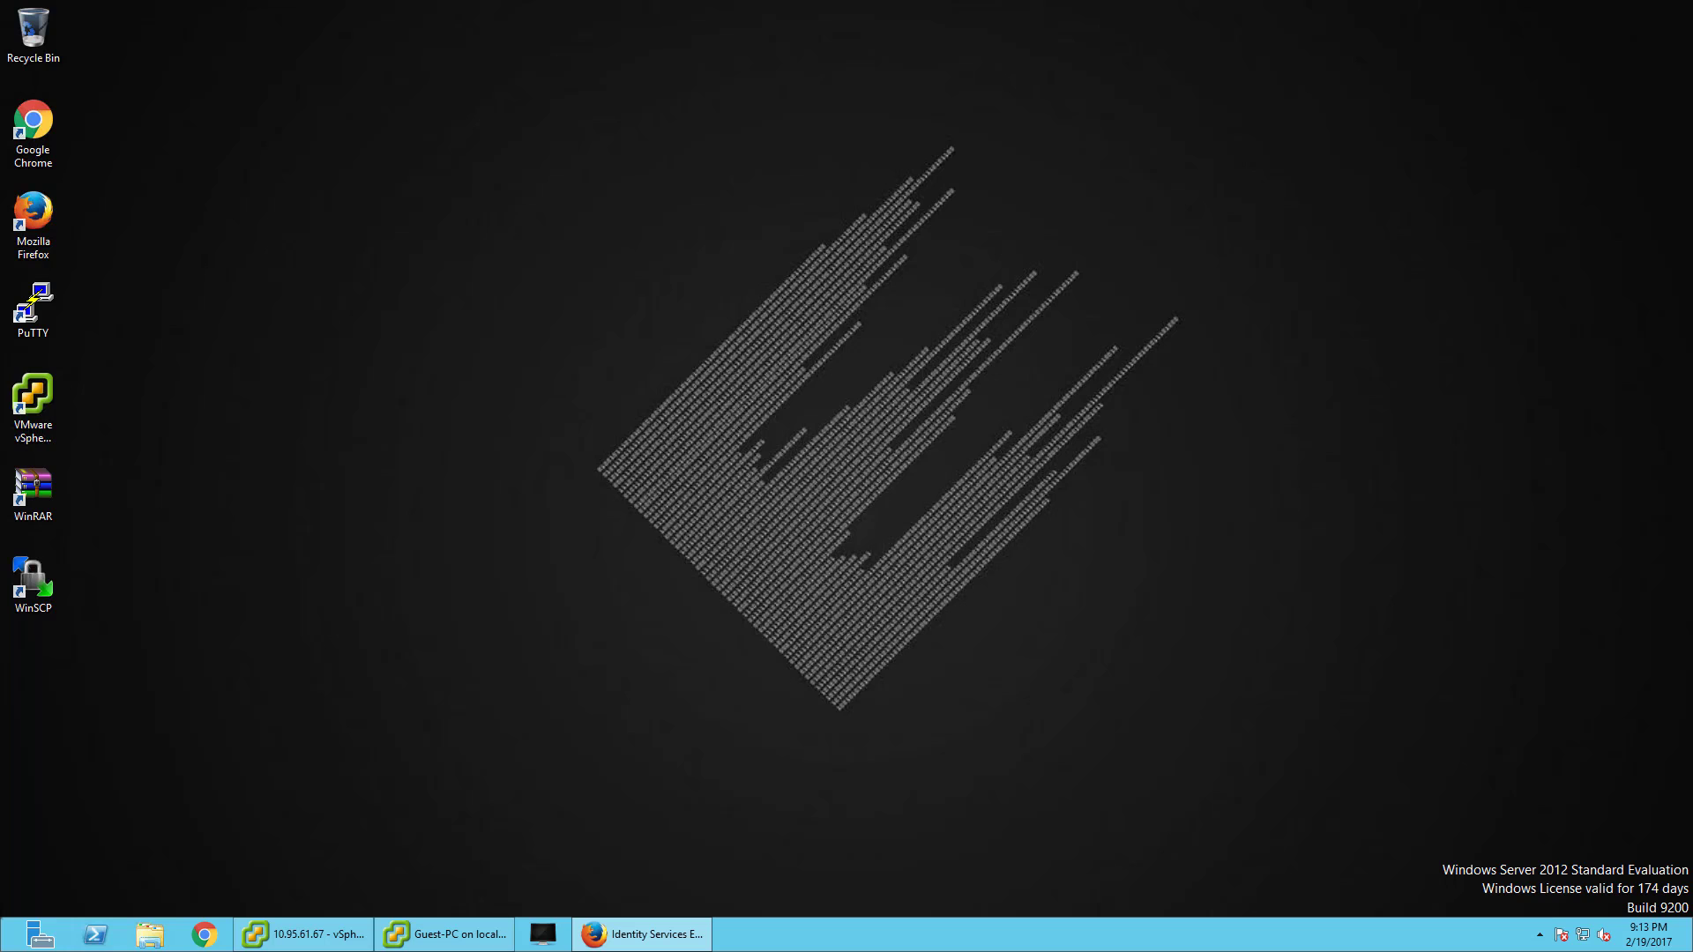
- Restore Firefox and bring up the WLCv controller's Monitor Summary tab
left_click(650, 933)
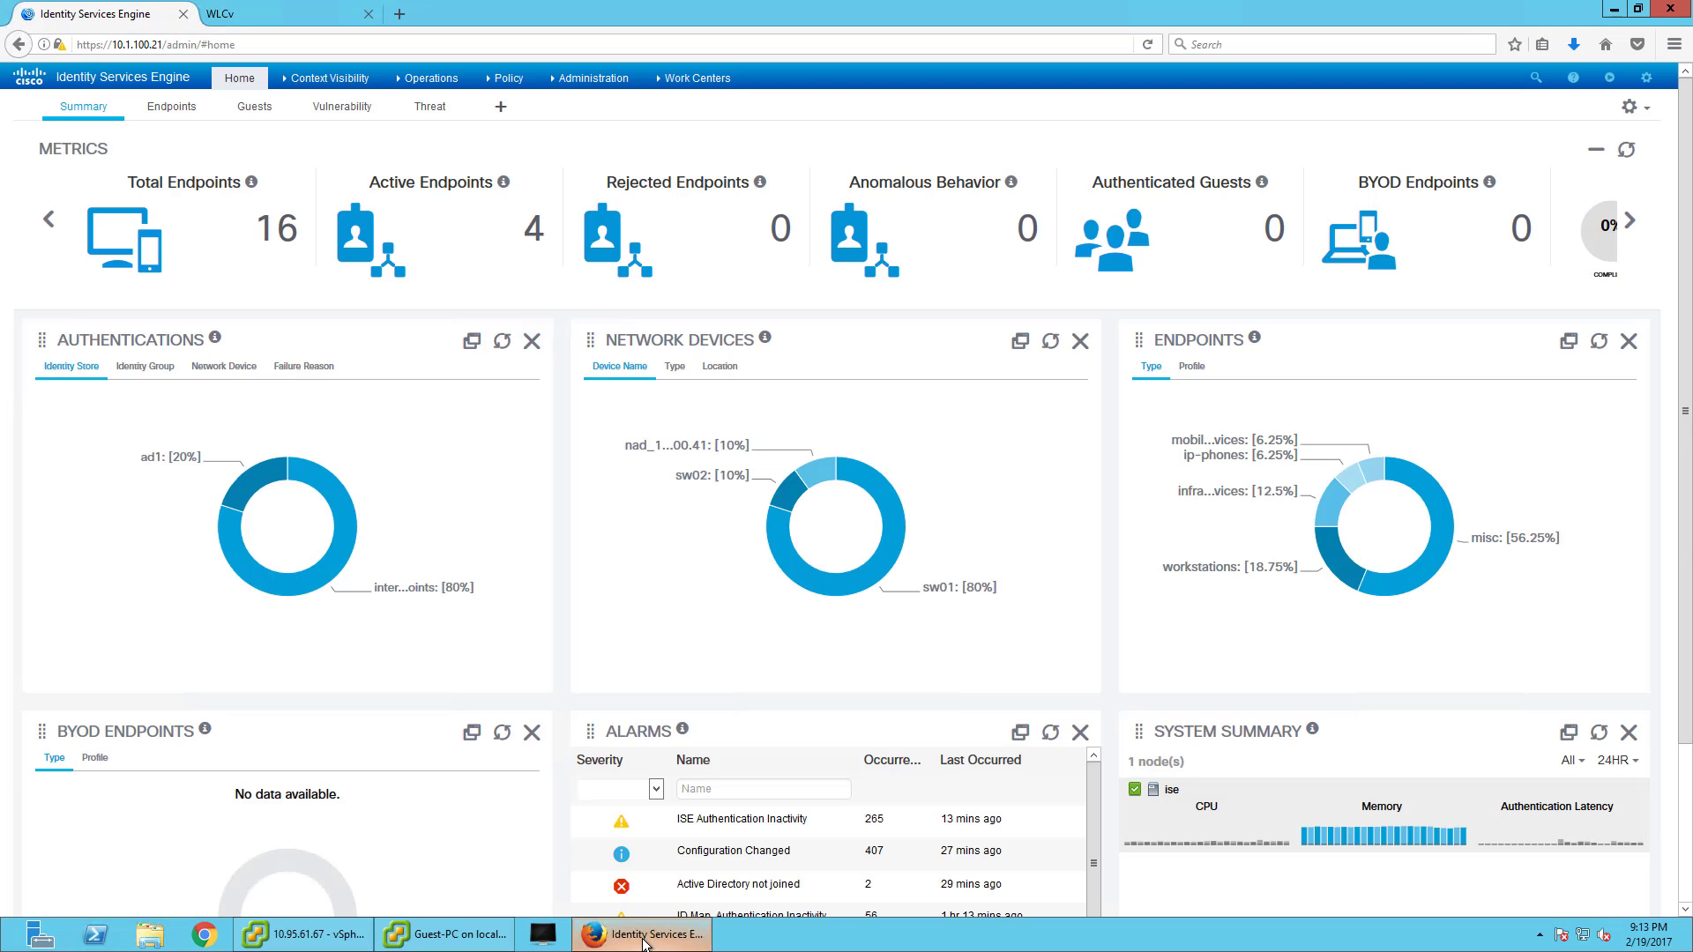
left_click(266, 21)
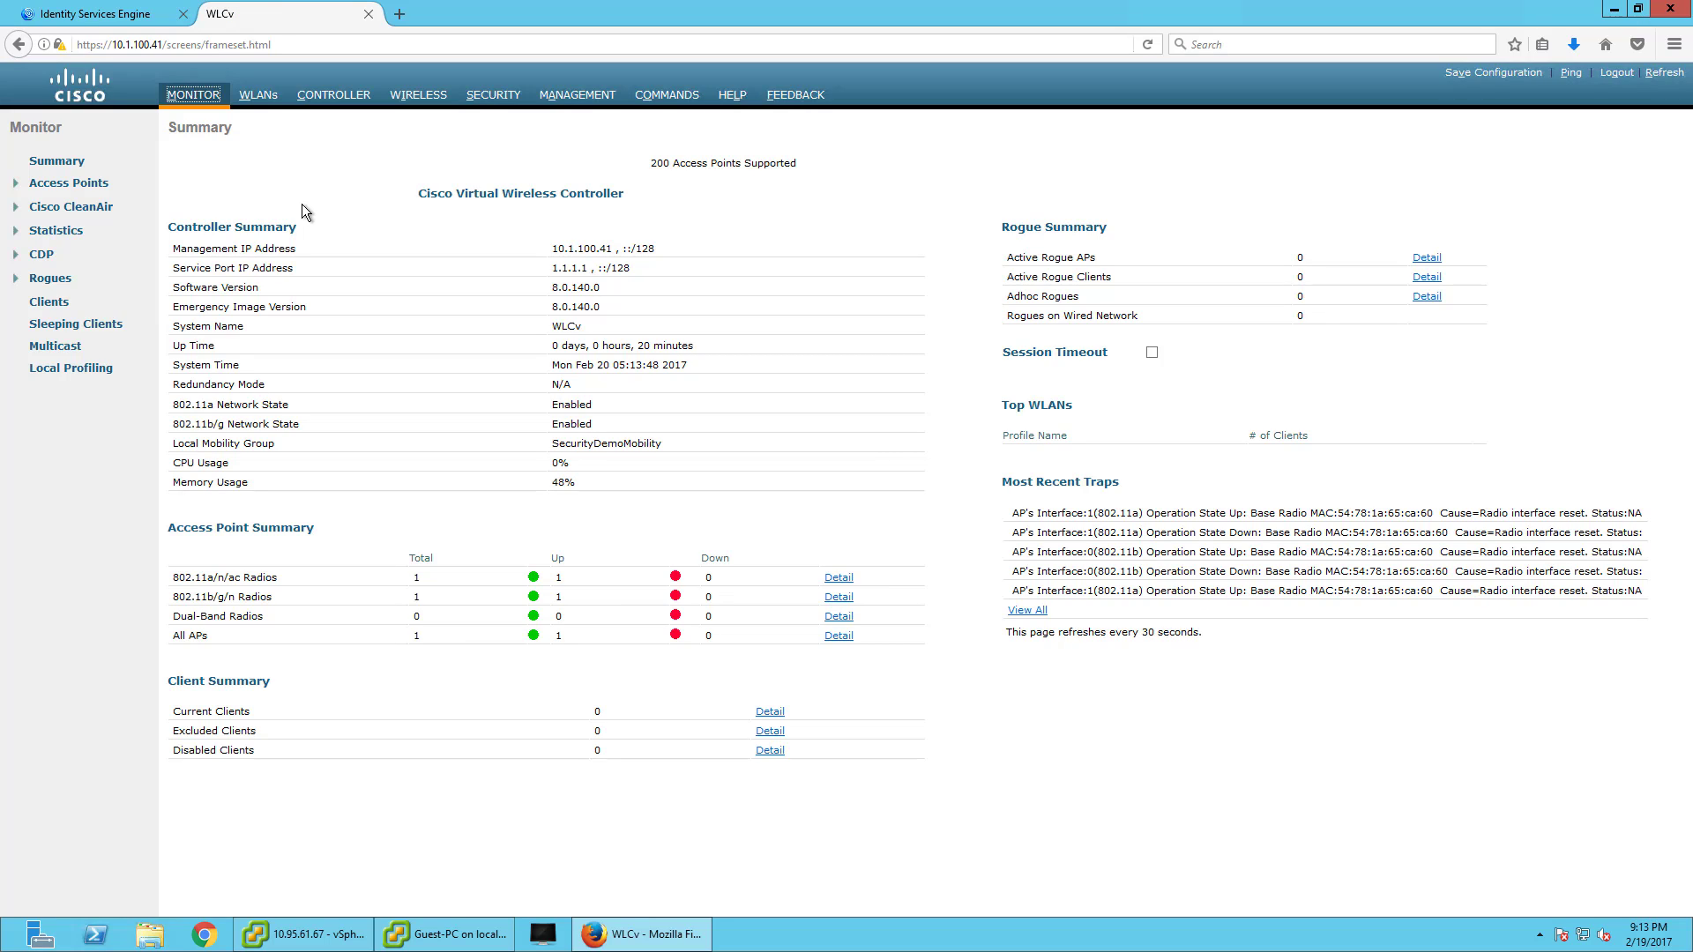
left_click(615, 97)
left_click(475, 95)
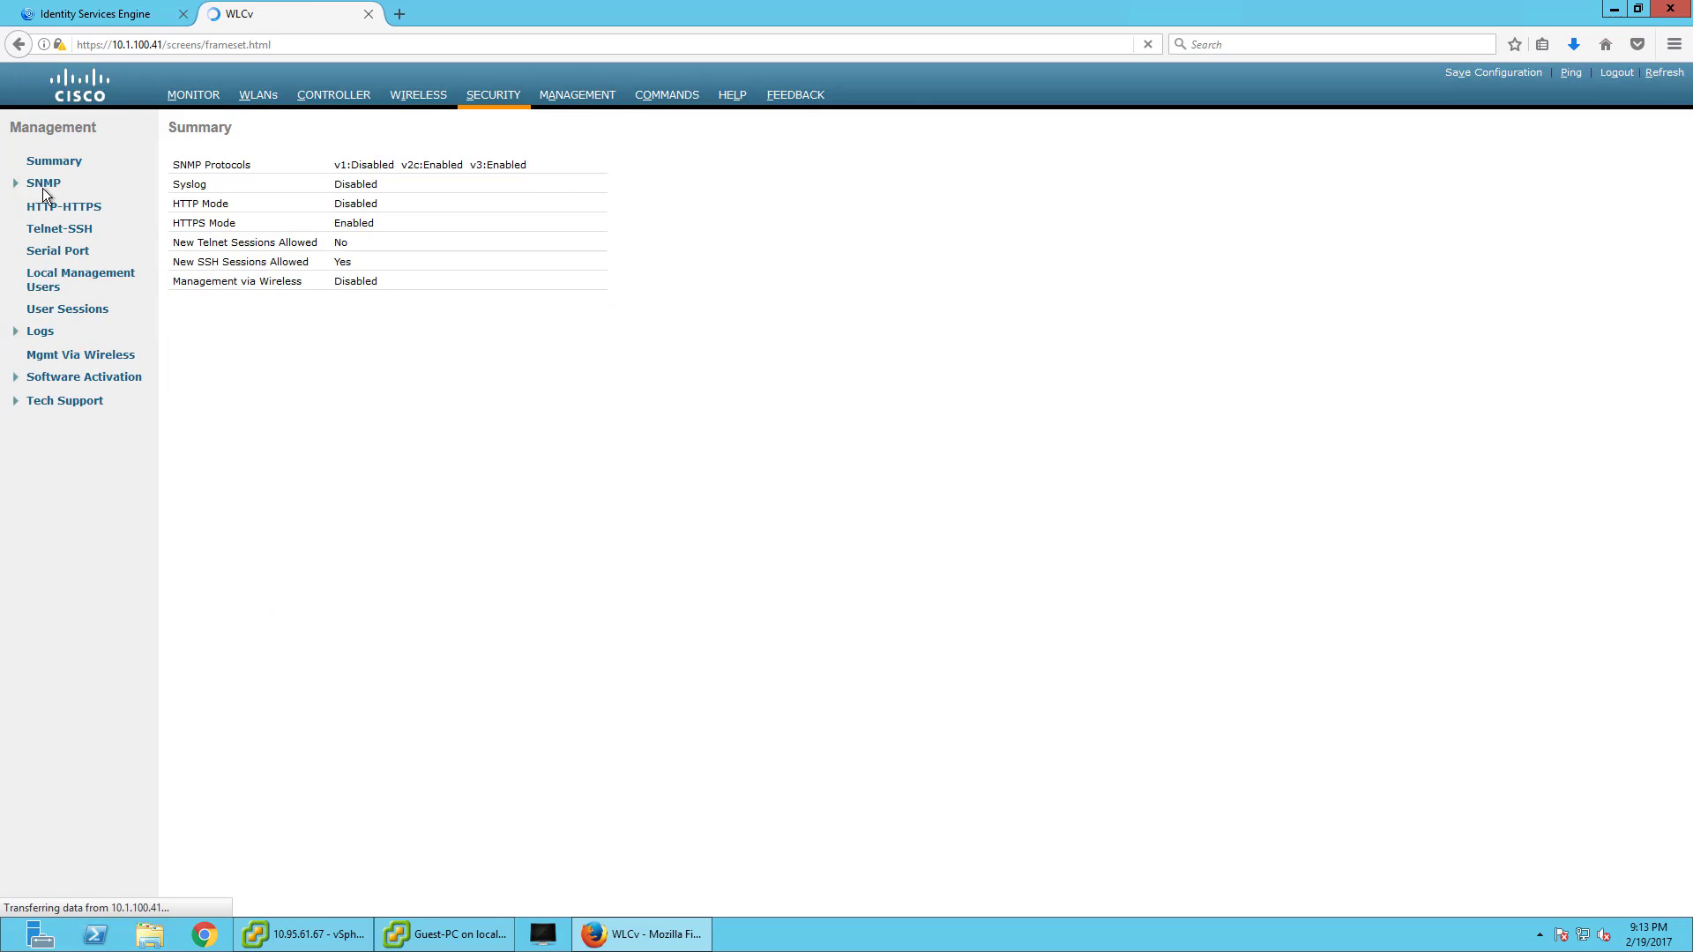
left_click(82, 206)
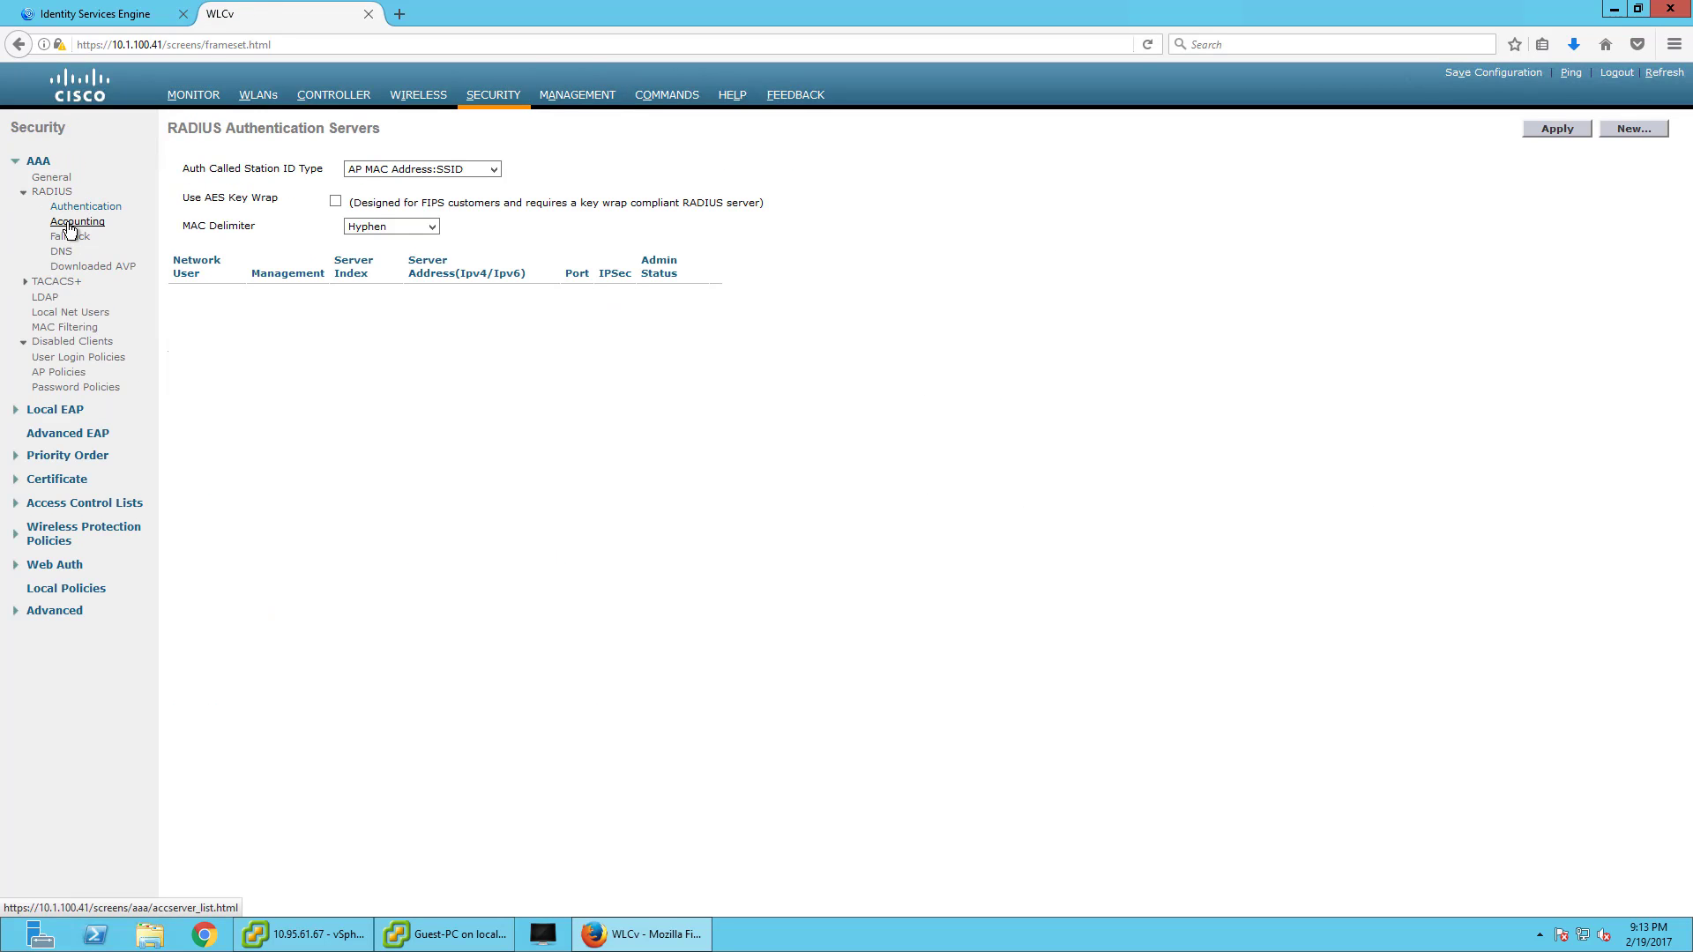
left_click(70, 226)
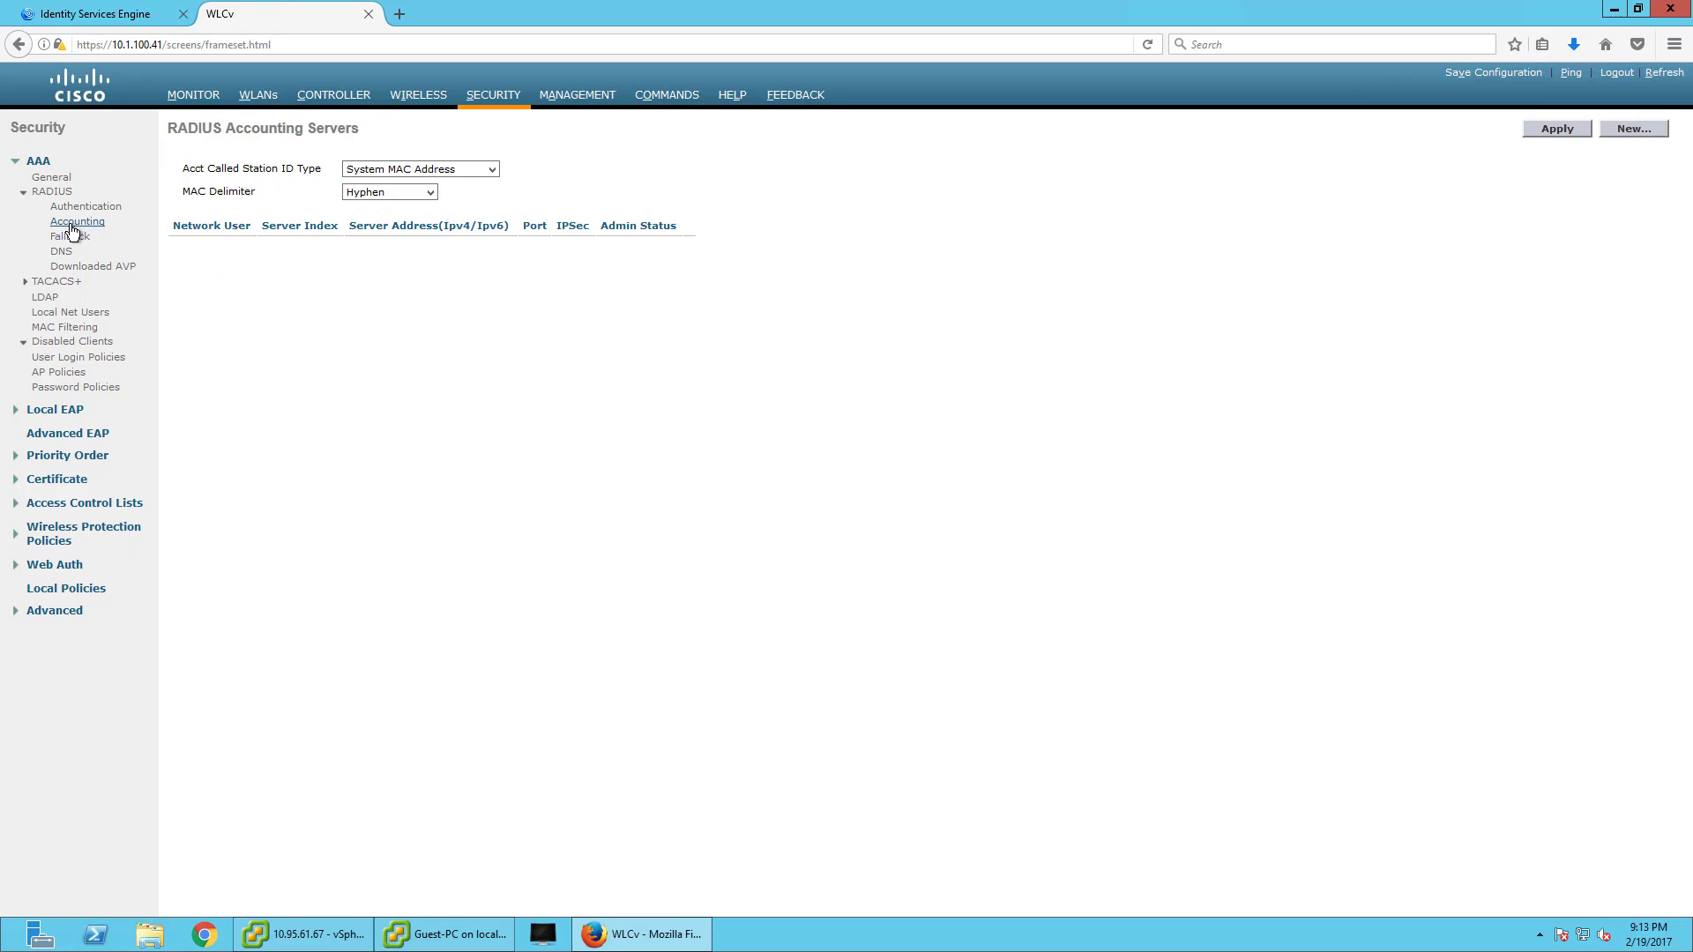
left_click(267, 103)
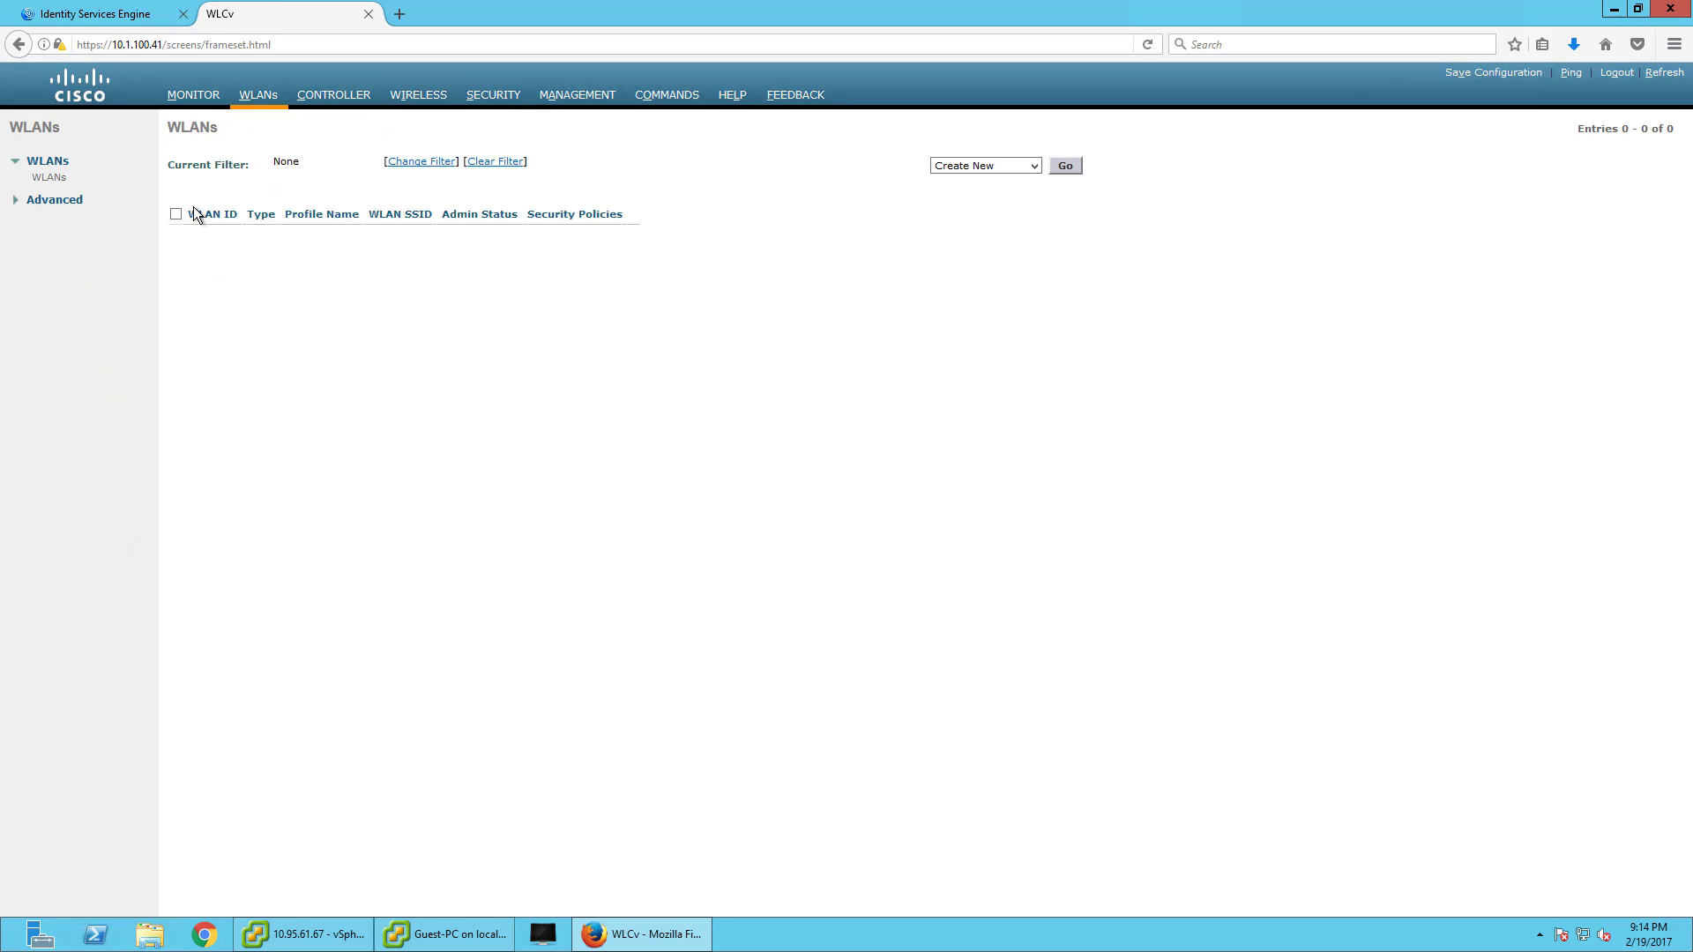
left_click(210, 94)
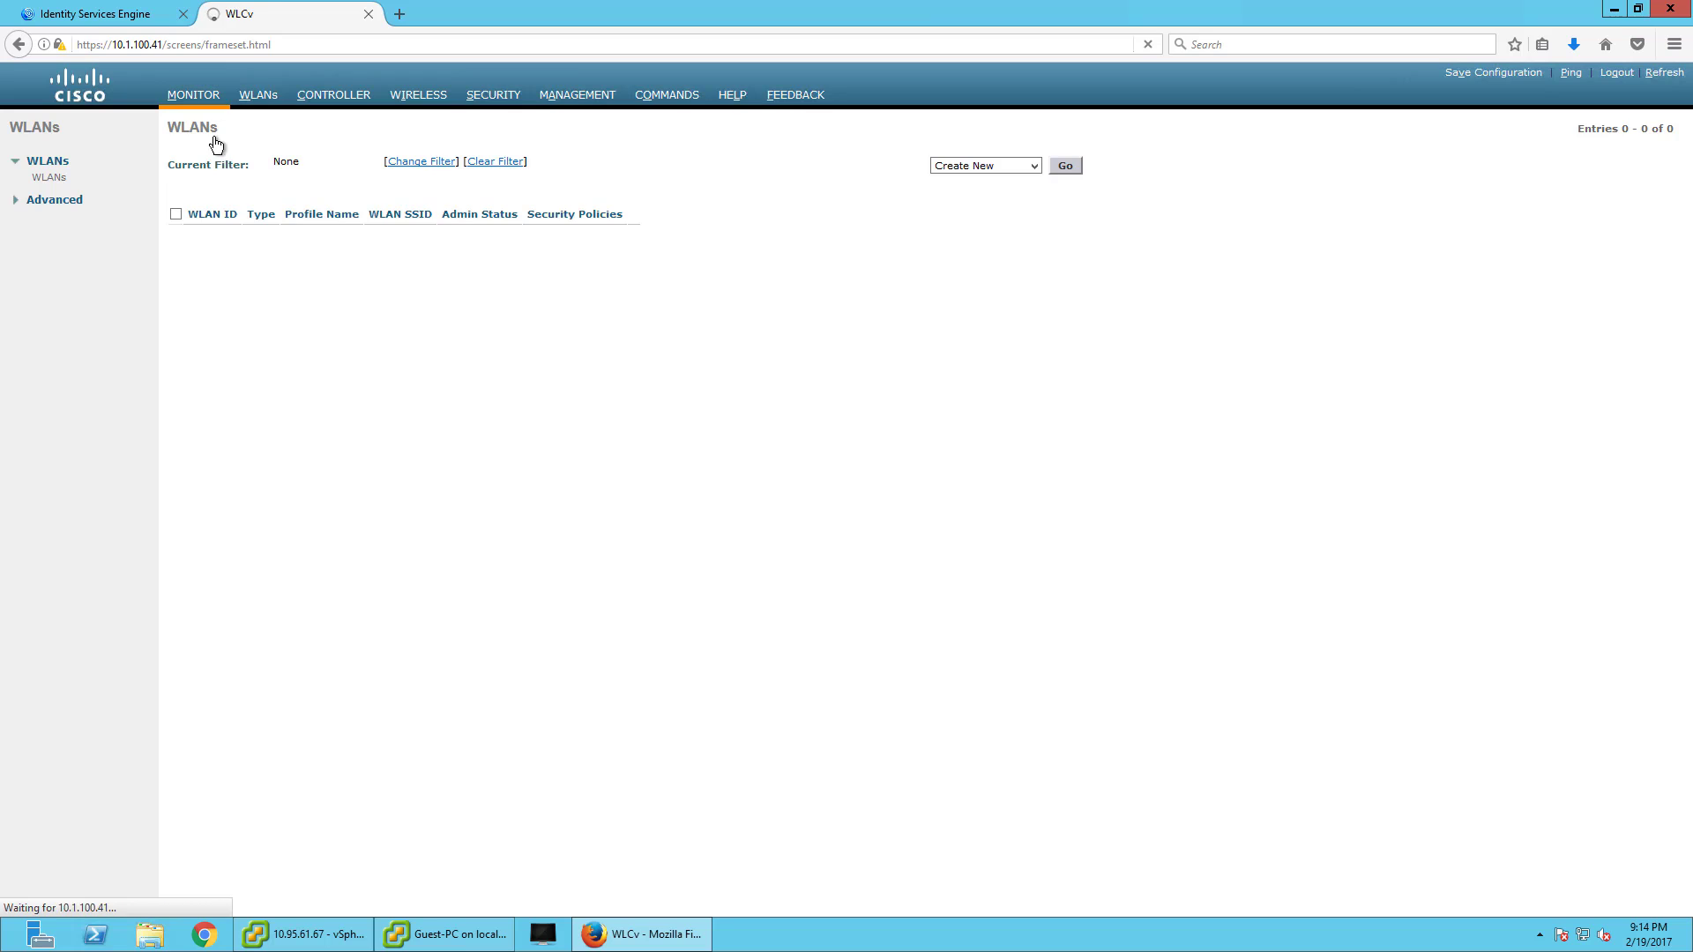
- Start the Wireless Setup (BETA) wizard for Sponsored guest access
left_click(95, 13)
left_click(504, 77)
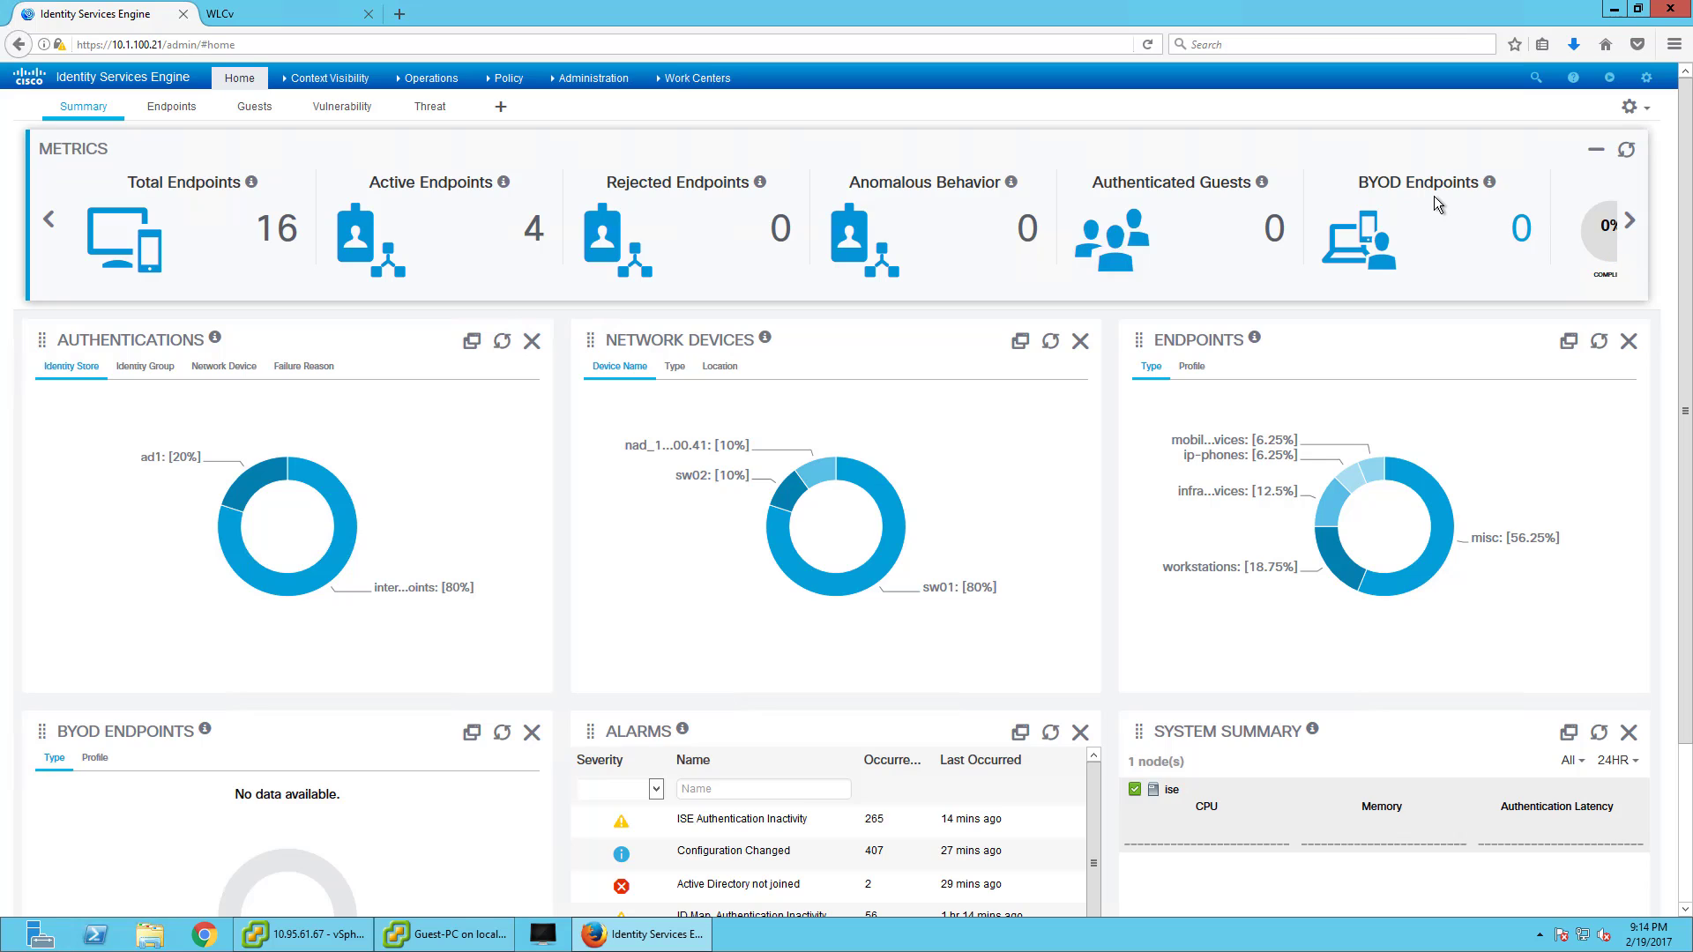
left_click(1608, 80)
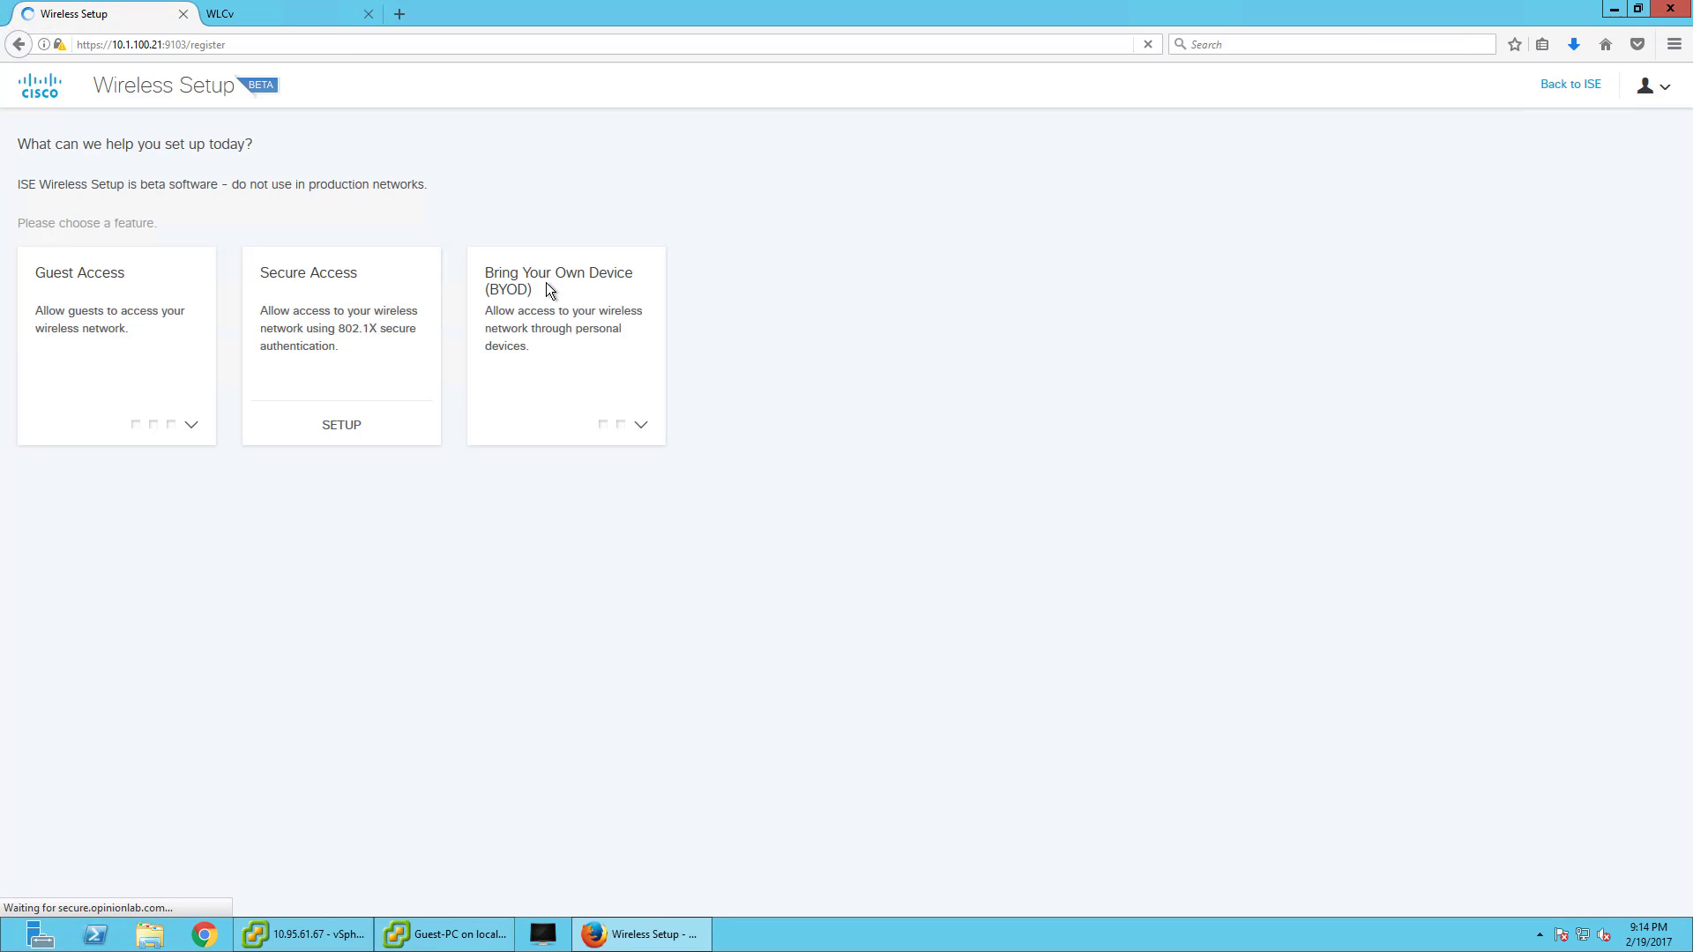
left_click(137, 329)
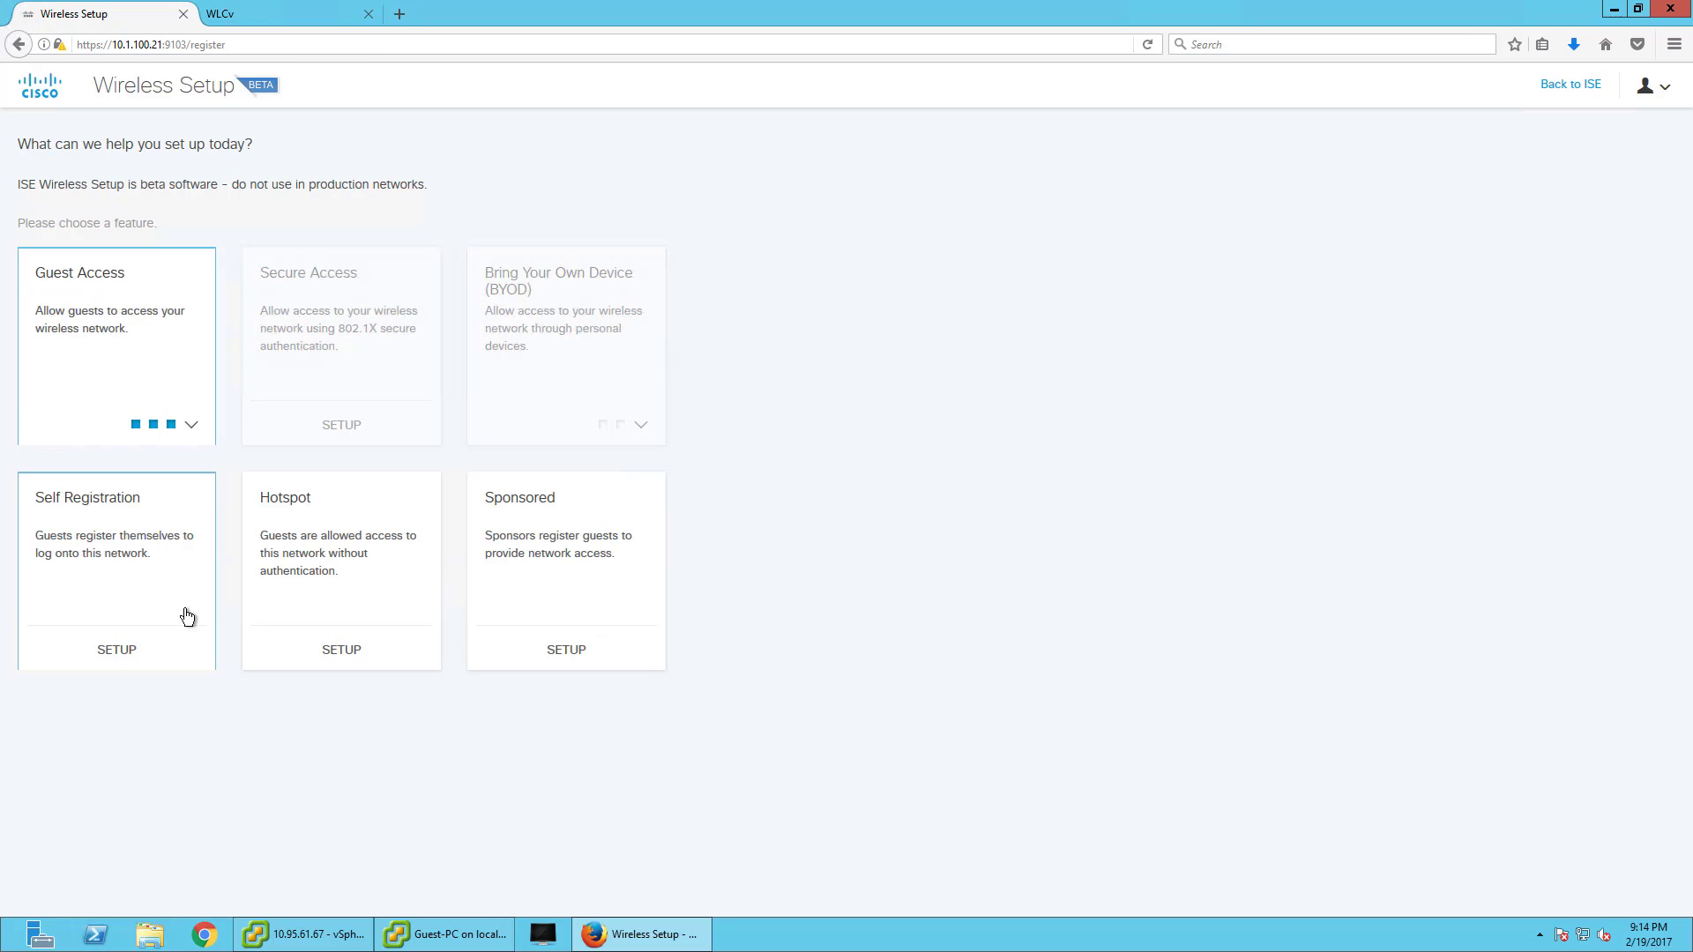
left_click(527, 597)
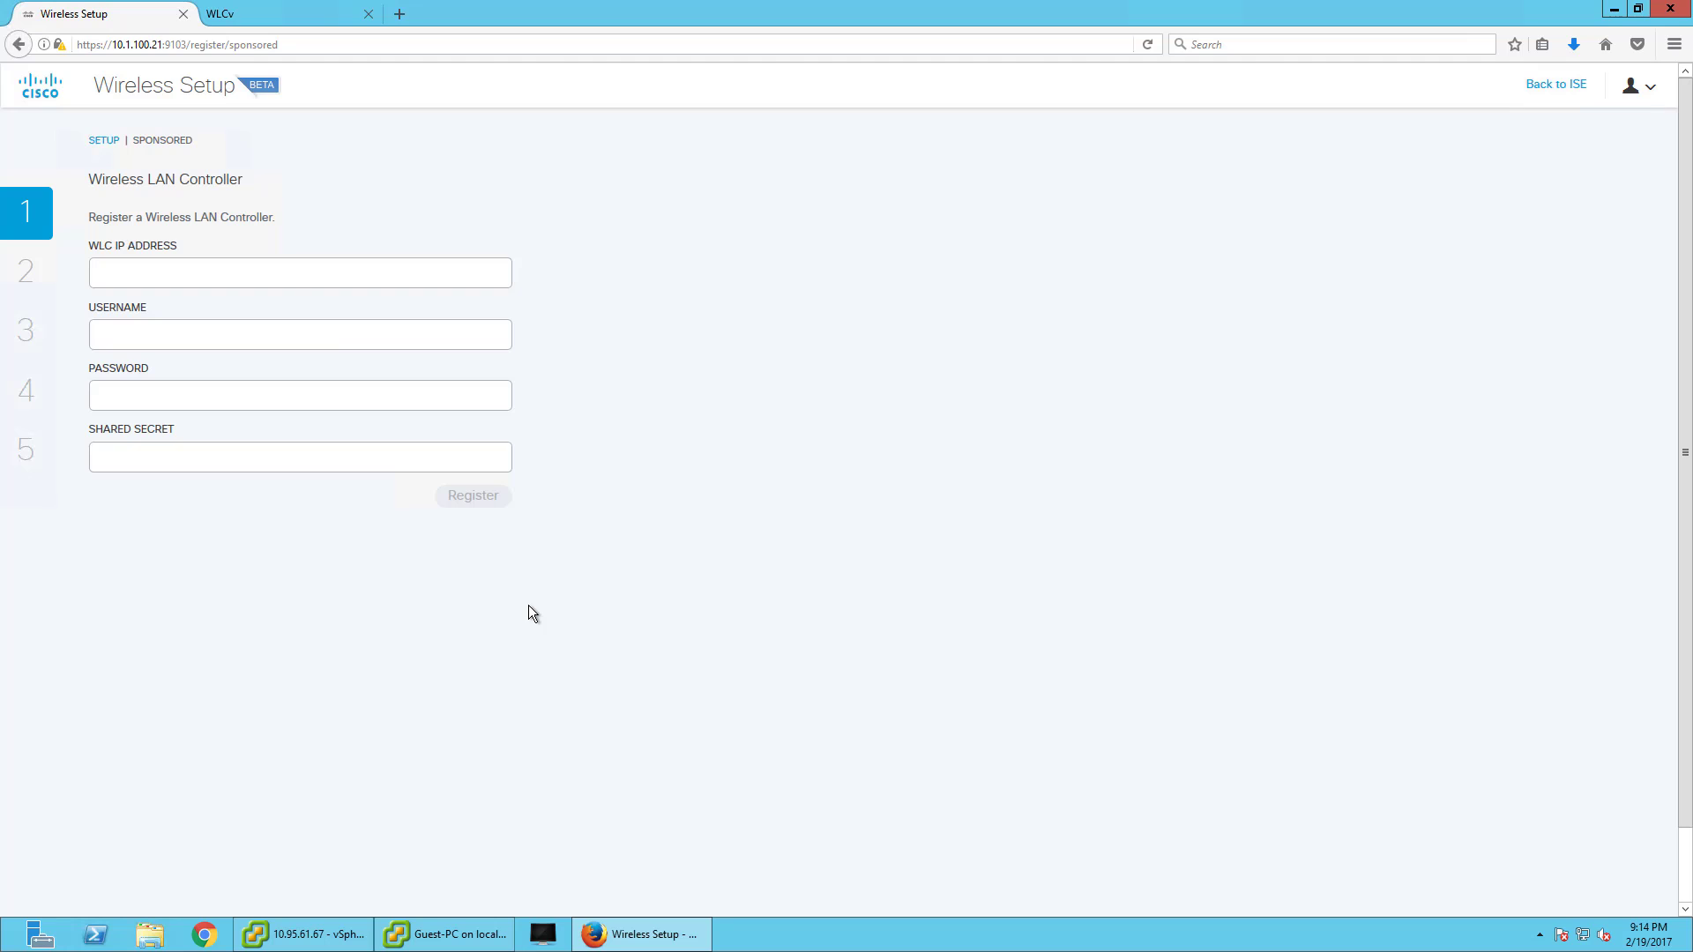
- Enter WLC IP 10.1.100.41, username admin, the password and the shared secret
left_click(296, 282)
type("10.1.100.41")
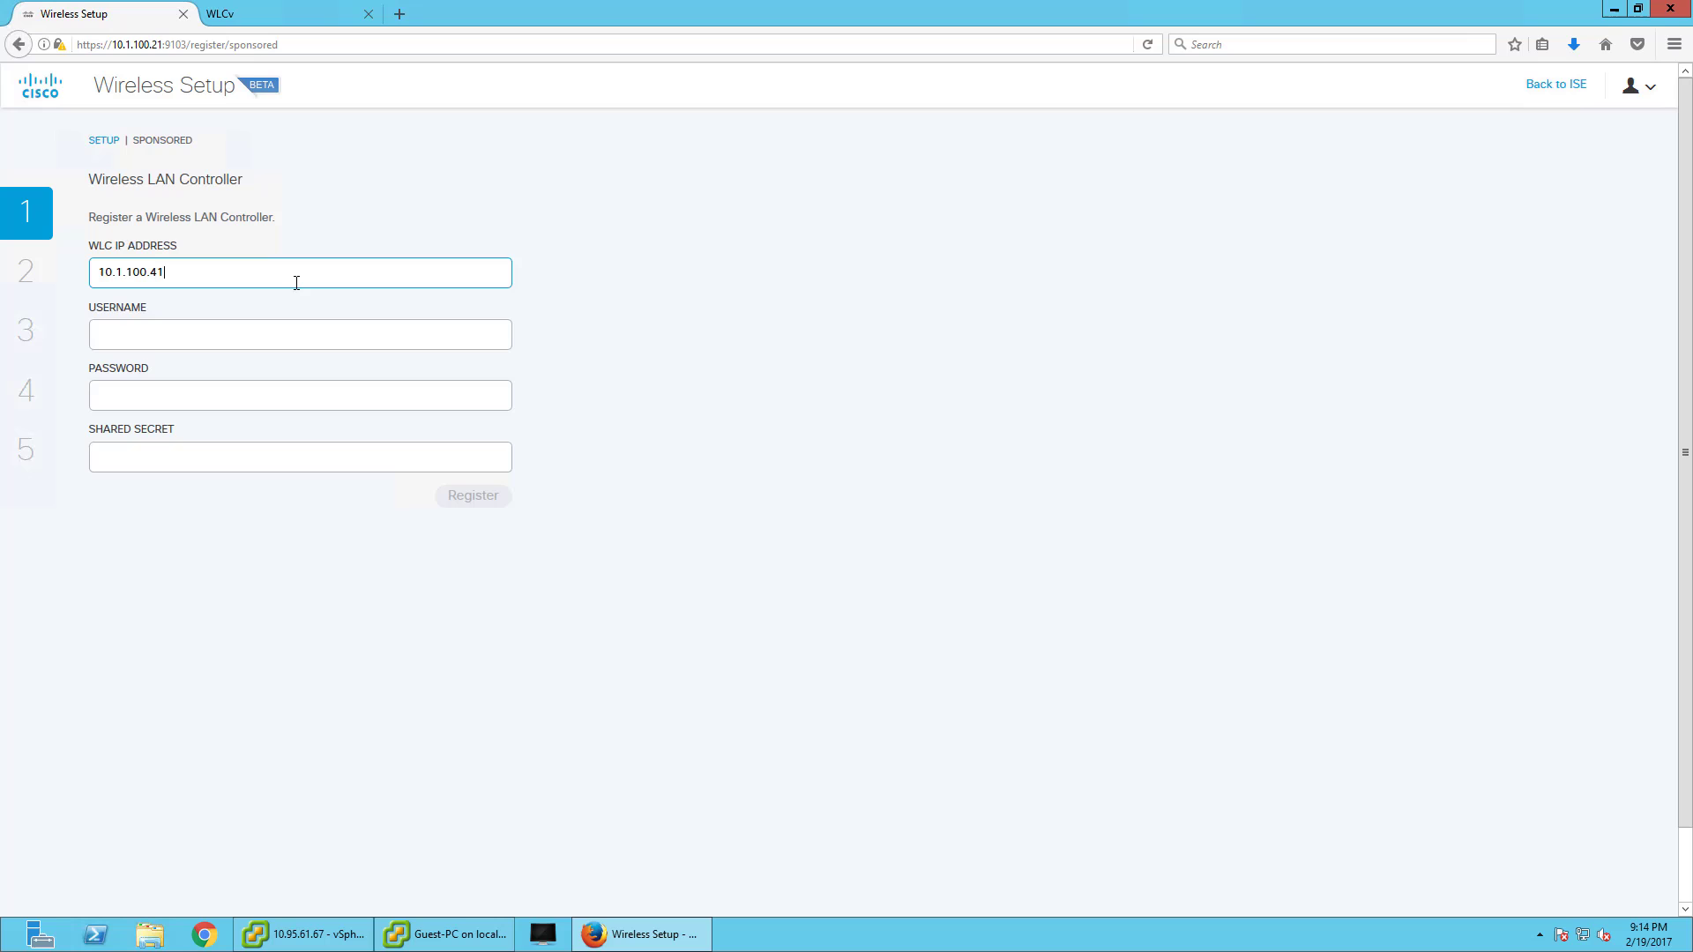
key("Tab")
type("admin")
key("Tab")
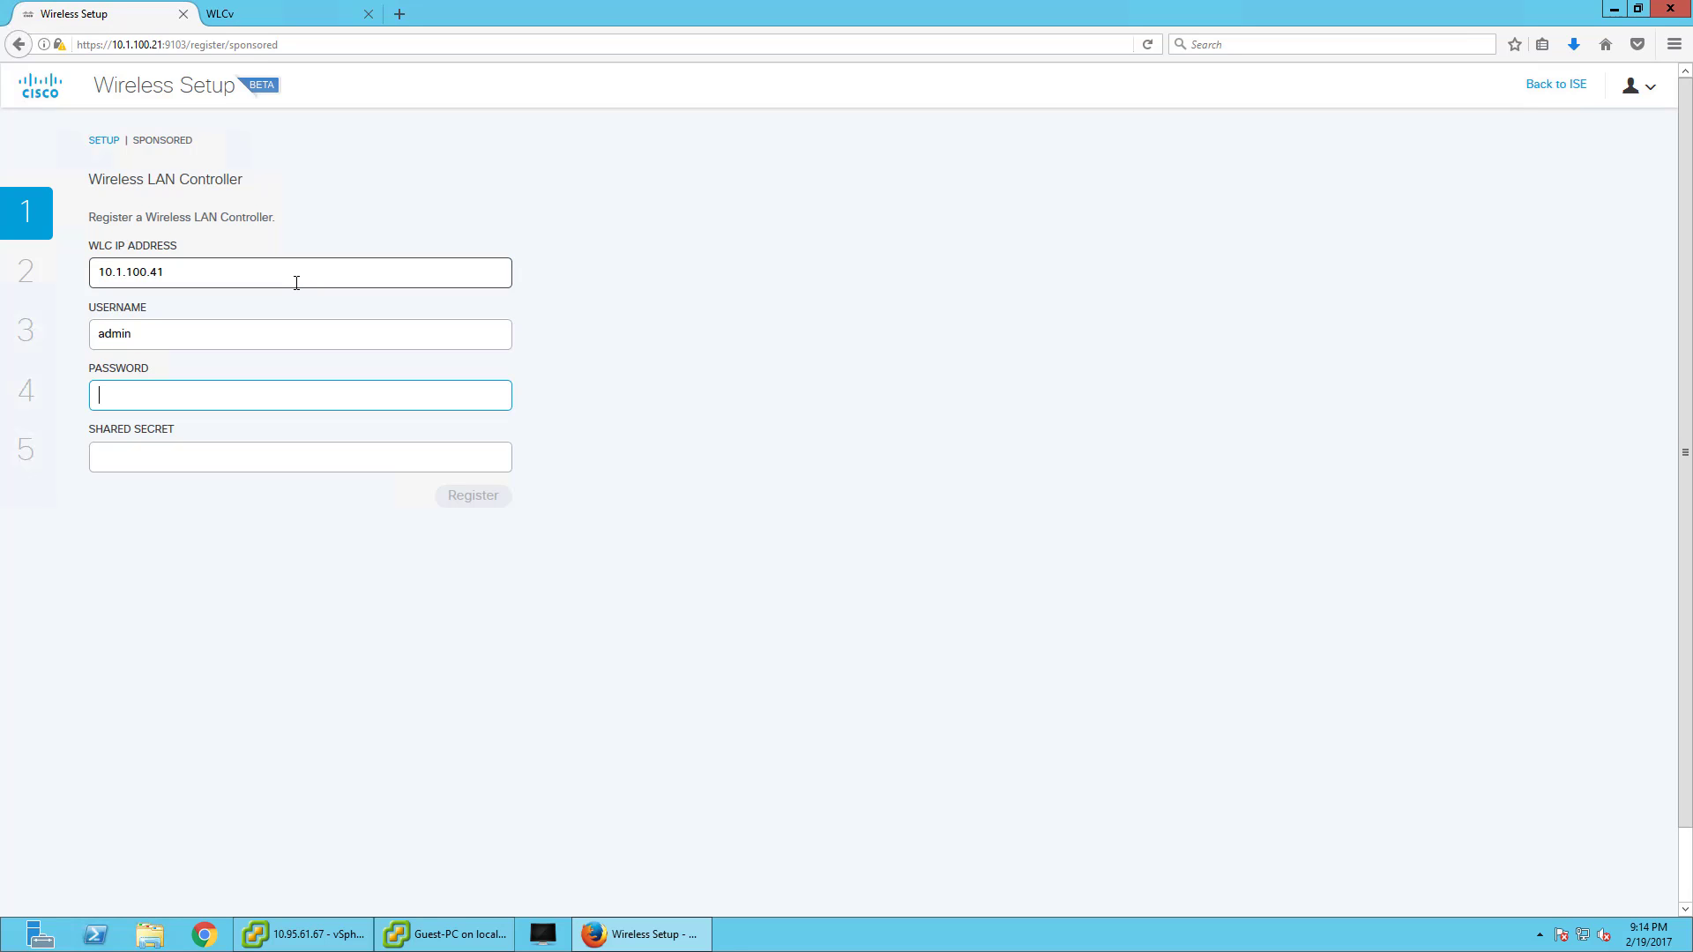
type("***********")
key("Tab")
type("*******")
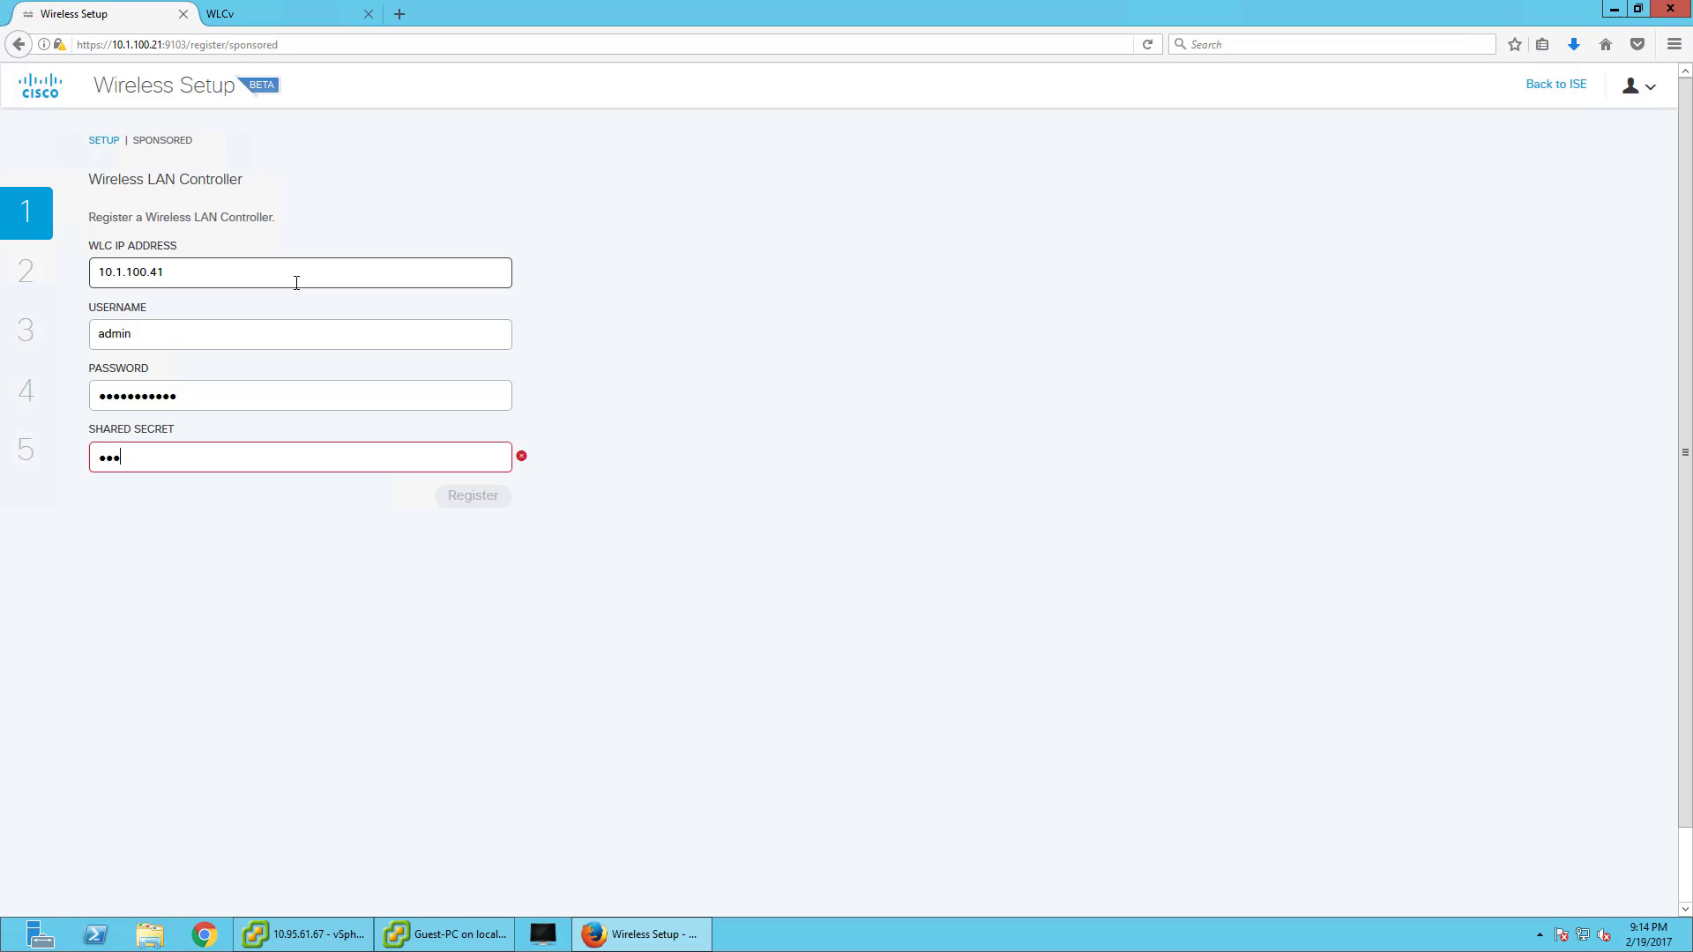
left_click(294, 10)
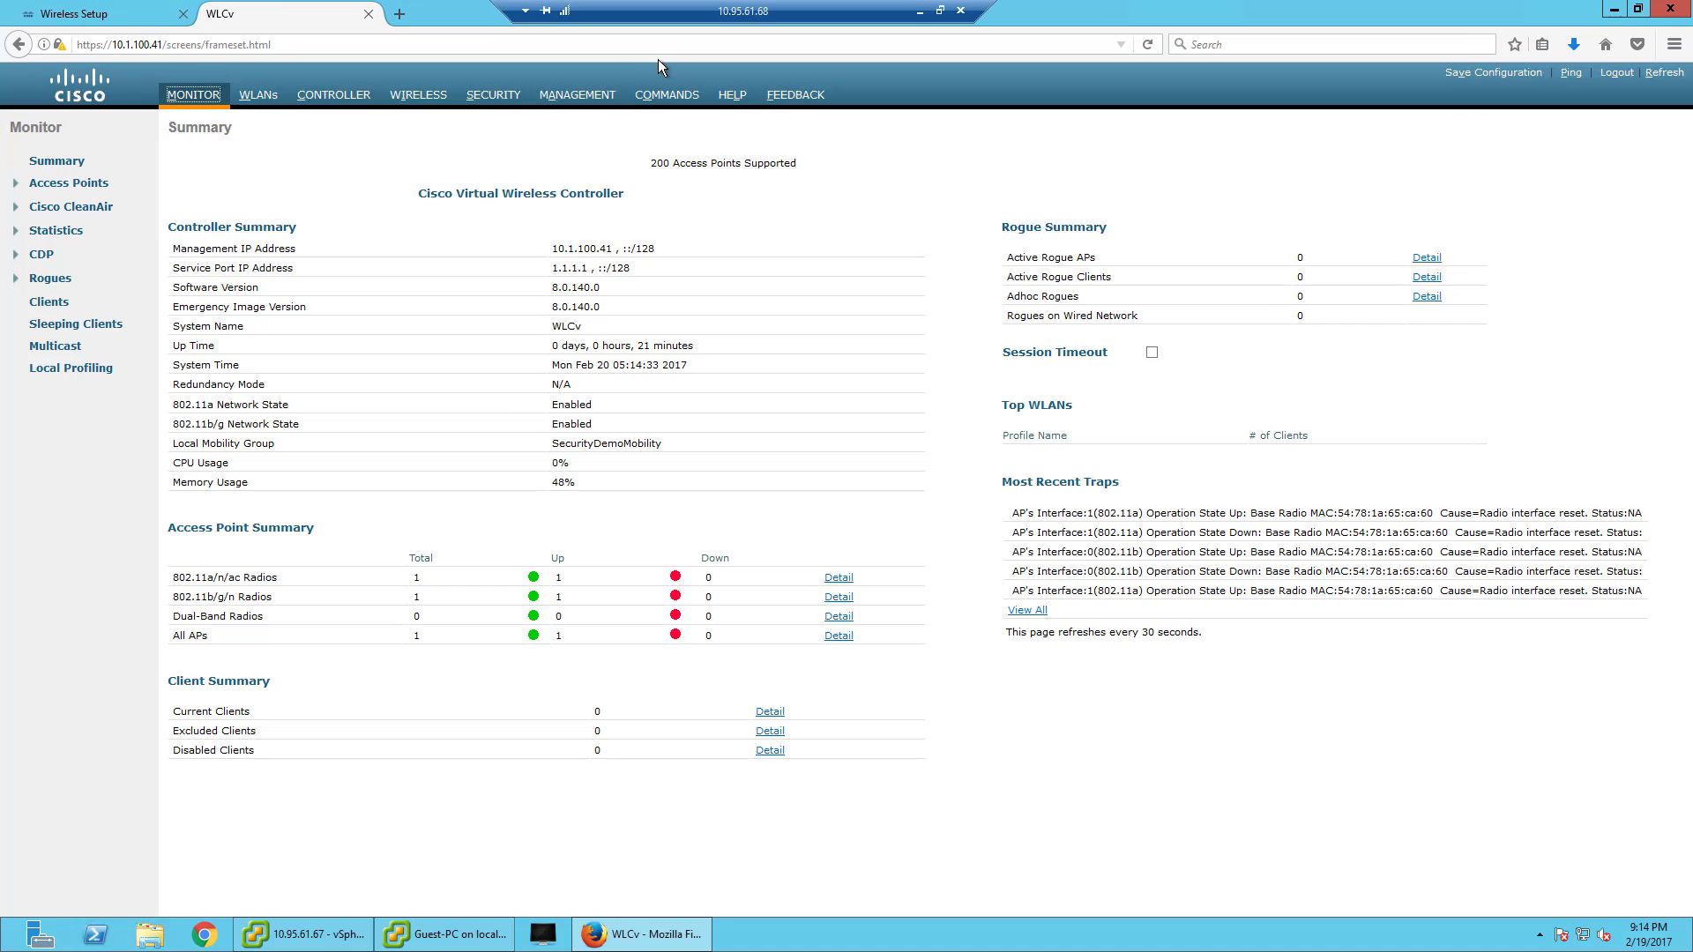
left_click(494, 98)
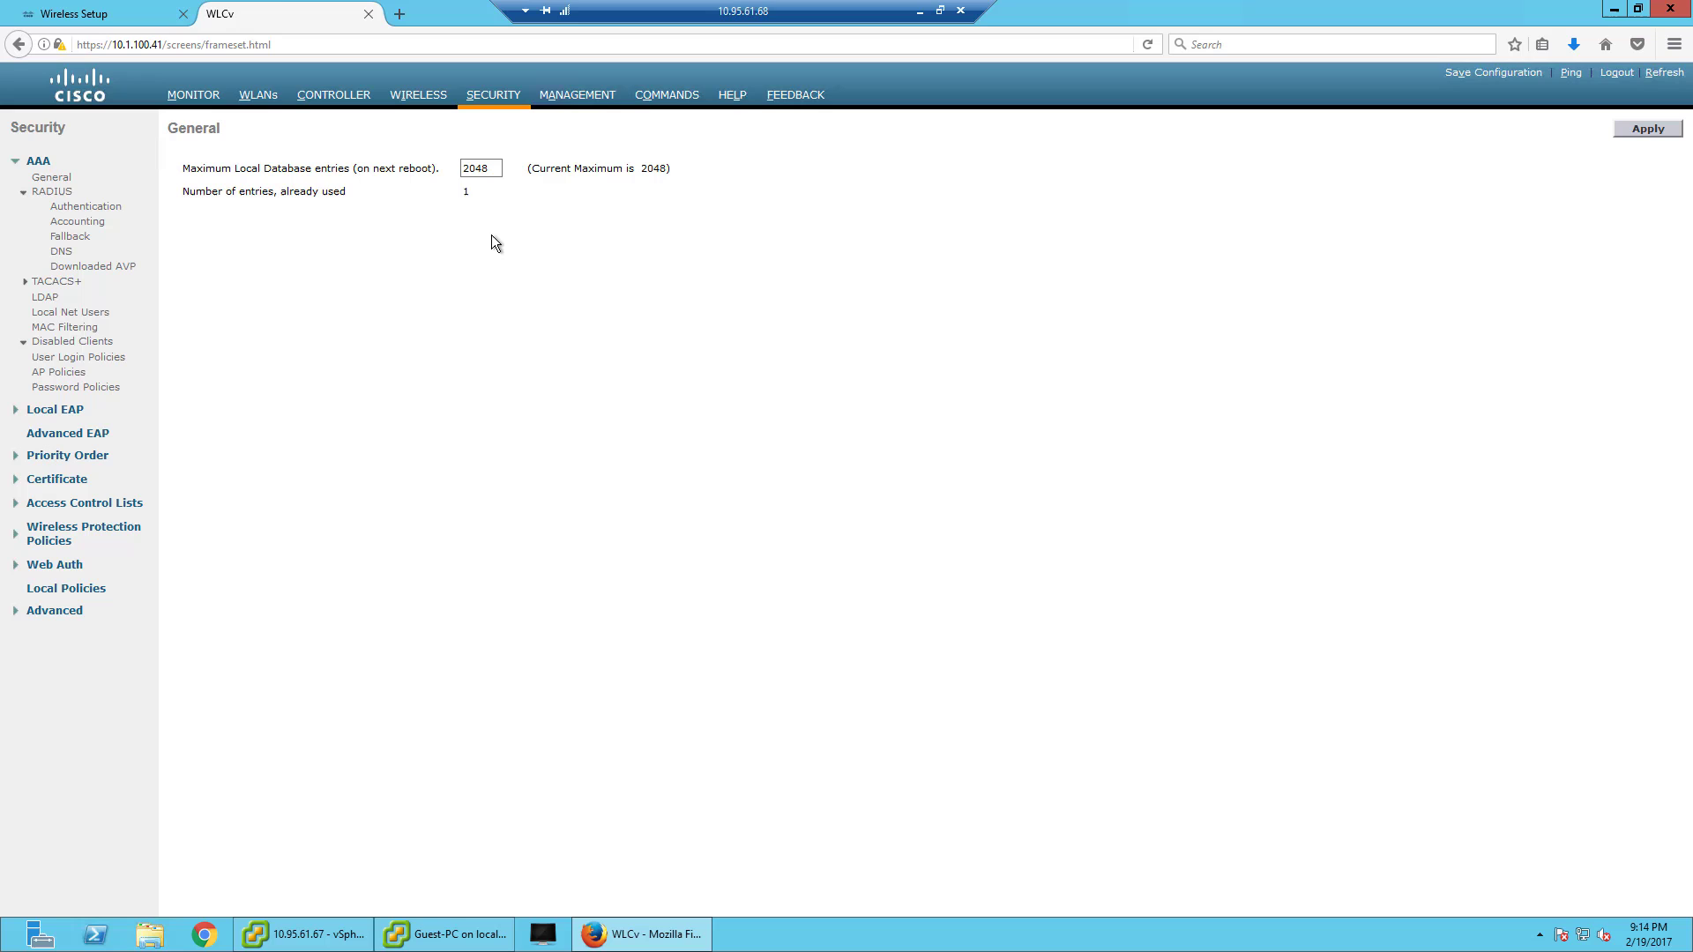
left_click(260, 96)
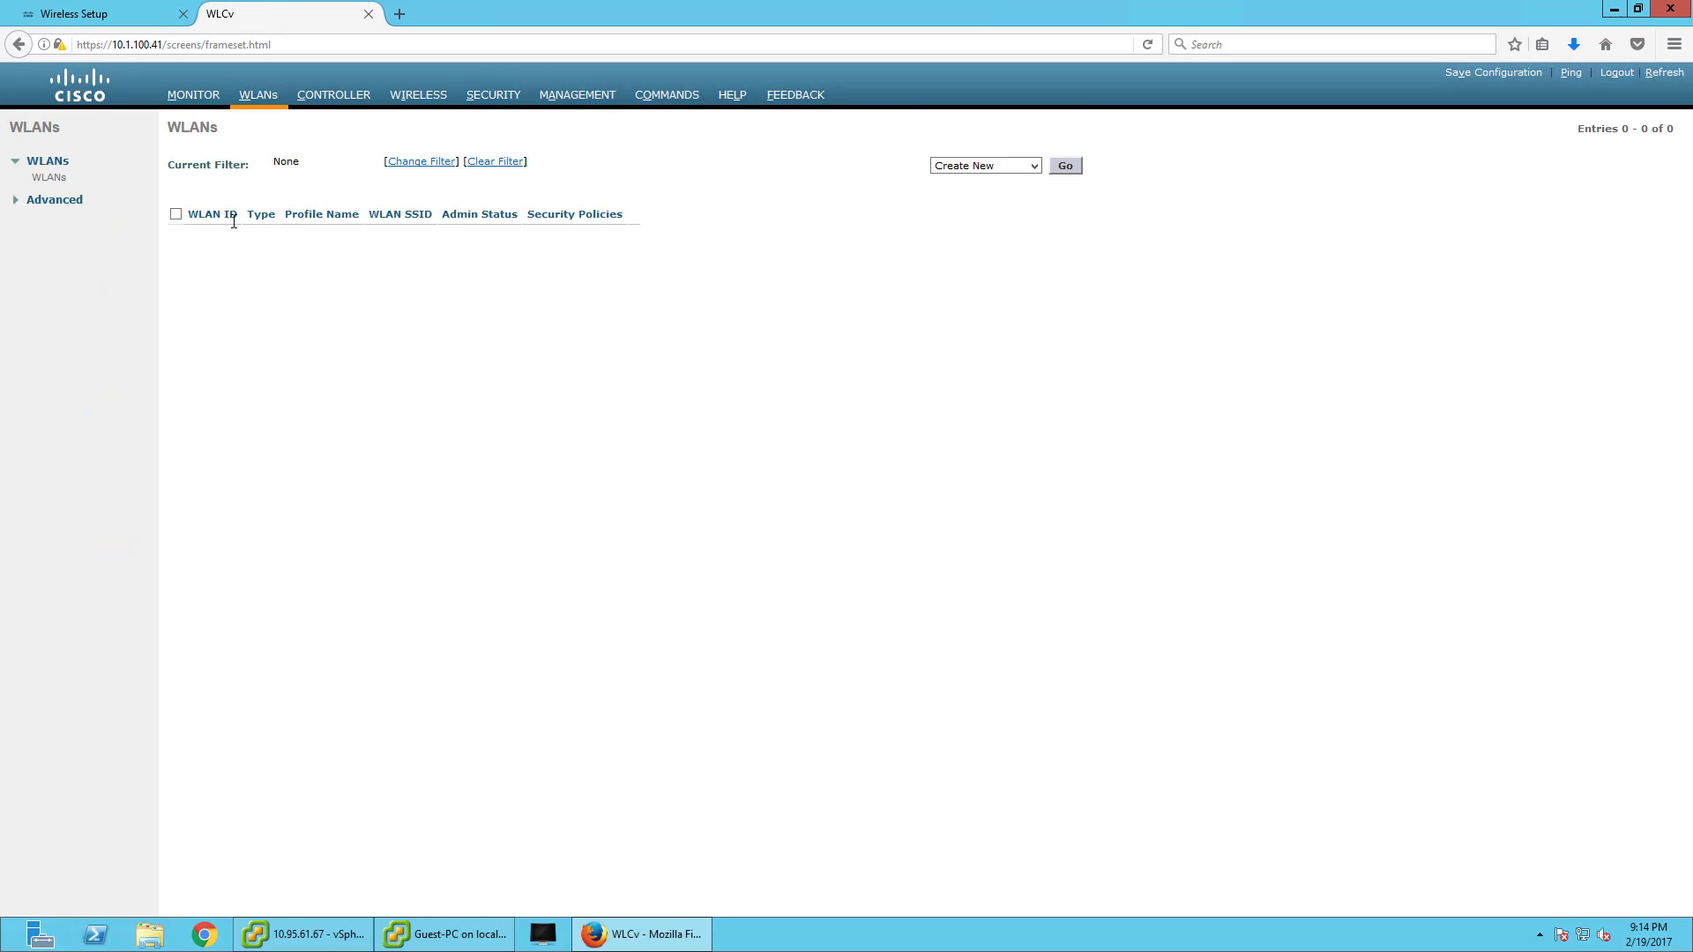
left_click(317, 99)
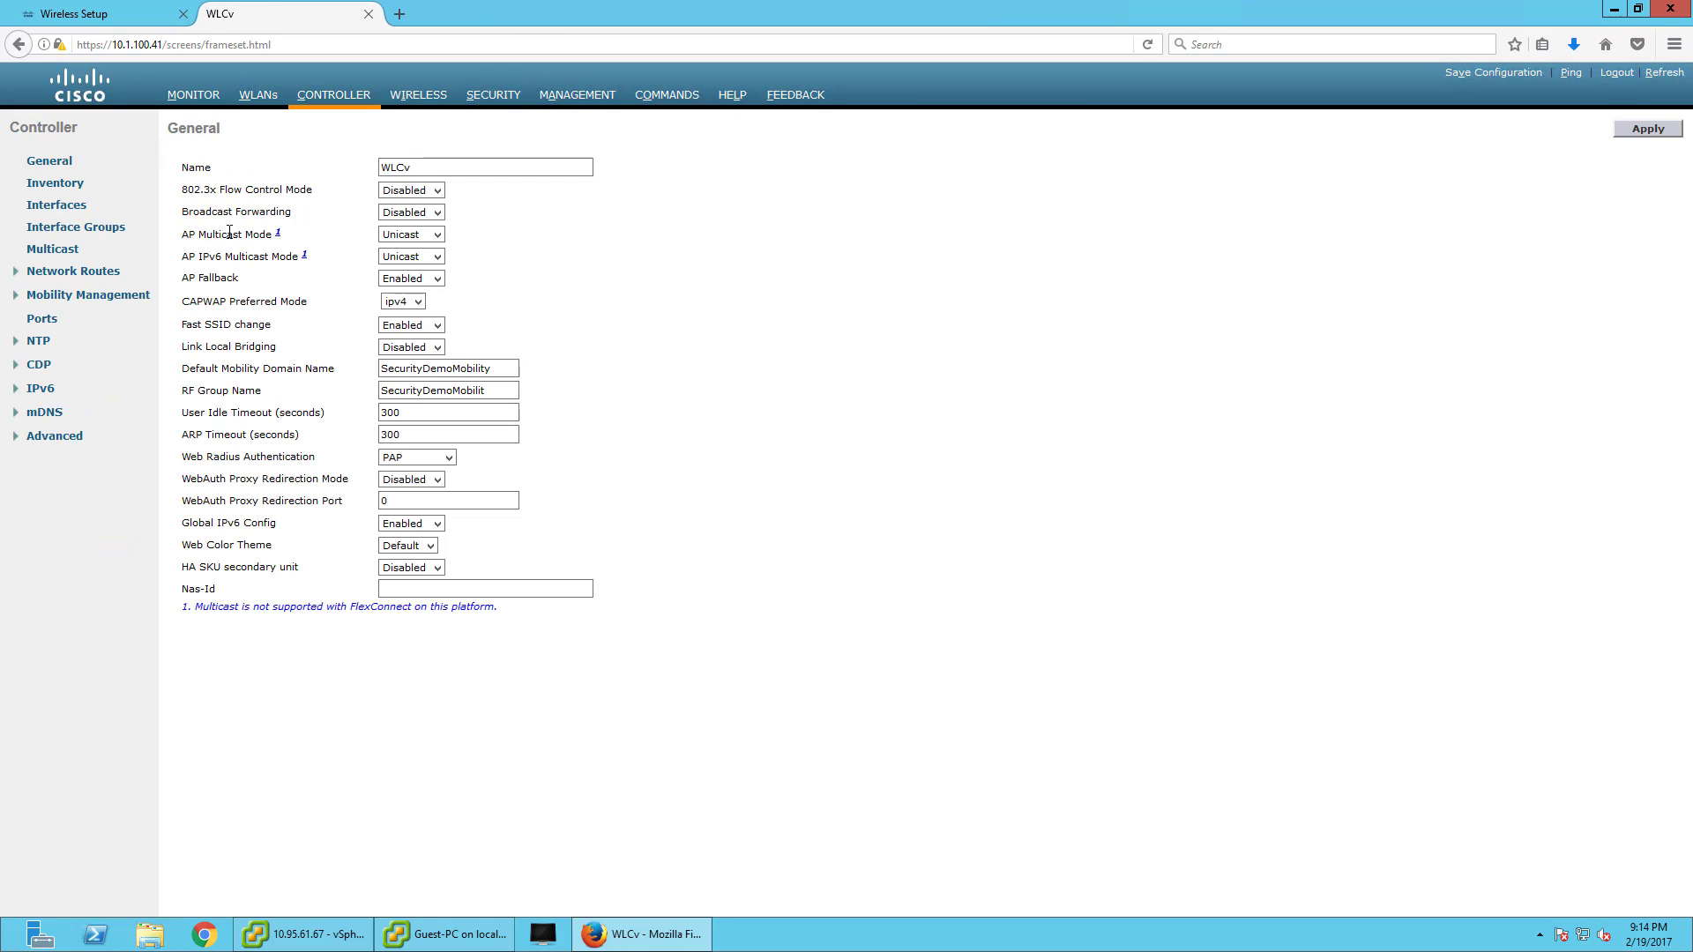
left_click(431, 95)
left_click(185, 278)
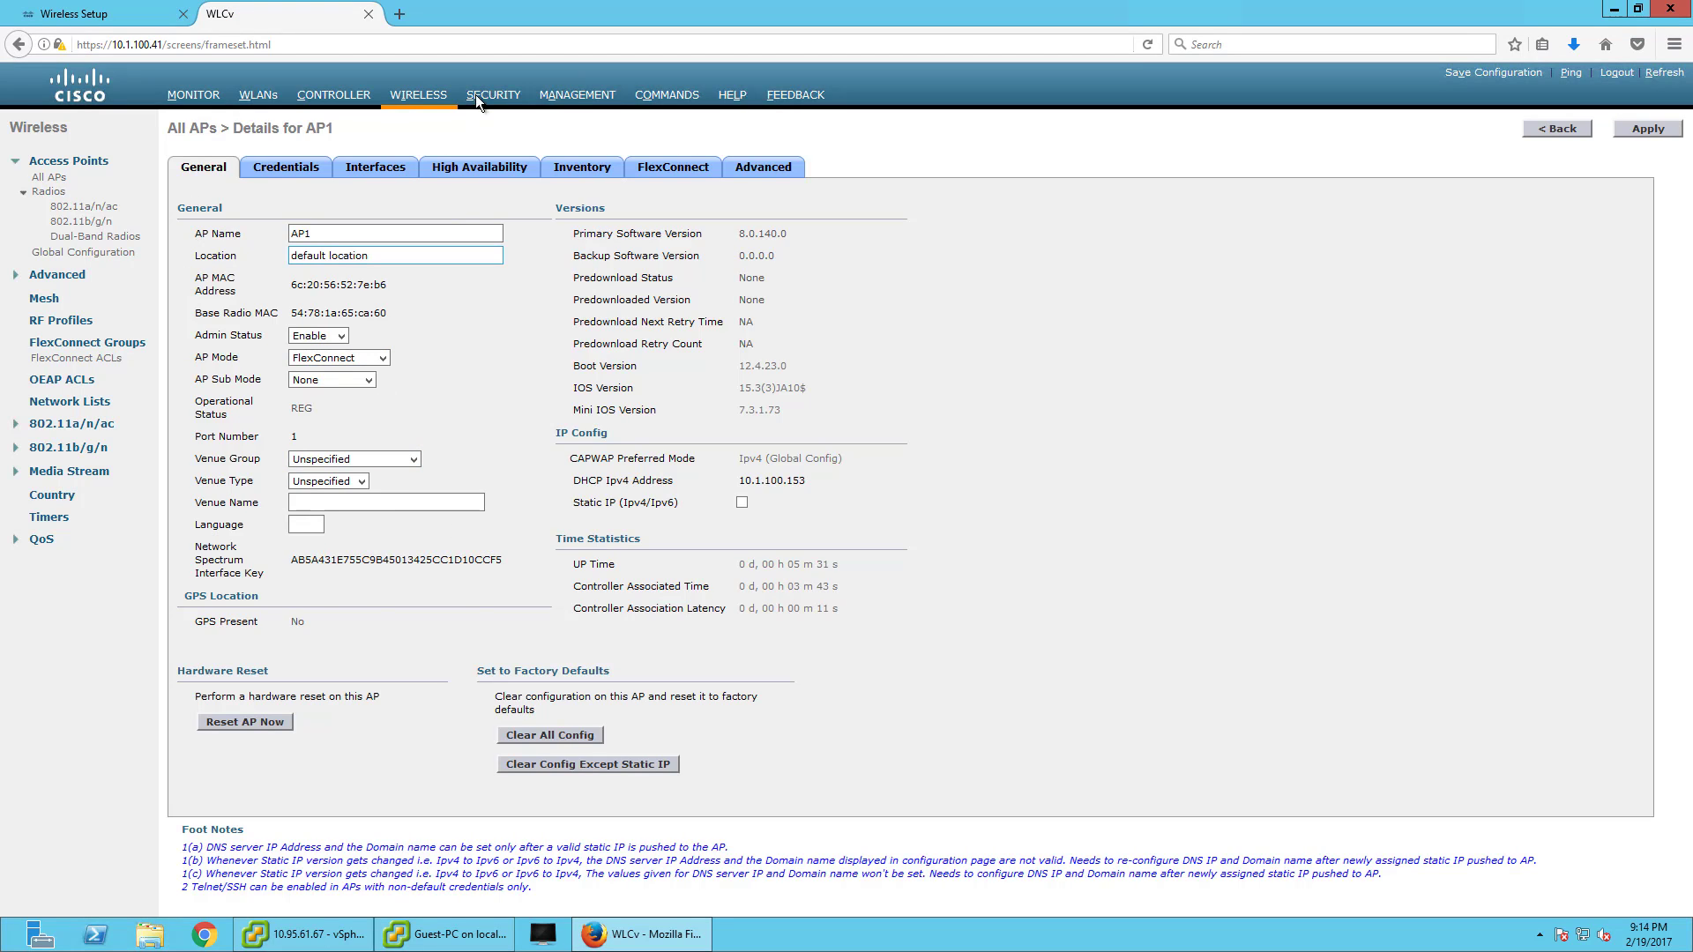
left_click(511, 96)
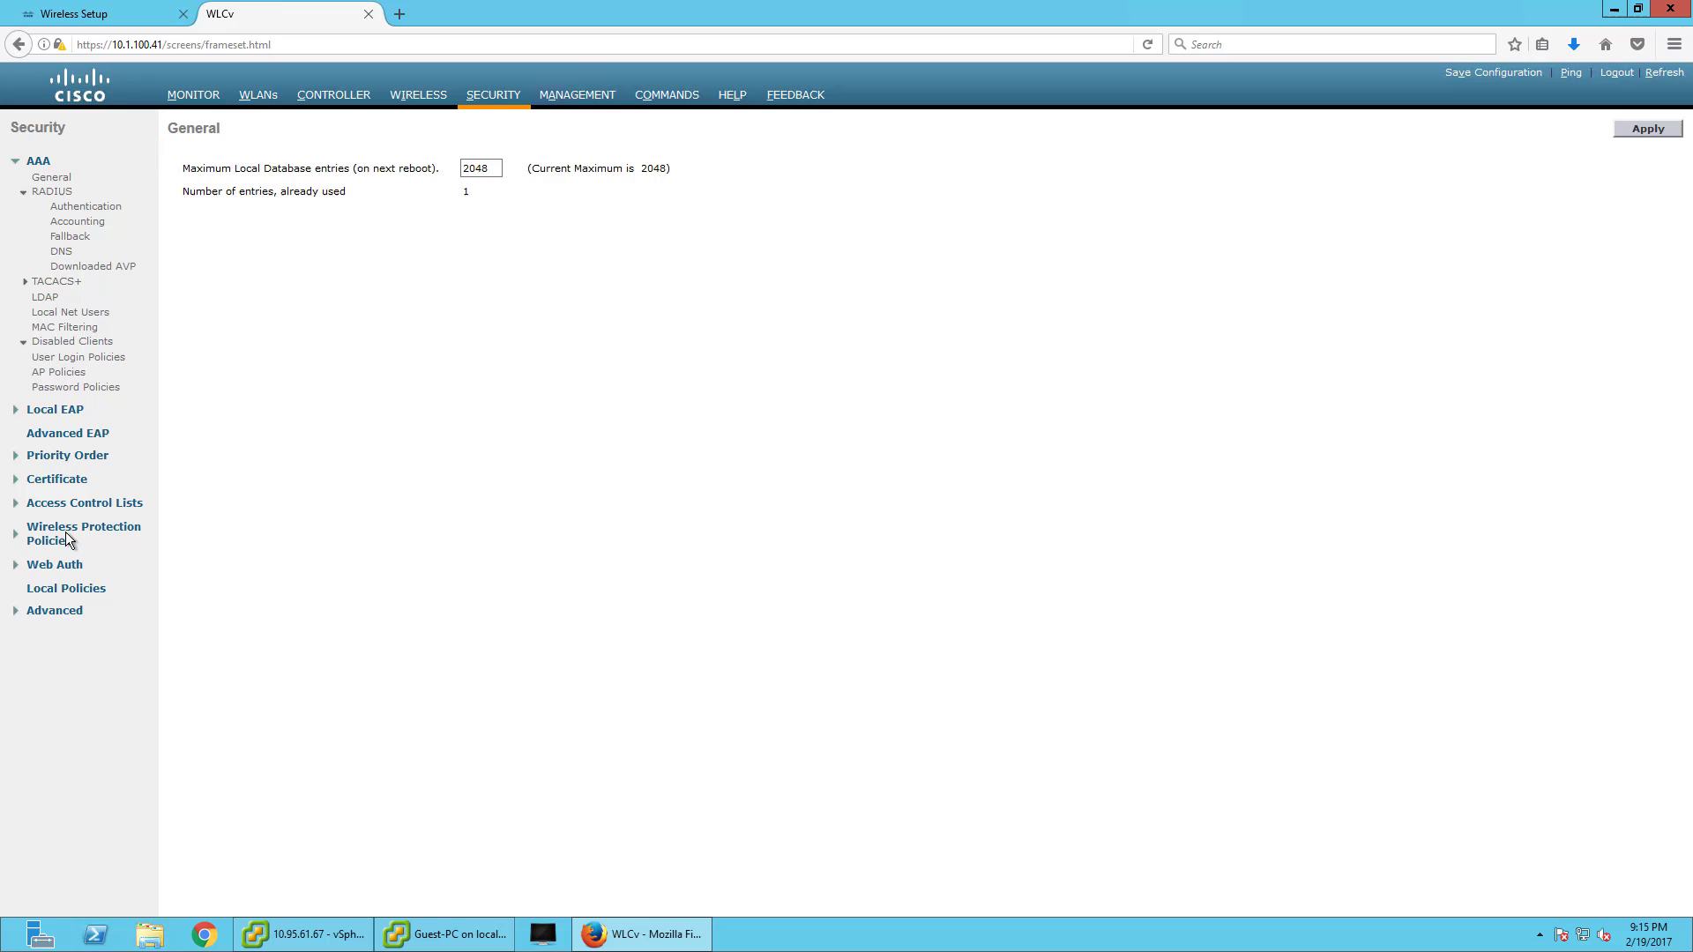
left_click(80, 506)
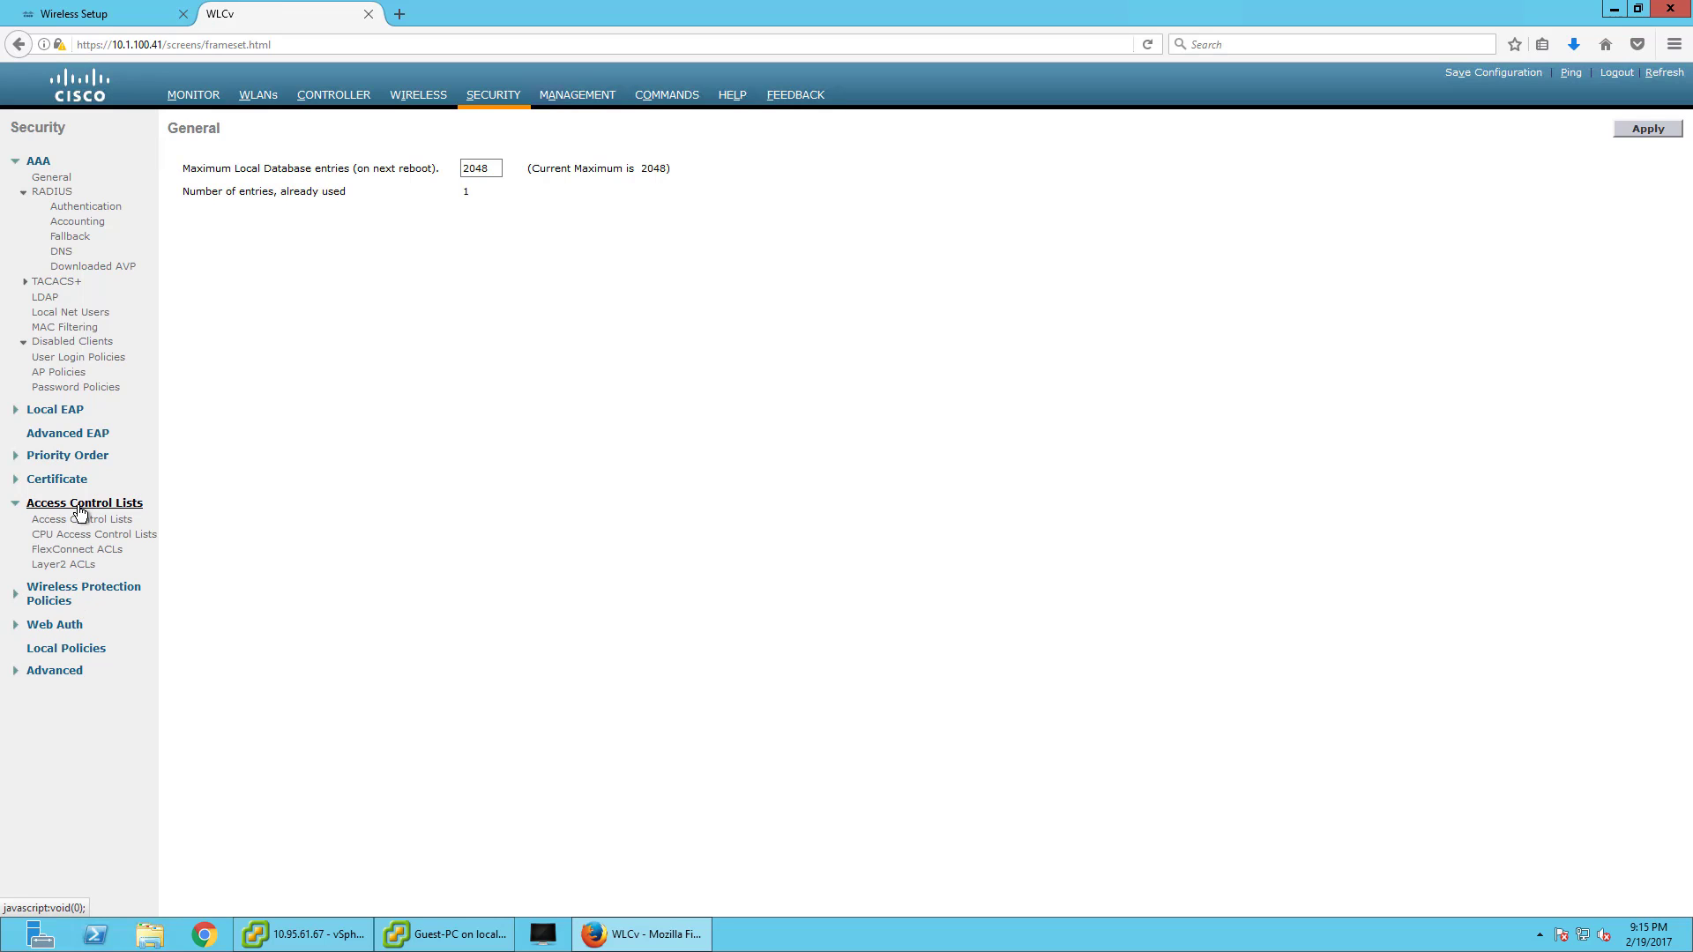
left_click(82, 520)
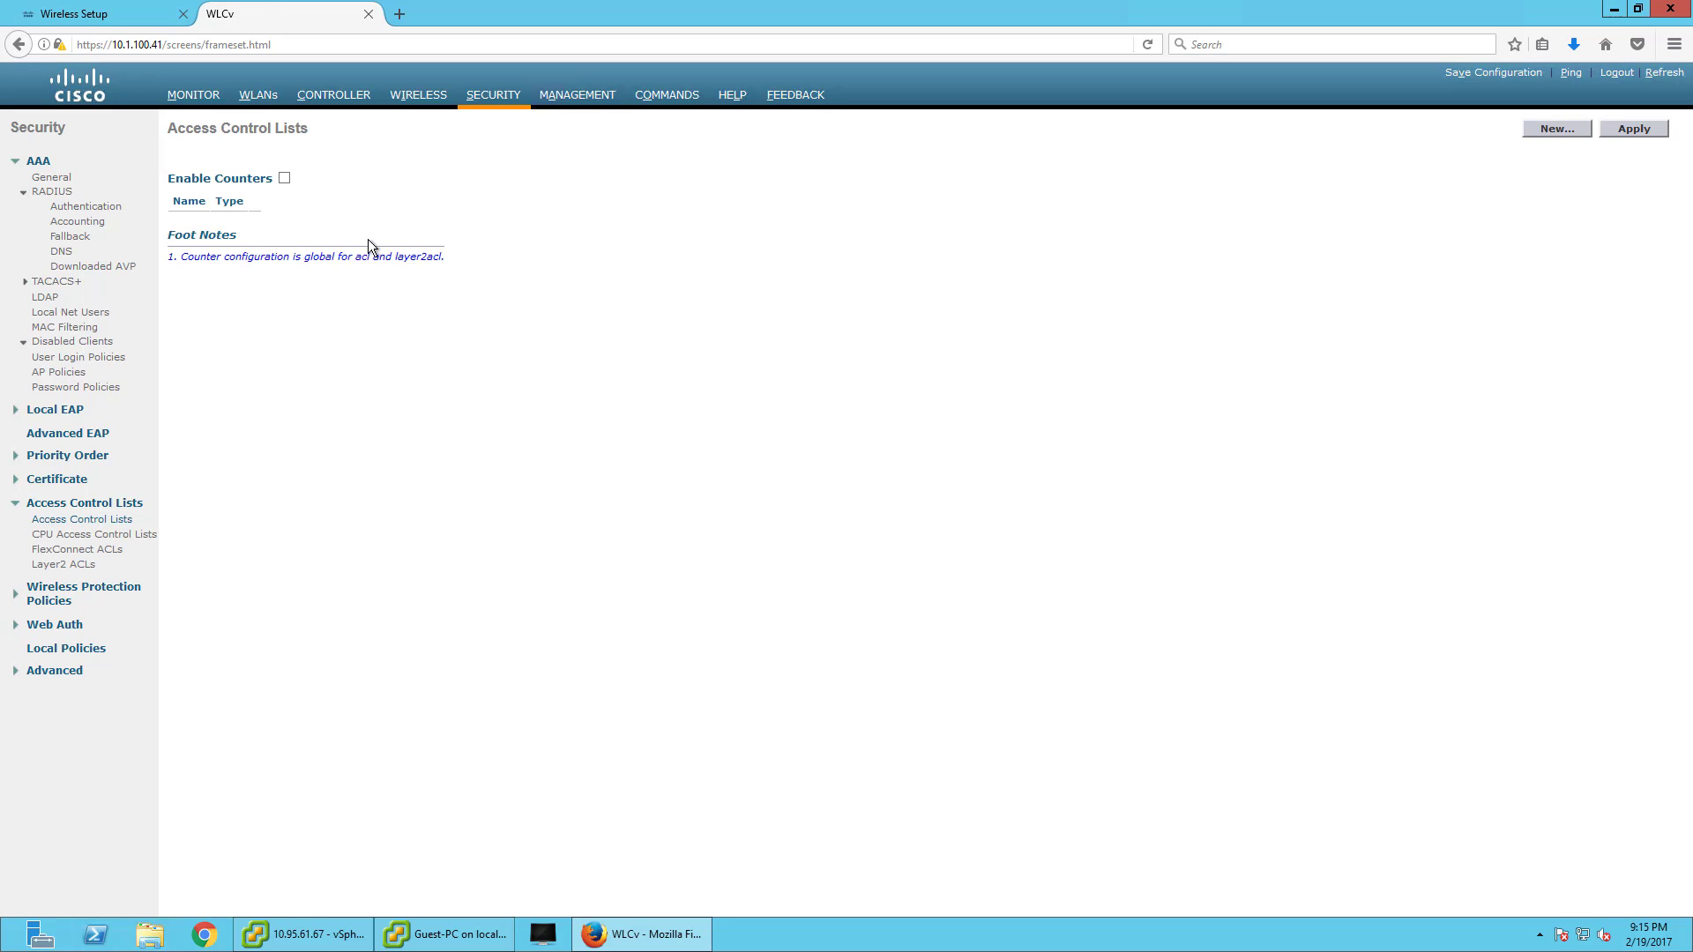
left_click(208, 97)
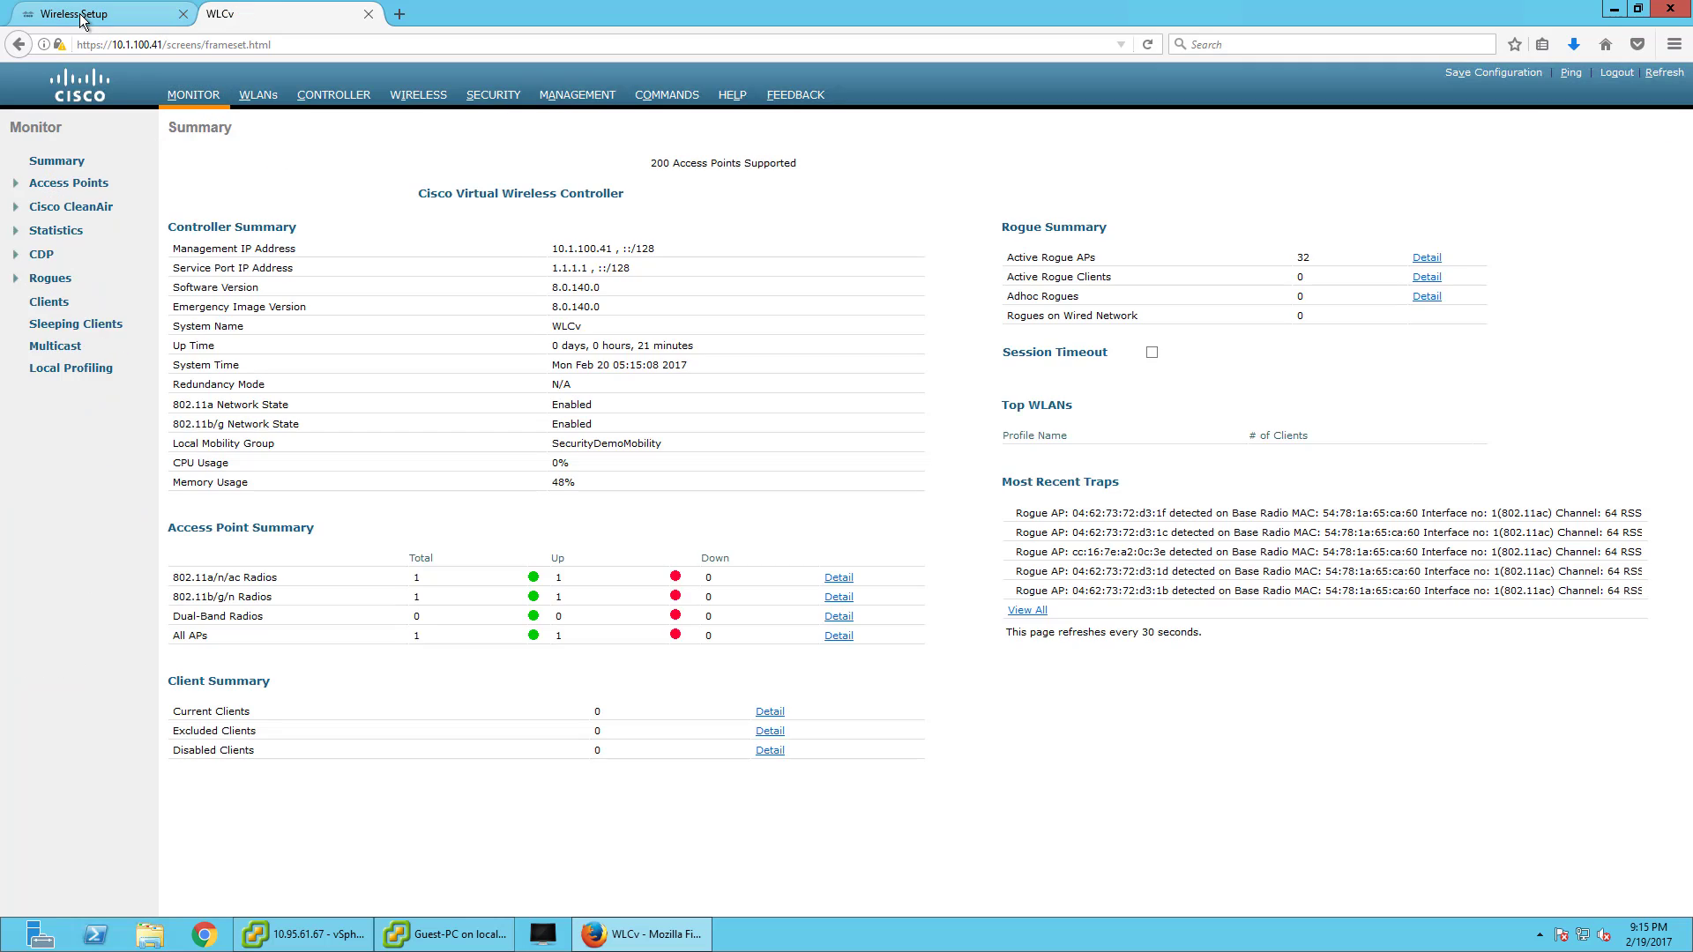
- Register and commit the 10.1.100.41 controller, accepting the warning to continue
left_click(79, 14)
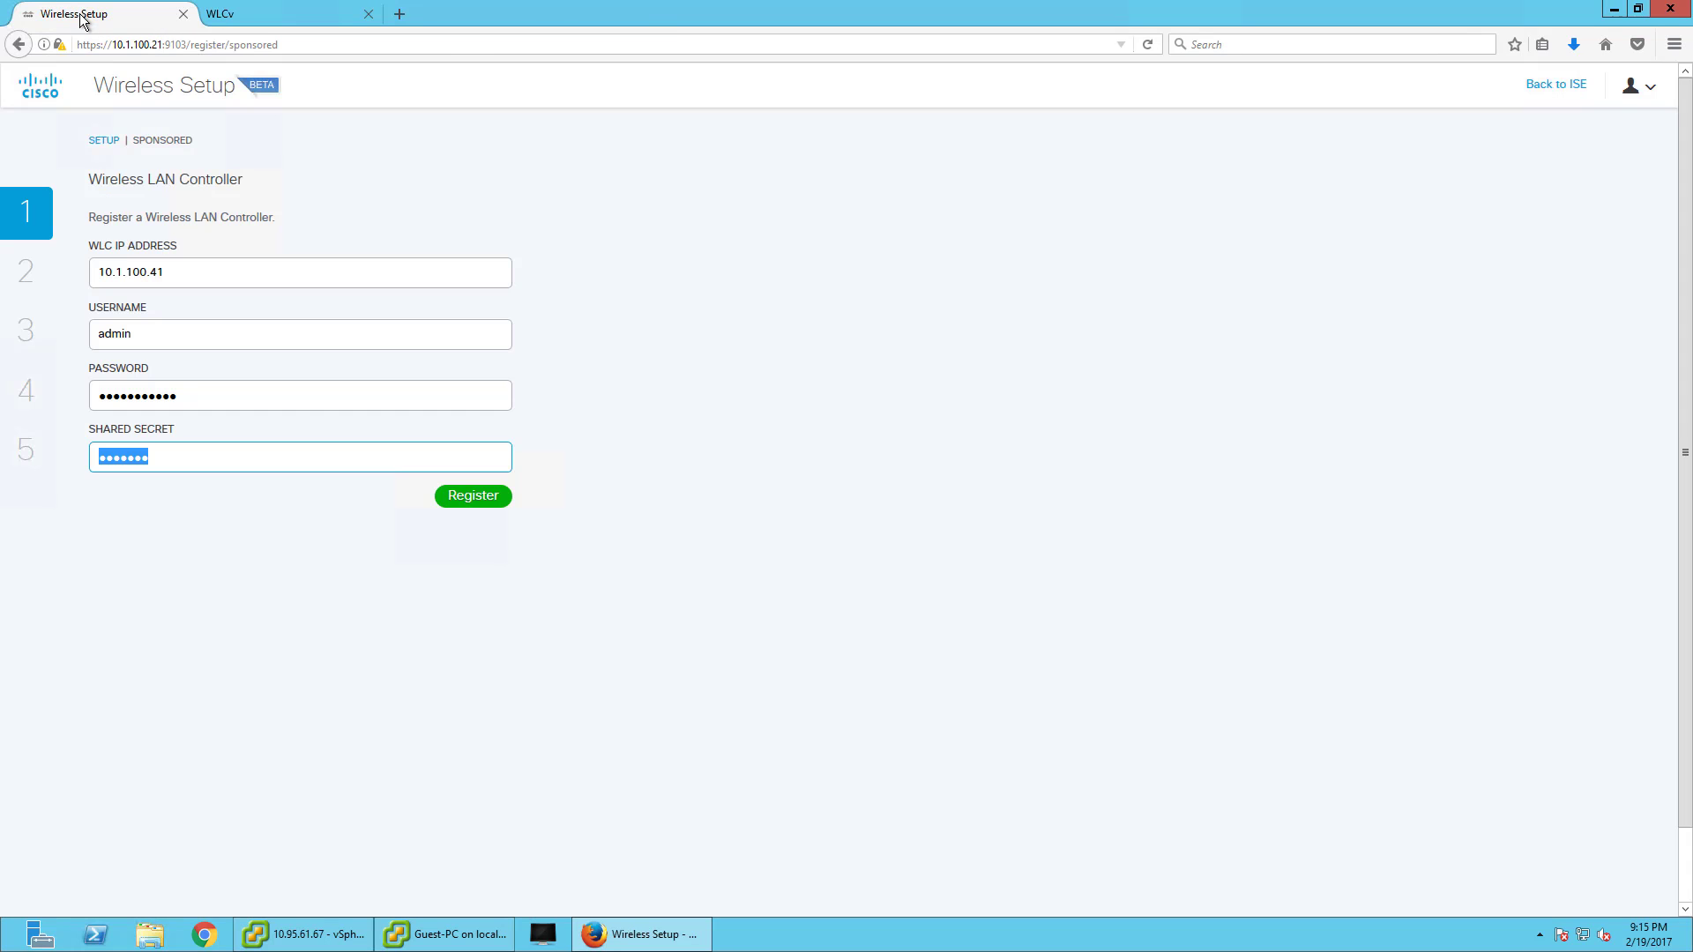
left_click(162, 458)
left_click(468, 499)
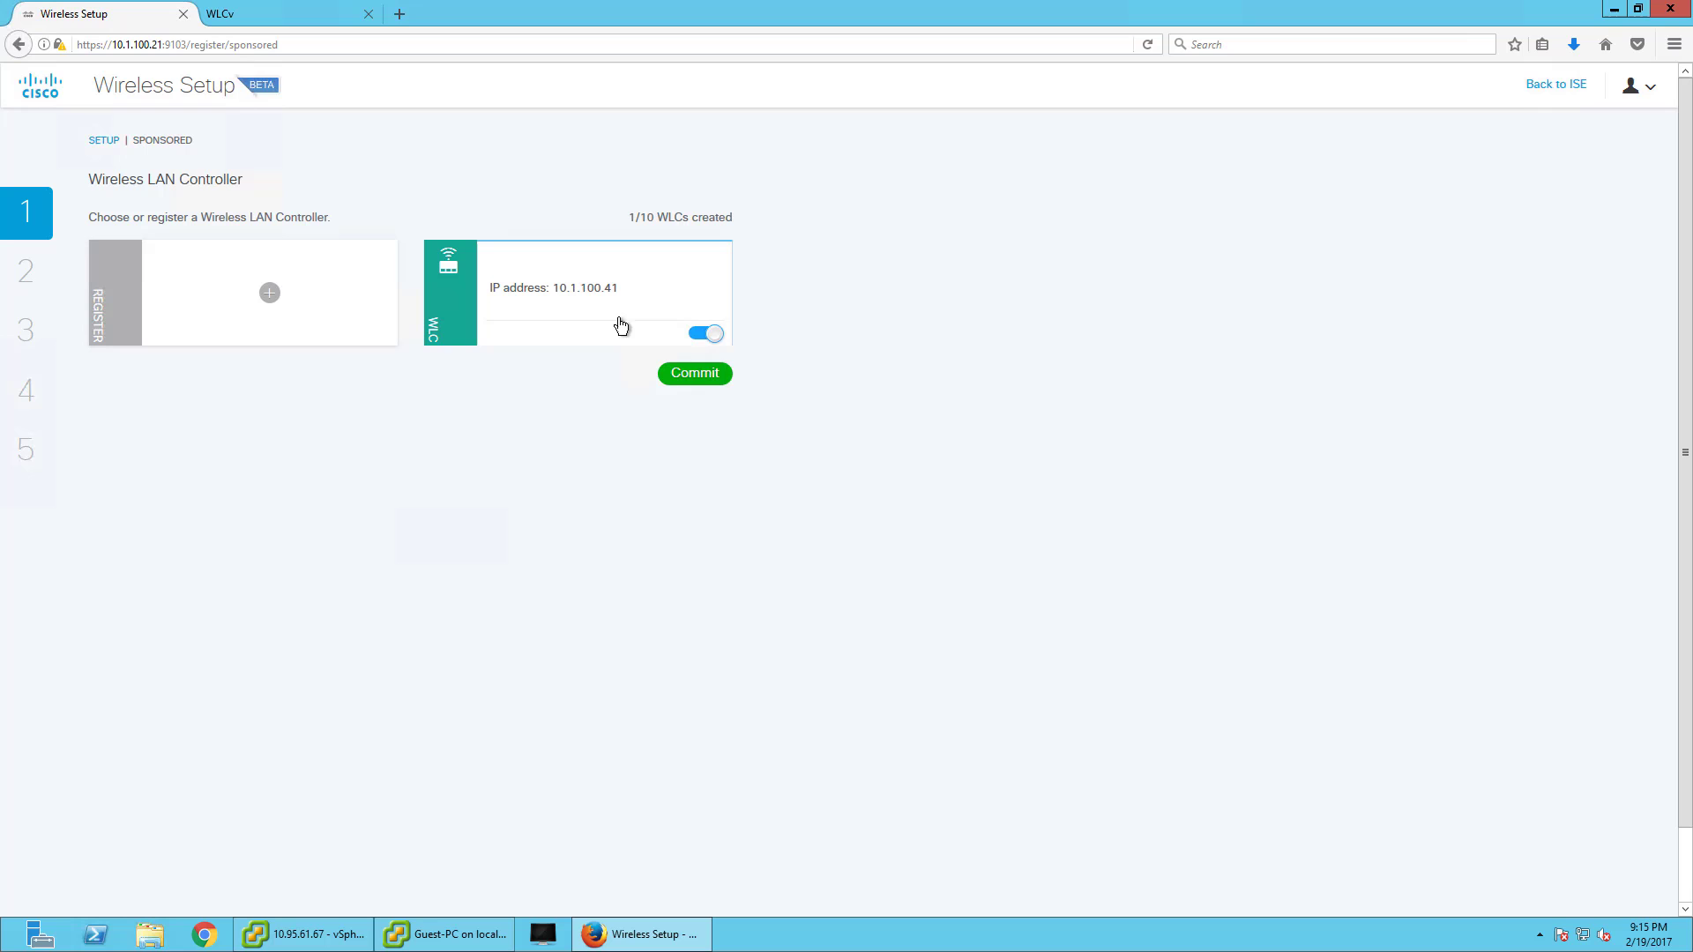
left_click(716, 379)
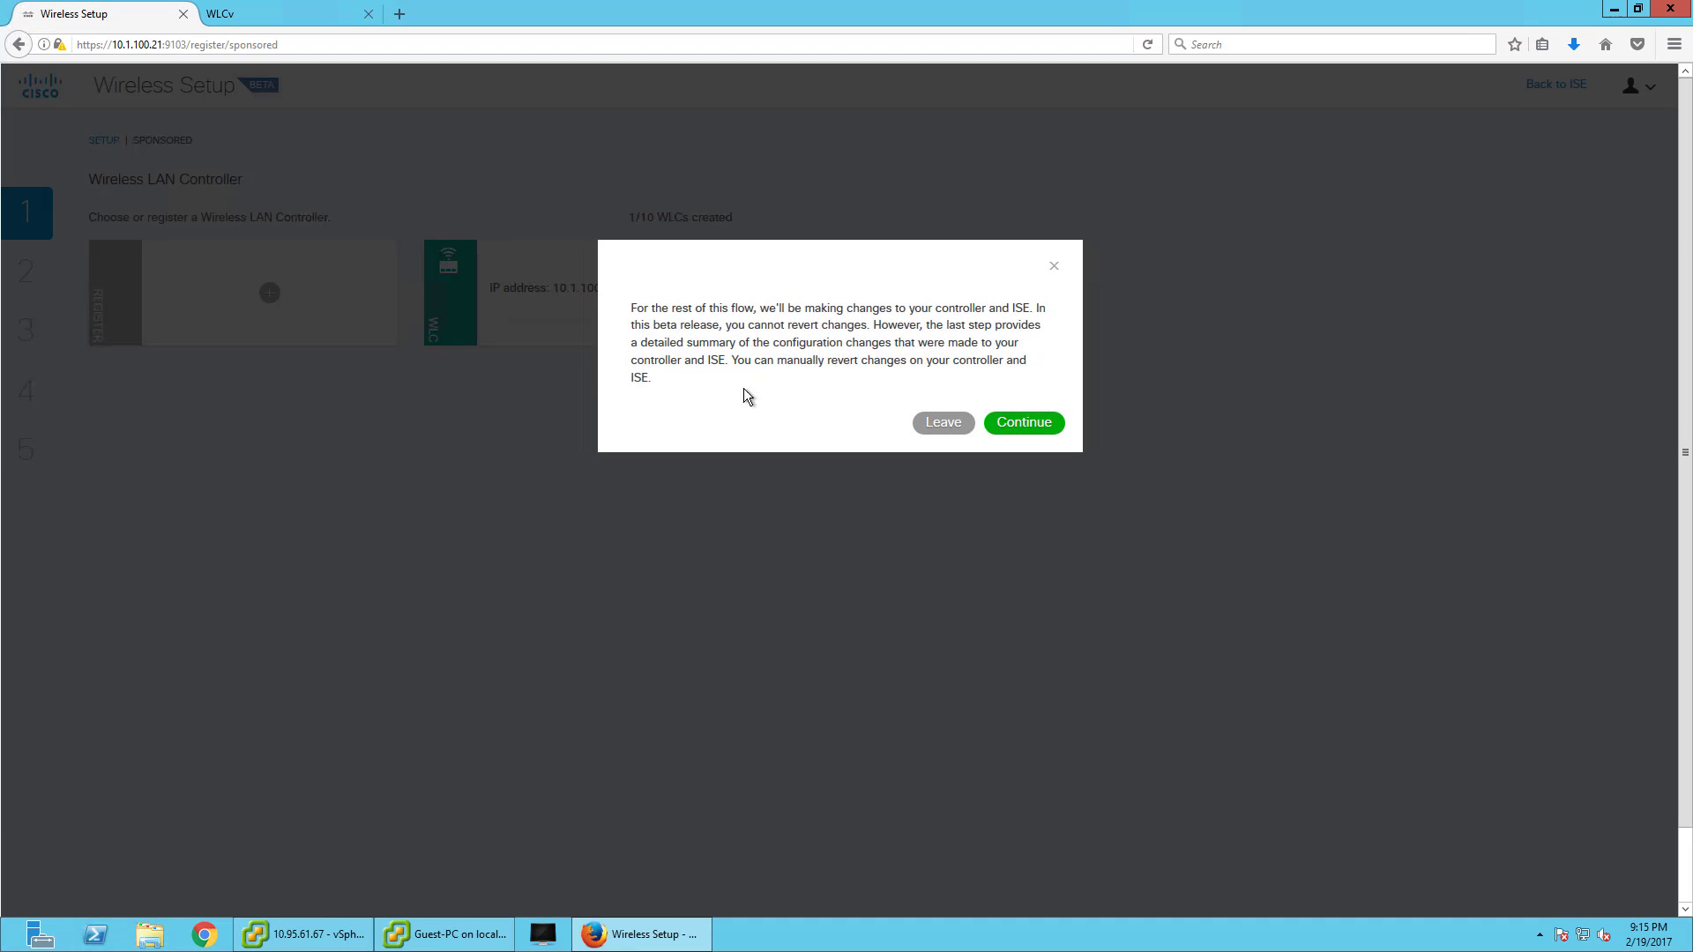
left_click(1020, 430)
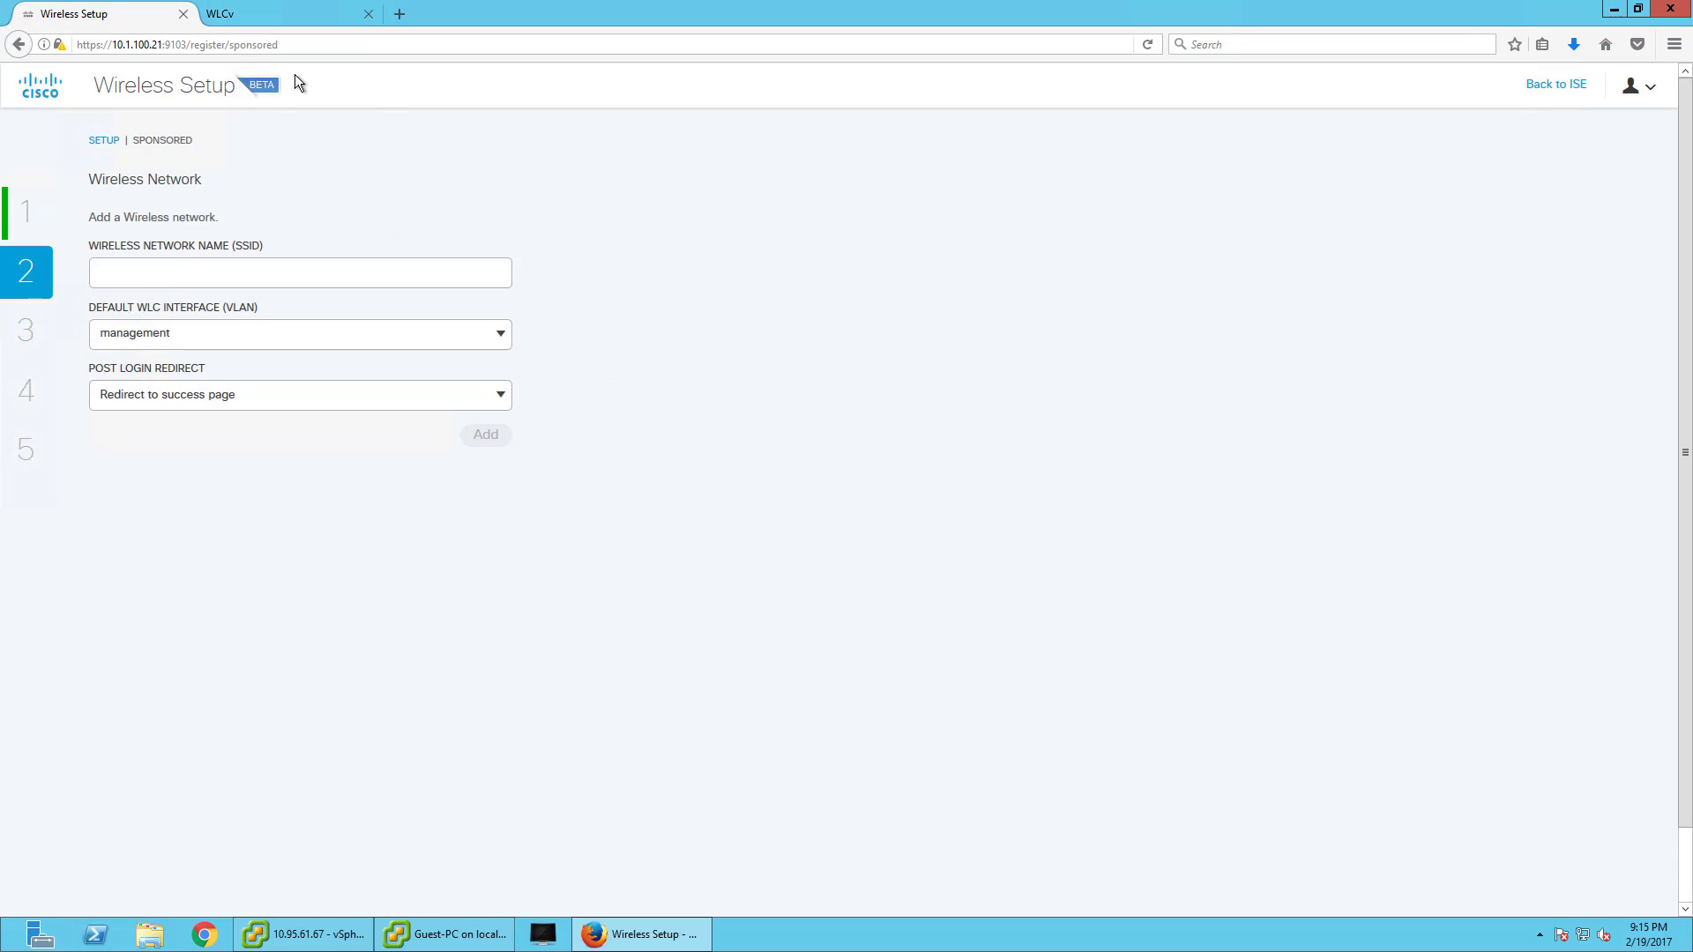
- Check RADIUS accounting server 10.1.100.21 and ACL_WEBAUTH_REDIRECT on the WLC, then return to Monitor
left_click(293, 15)
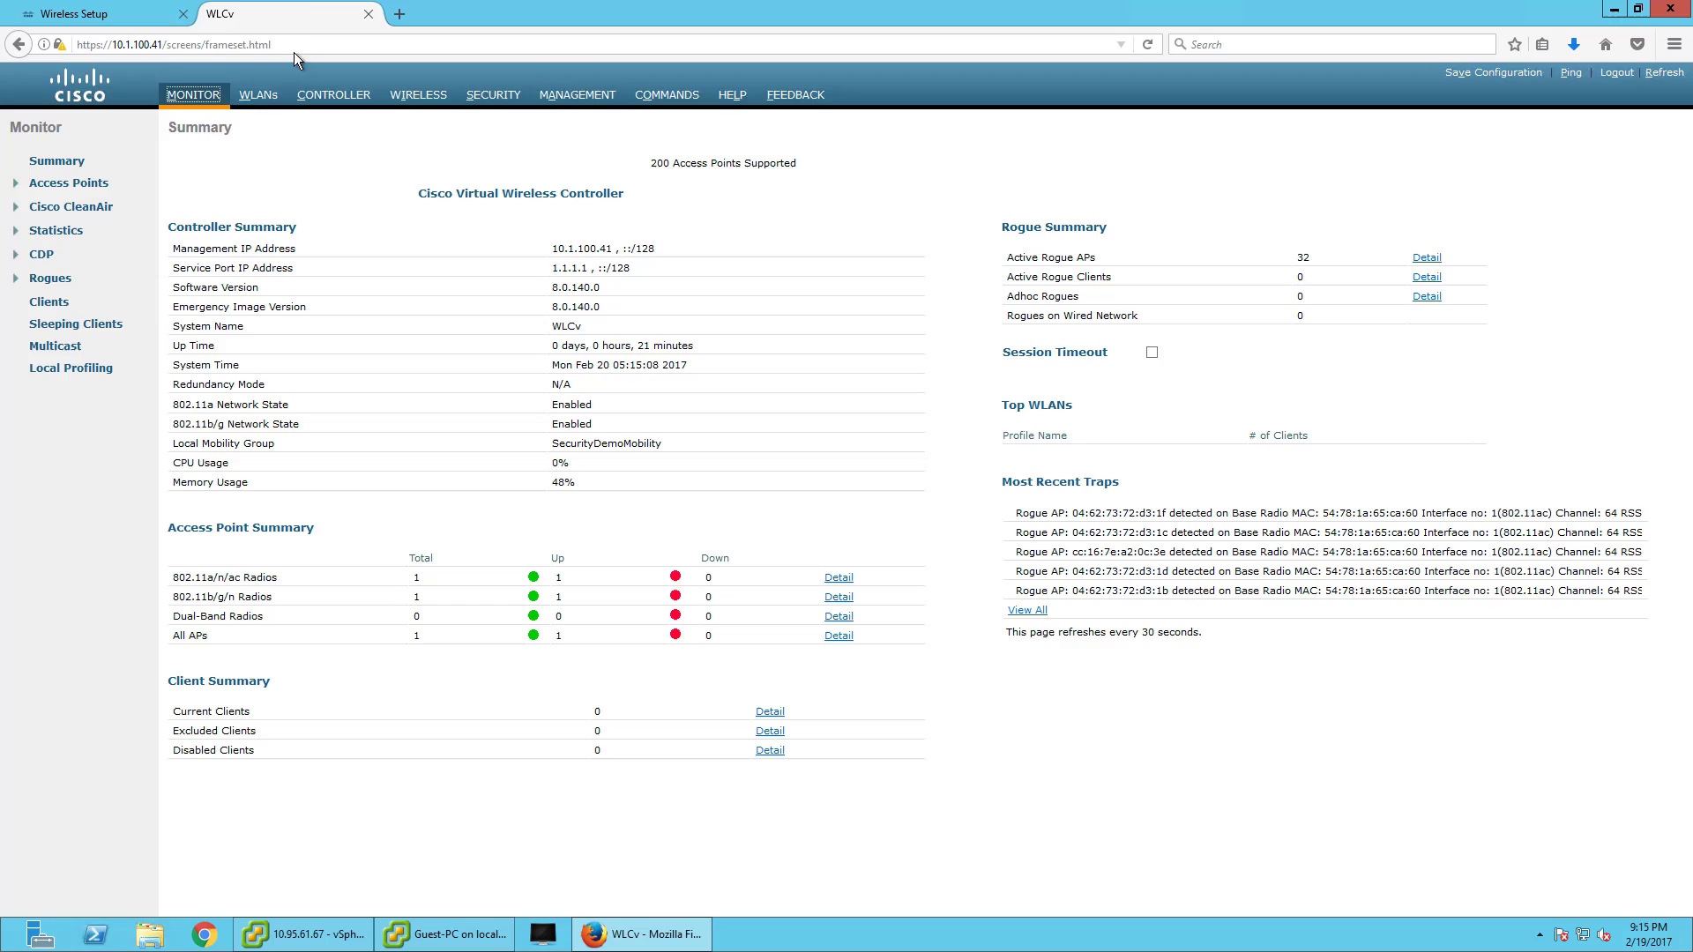
left_click(467, 97)
left_click(91, 208)
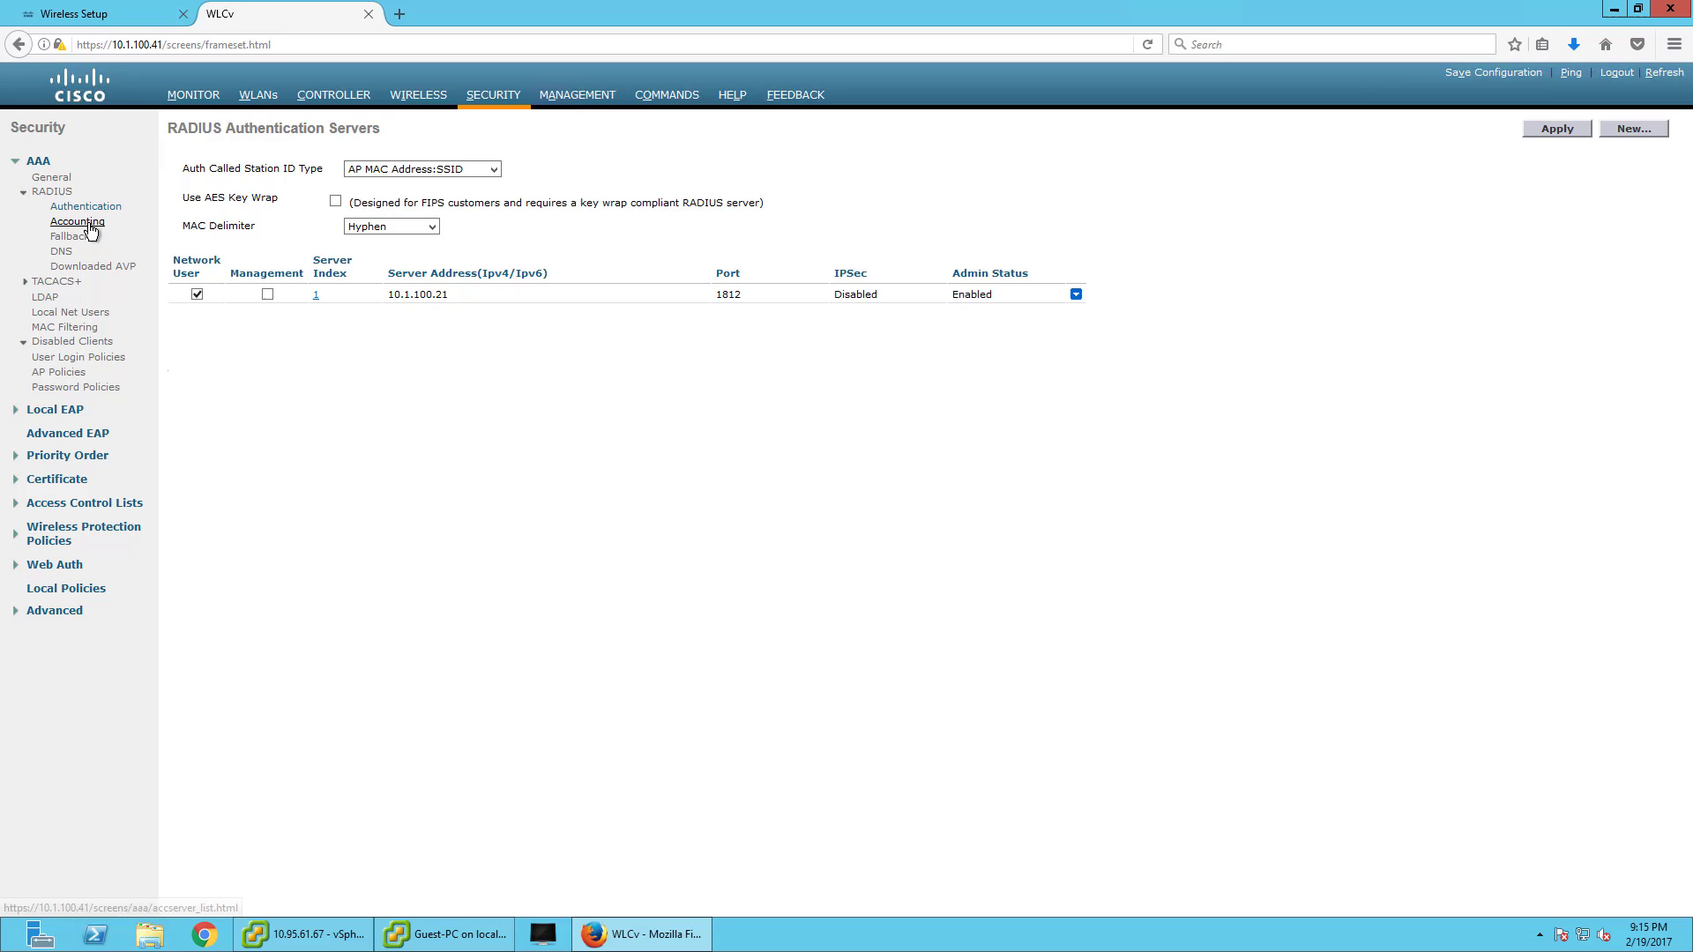
left_click(78, 221)
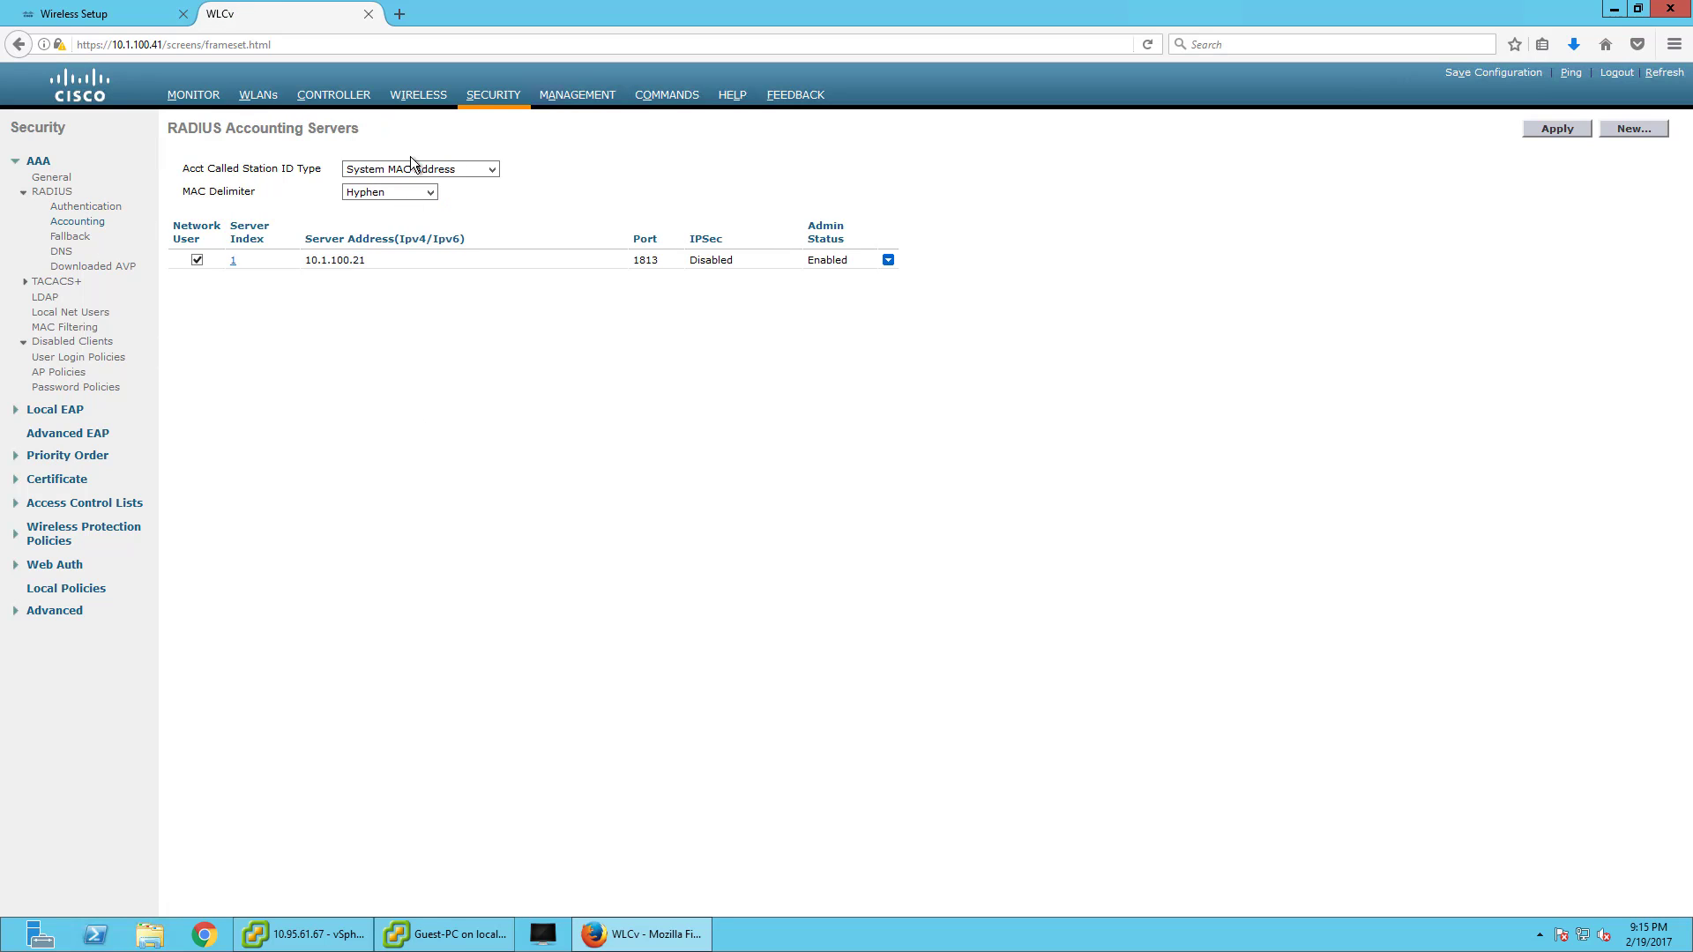
left_click(63, 502)
left_click(77, 522)
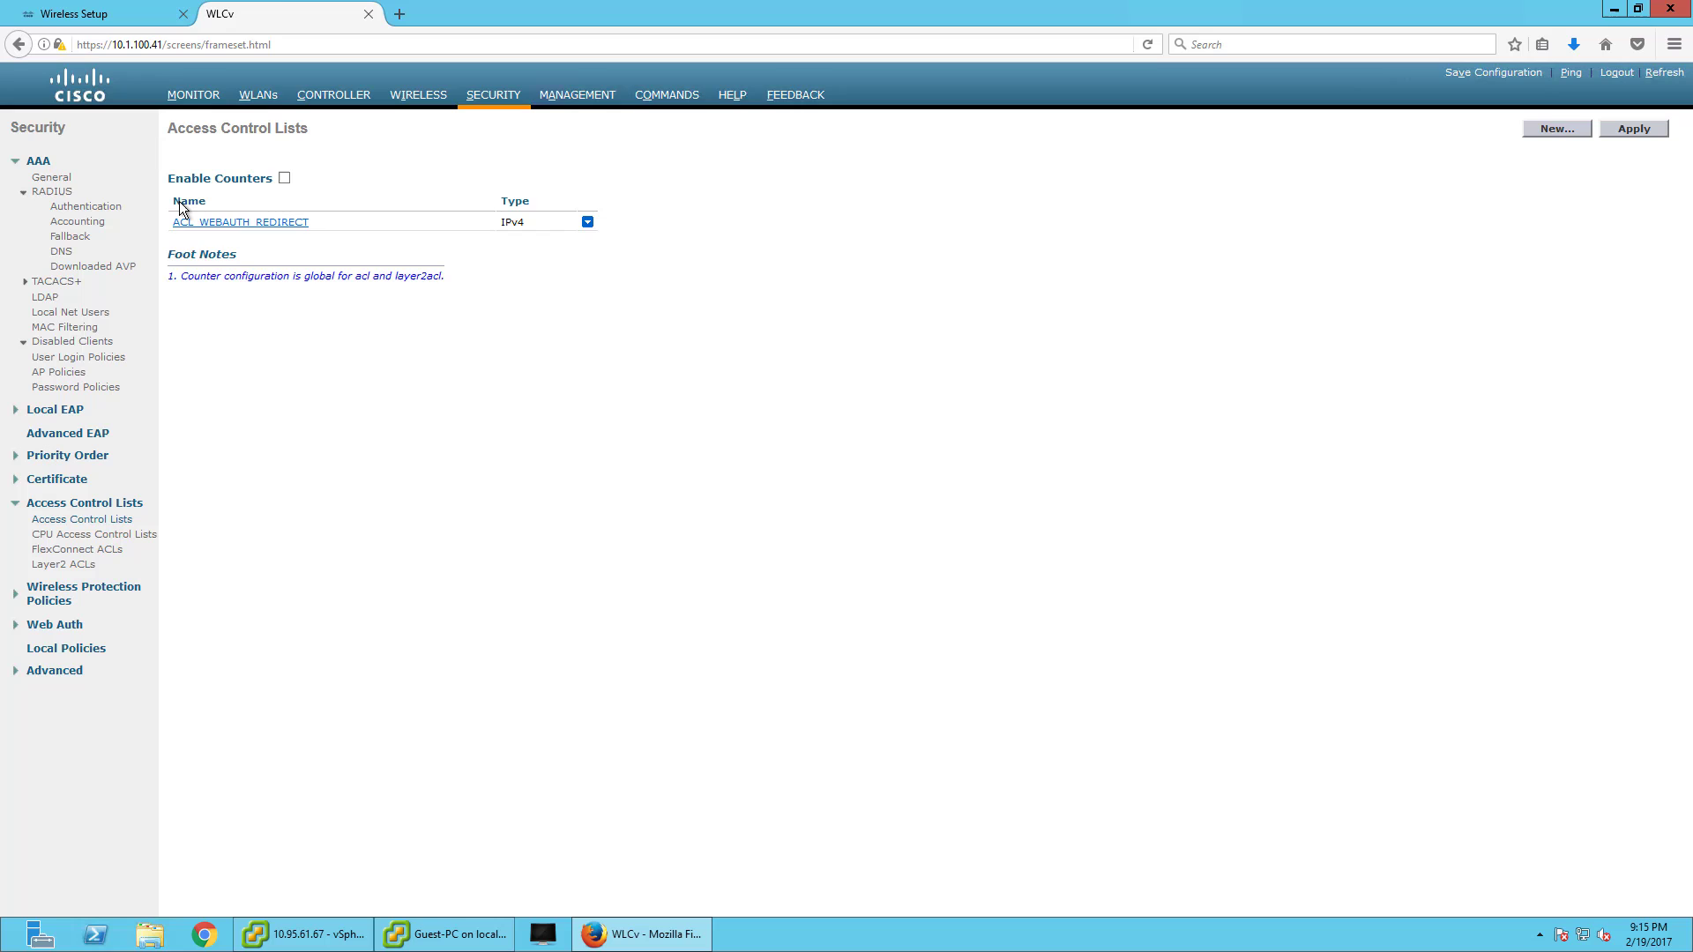
left_click(194, 95)
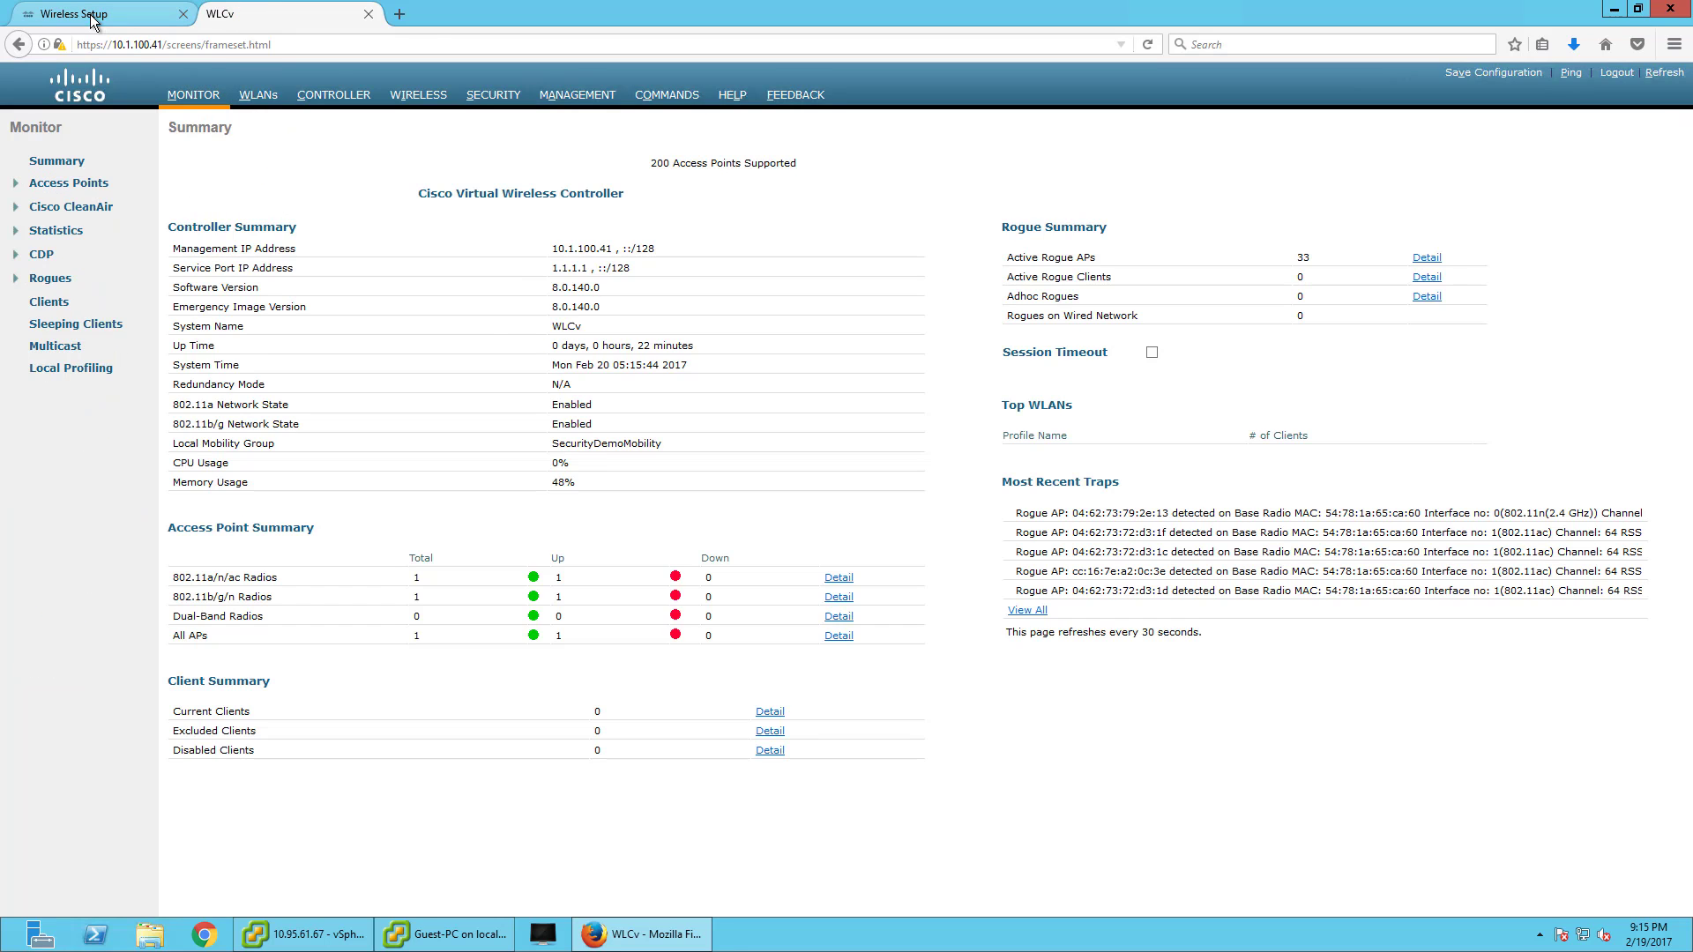
- Enter SSID SecurityDemoGuest and keep the management WLC interface
left_click(90, 15)
left_click(246, 276)
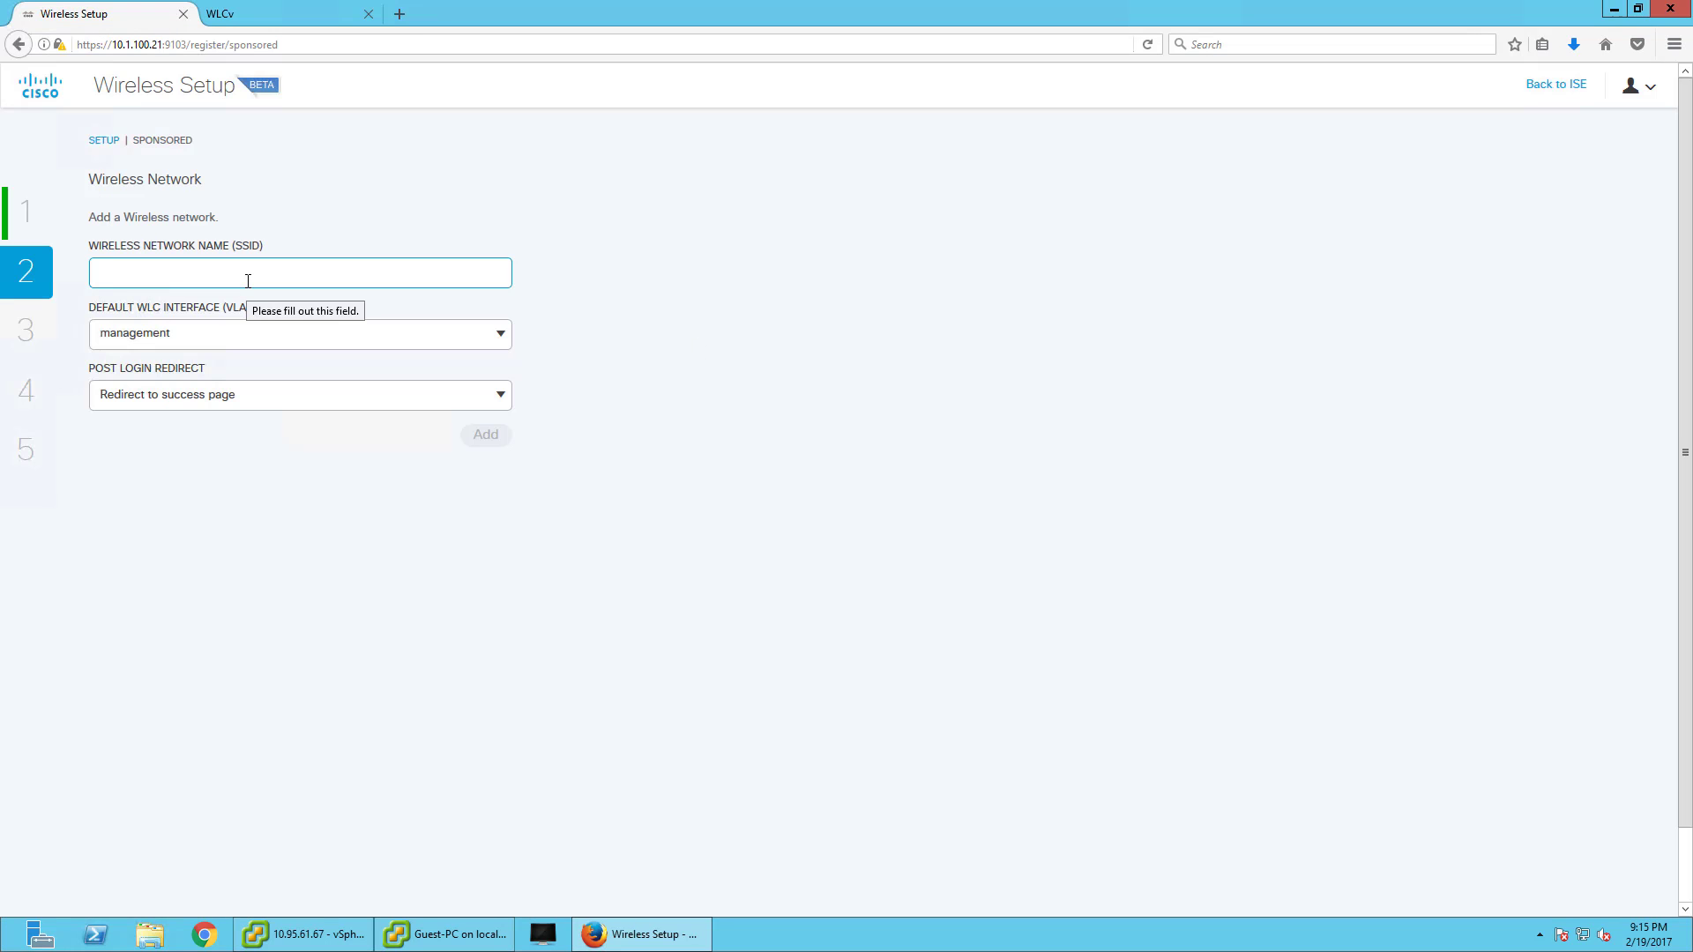
type("Se")
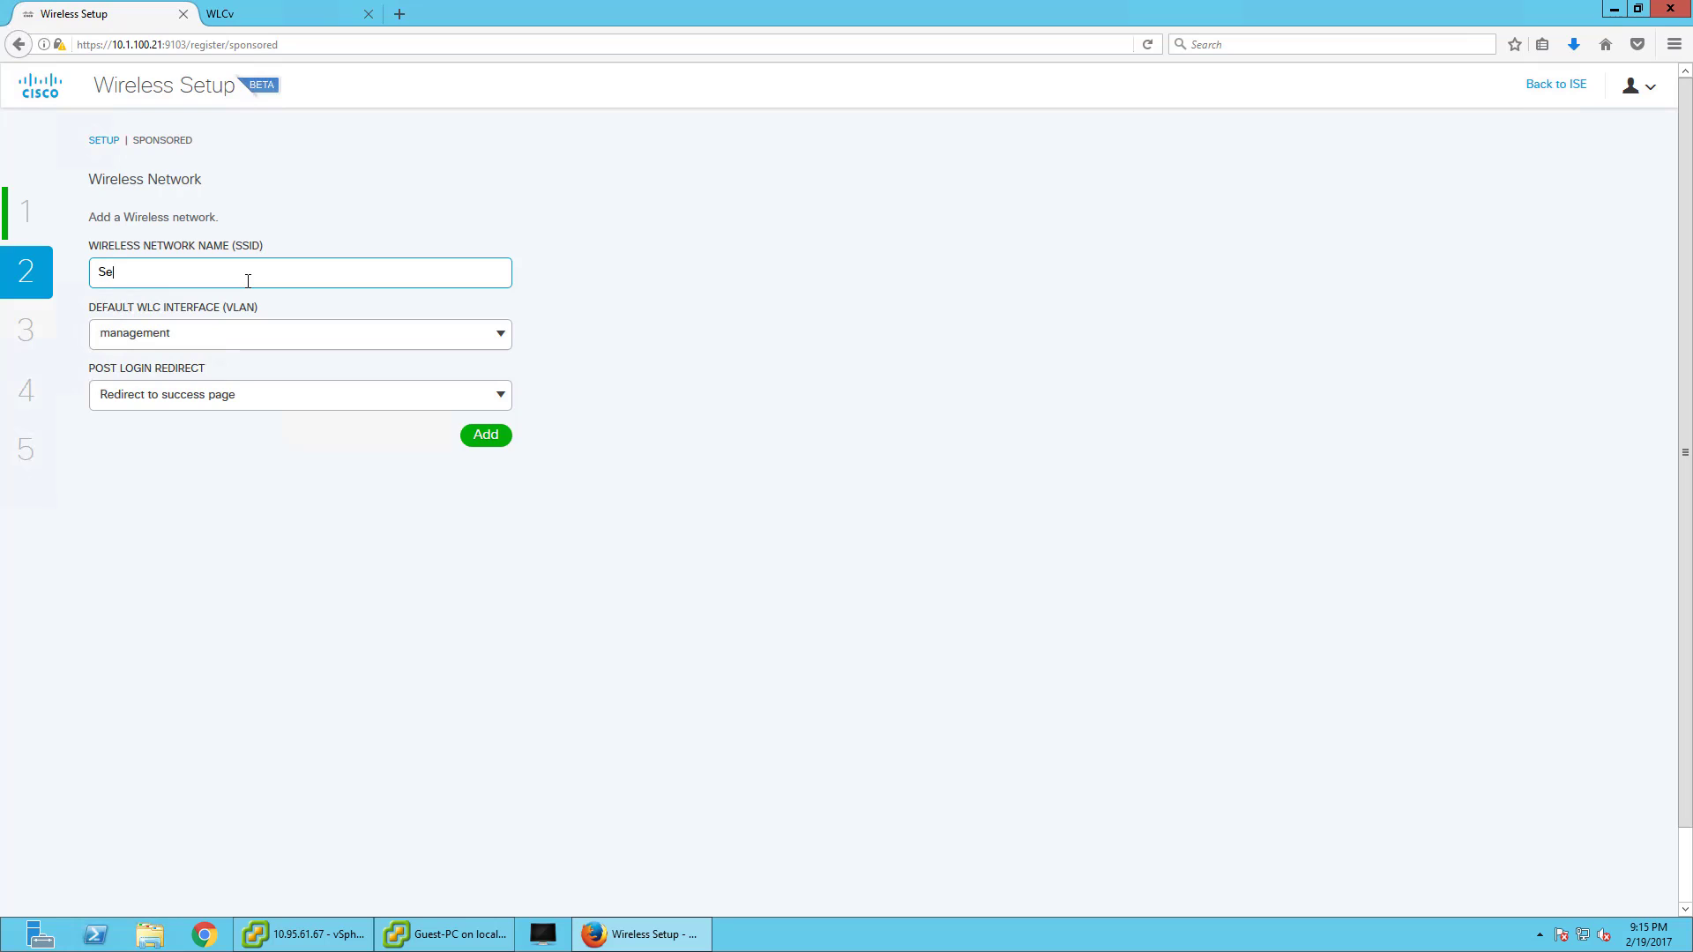
type("curityDemoGuest")
left_click(227, 334)
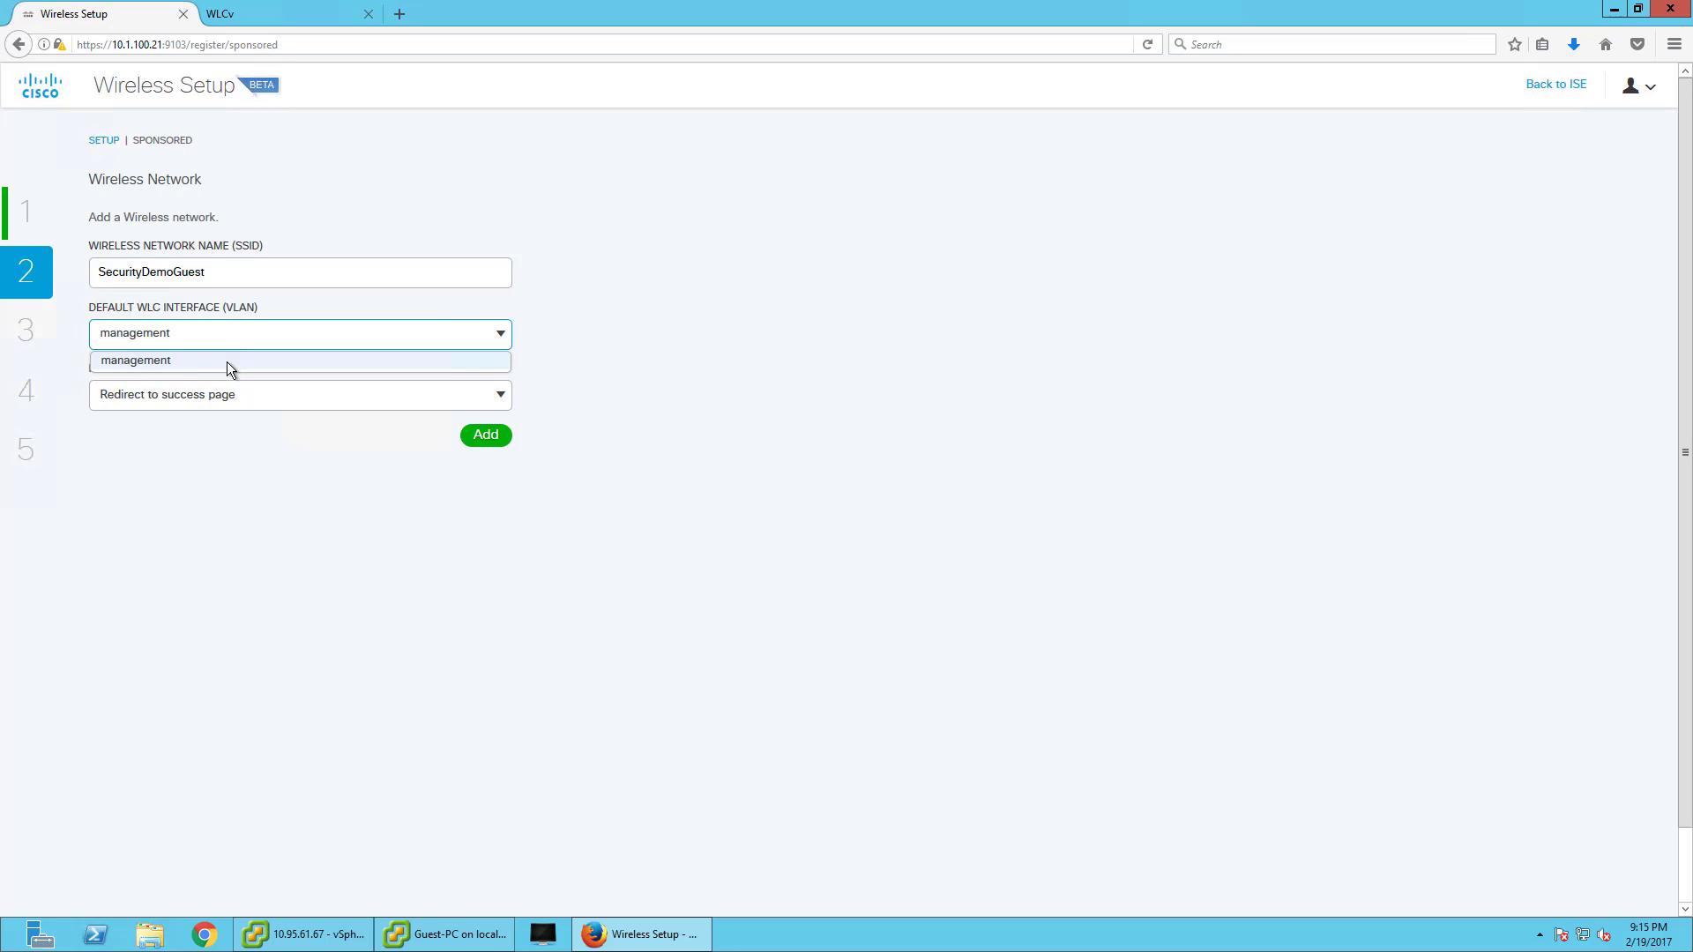
left_click(241, 490)
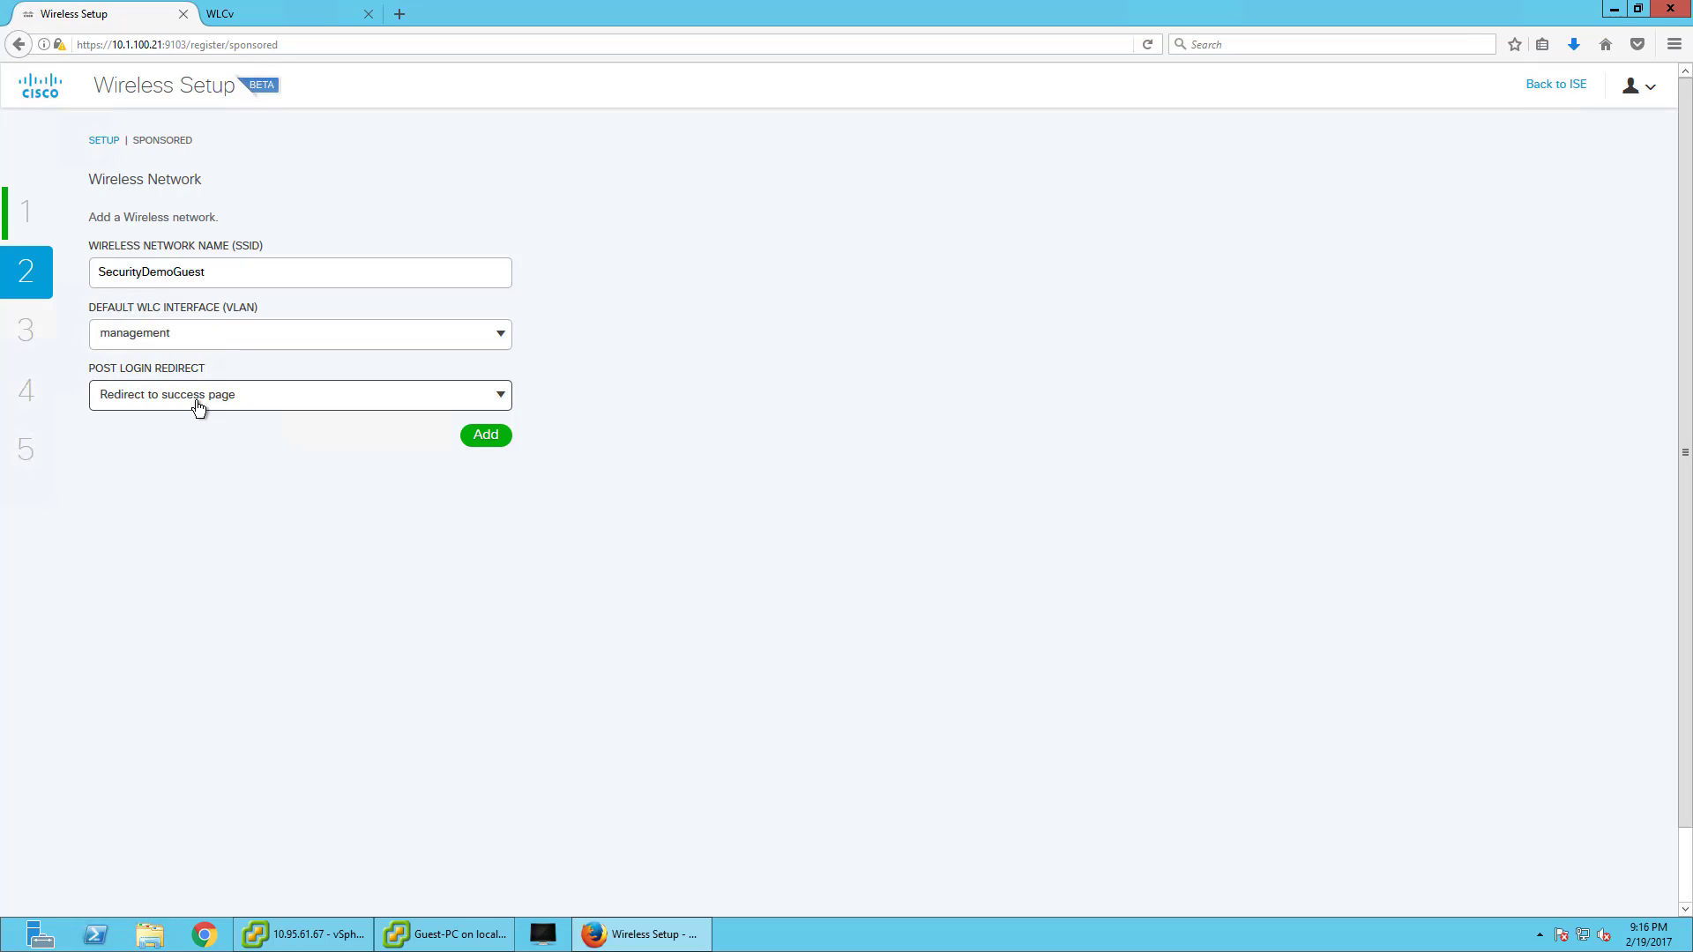
- Keep 'Redirect to success page', then add and commit the wireless network
left_click(199, 408)
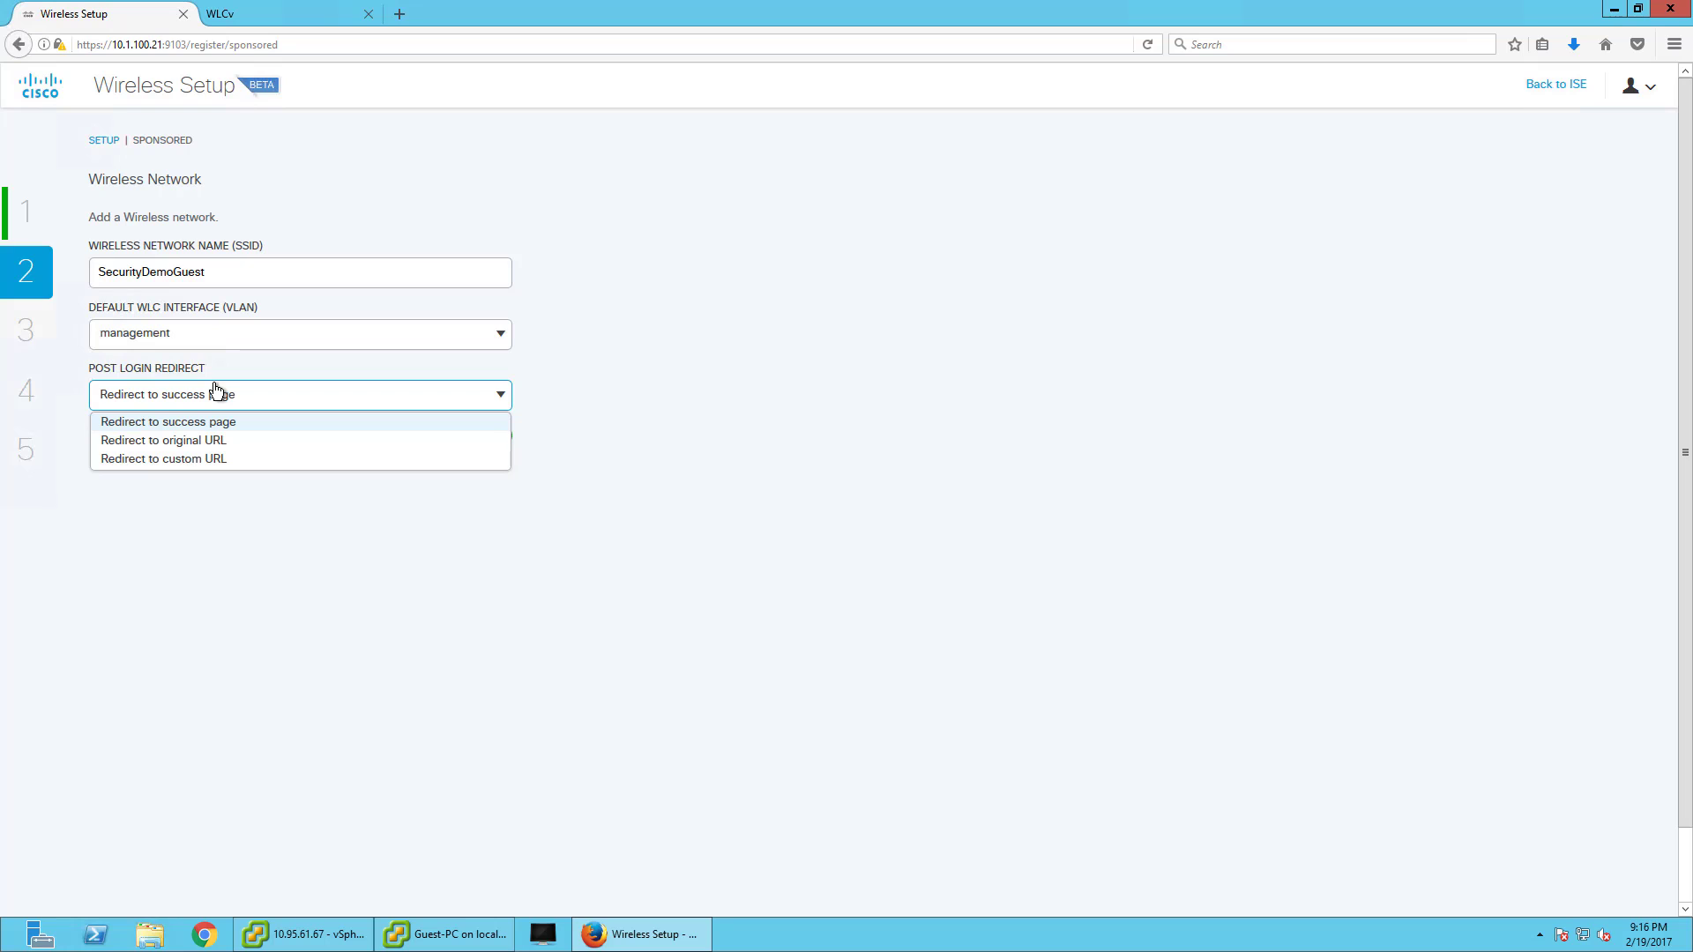
left_click(185, 459)
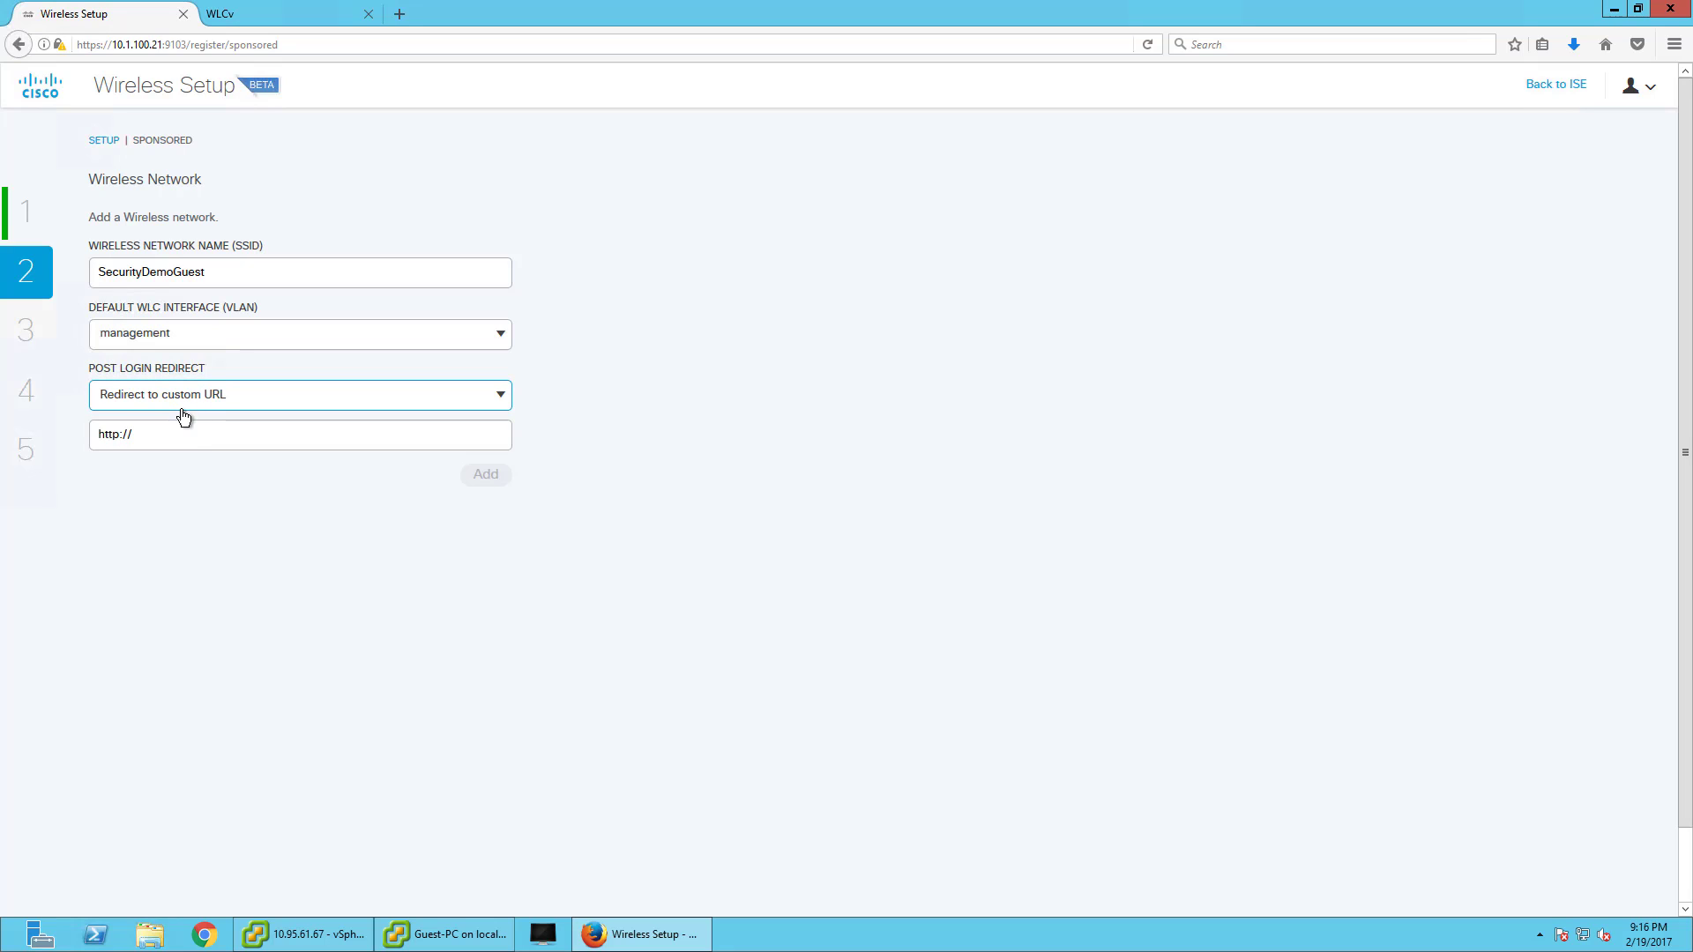
left_click(182, 406)
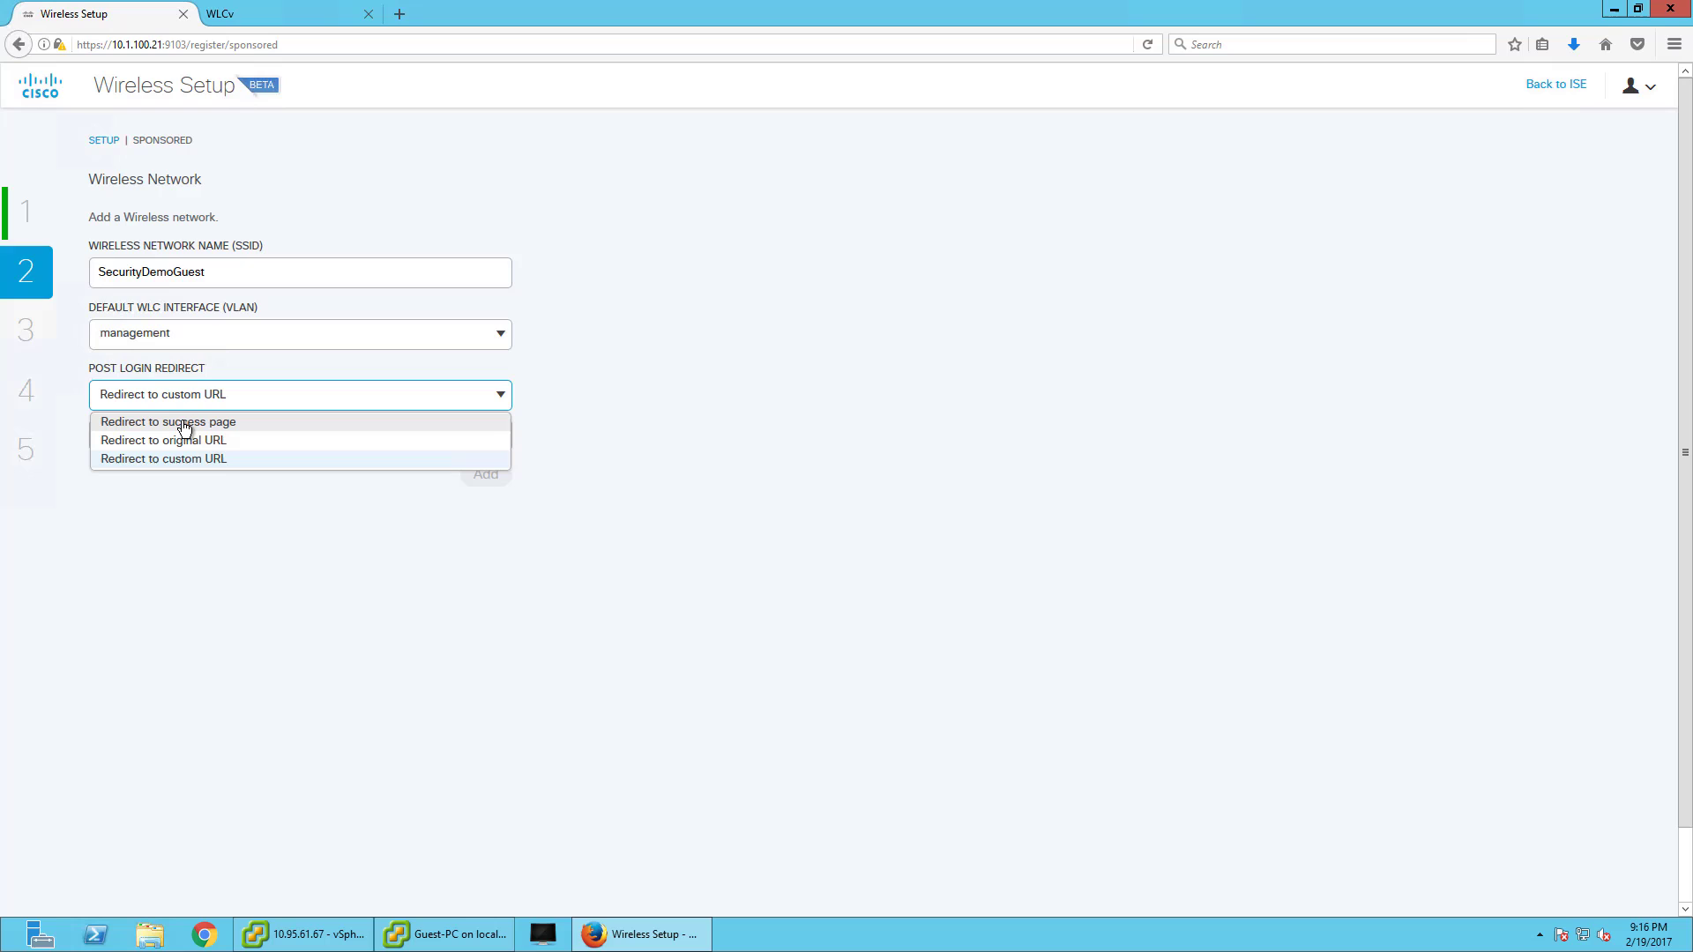
left_click(186, 422)
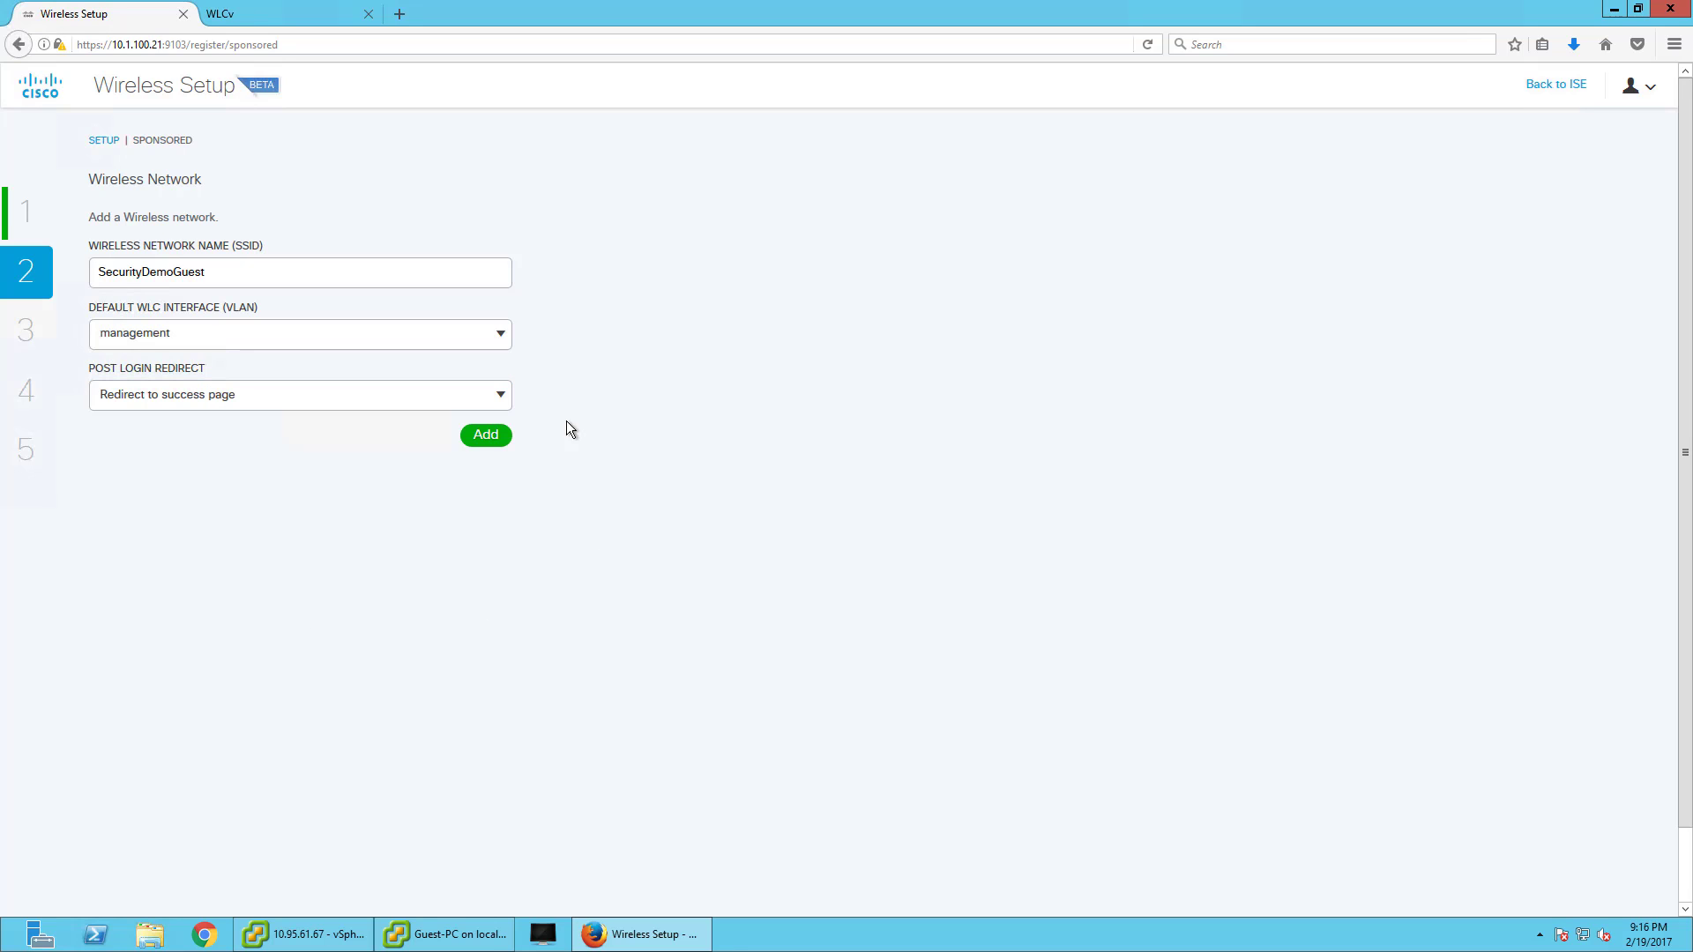
left_click(485, 448)
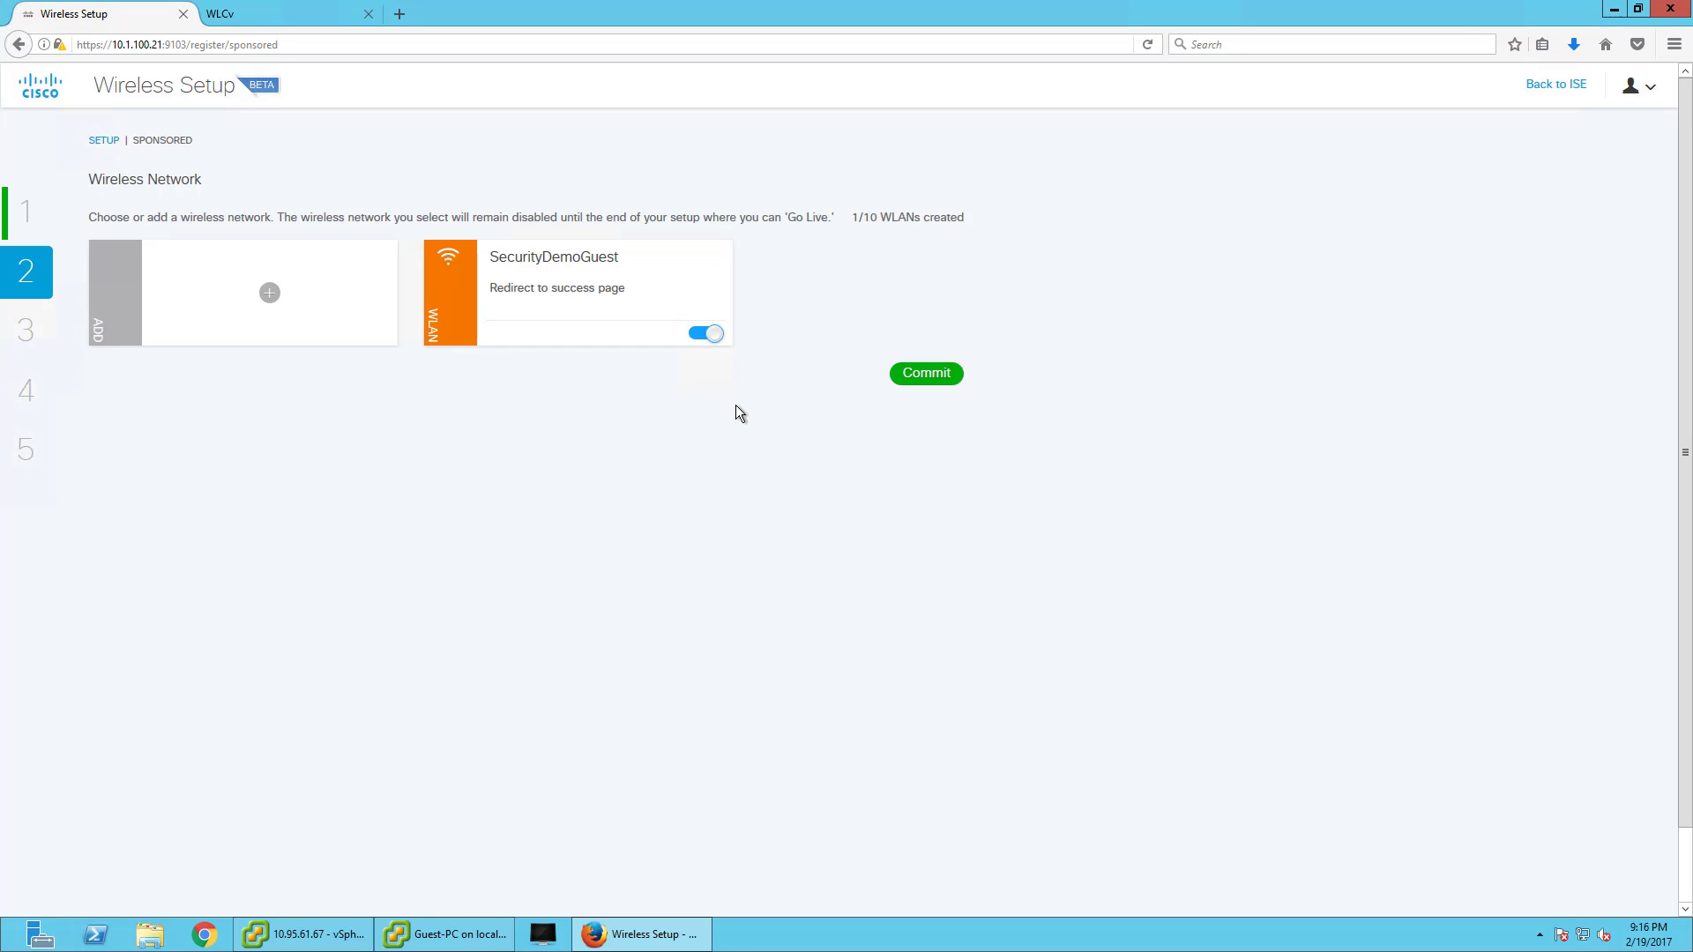
left_click(947, 381)
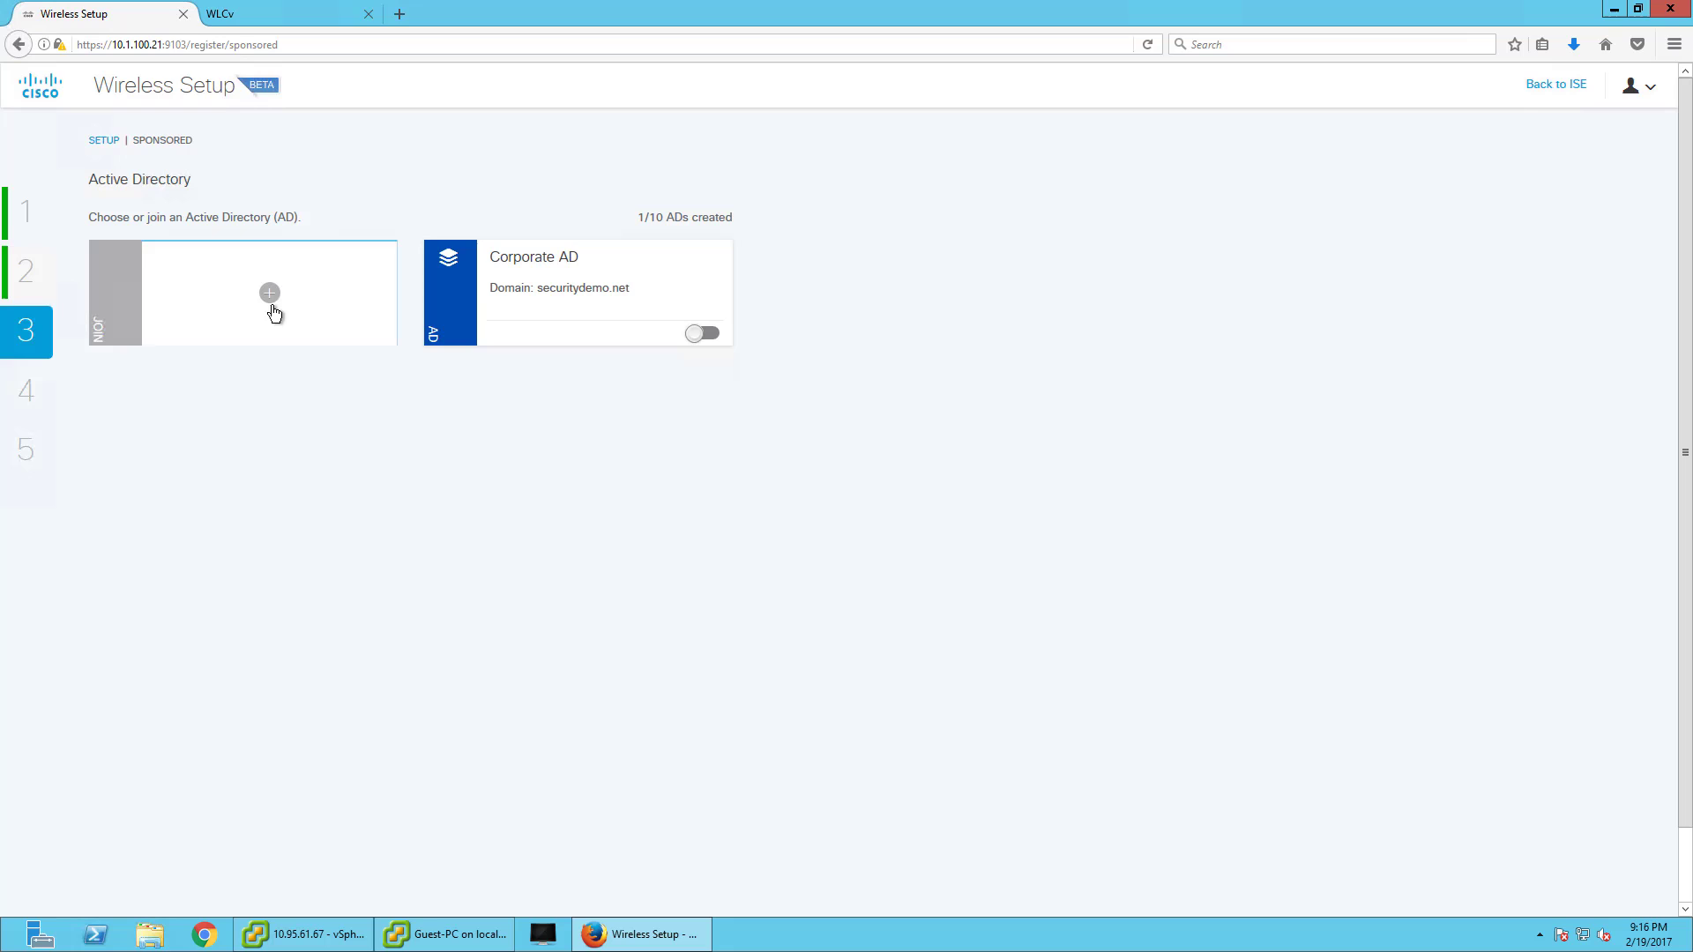
- Confirm SecurityDemoGuest's Admin Status is disabled on the WLC, then start a new Active Directory join
left_click(240, 14)
left_click(271, 103)
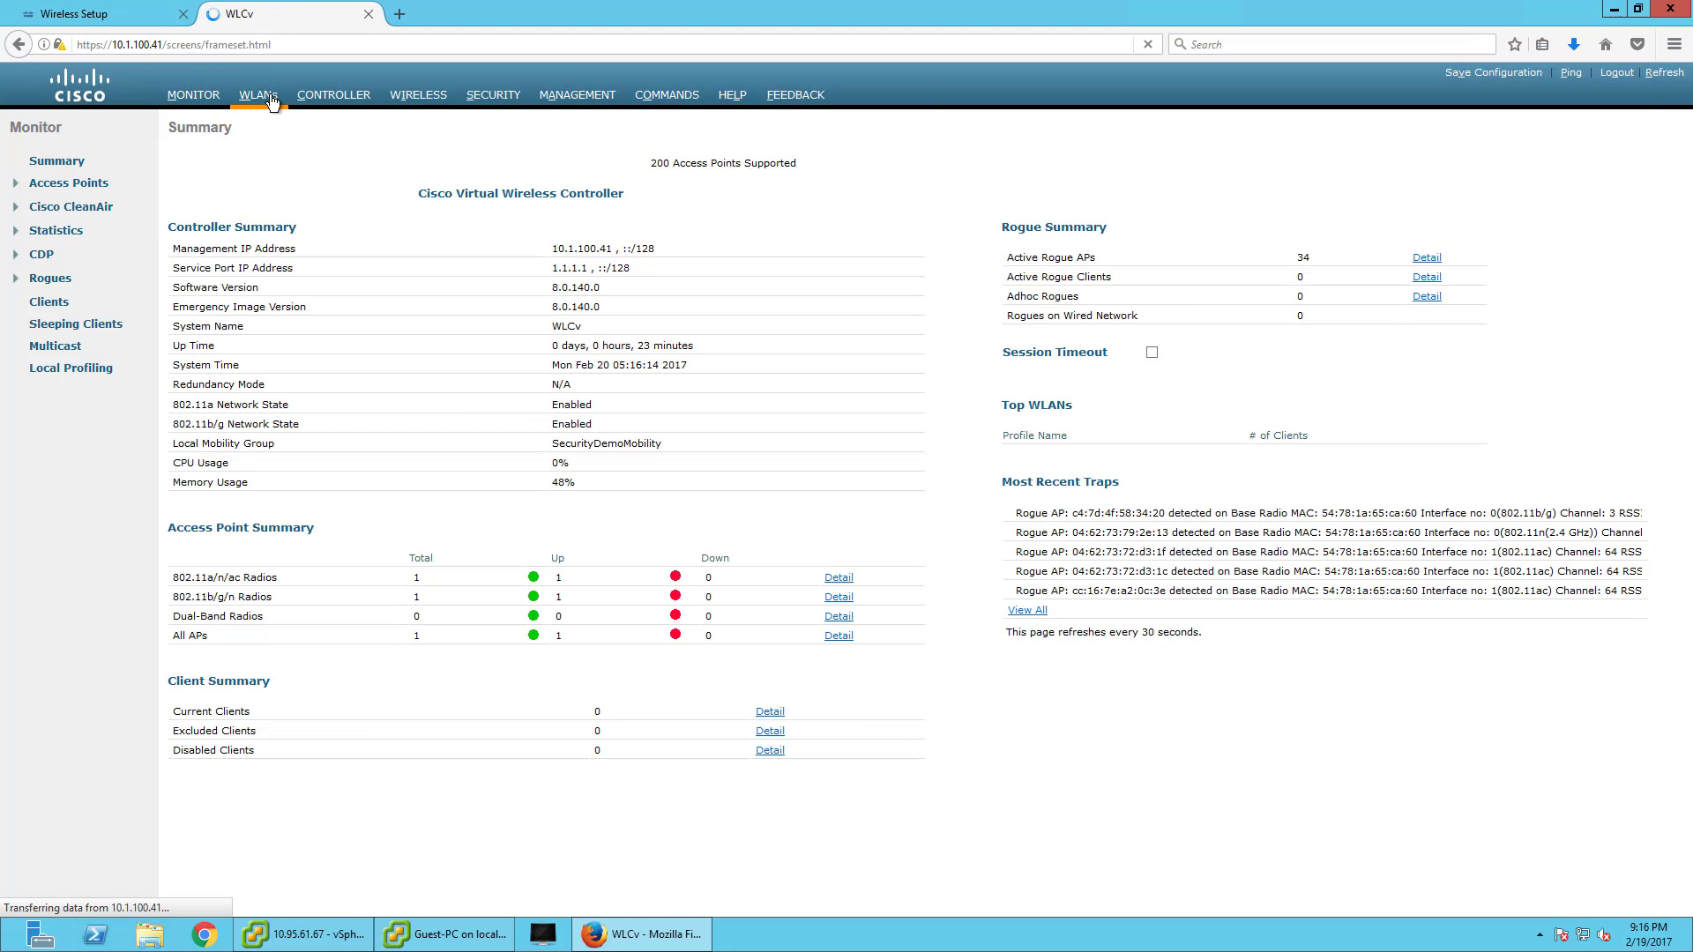
left_click_drag(827, 214, 791, 255)
left_click(790, 256)
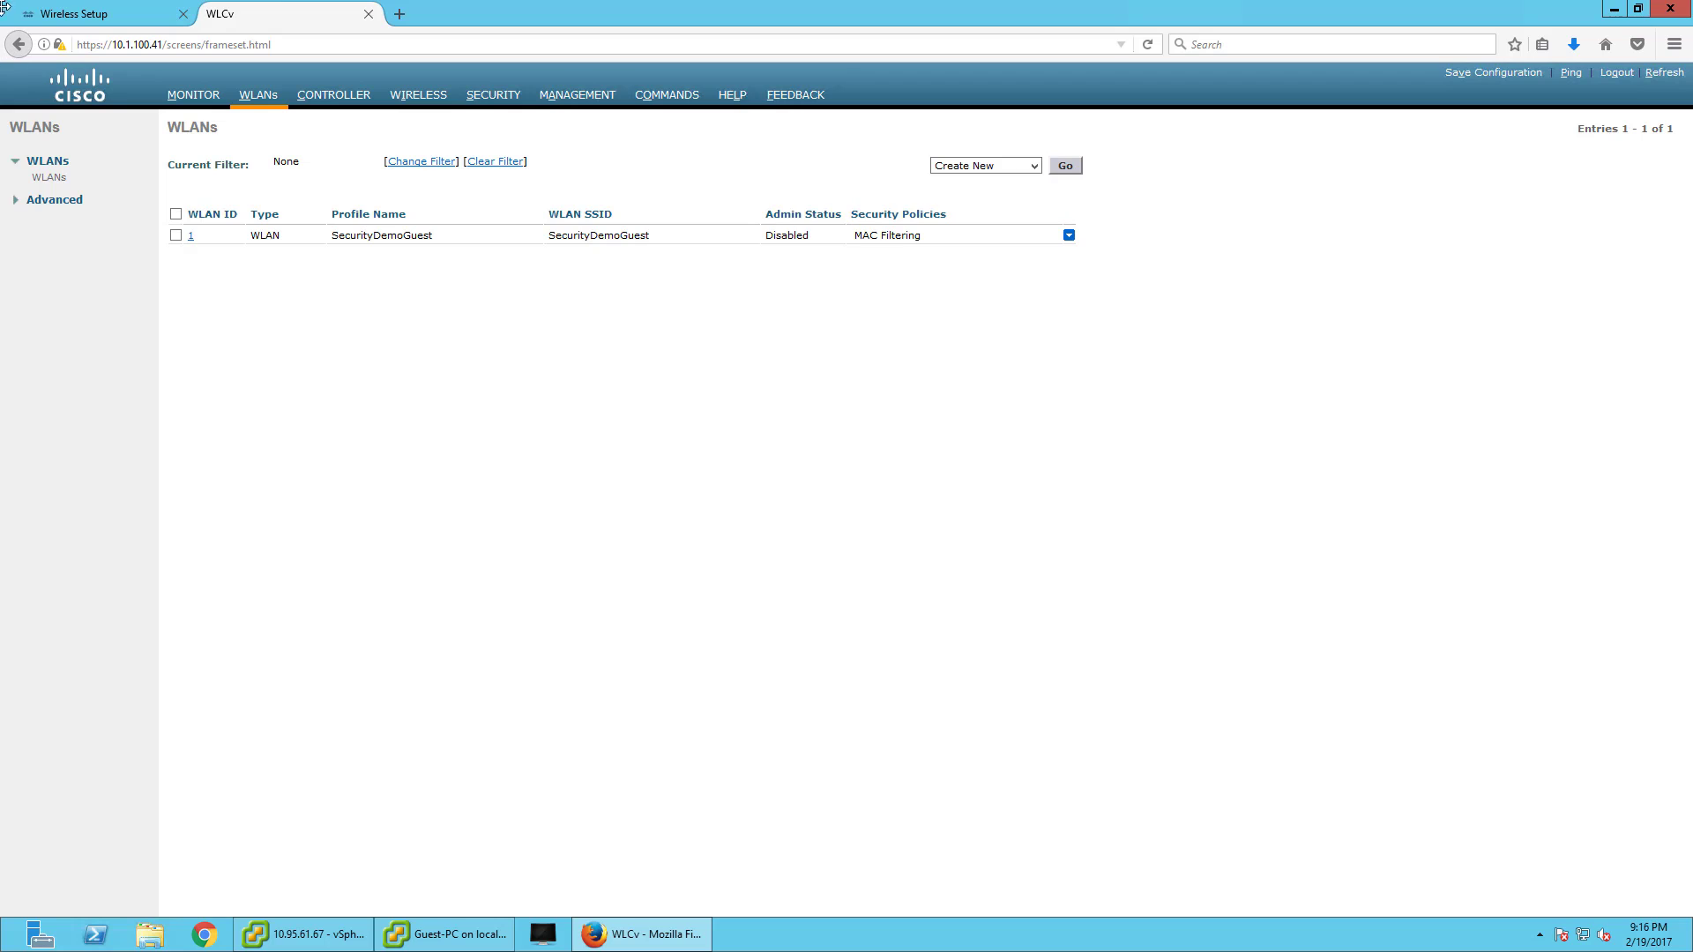
left_click(53, 16)
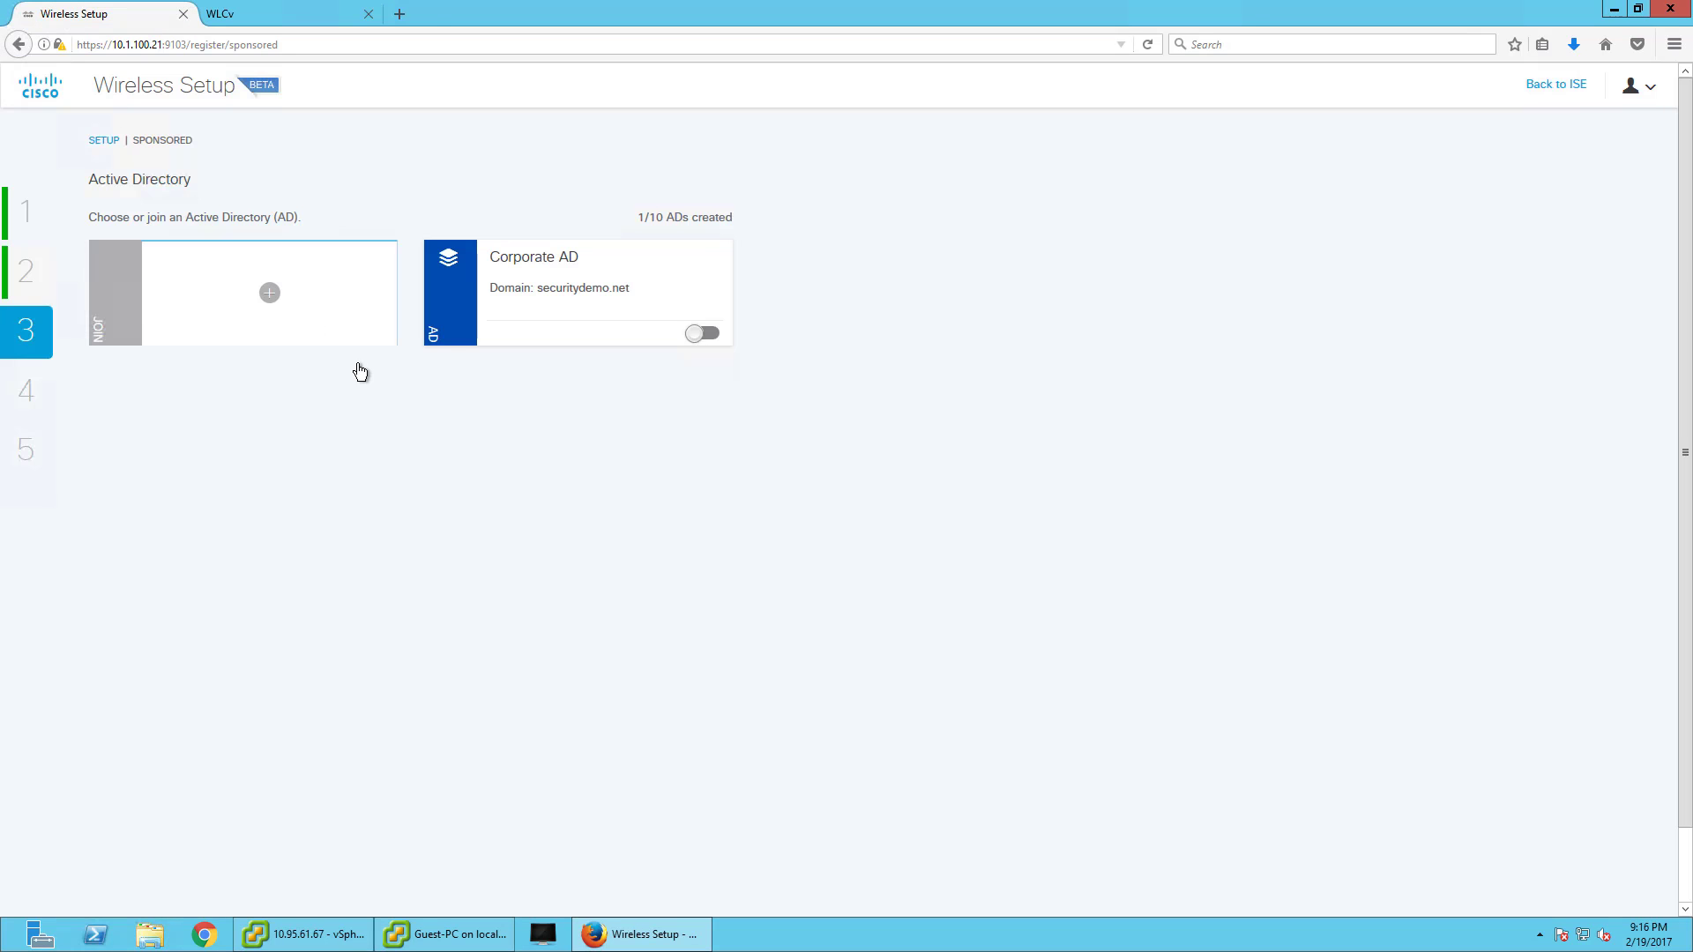
left_click(270, 293)
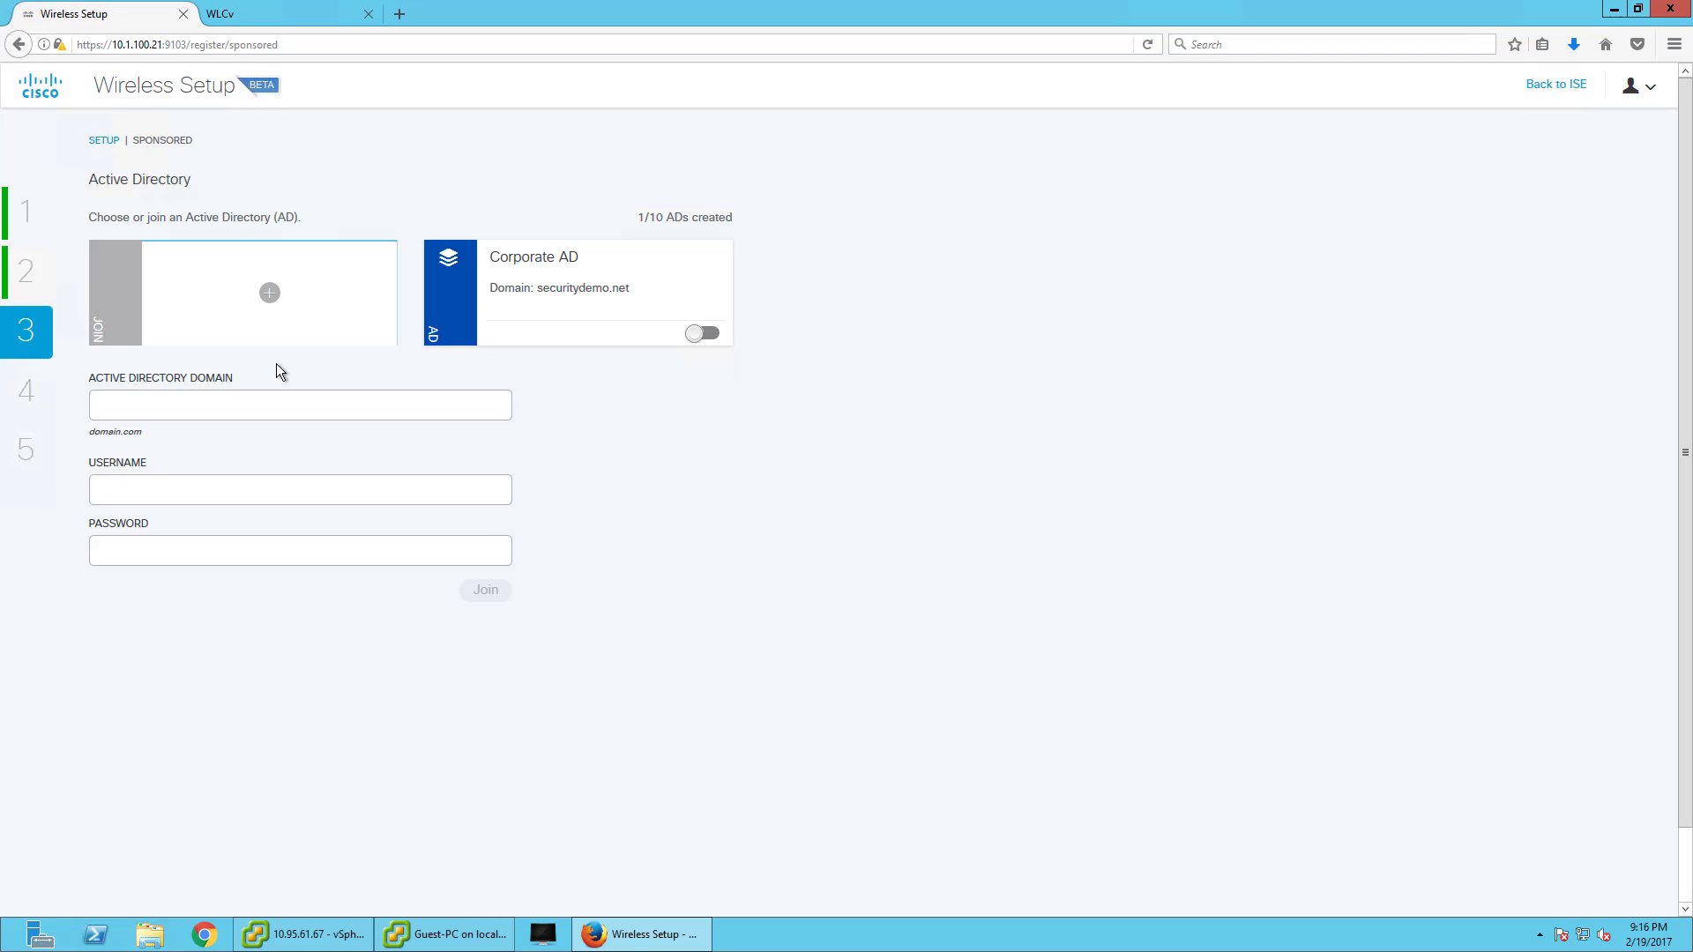
- Join domain securitydemo.net using the administrator account and its password
left_click(275, 403)
type("s")
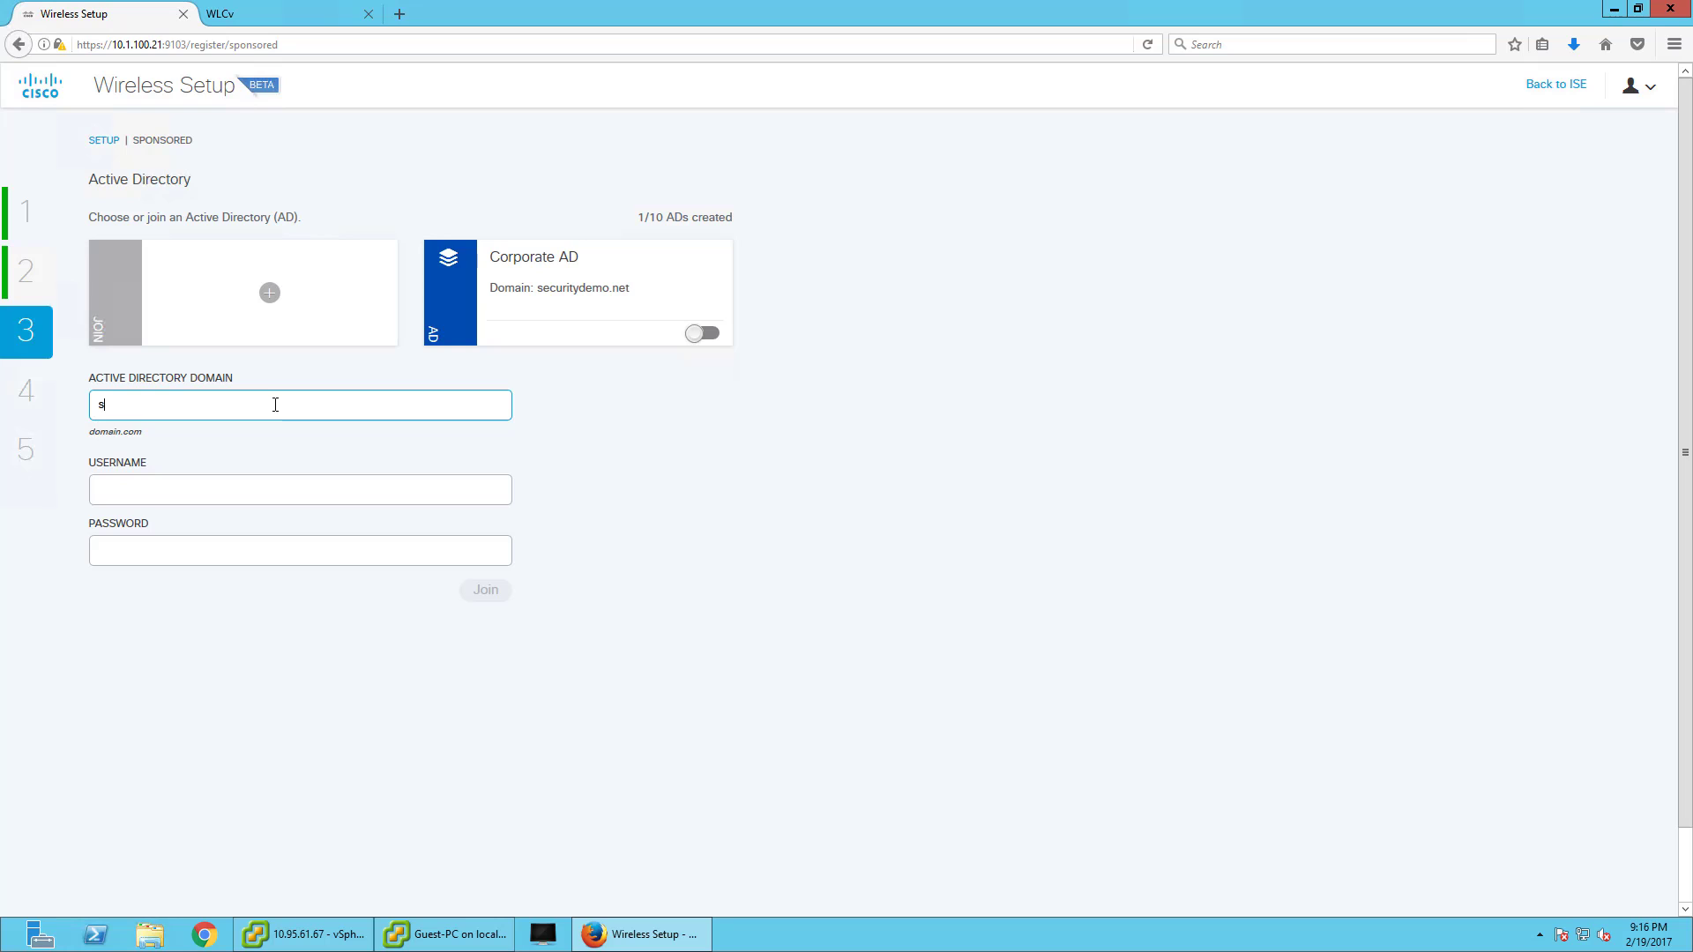
type("ecuritydemo.net")
key("Tab")
type("a")
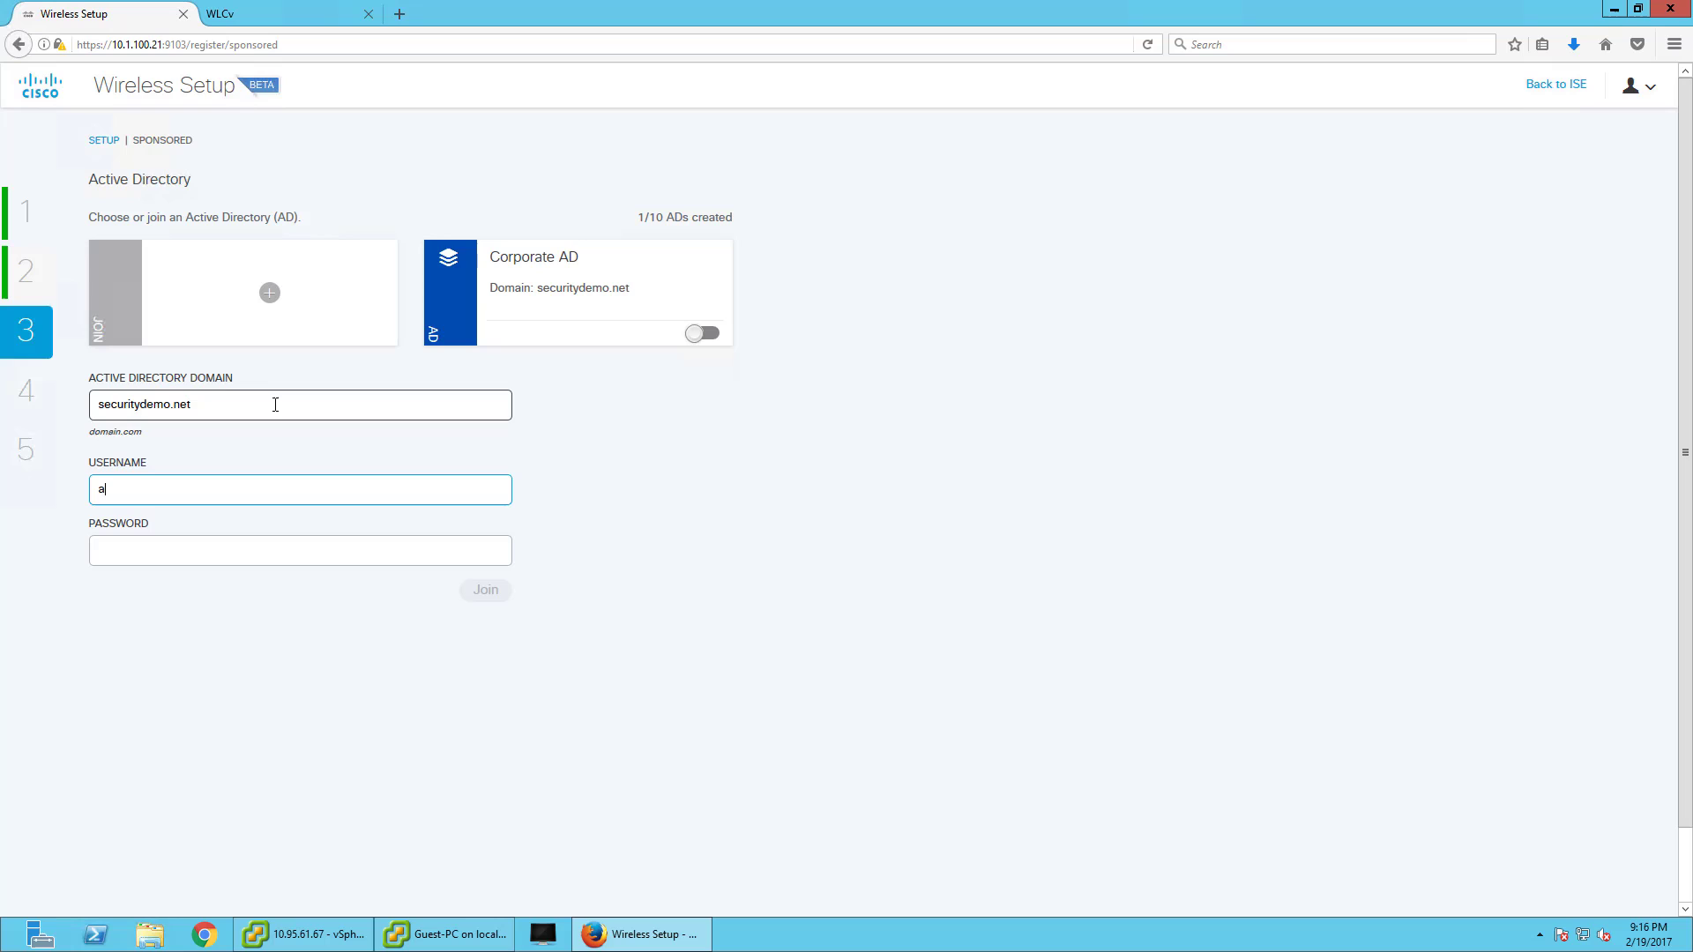
type("dministrator")
key("Tab")
type("P**********")
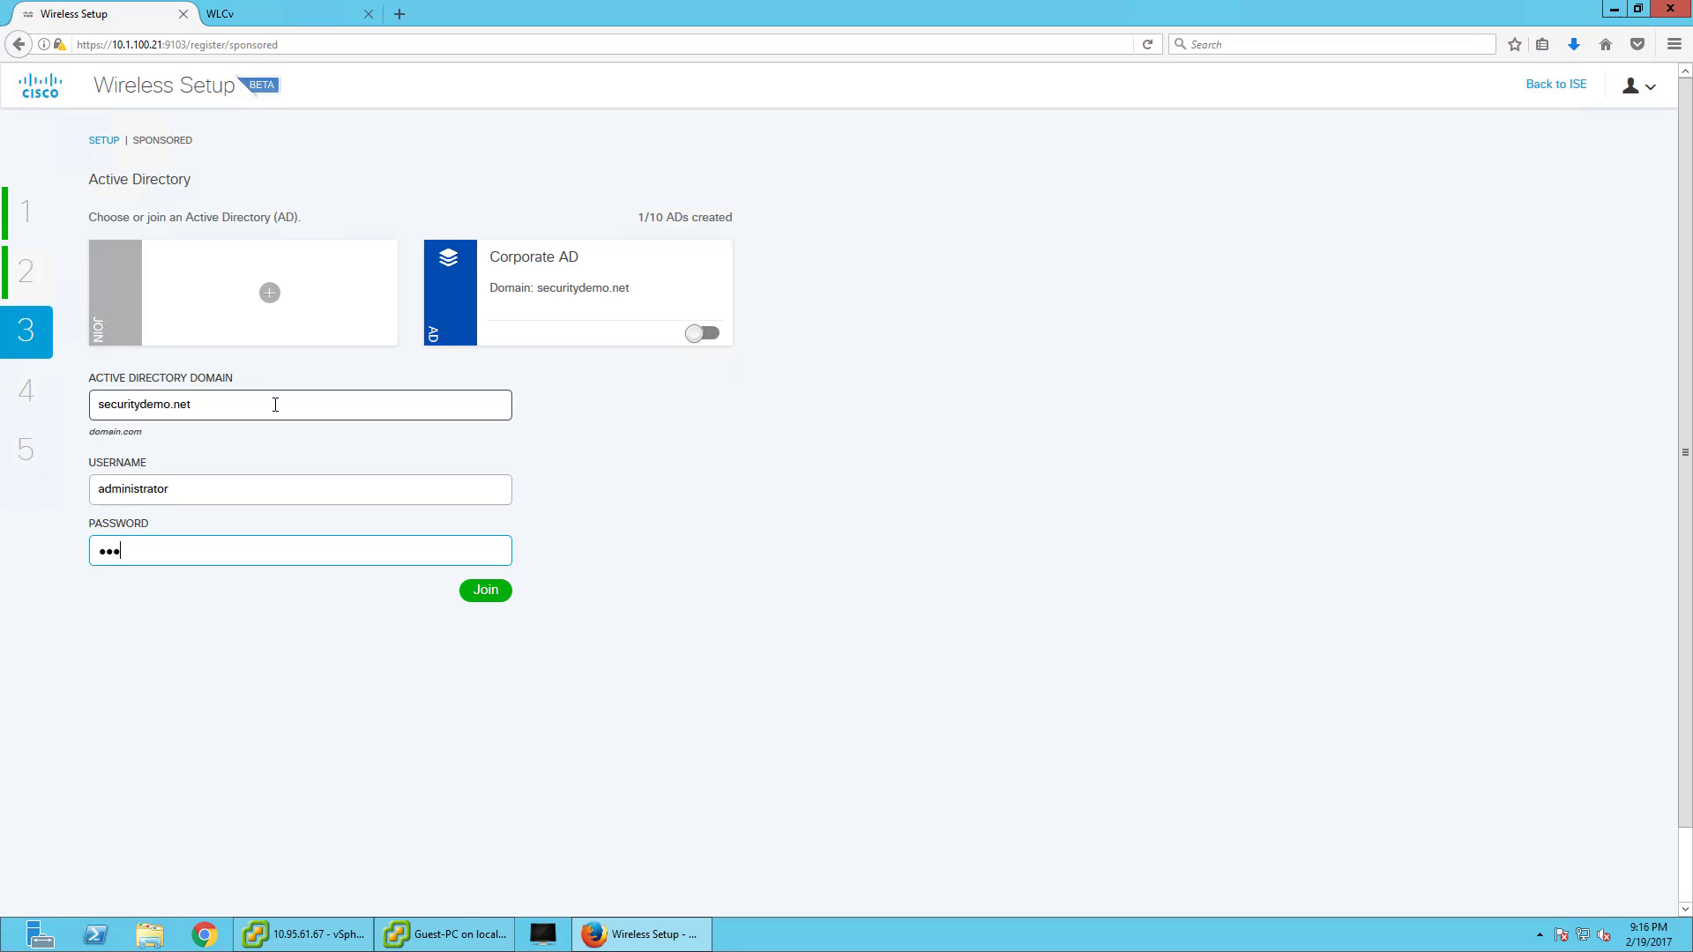
left_click(473, 587)
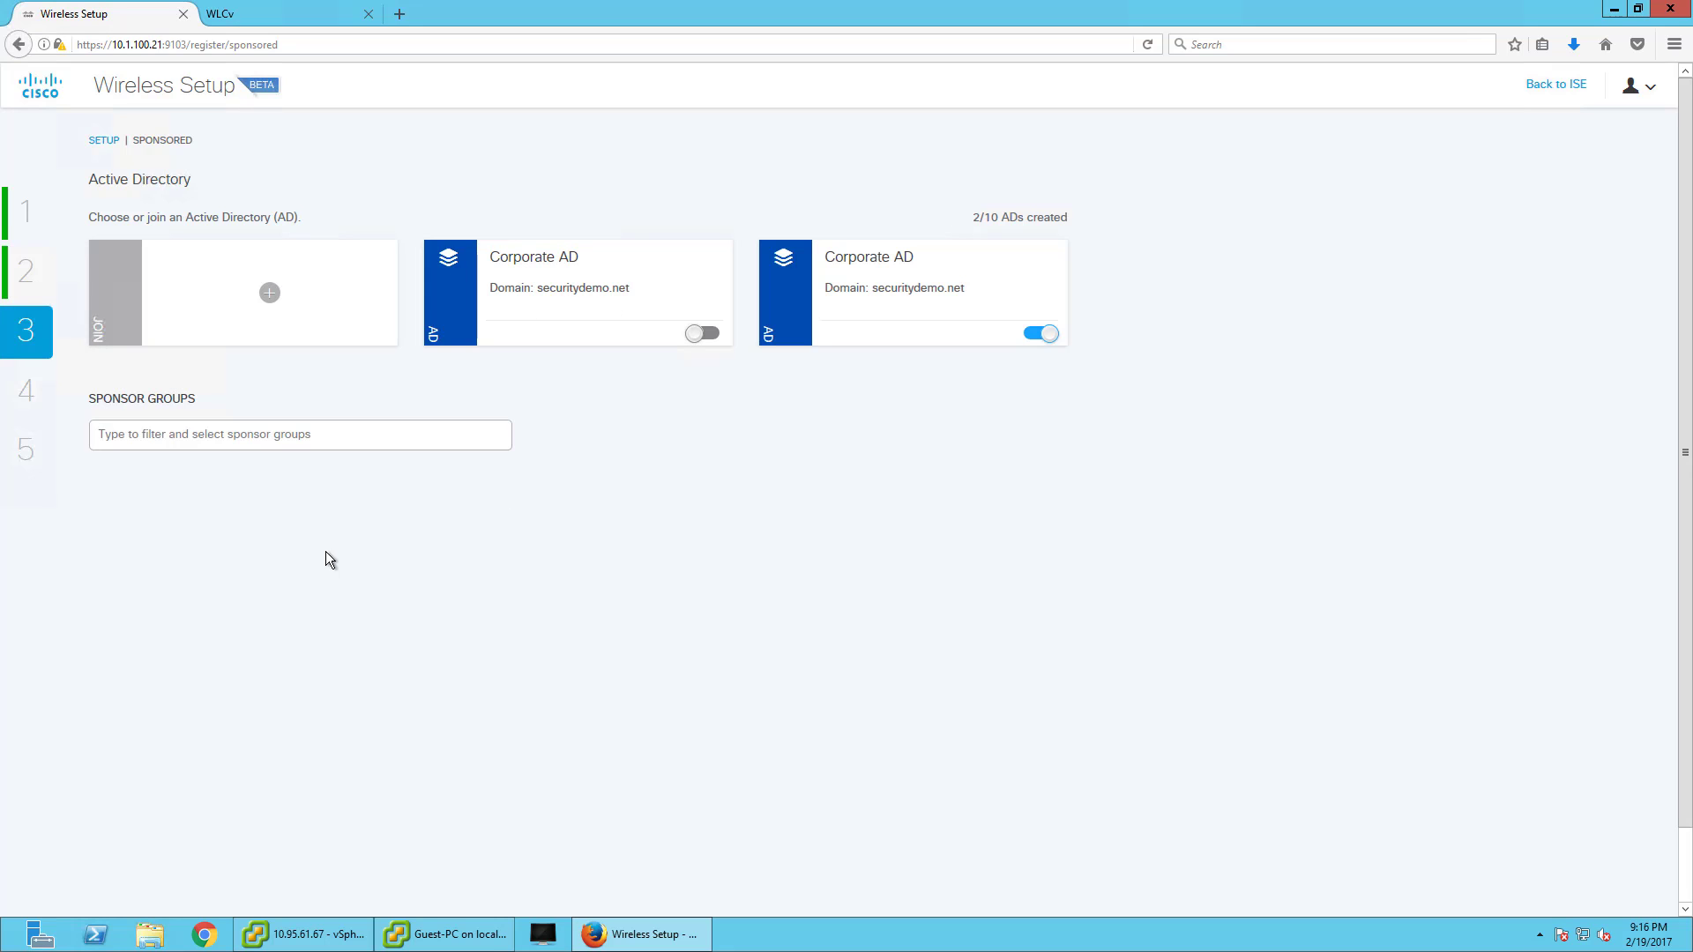
- Add Domain Users as the sponsor group
left_click(298, 436)
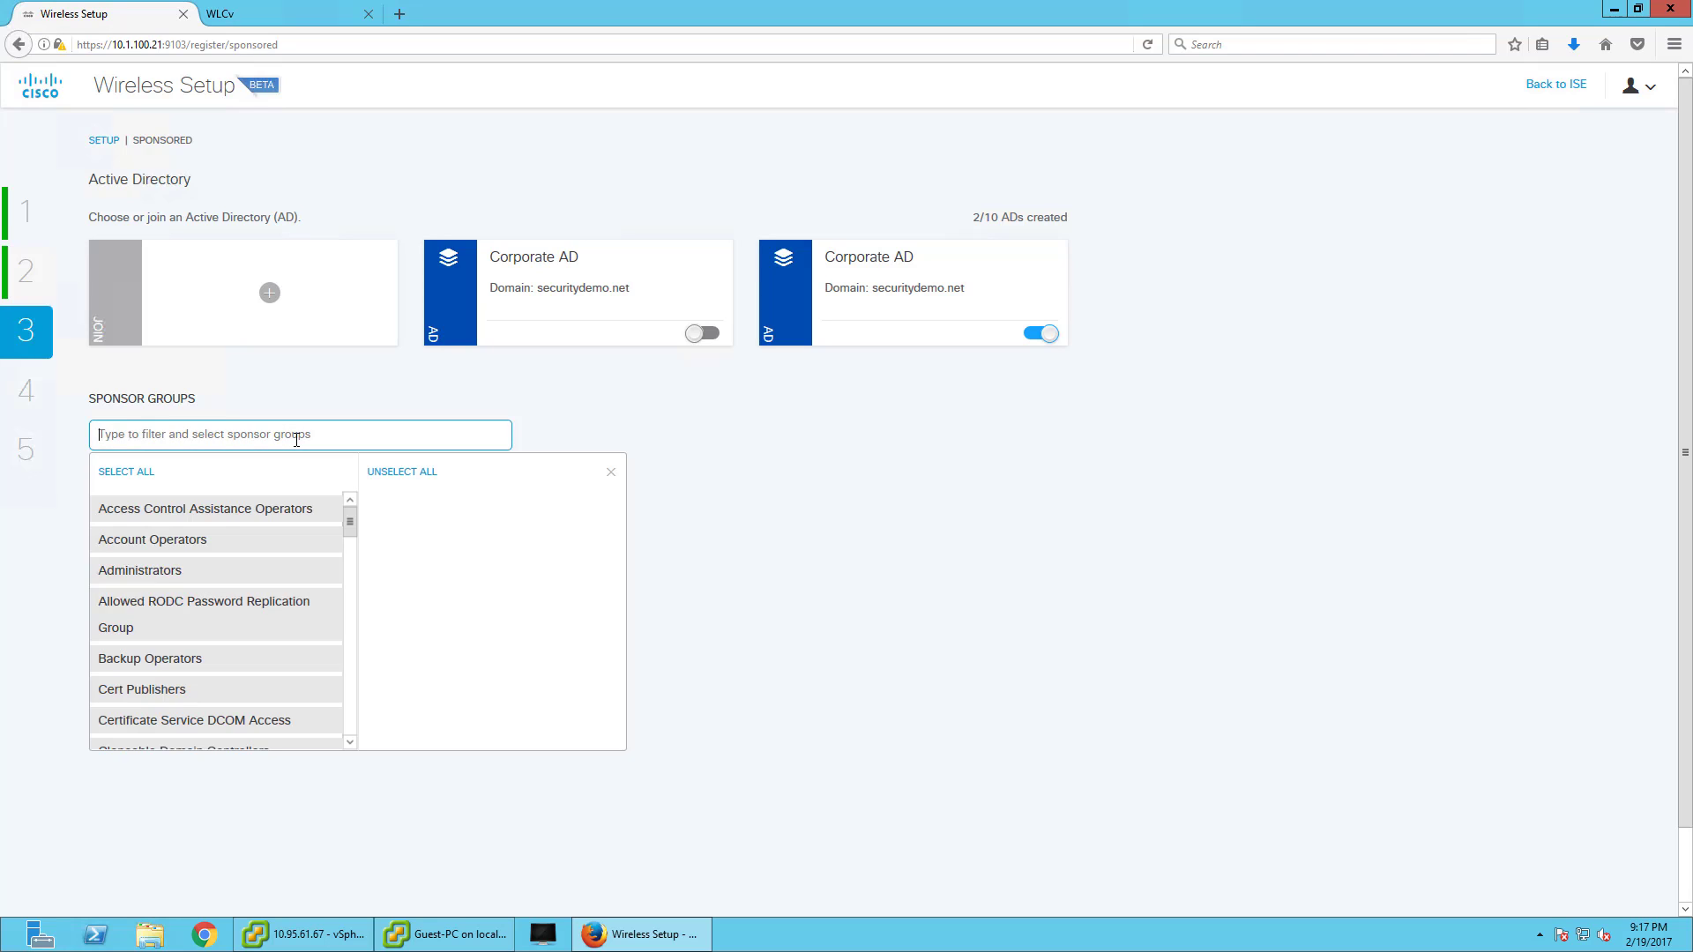
type("domain user")
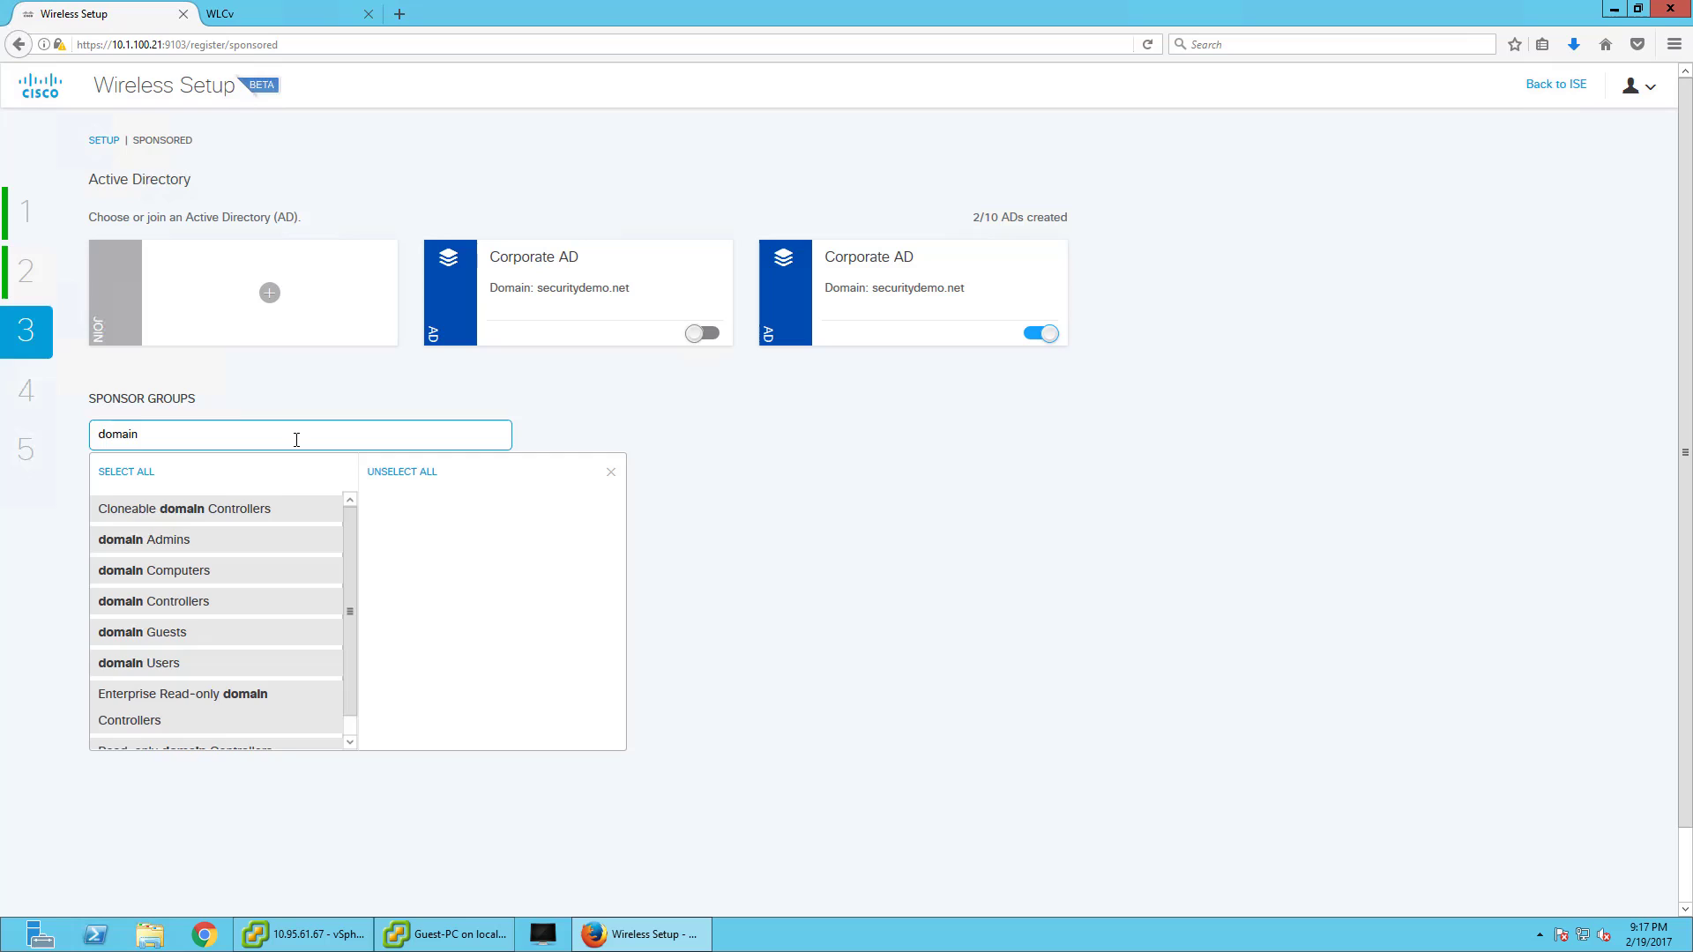
left_click(267, 519)
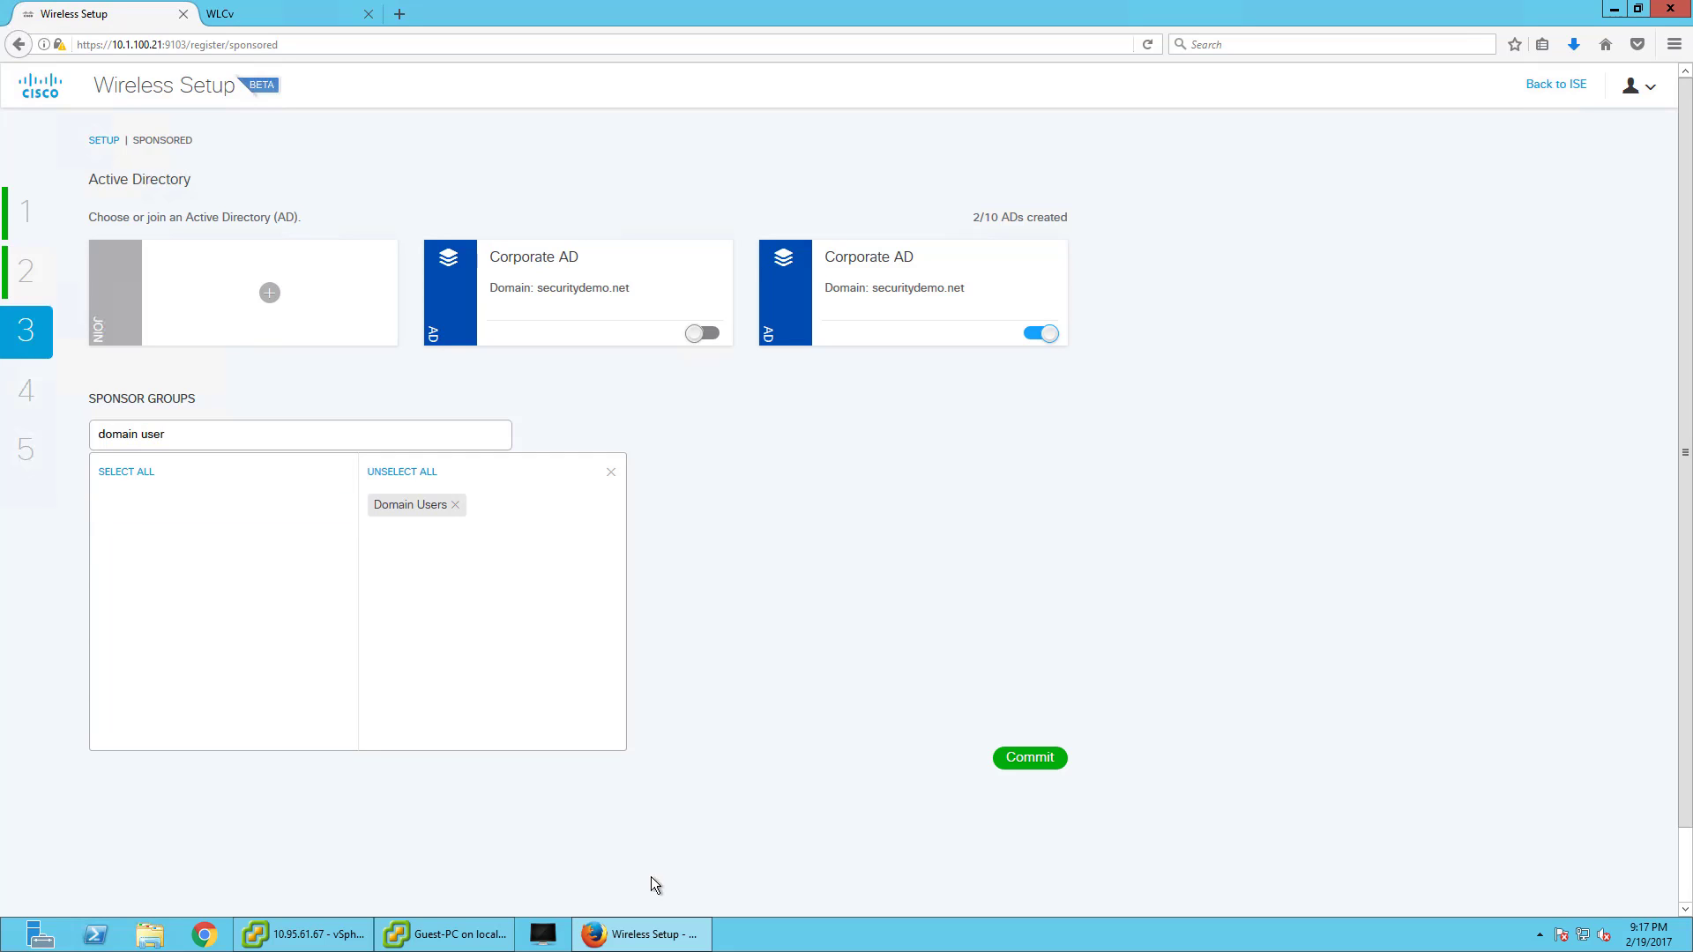
- Commit the AD and sponsor settings, then upload a new portal background image
left_click(1048, 760)
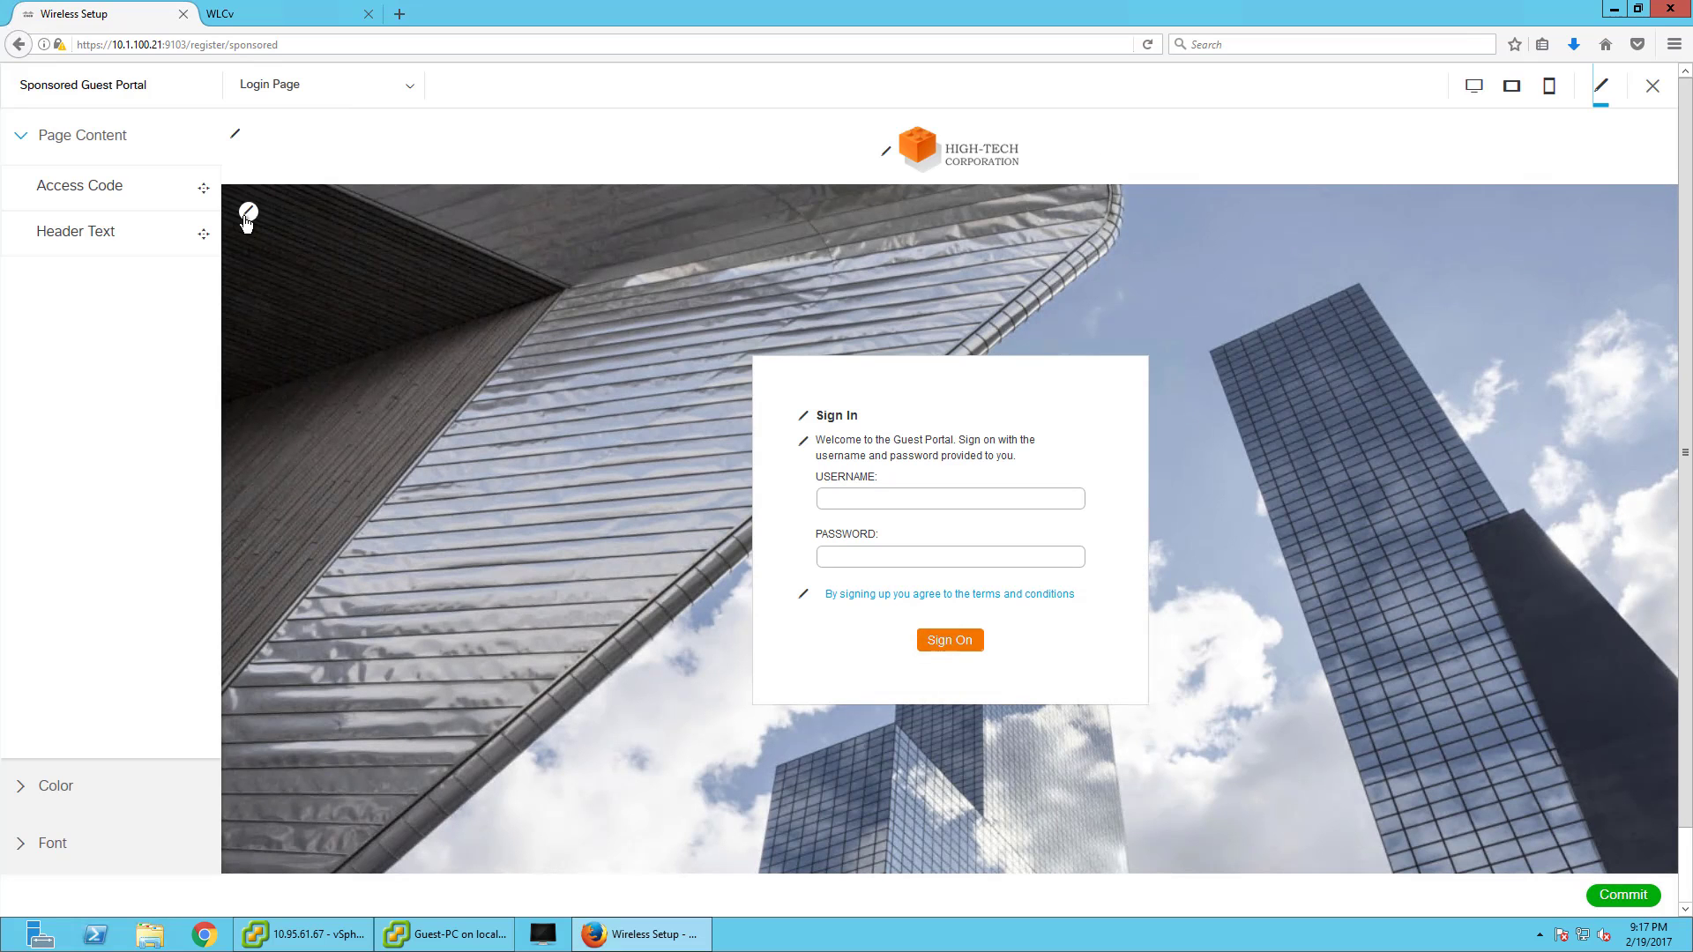
left_click(248, 211)
left_click(291, 242)
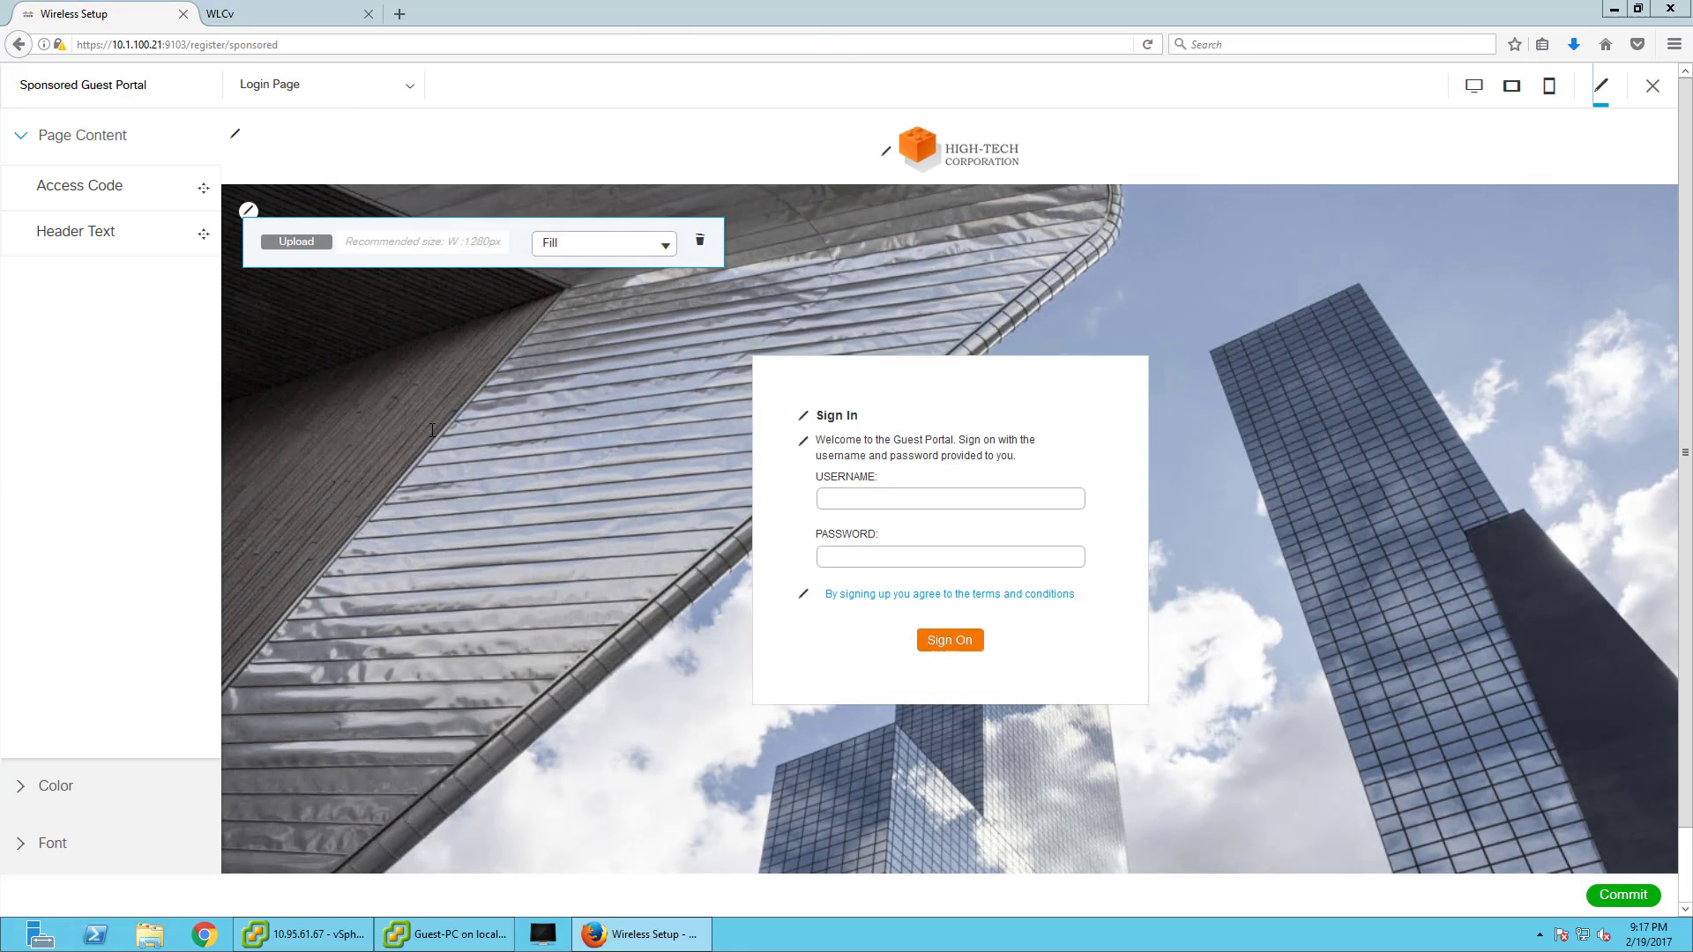
left_click(208, 140)
left_click(691, 443)
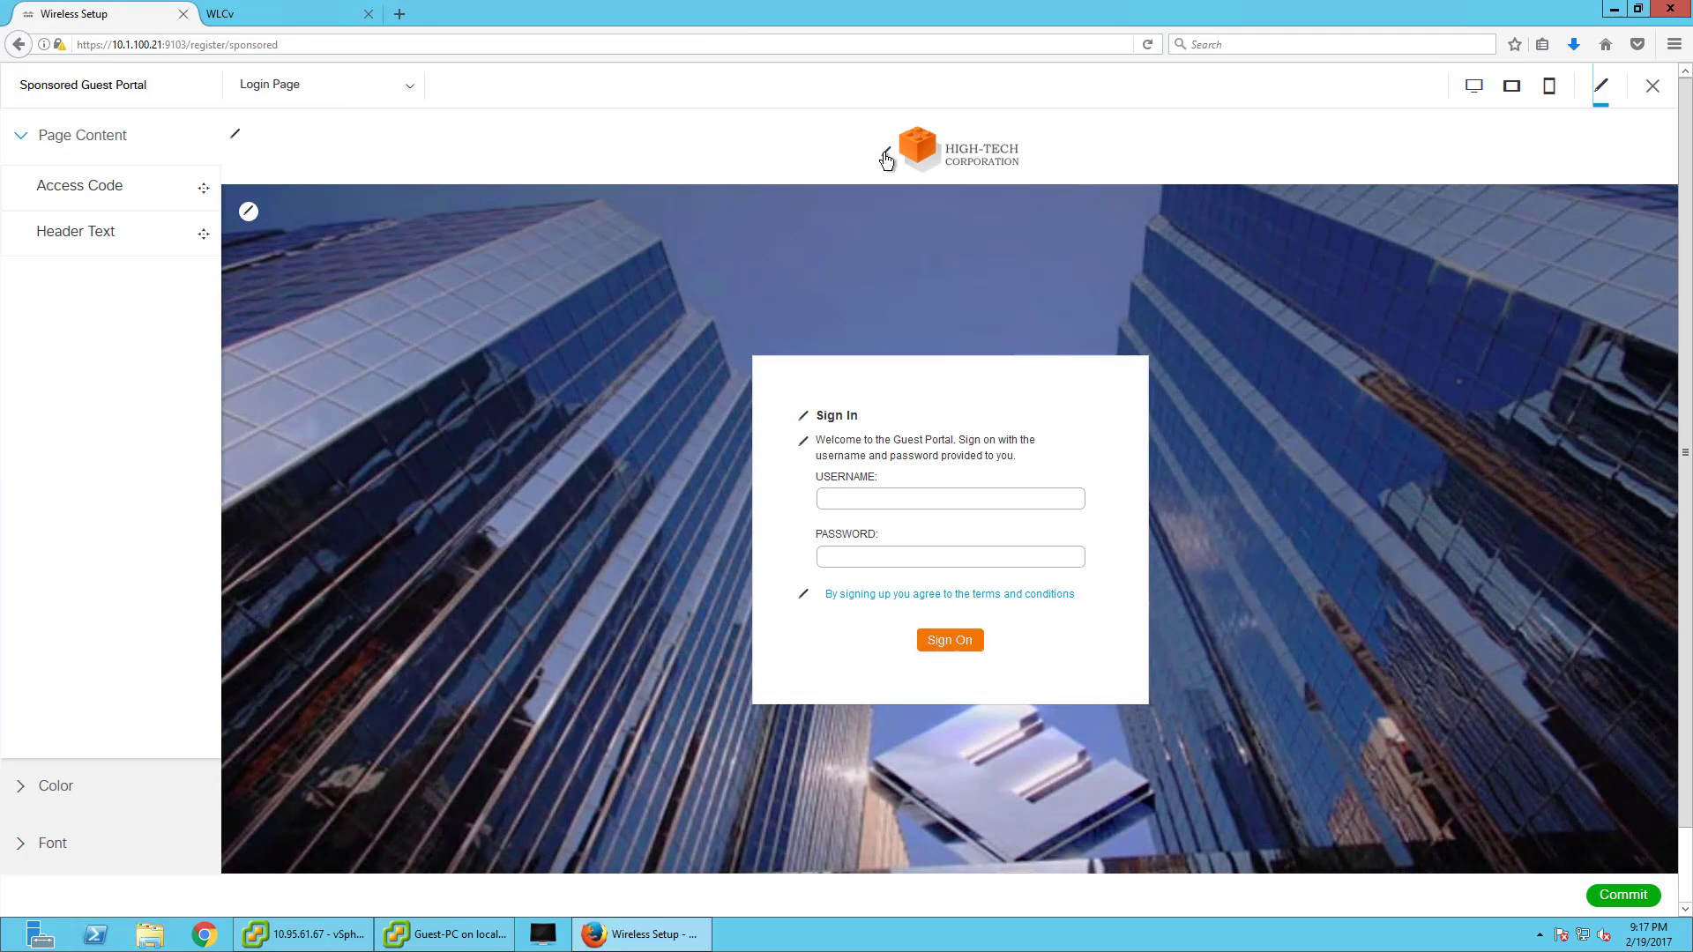
- Replace the login page logo with the EcorpLogo E image
left_click(885, 150)
left_click(959, 215)
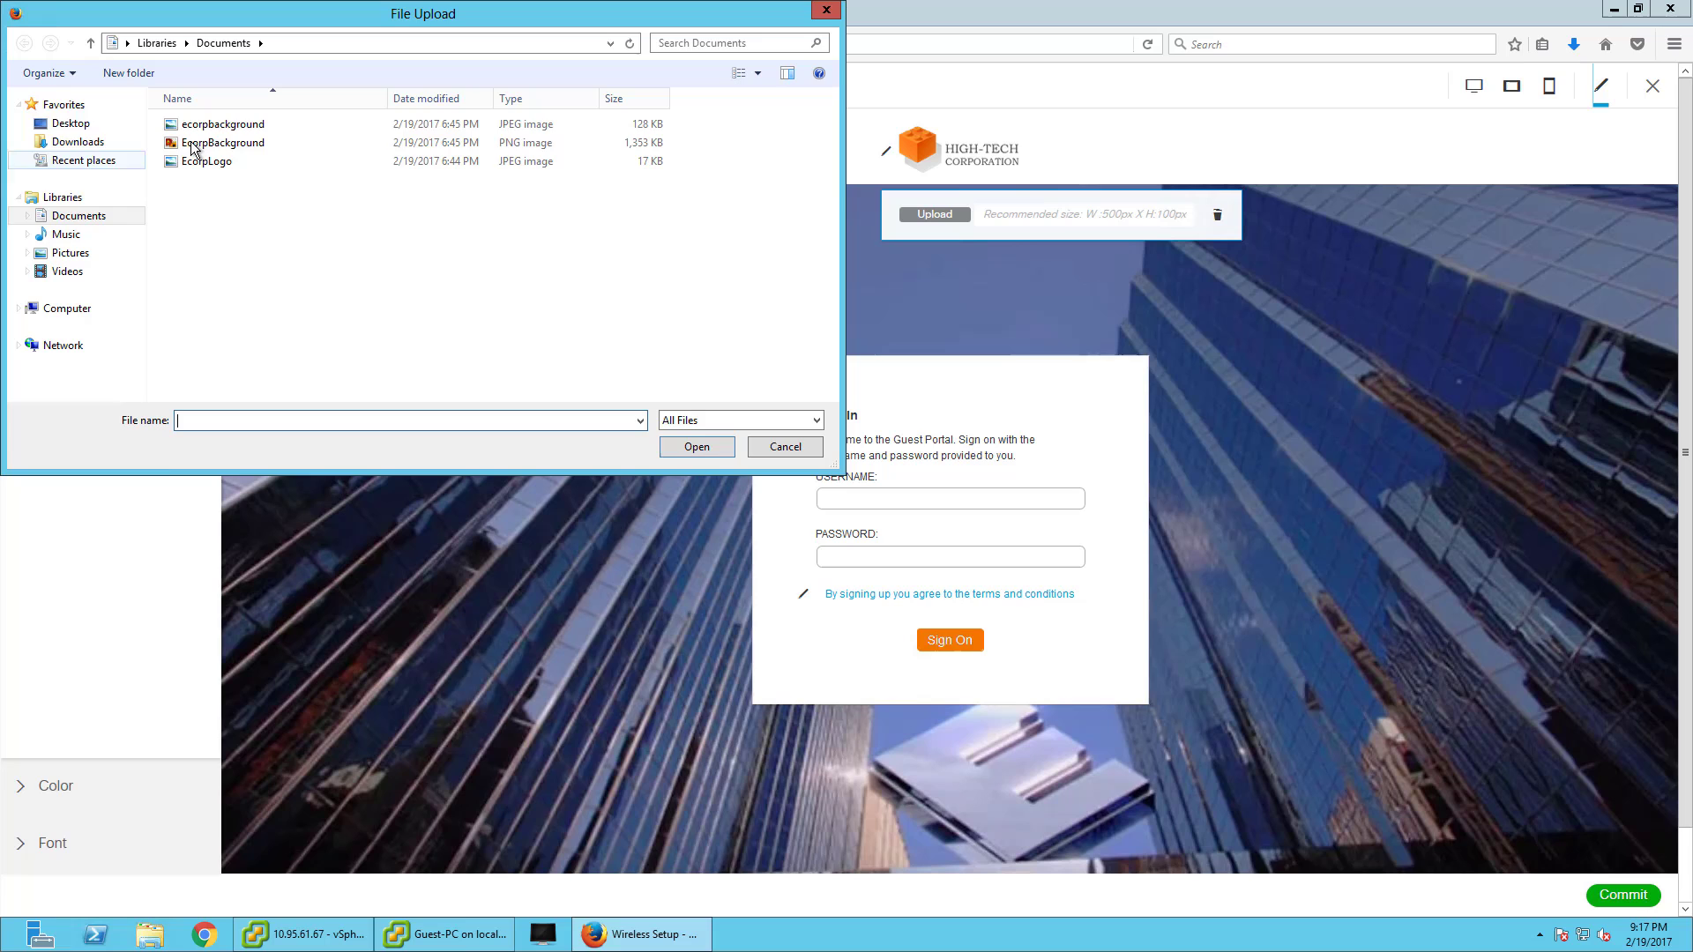
double_click(236, 161)
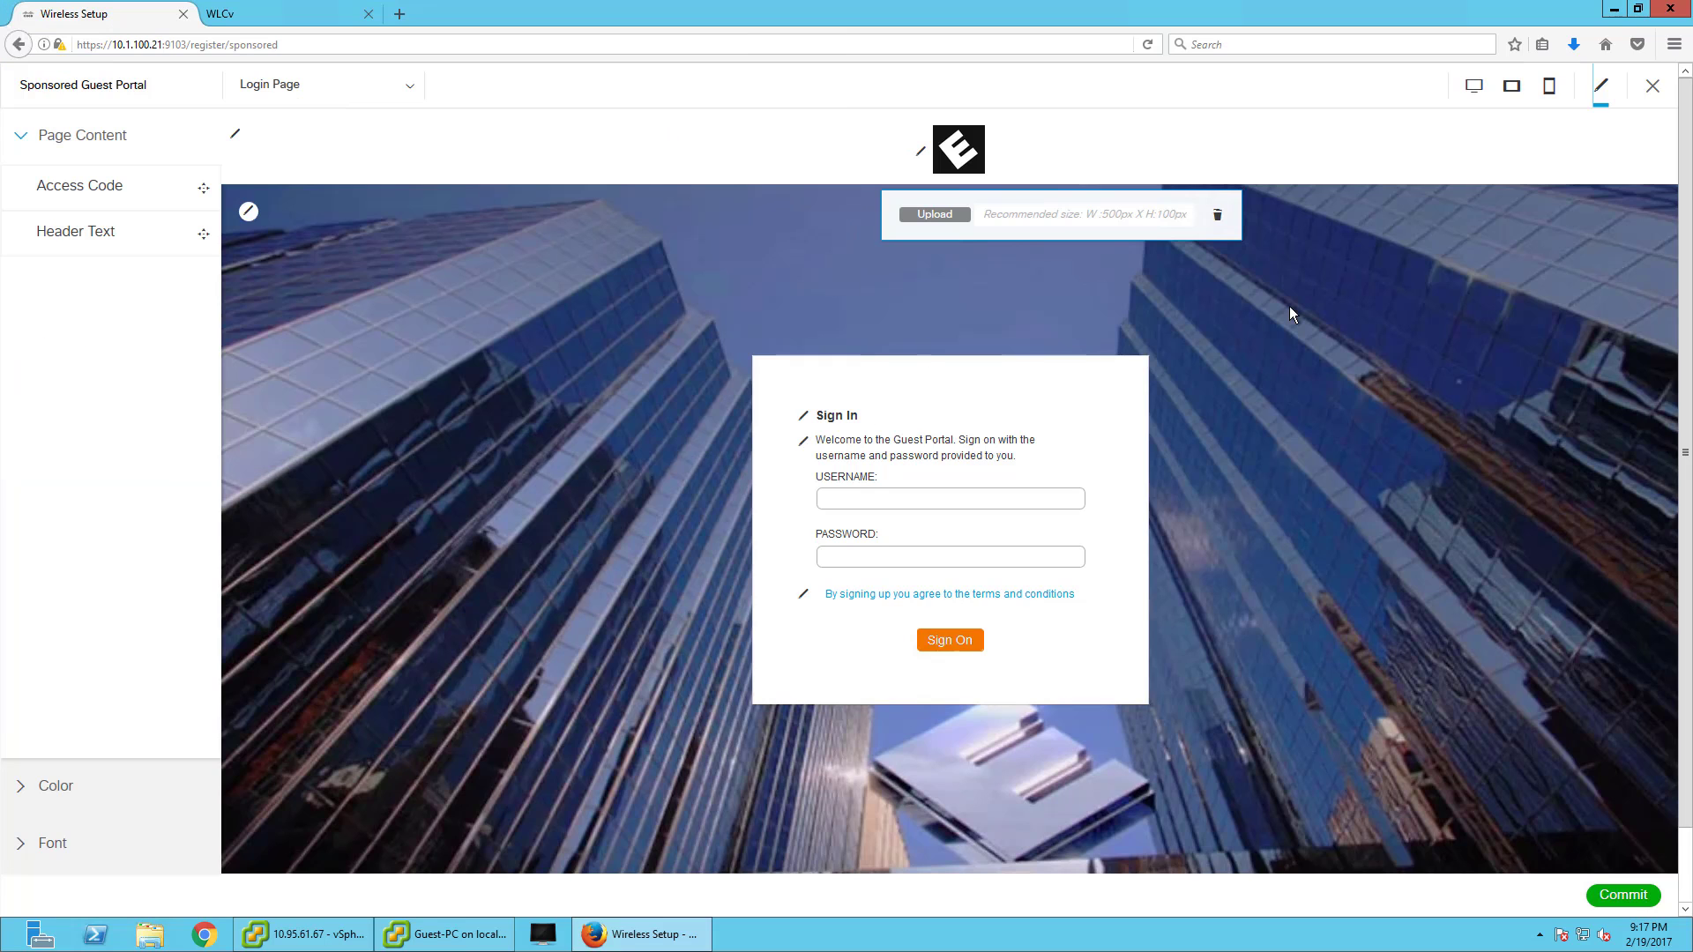
left_click(1289, 314)
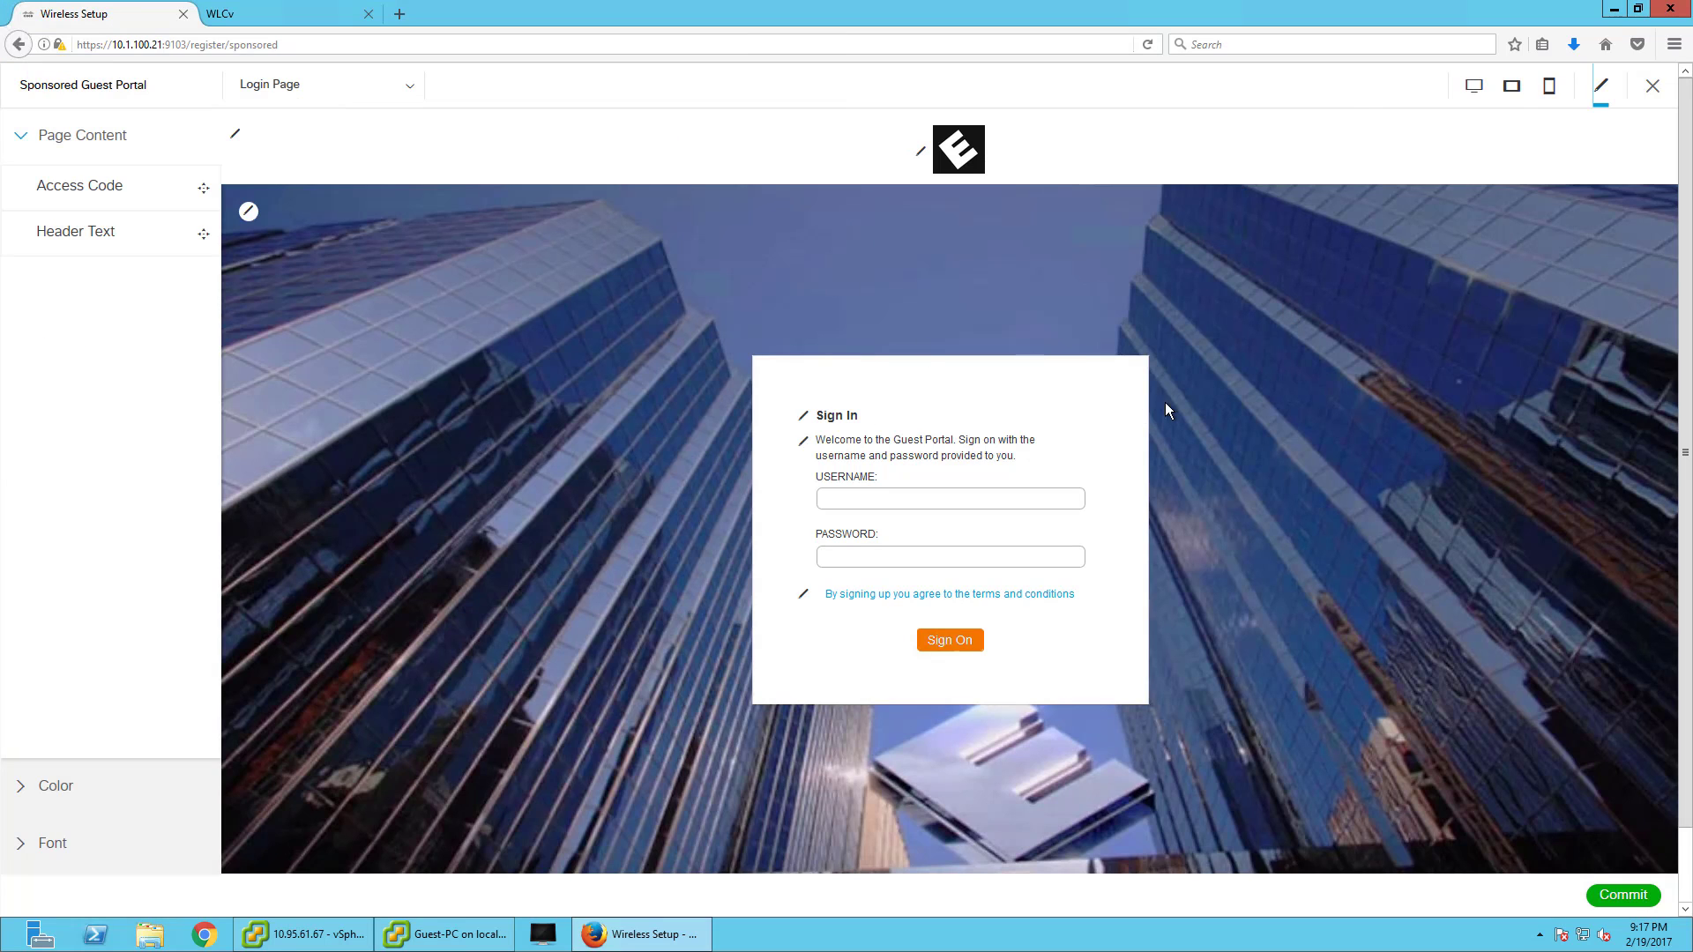
- Preview the login page in mobile, desktop and tablet layouts, then commit the customizations
left_click(1548, 88)
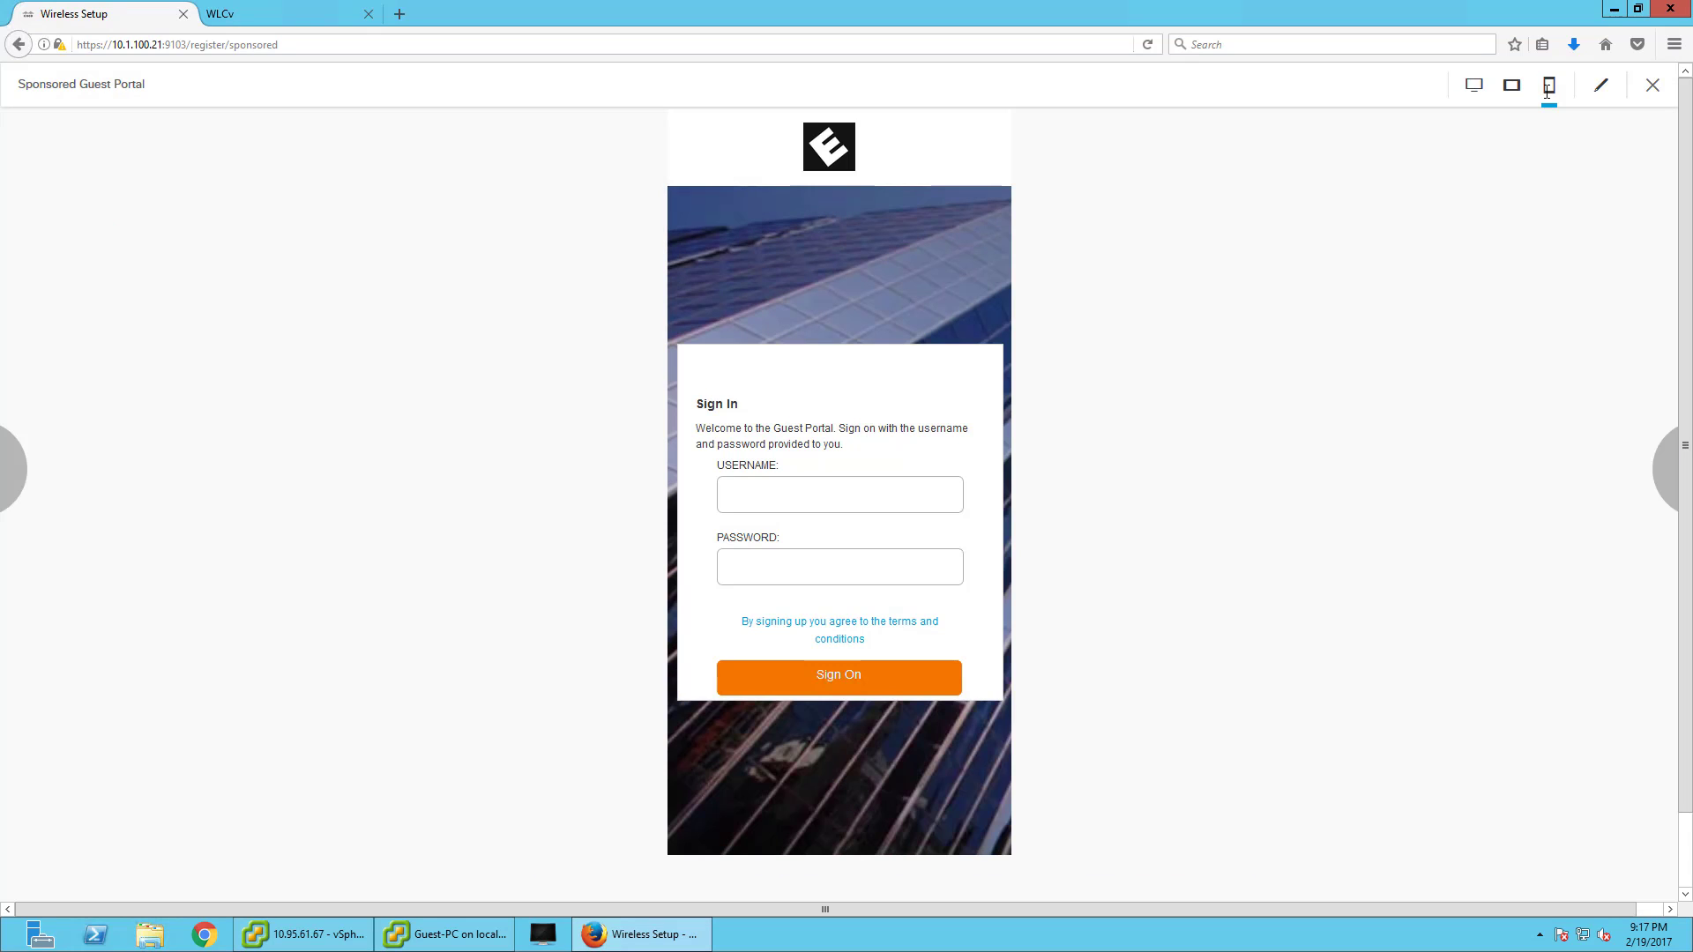
left_click(1476, 88)
left_click(1511, 88)
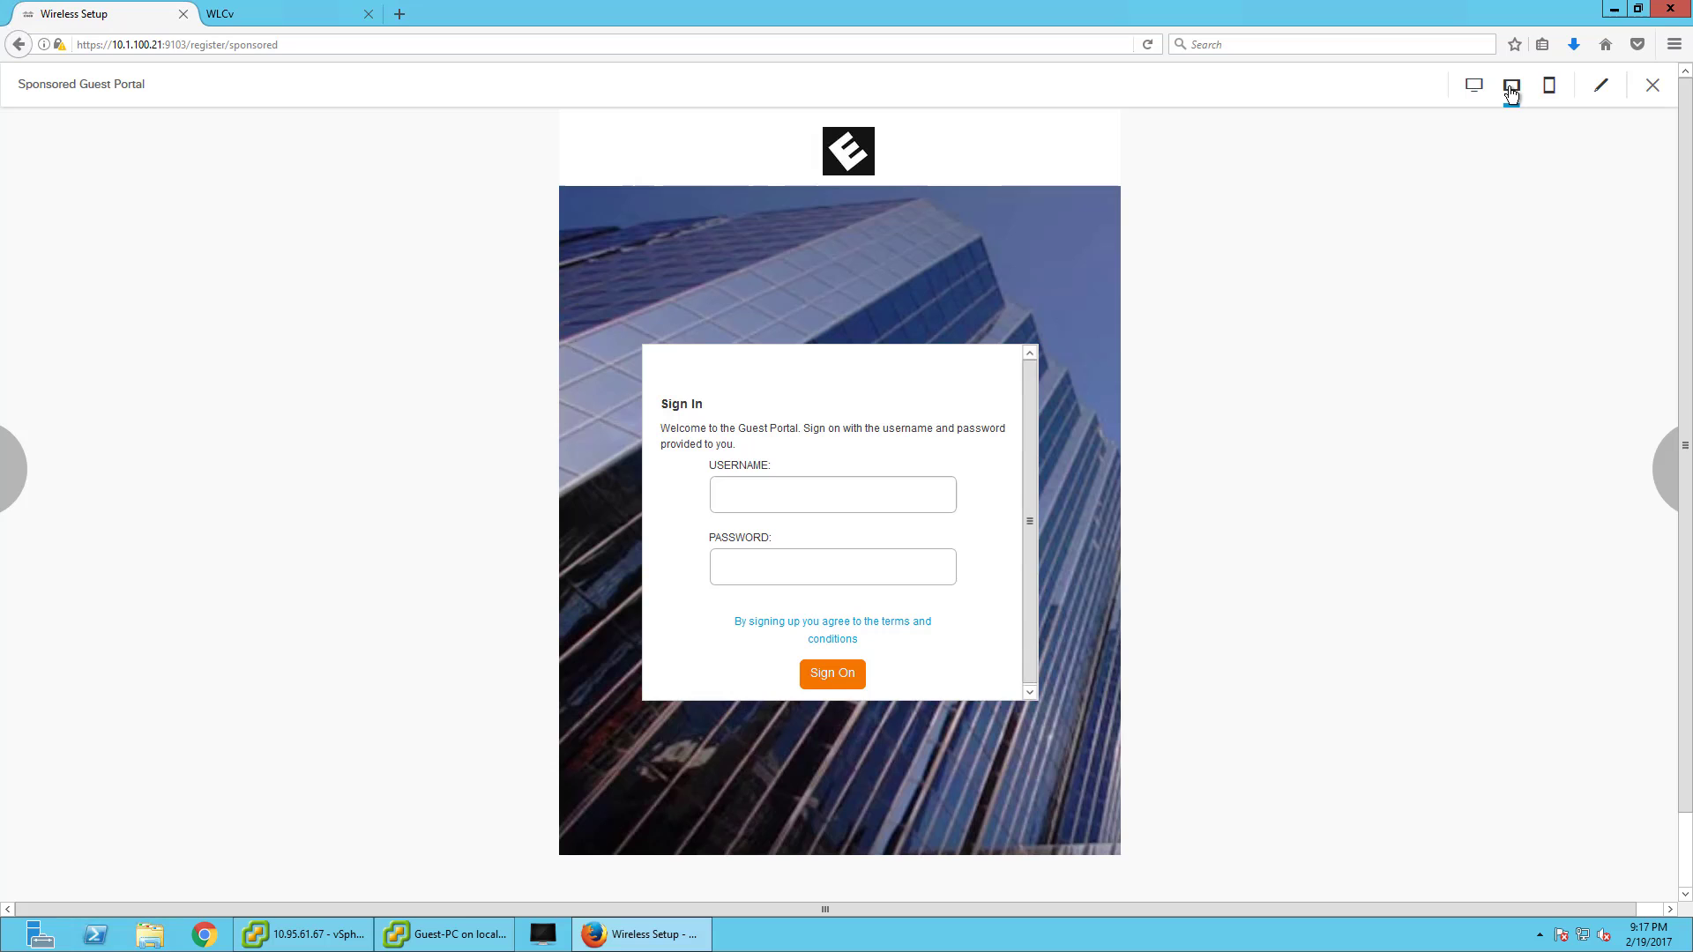
left_click(1601, 86)
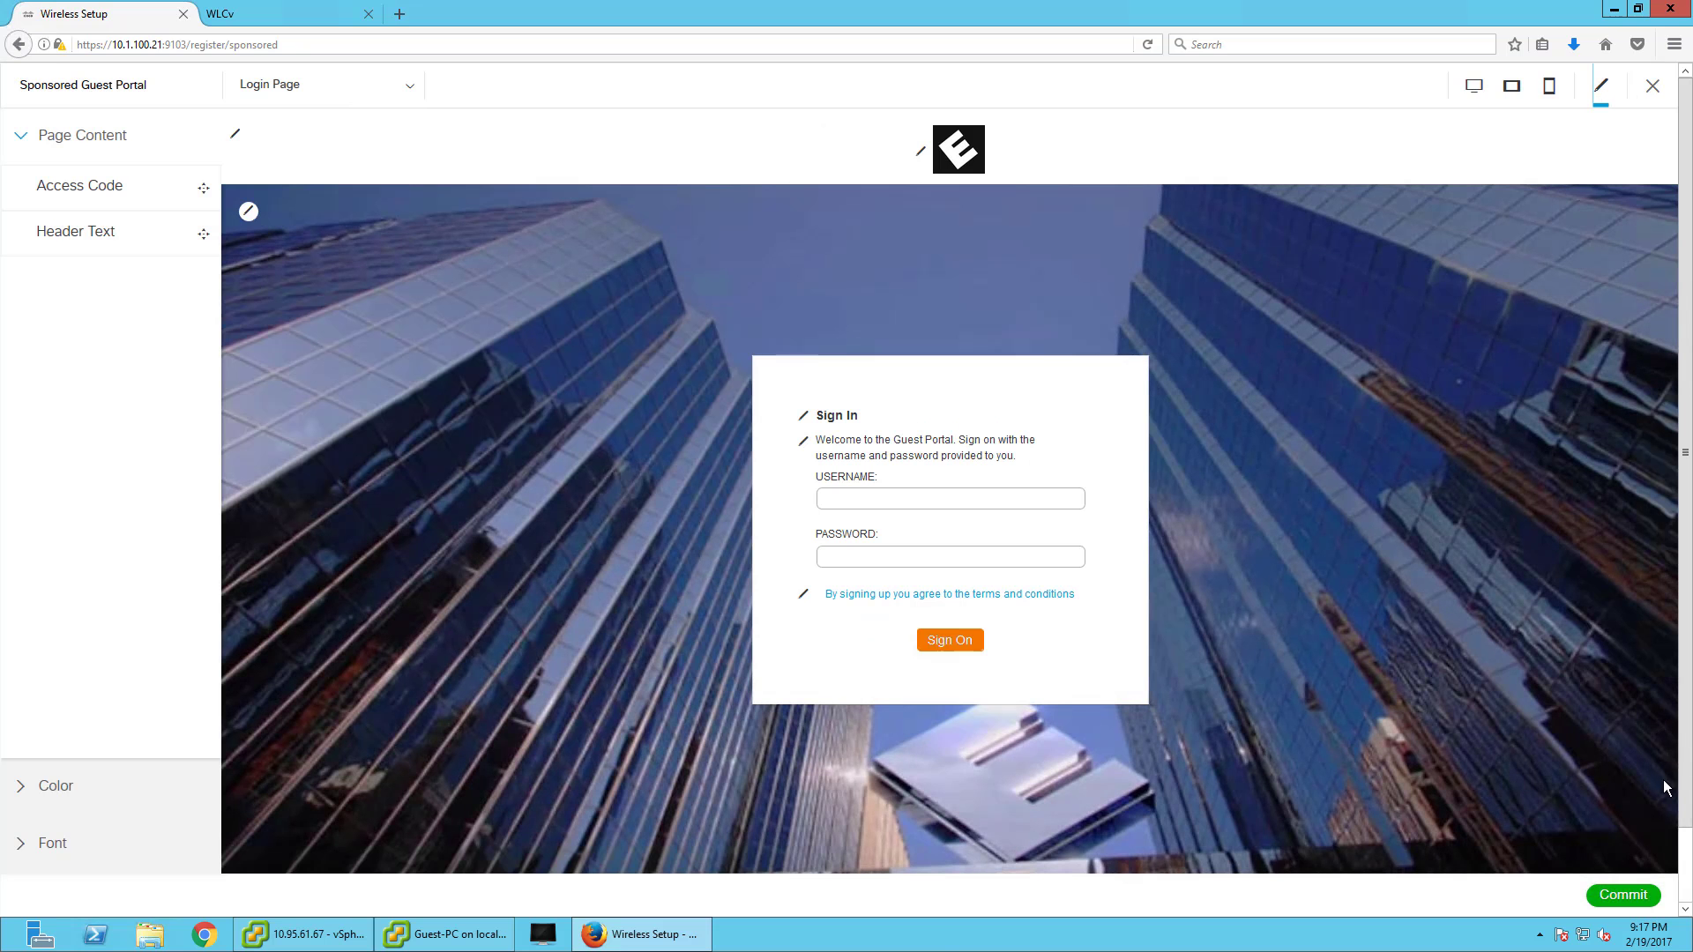
left_click(1624, 895)
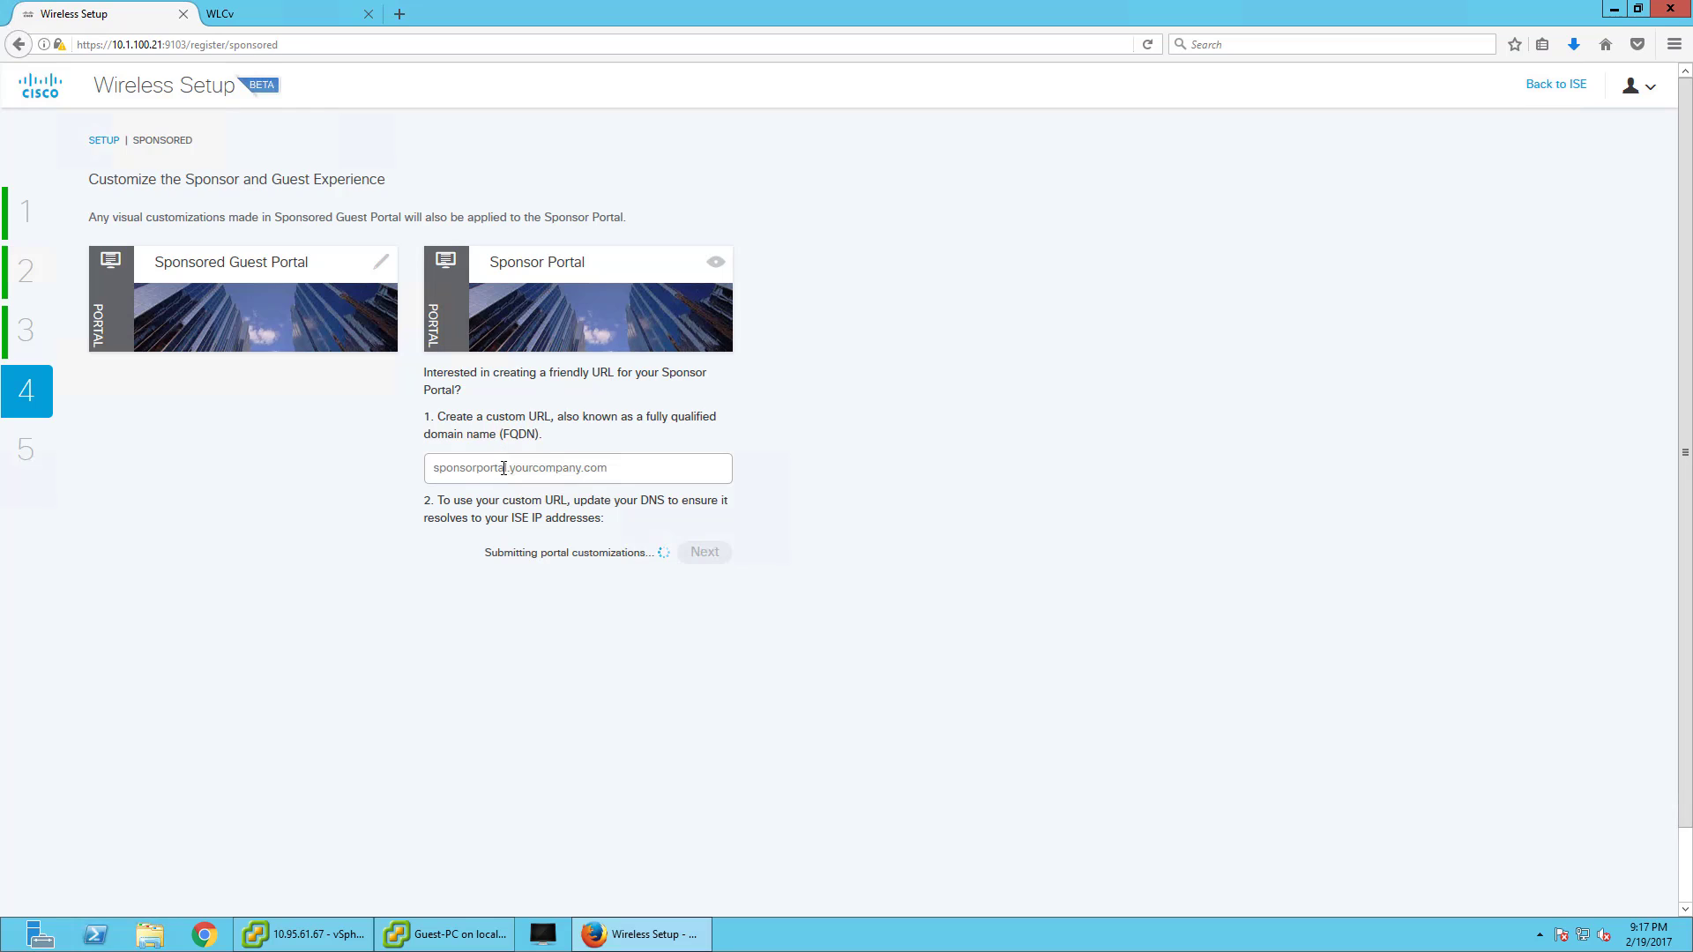
- Enter sponsor portal FQDN sponsor.securitydemo.net, proceed, and Go Live
left_click(504, 468)
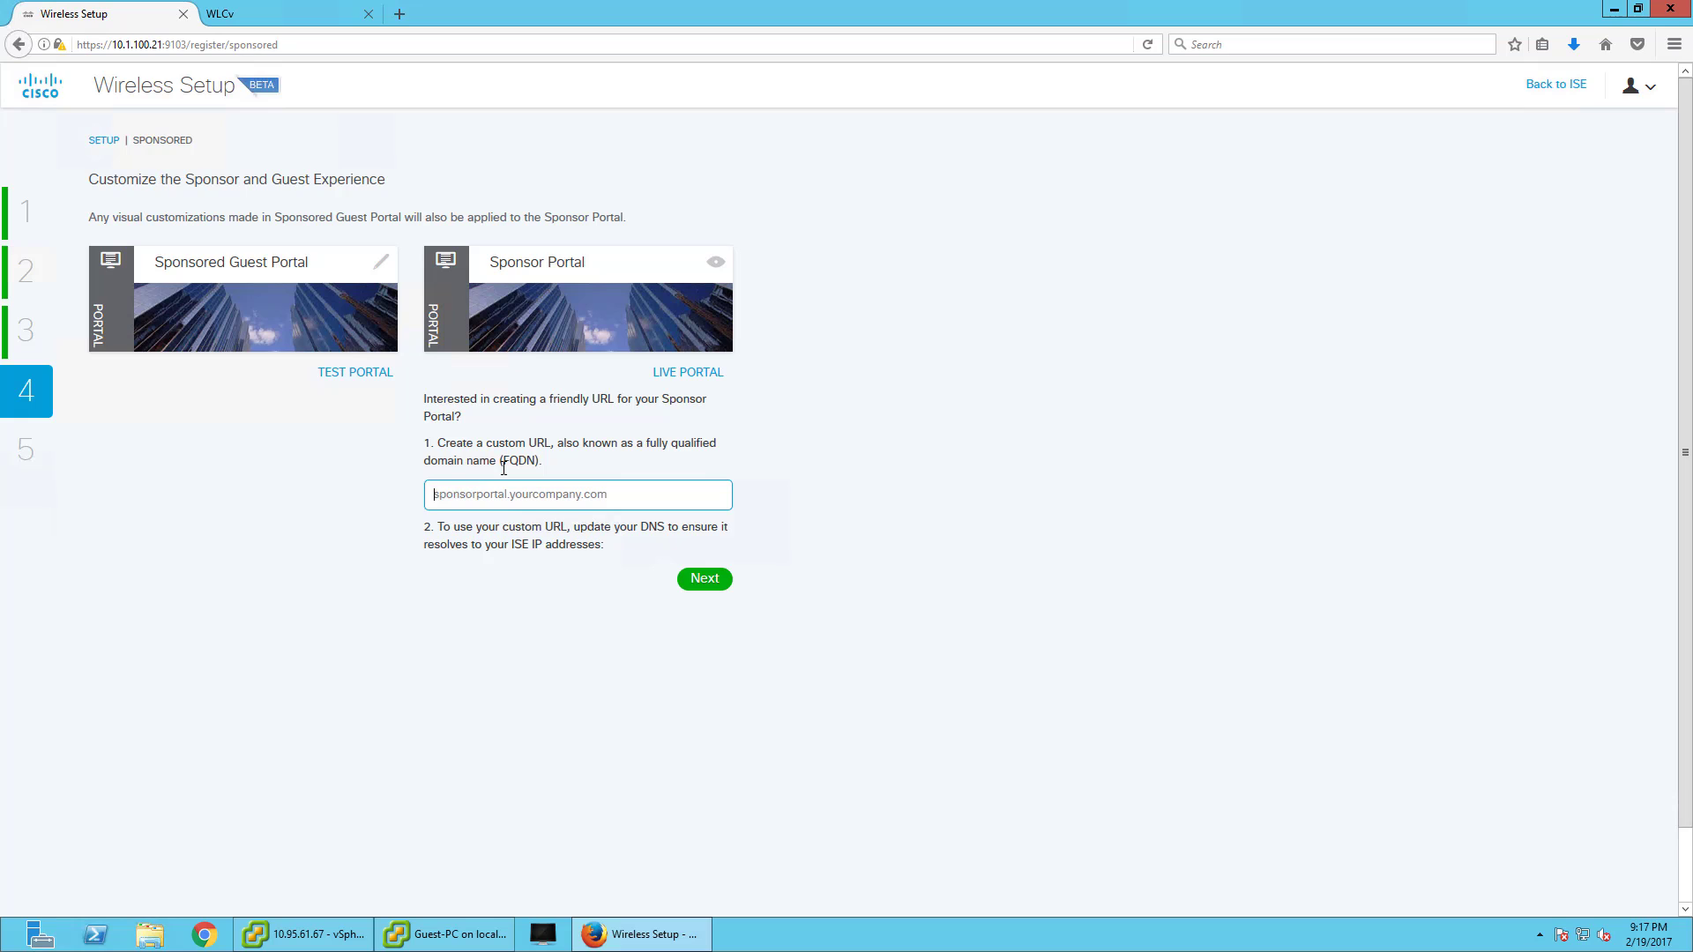
type("sponsor.securitydemo.net")
left_click(734, 578)
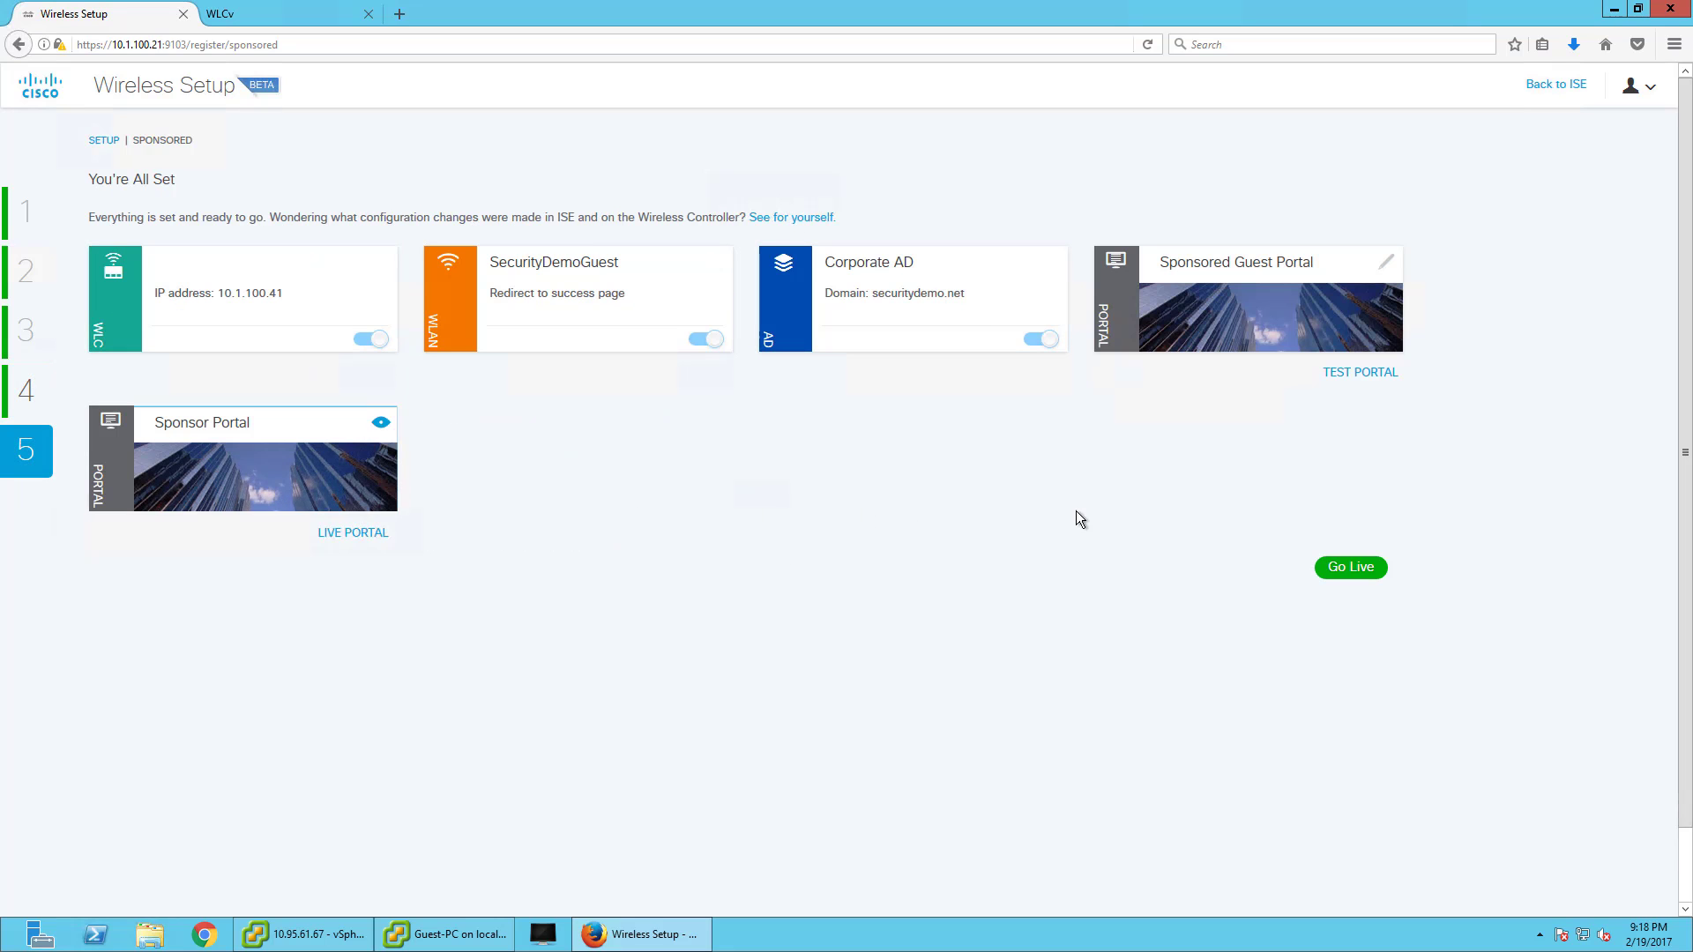
left_click(1360, 565)
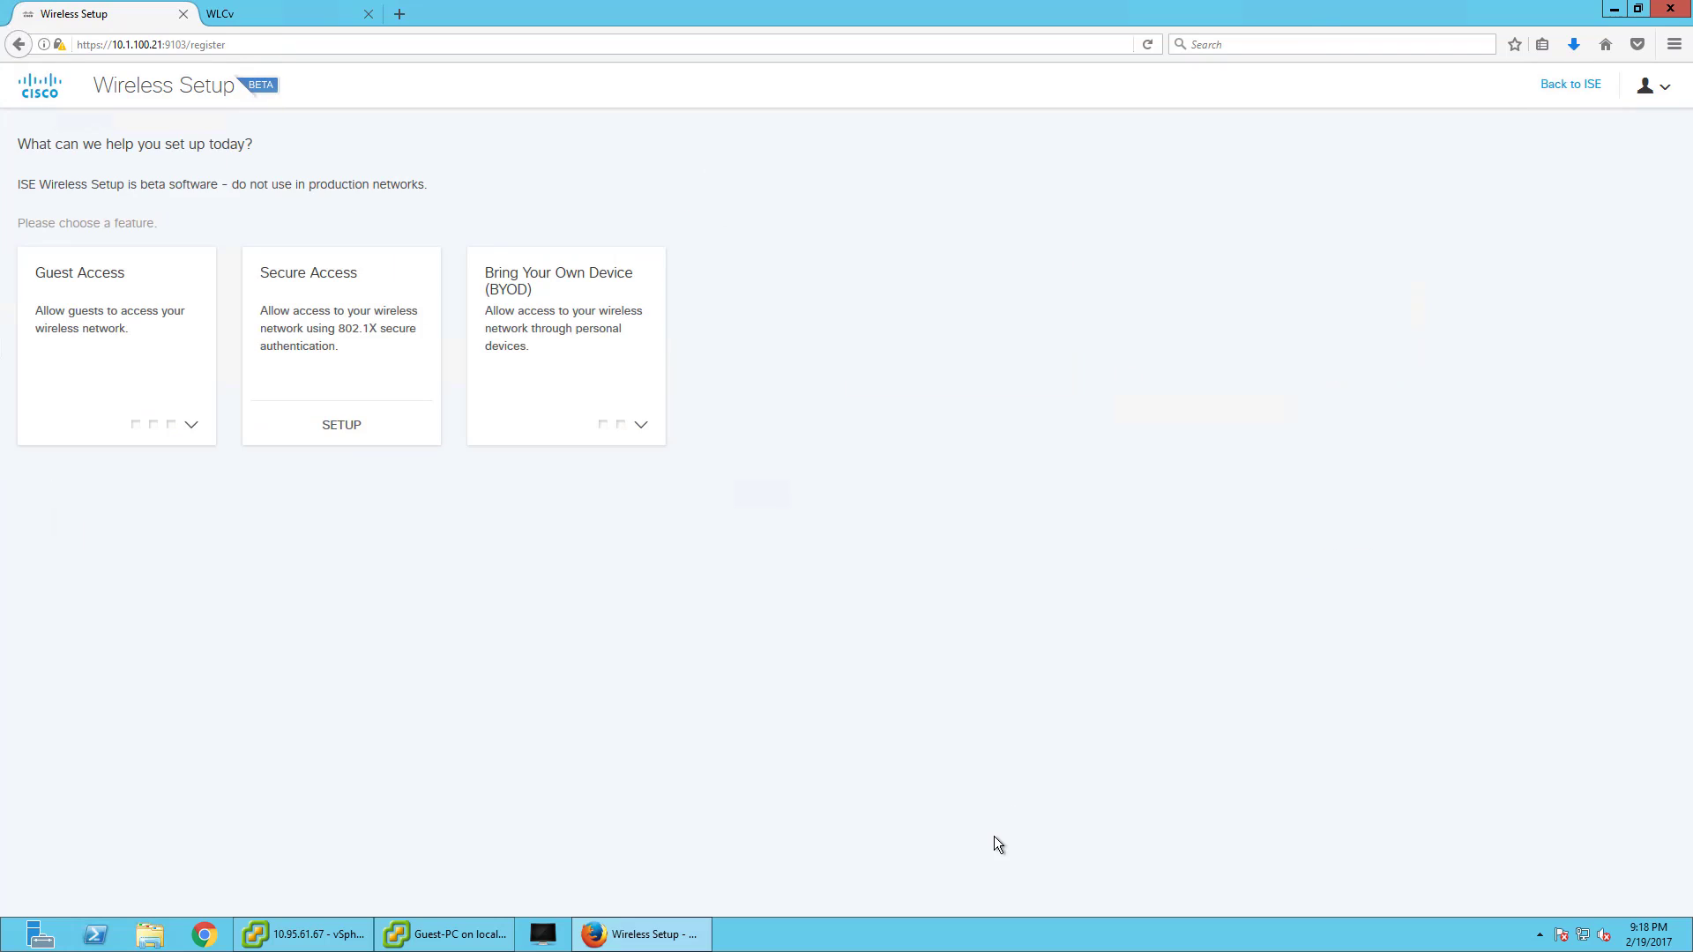
- Reload the WLAN list, then connect the Guest-PC console to SecurityDemoGuest
left_click(290, 16)
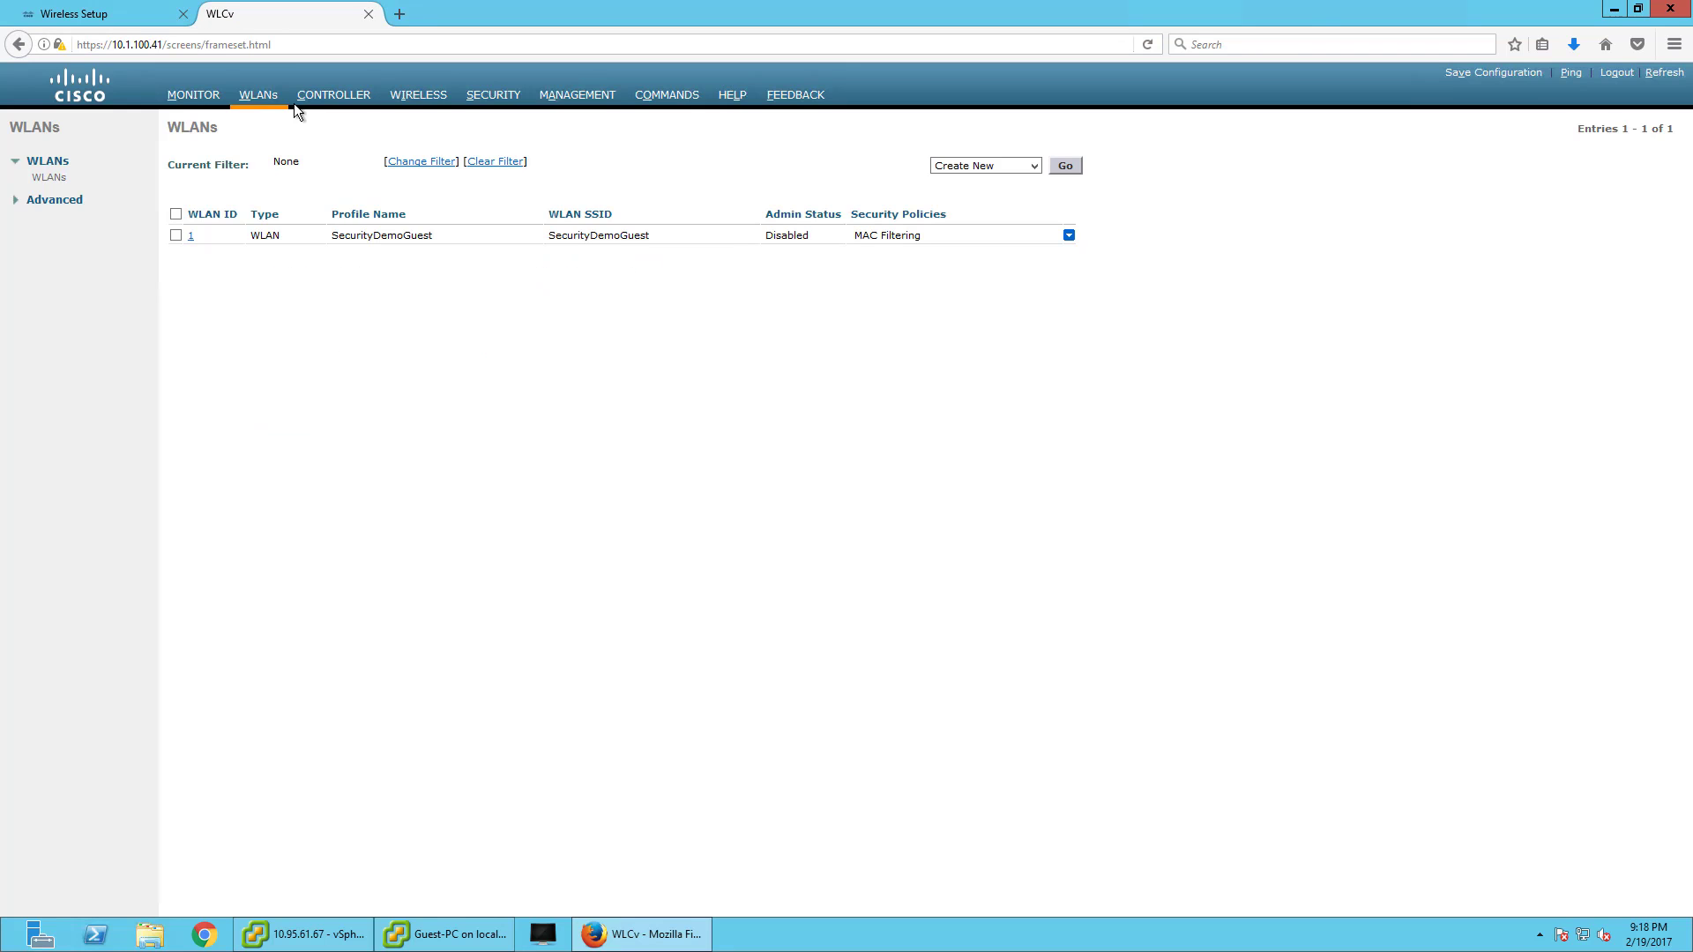
left_click(264, 99)
mouse_move(482, 947)
left_click(468, 846)
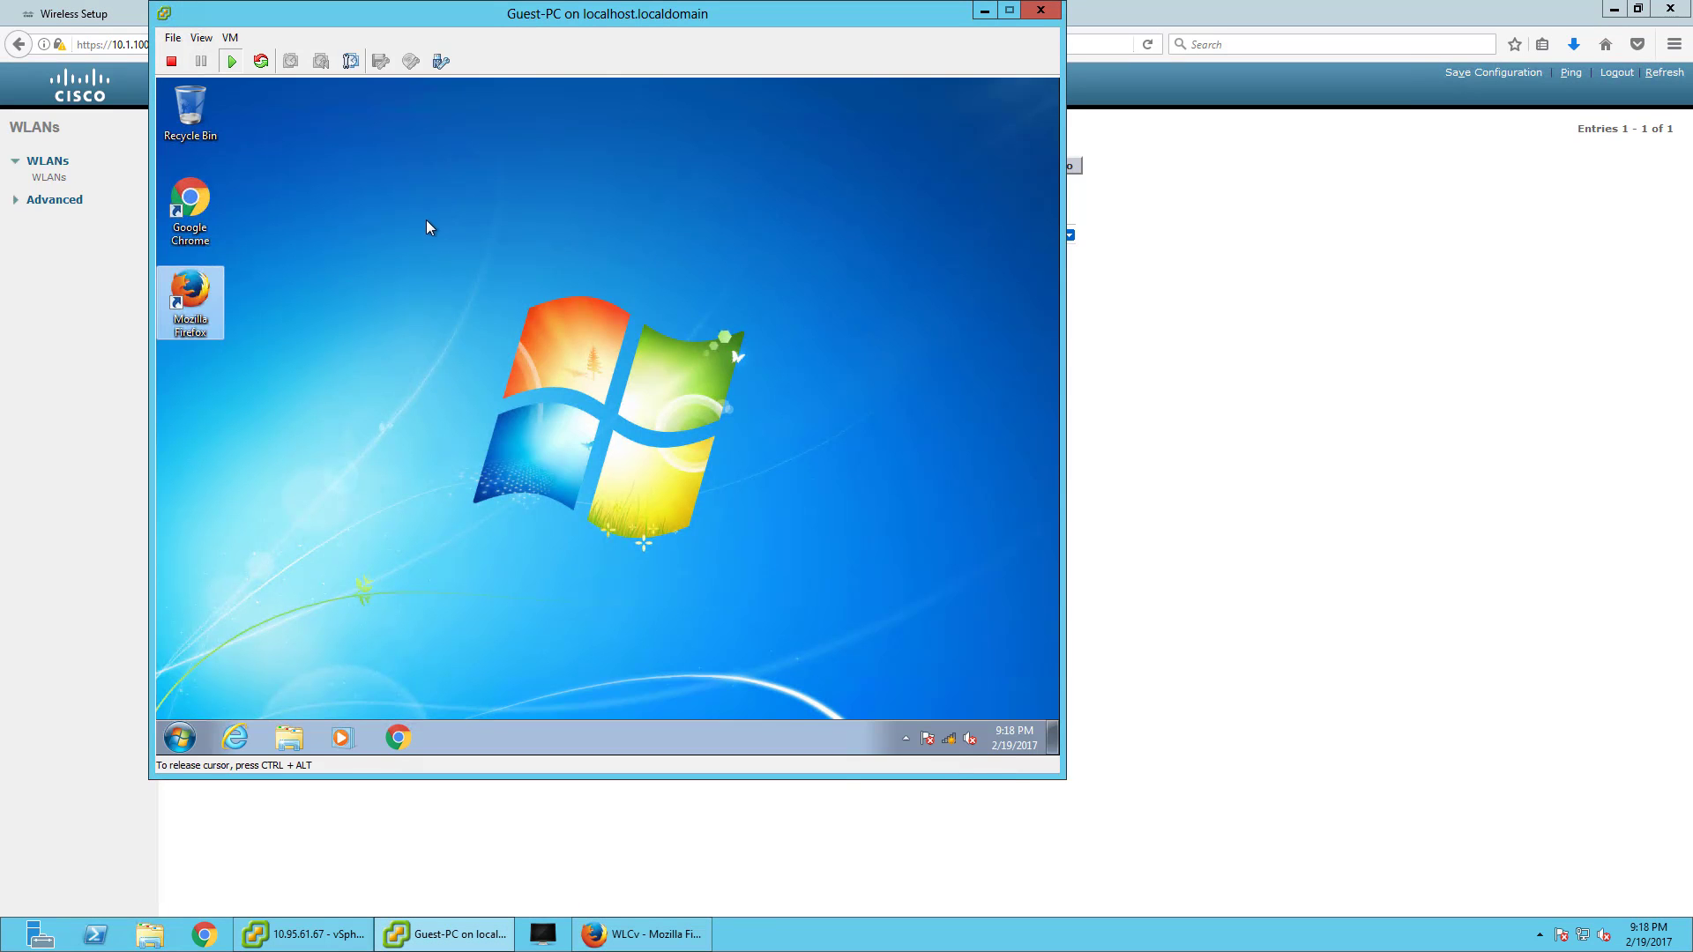
left_click(950, 741)
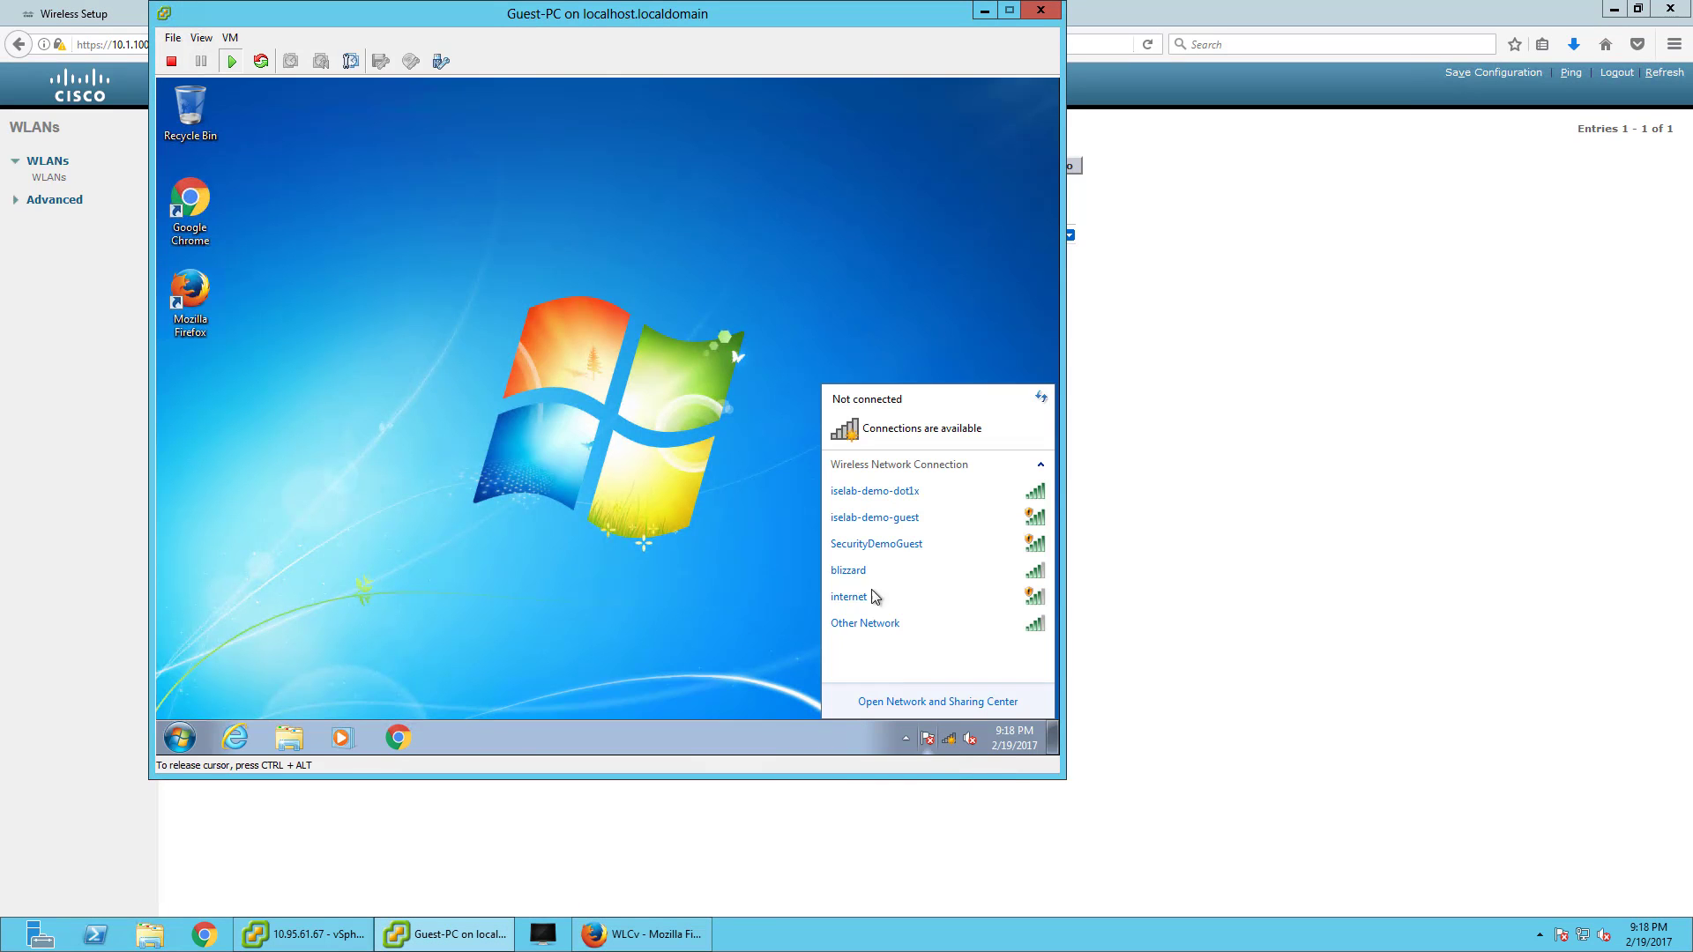
left_click(945, 560)
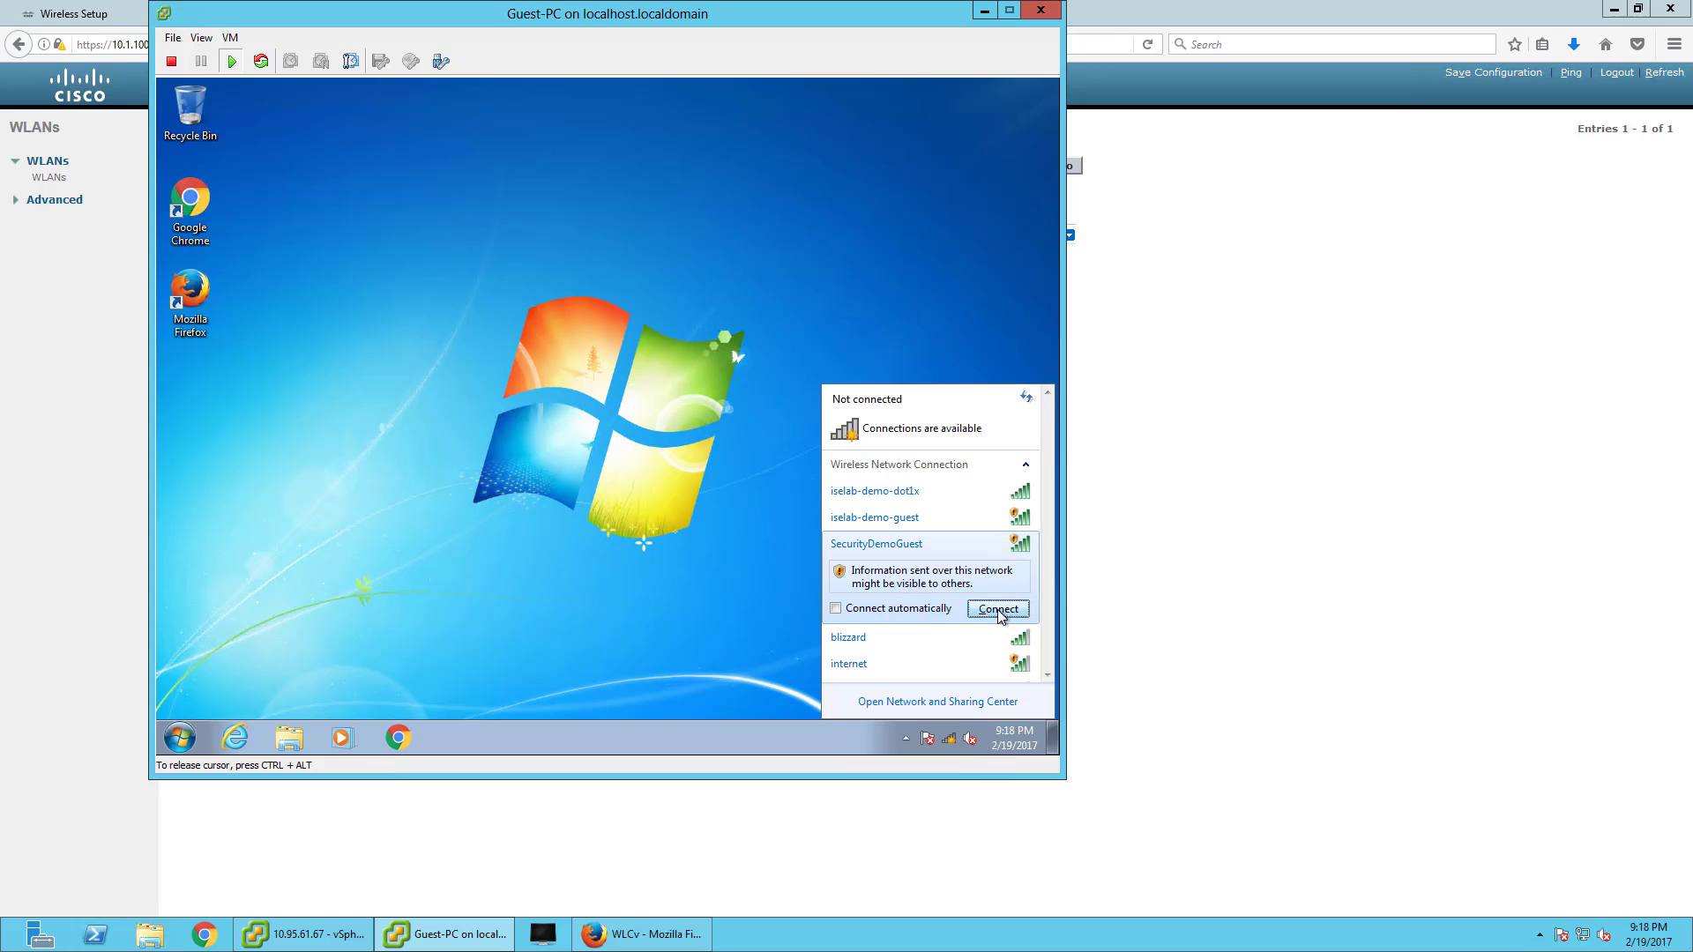
left_click(998, 609)
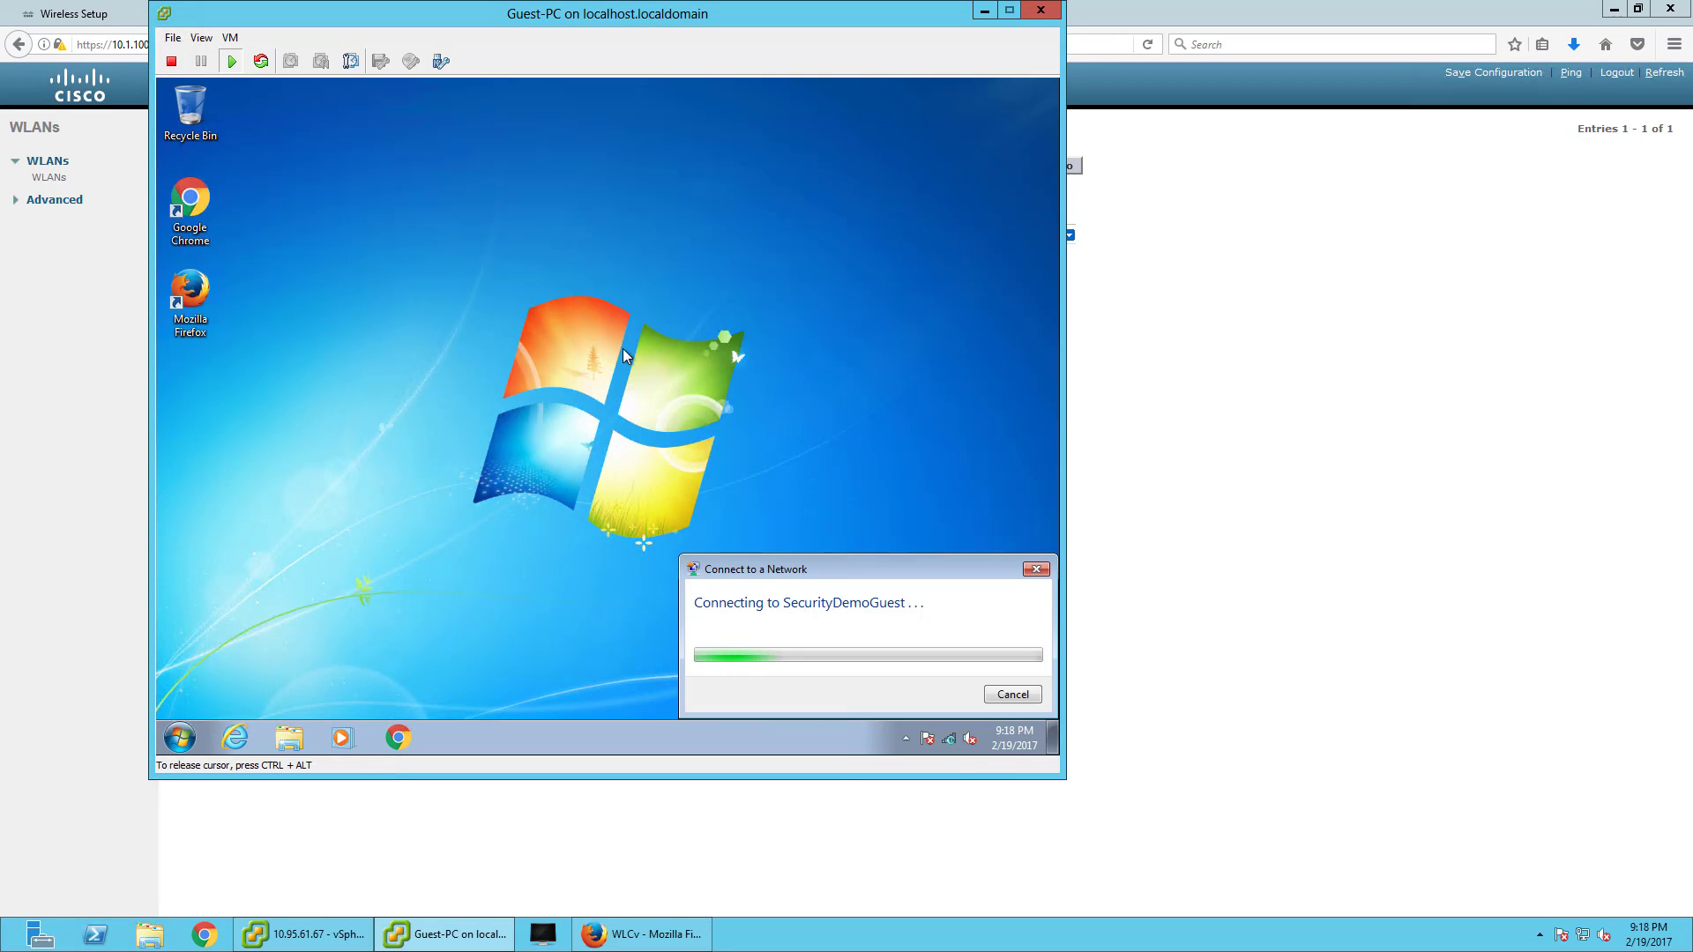
- In the Guest-PC's Firefox, browse abc.go.com and accept the certificate to reach the Guest Portal
double_click(190, 286)
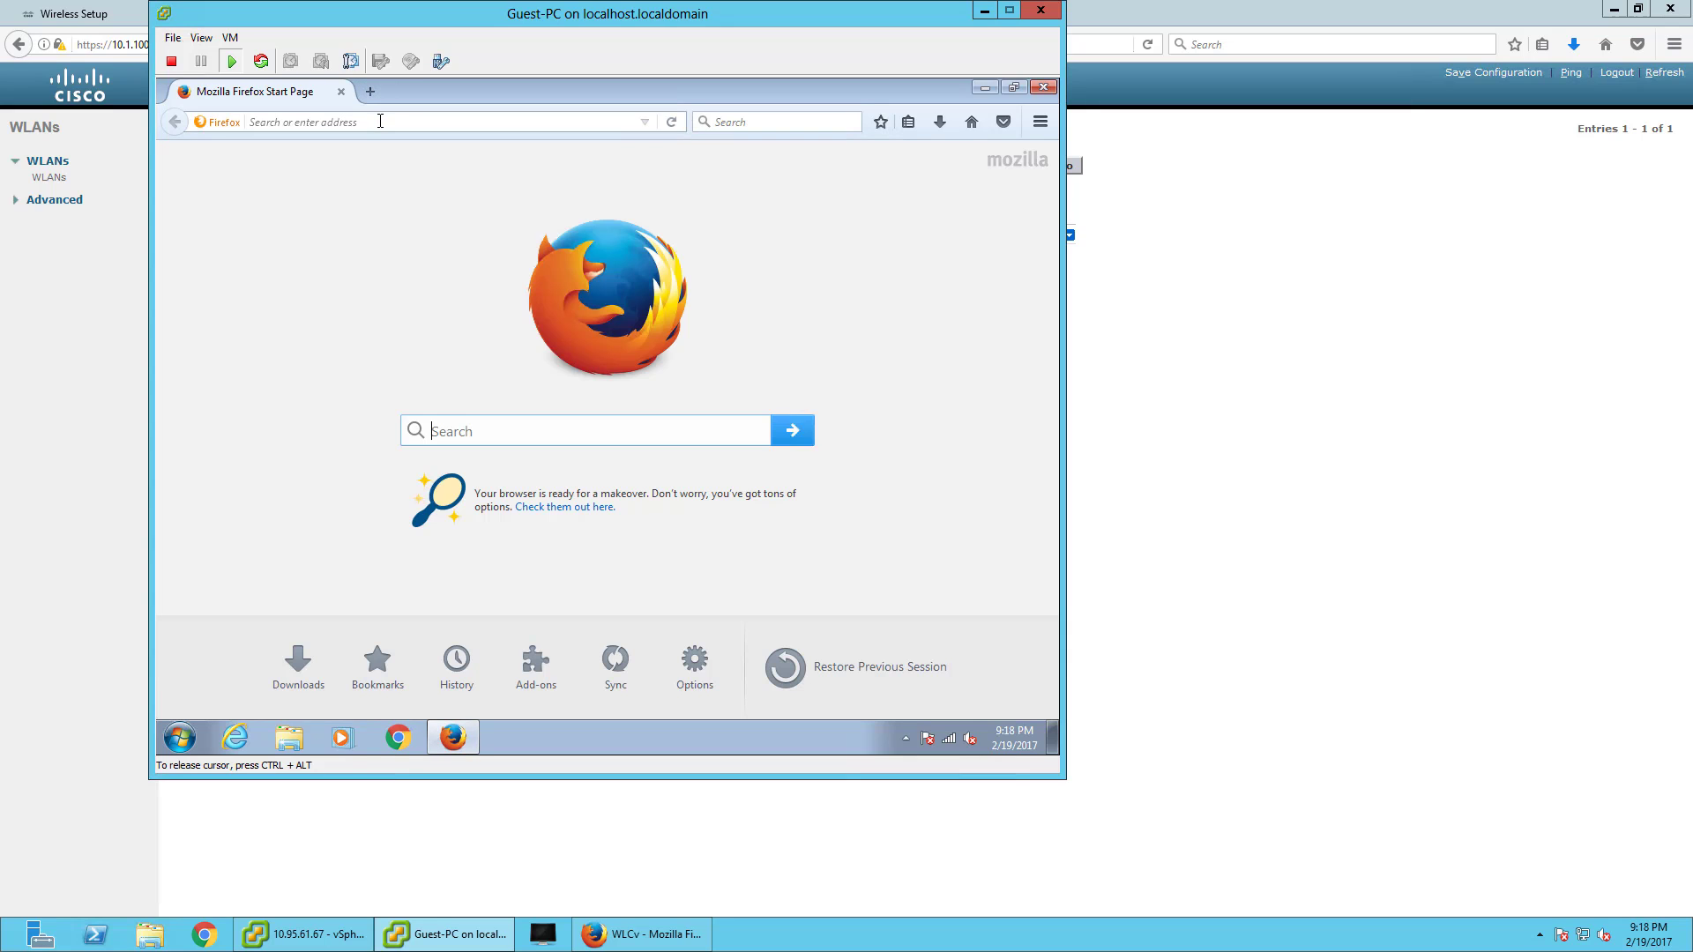
type("abc.go.com")
key("Return")
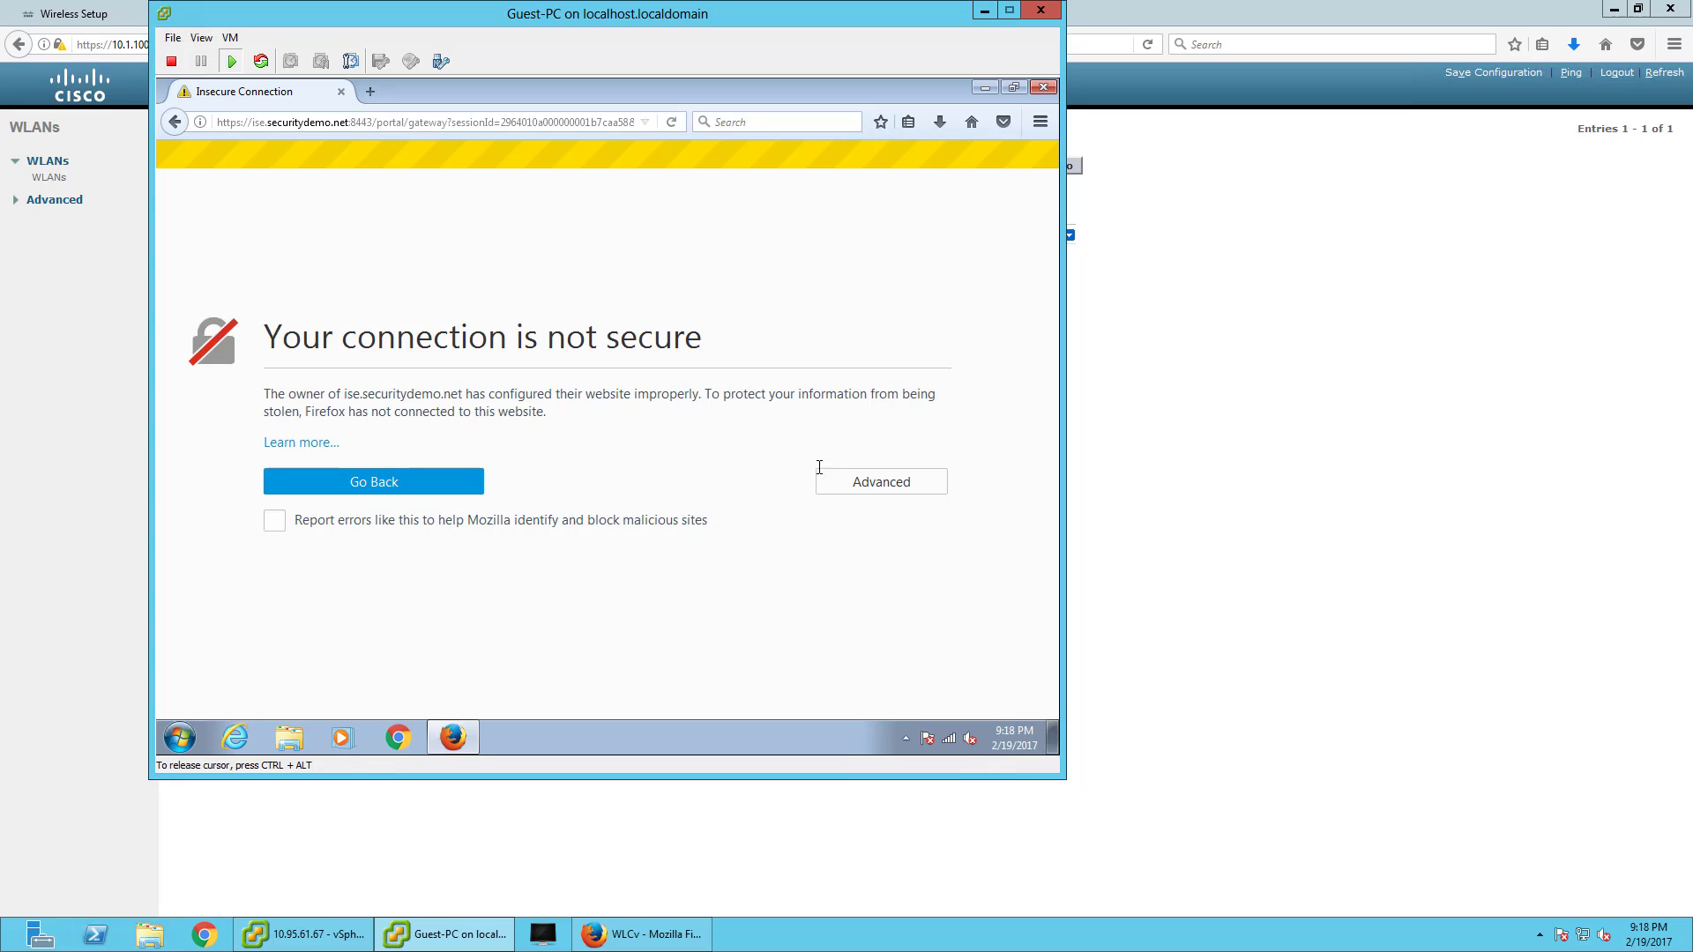
scroll(333, 618, "down", 1)
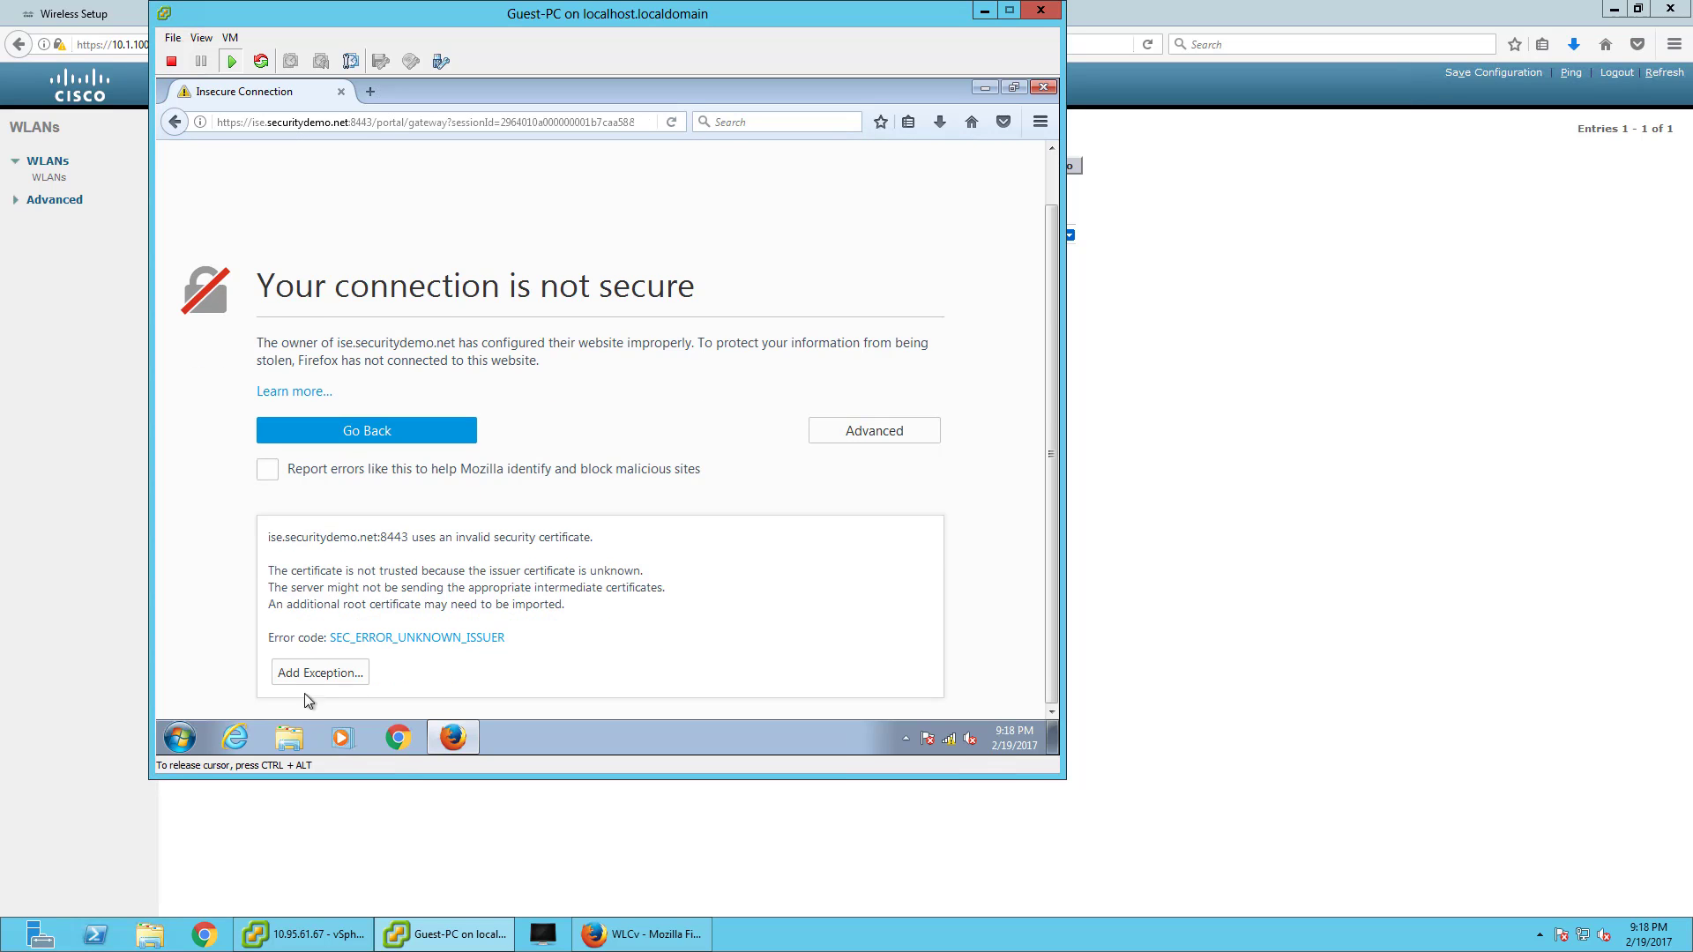
left_click(311, 677)
left_click(677, 588)
left_click(354, 147)
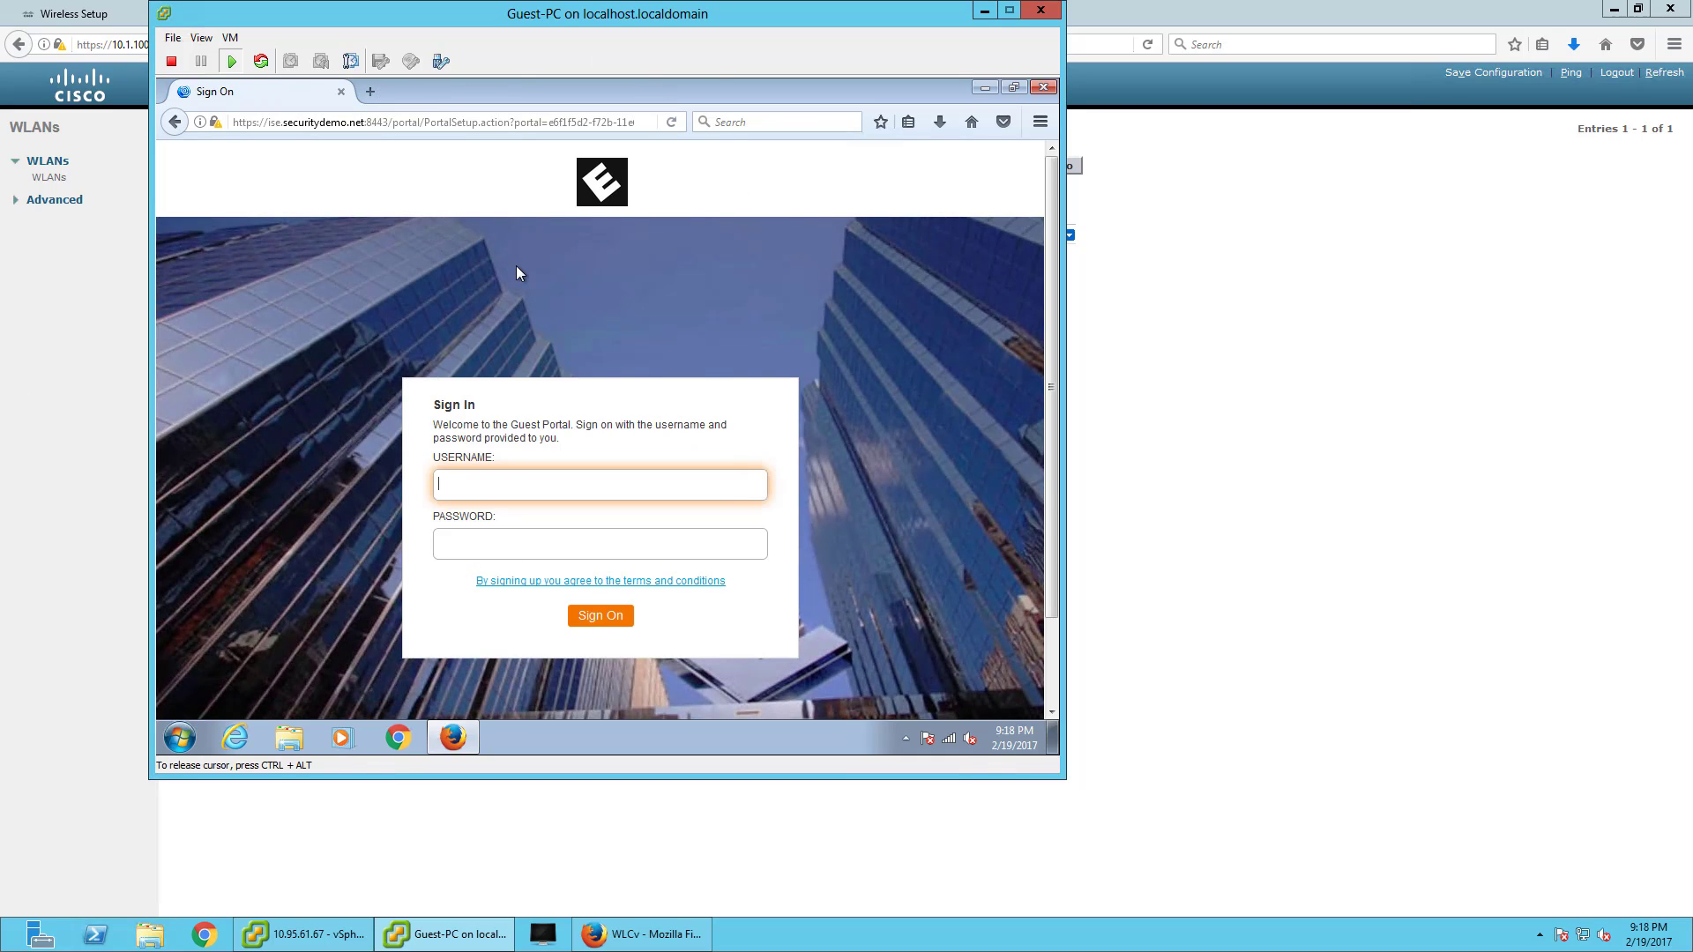
- Enlarge the Guest-PC console, apply View > Fit Guest Now, and return to the host browser
key("ctrl+alt")
left_click_drag(1065, 779, 1232, 854)
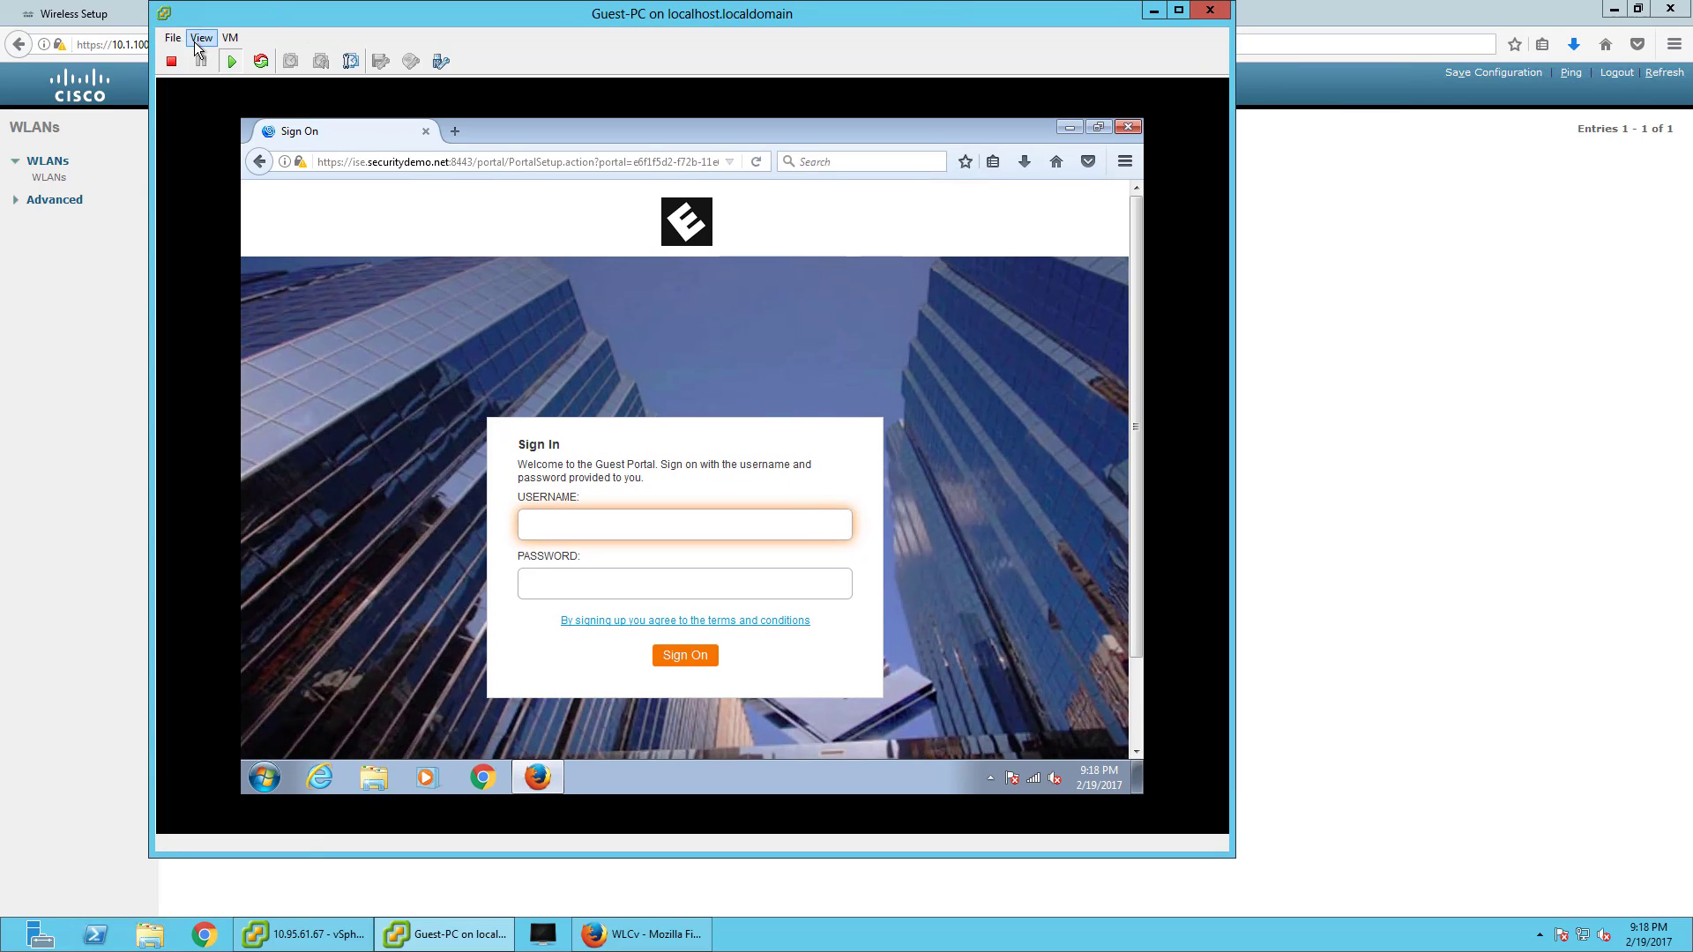
left_click(194, 40)
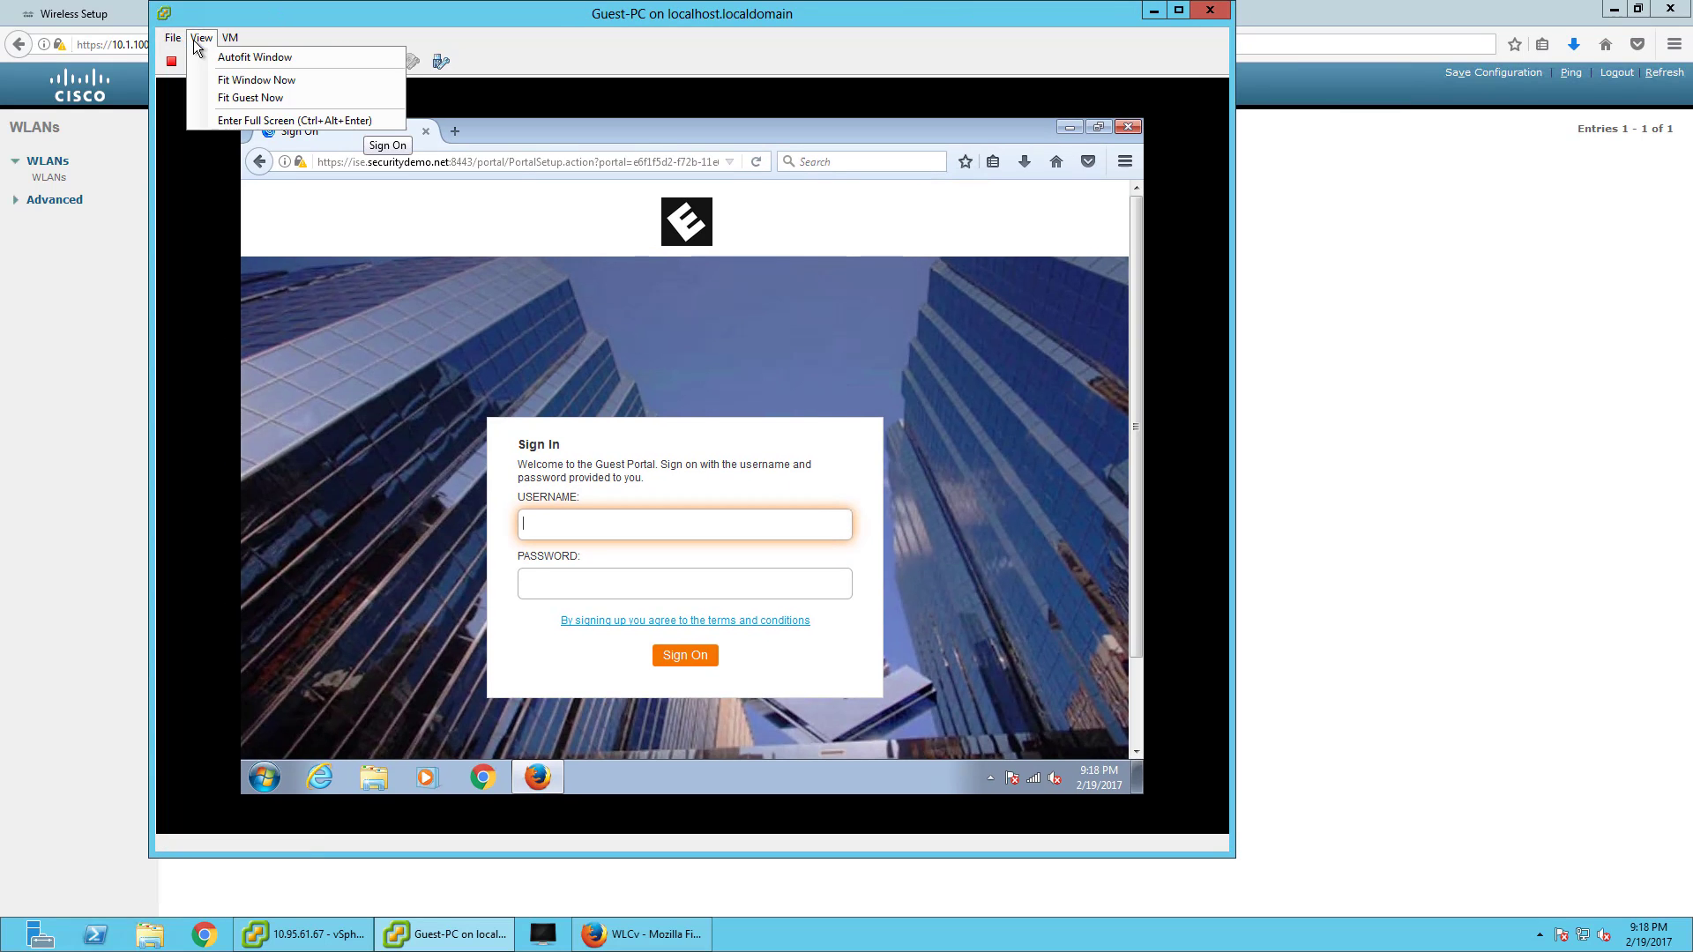
left_click(253, 97)
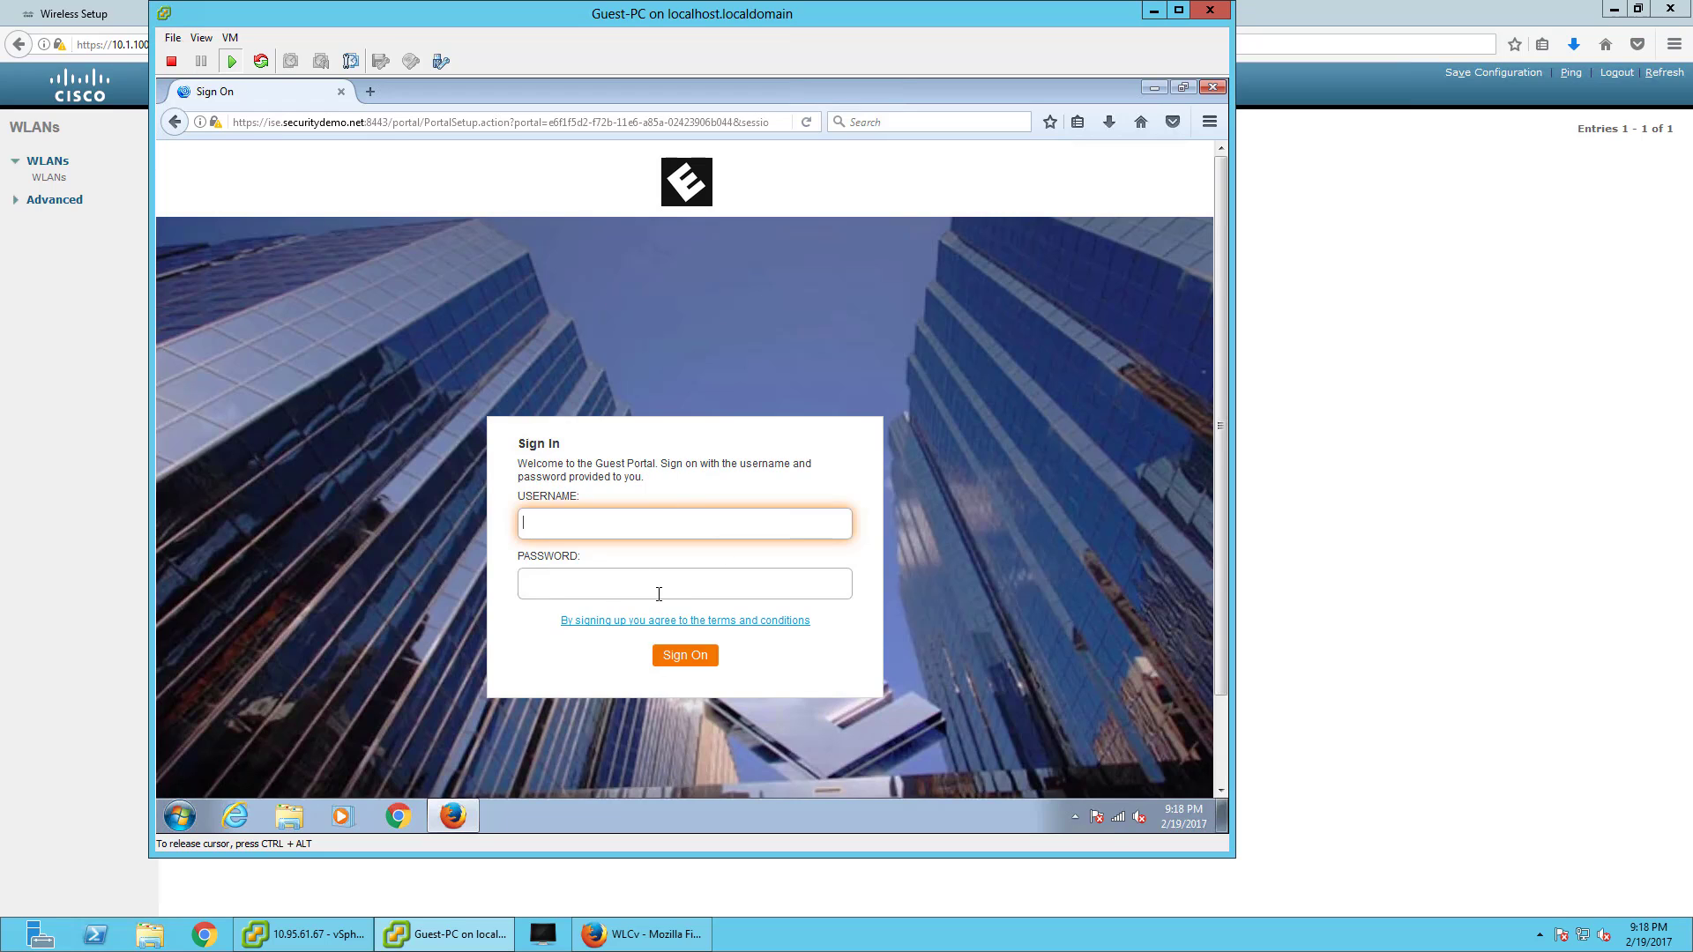
left_click(1404, 395)
- On the WLC, open the guest client's details under MONITOR > Clients and scroll to its CENTRAL_WEB_AUTH security info
left_click(166, 16)
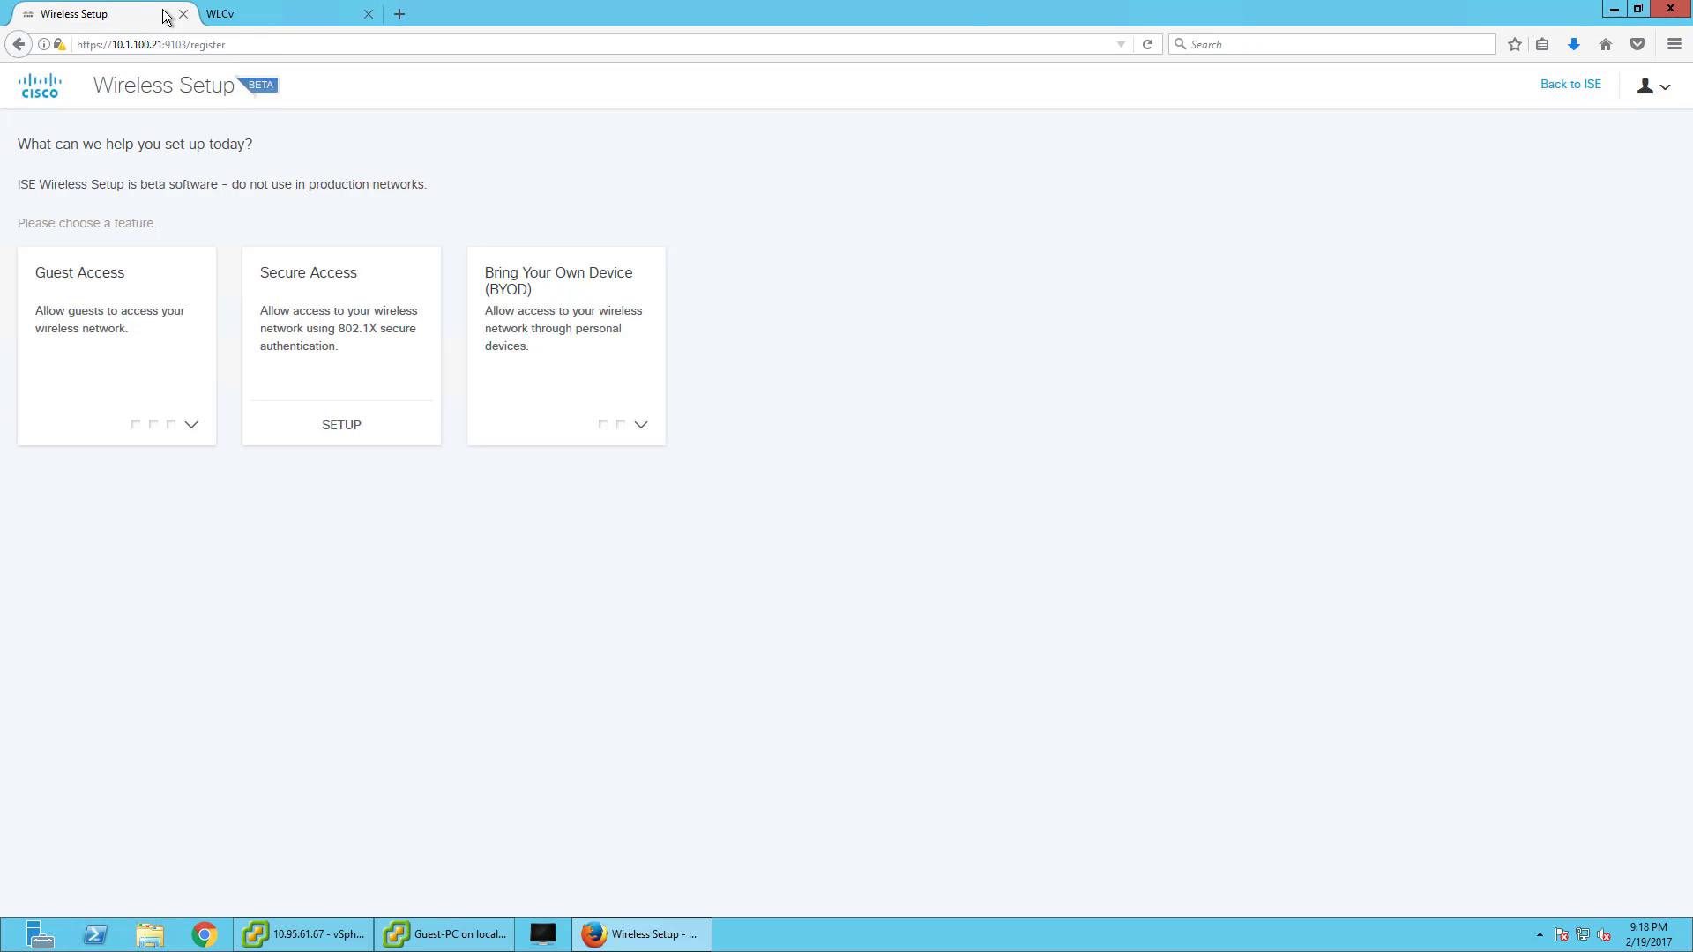
left_click(275, 12)
left_click(189, 95)
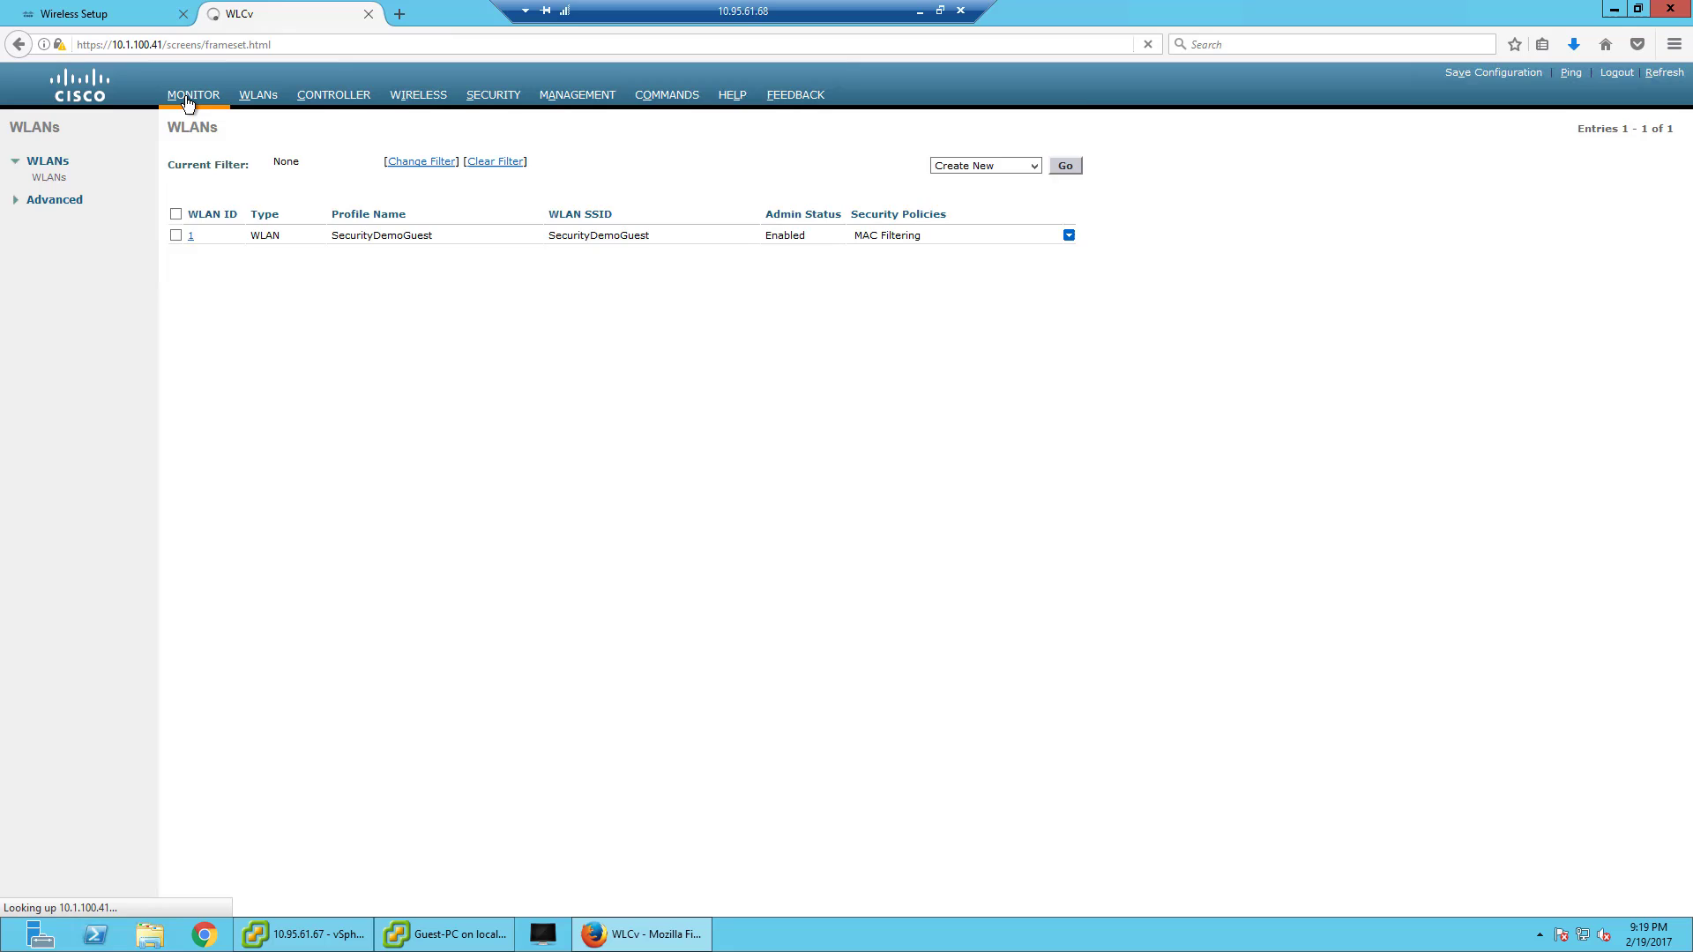
left_click(48, 303)
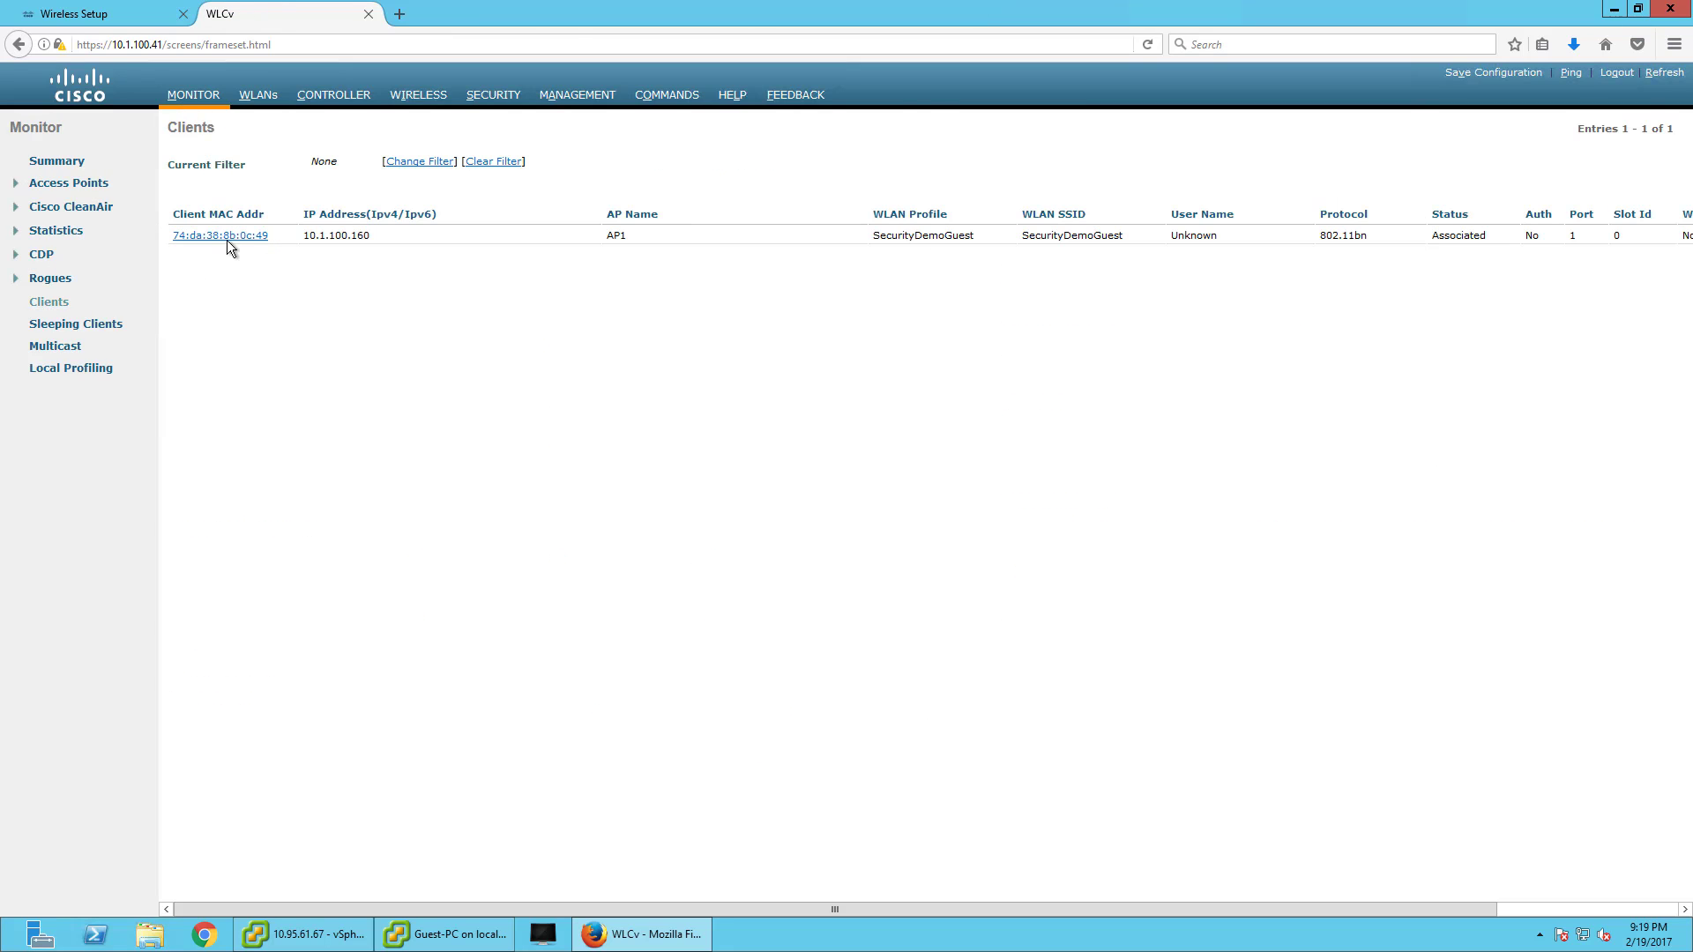
left_click(226, 239)
scroll(432, 400, "down", 5)
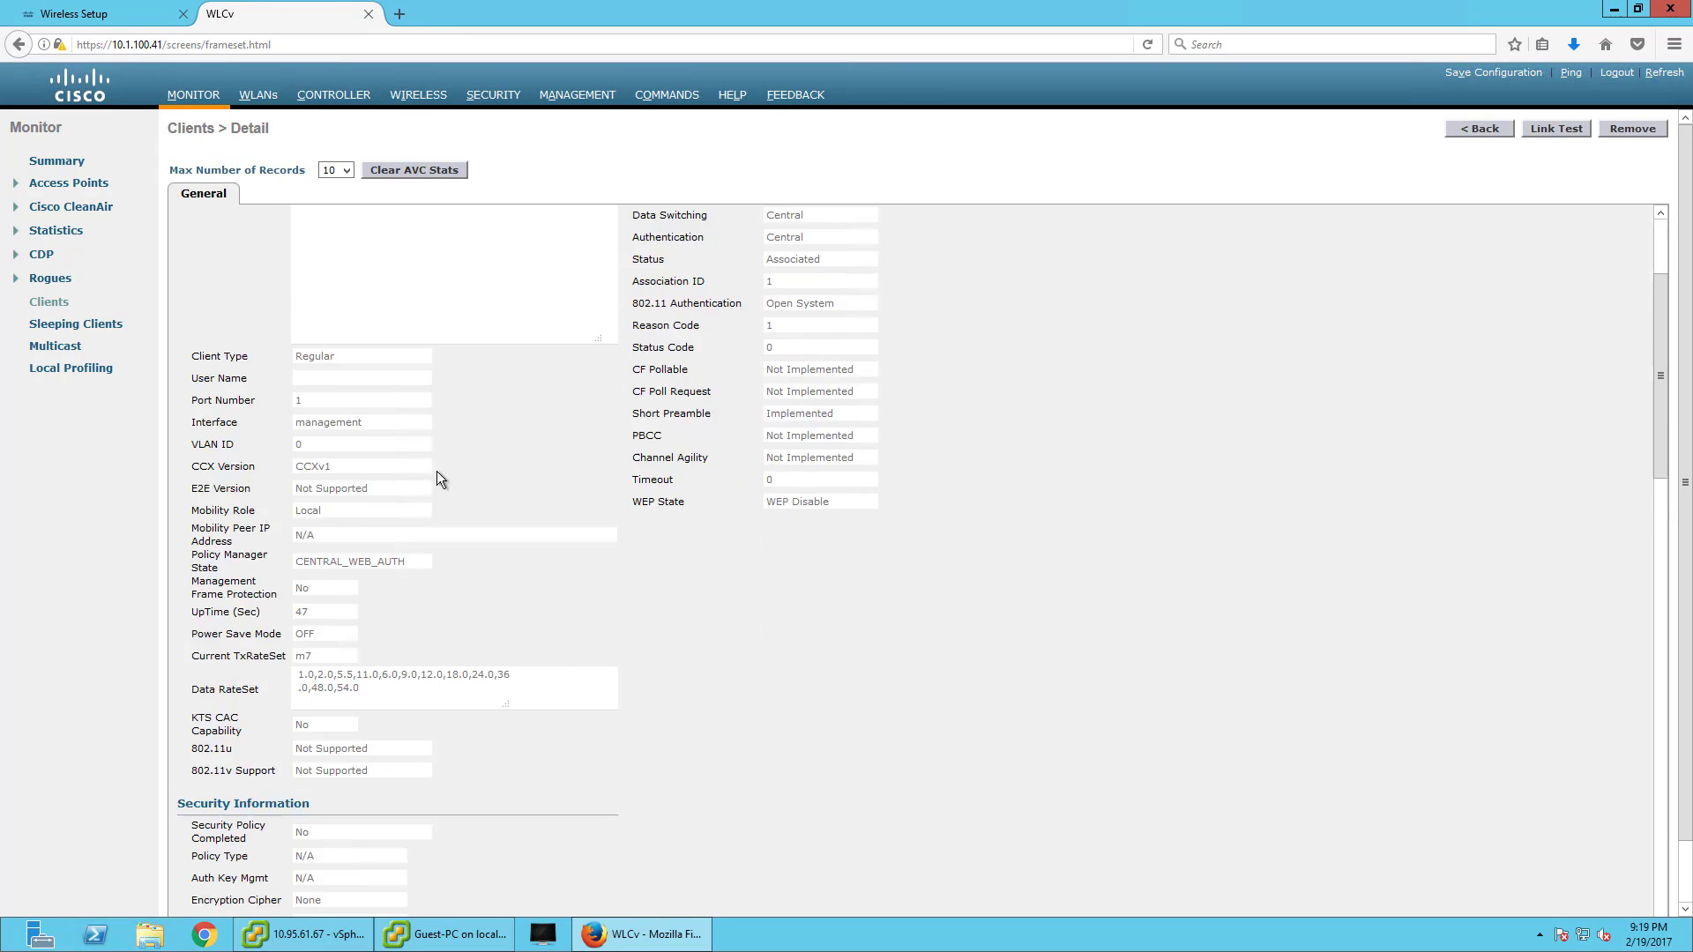
scroll(406, 410, "down", 2)
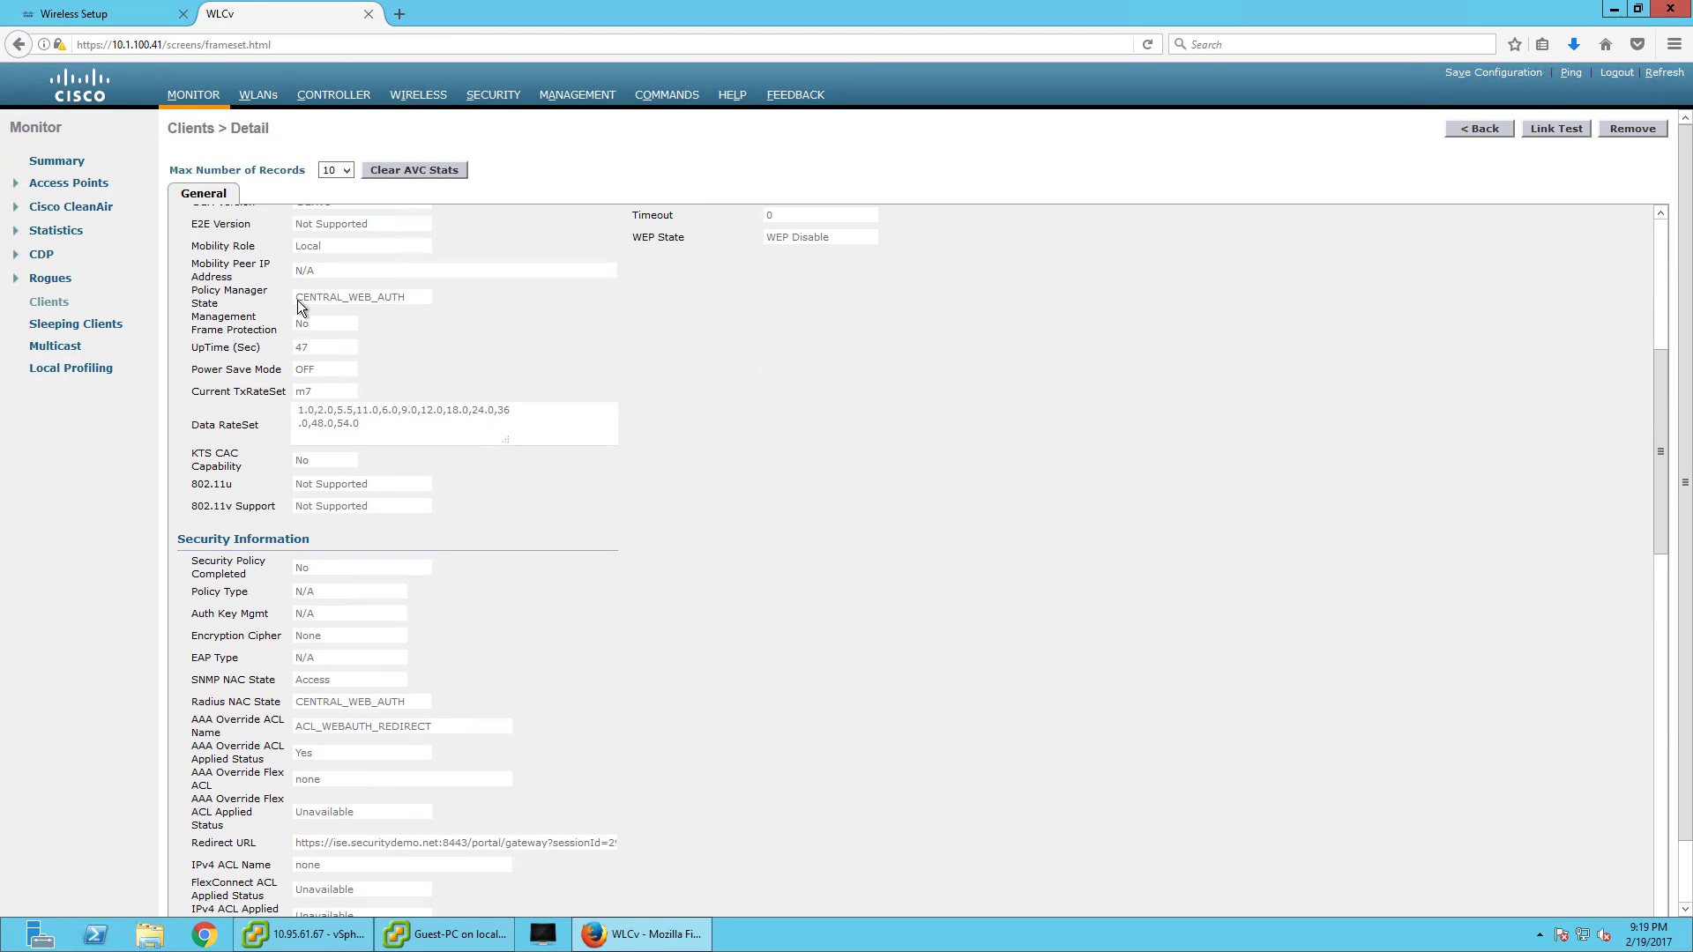
scroll(439, 510, "down", 4)
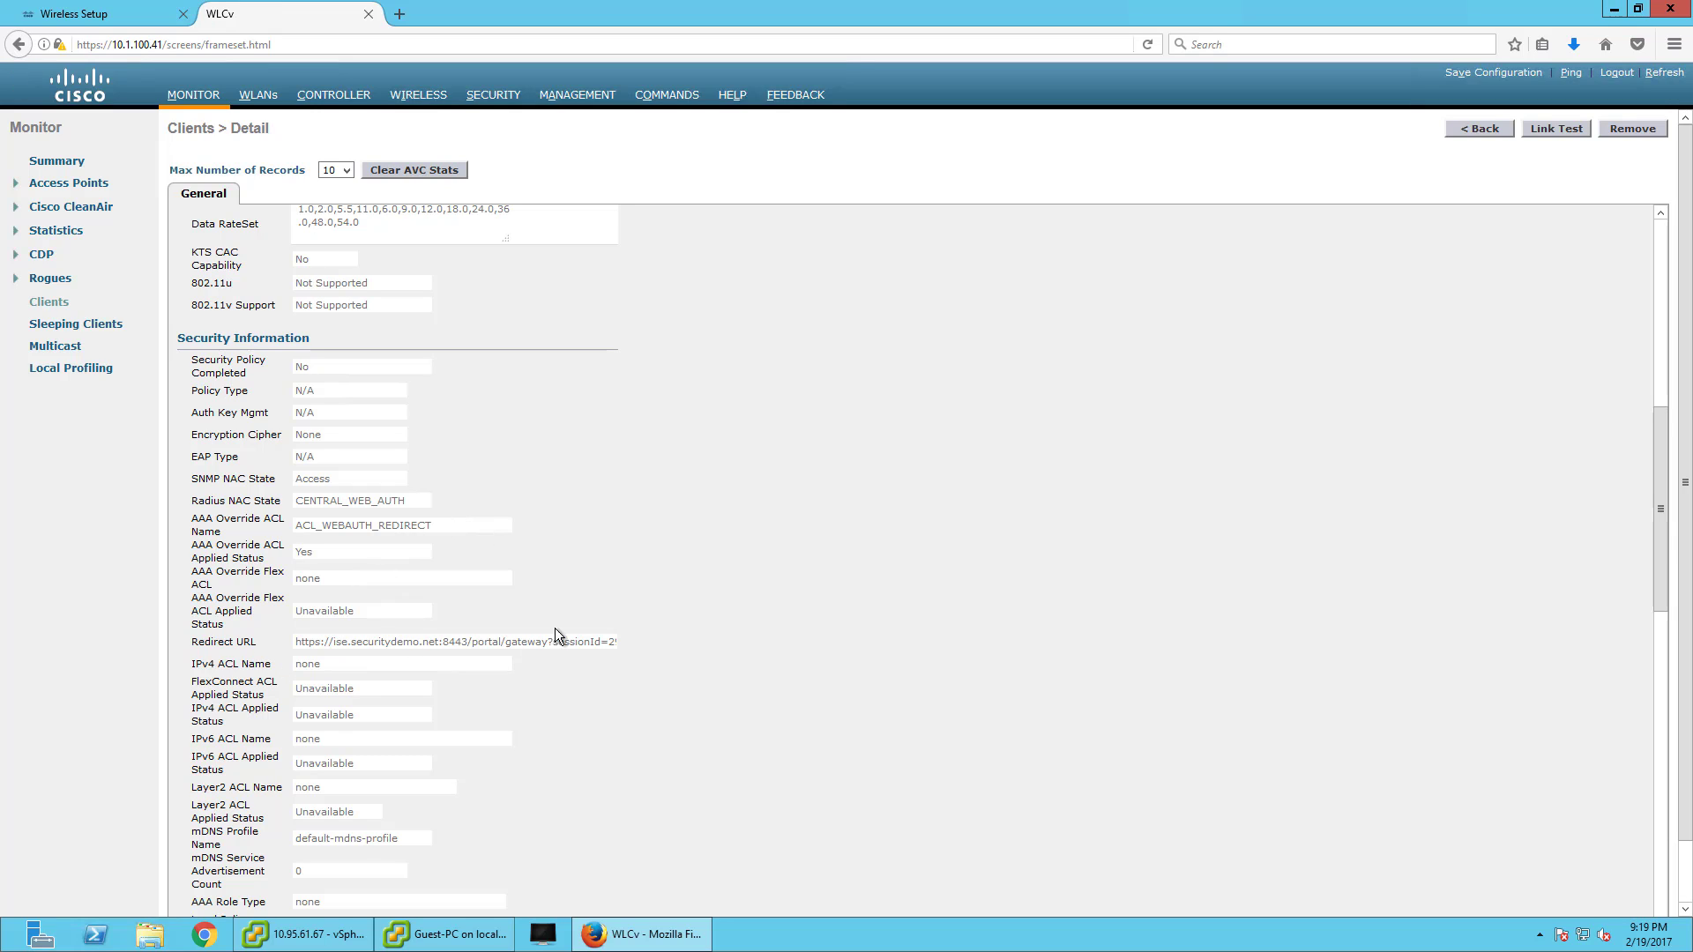
- Back in the ISE console, add a new policy set above Default in Policy Sets
left_click(123, 13)
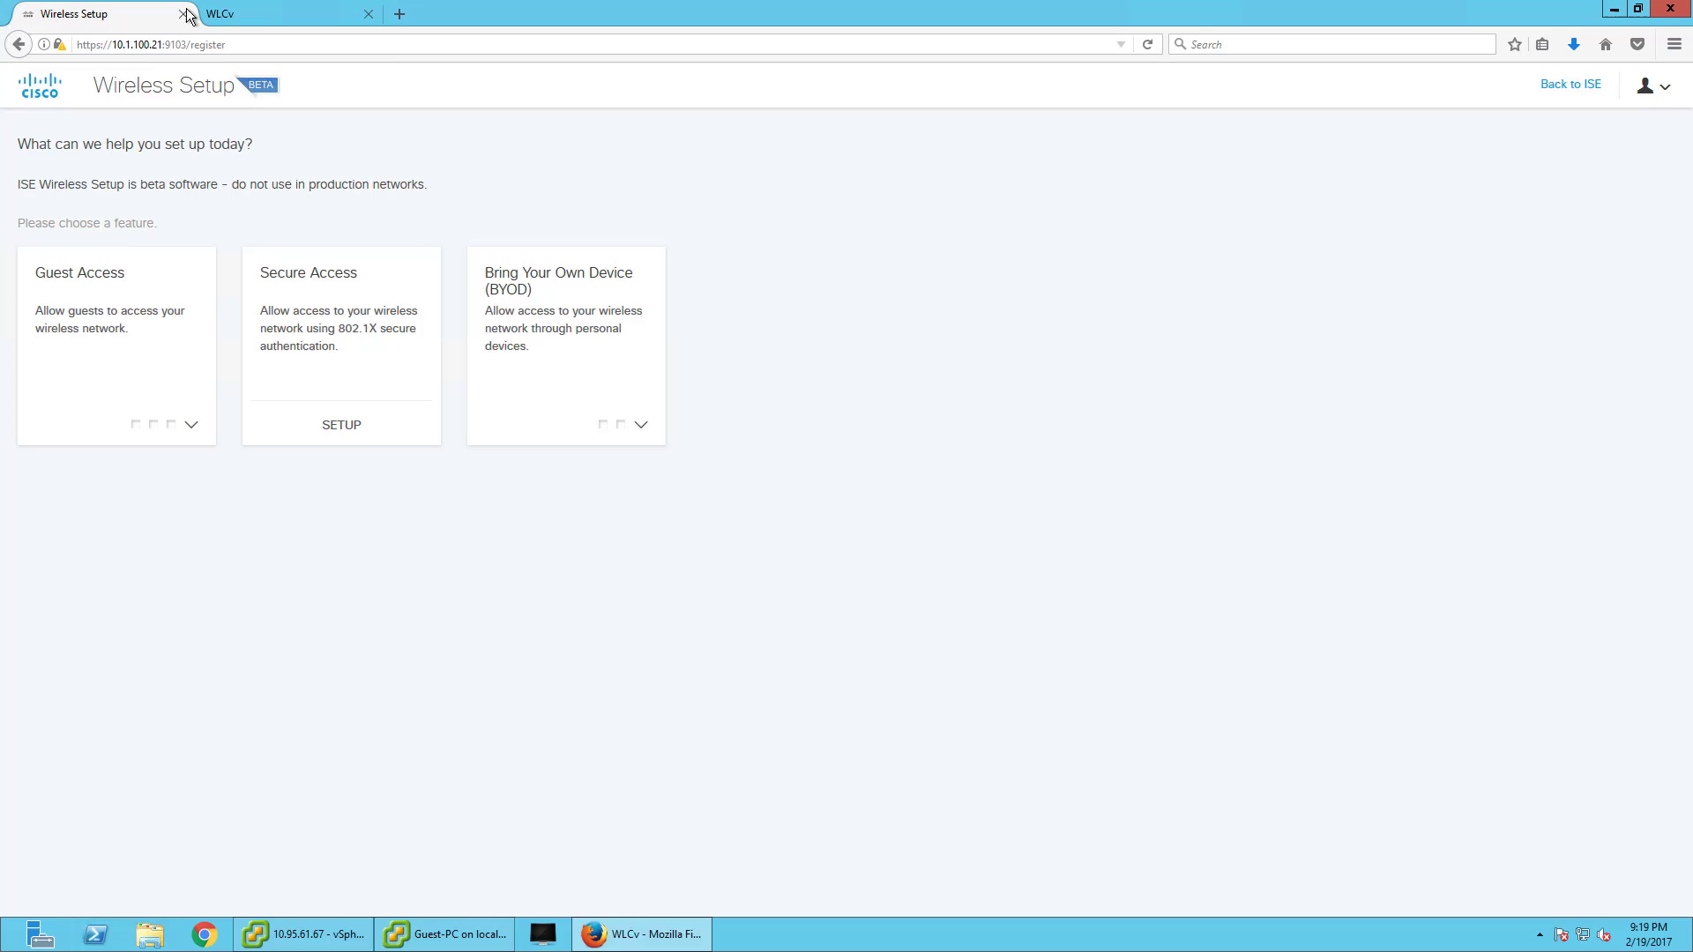
left_click(1567, 86)
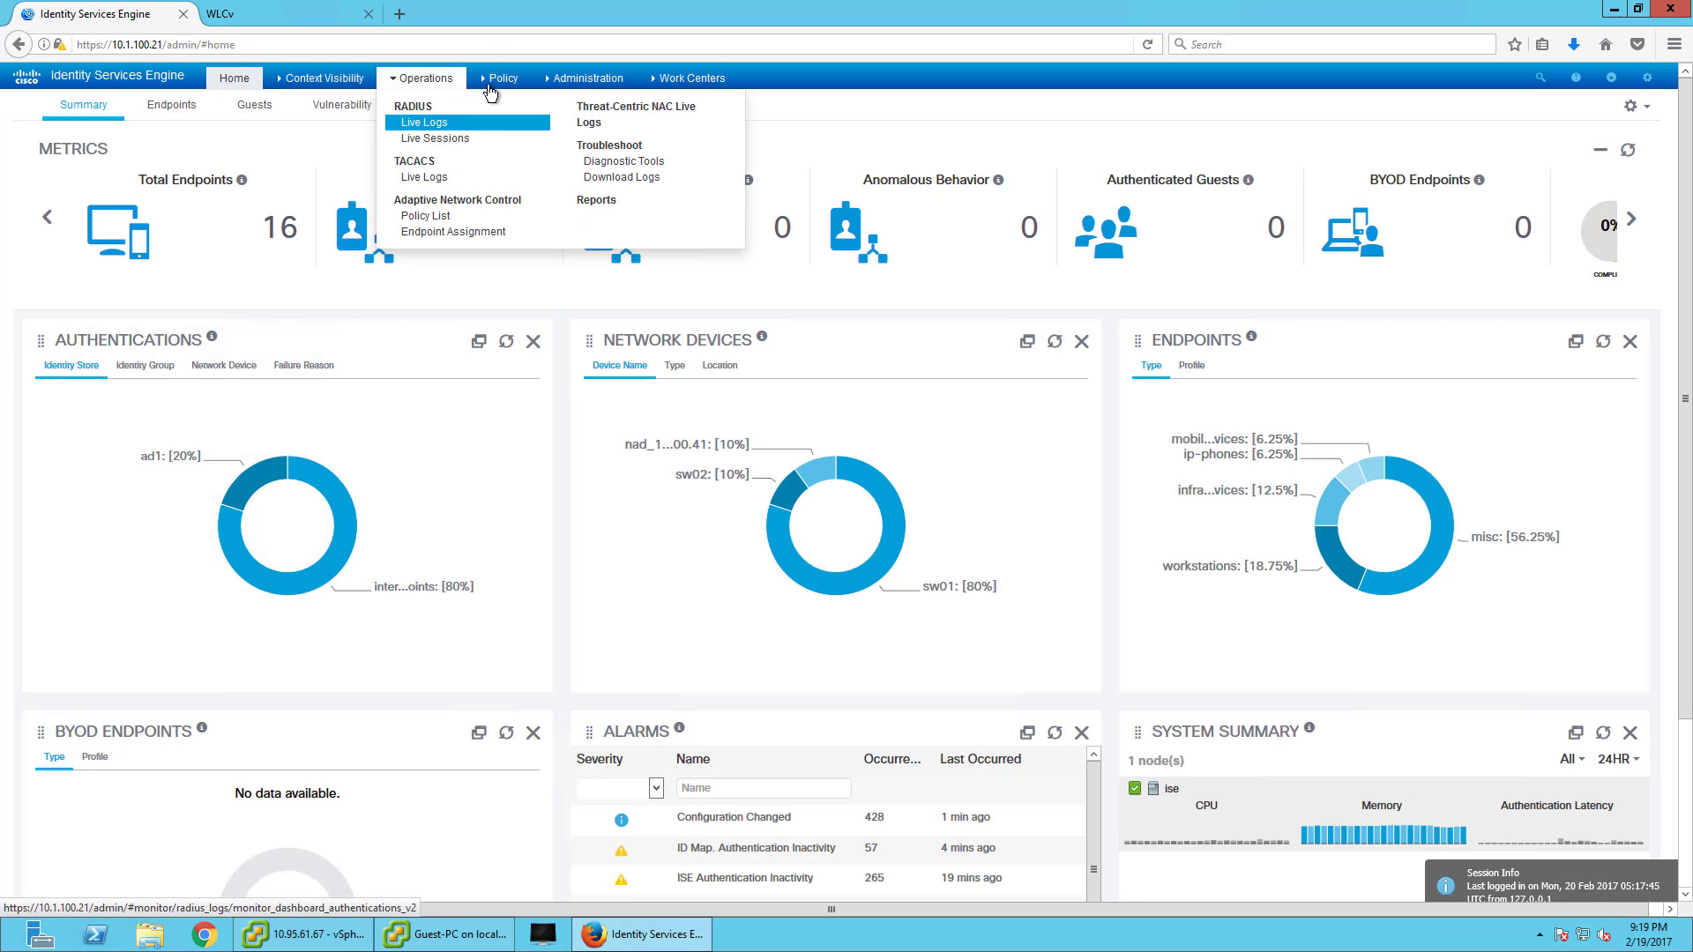
mouse_move(495, 81)
left_click(508, 113)
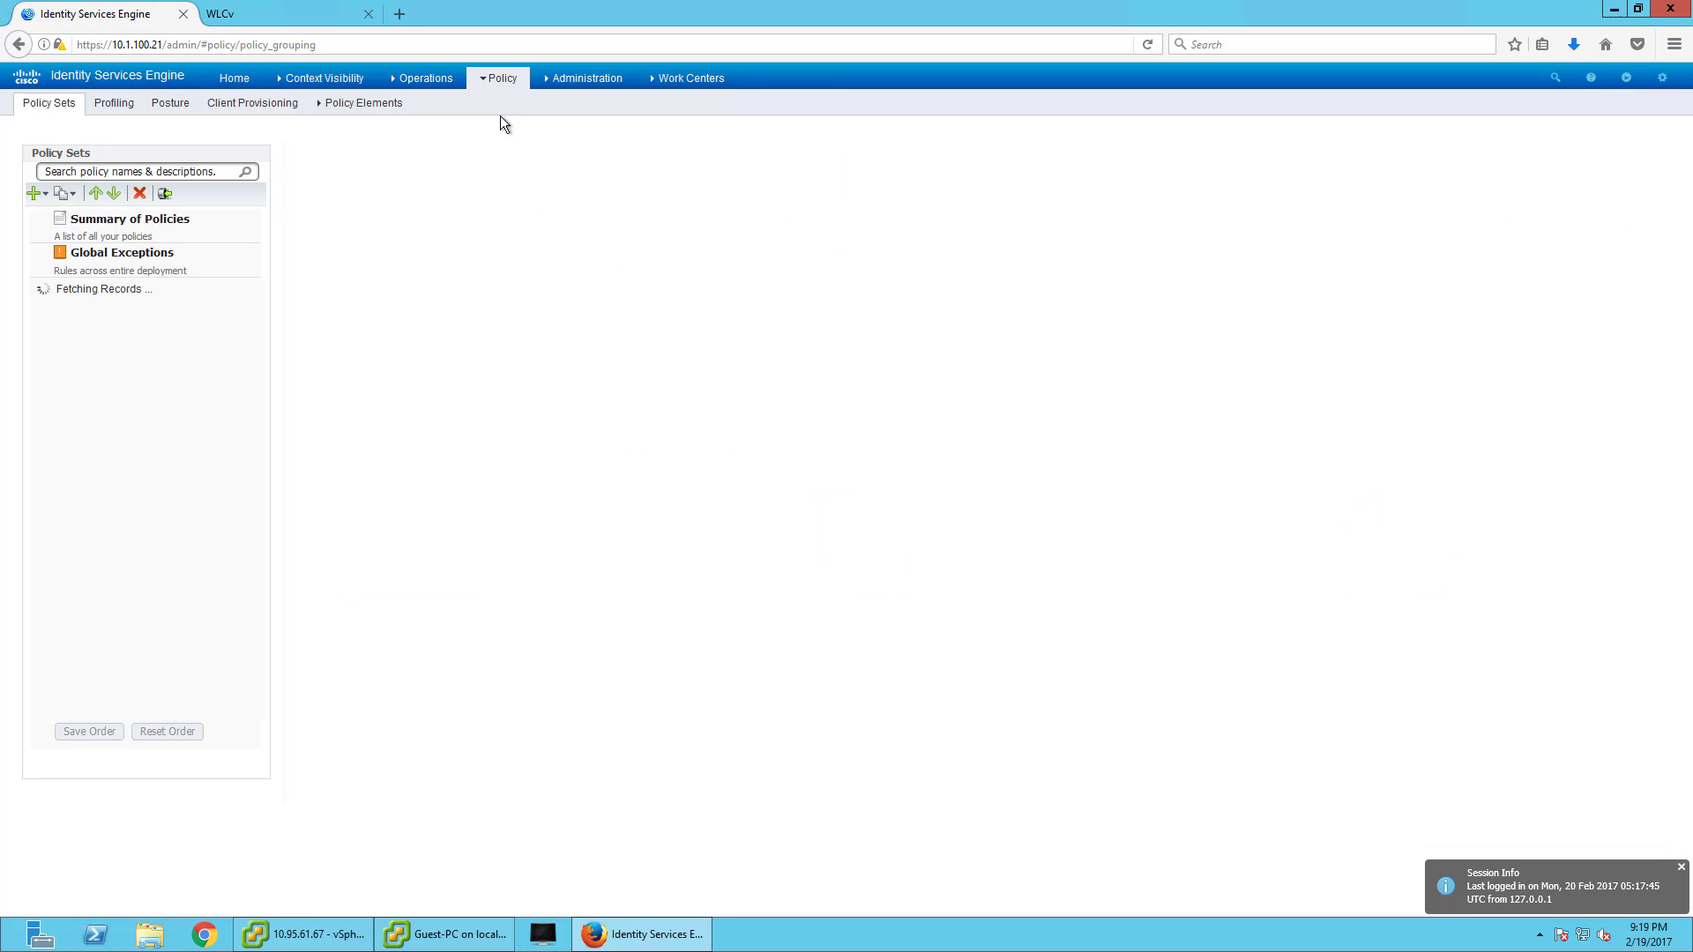
left_click(113, 458)
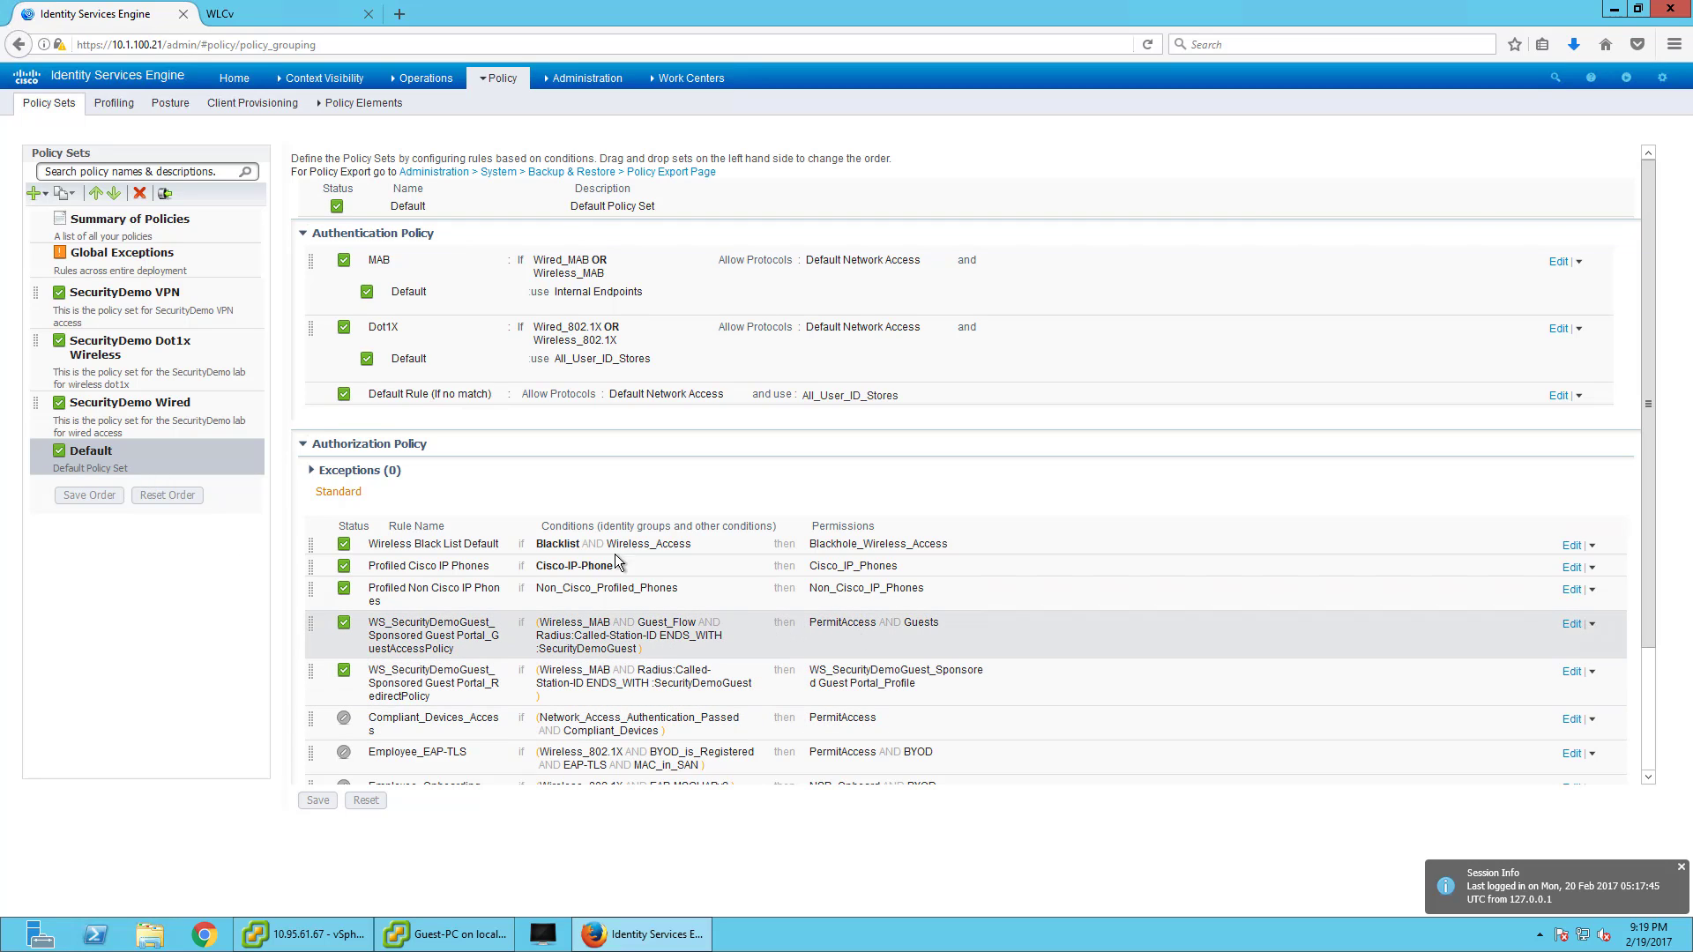
left_click(585, 77)
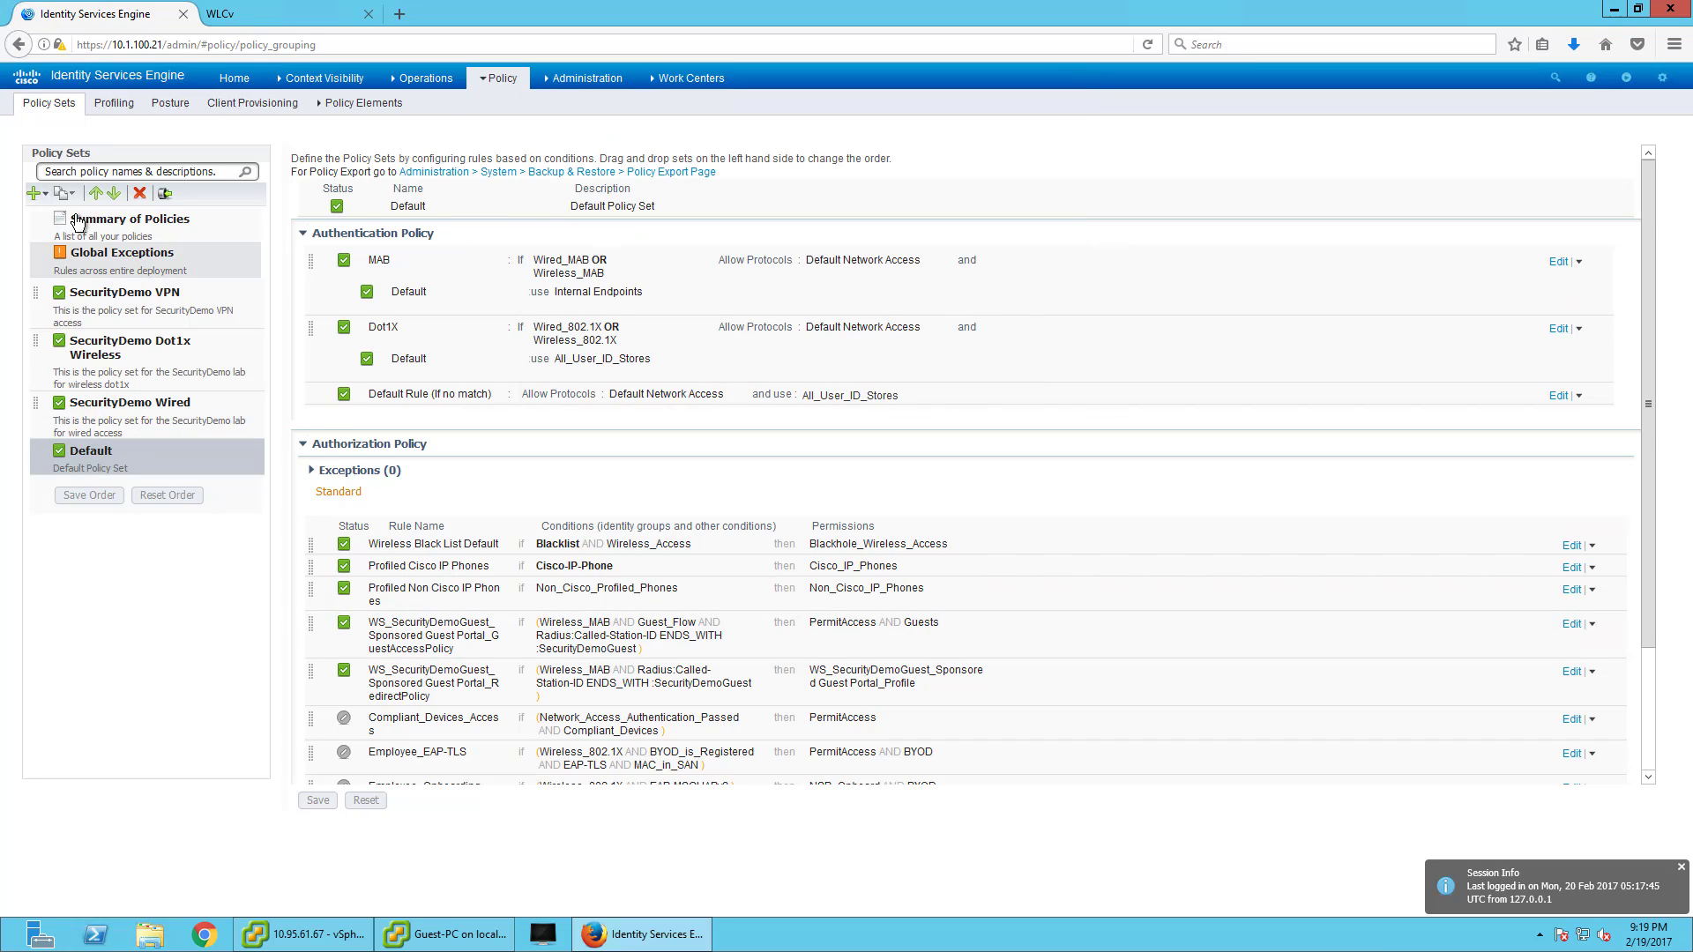
left_click(39, 197)
left_click(57, 206)
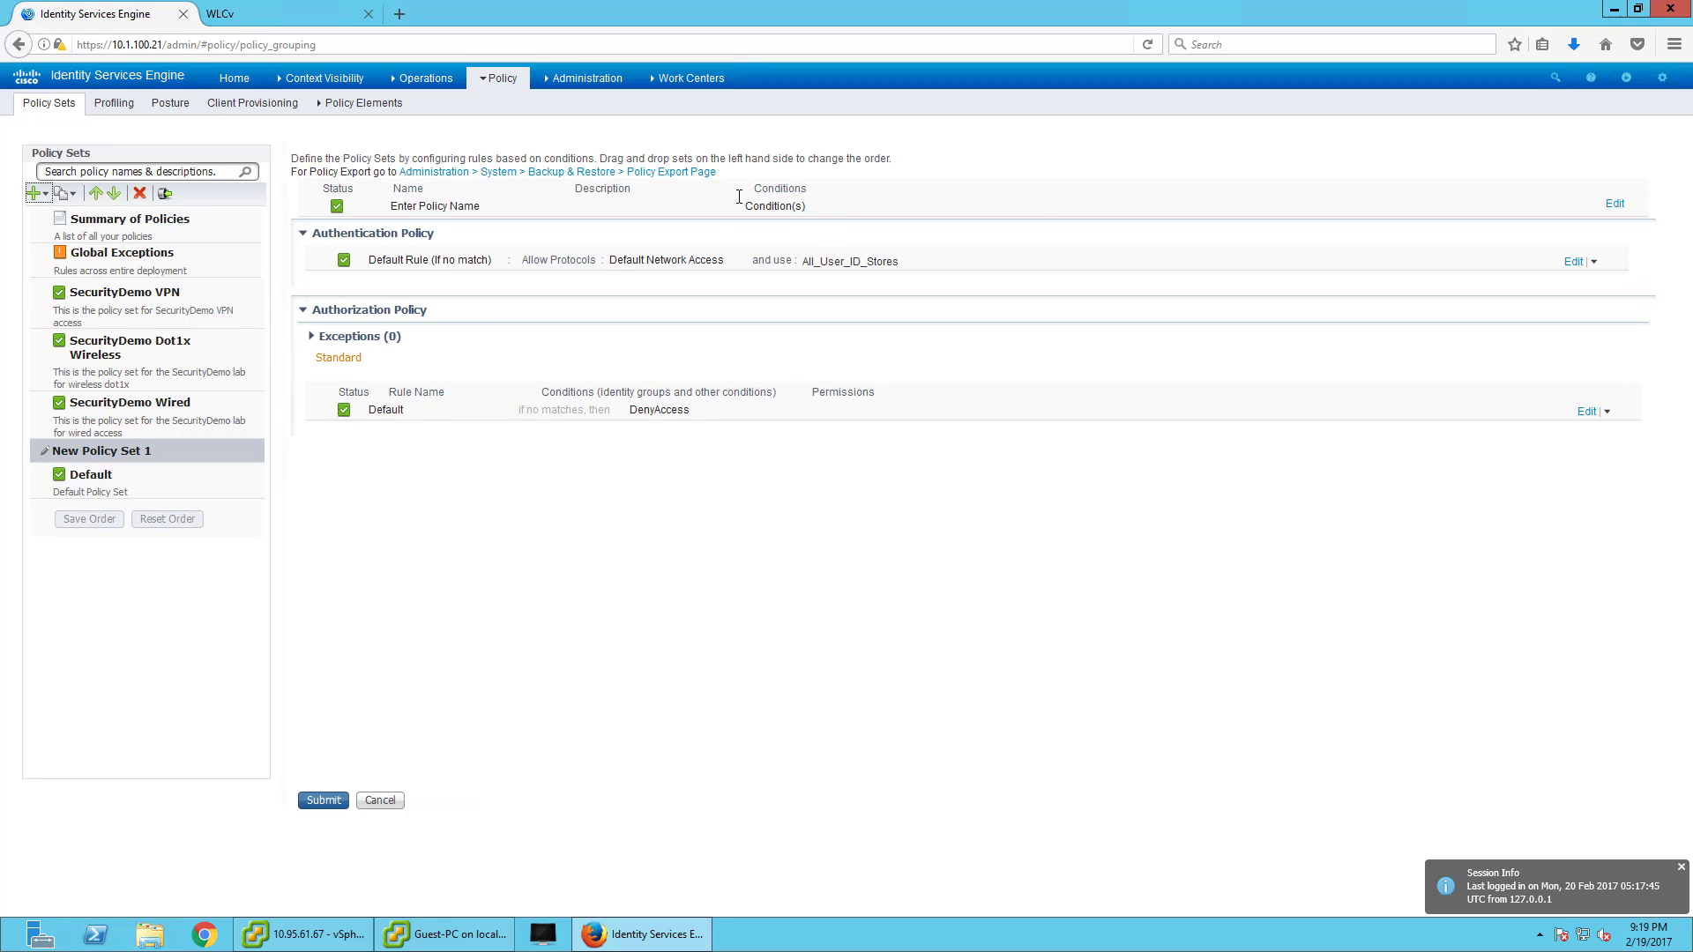
- Name it SecurityDemo Wireless Guest, described as 'This is the policy set for wireless guest in the Security Demo Lab'
left_click(1615, 204)
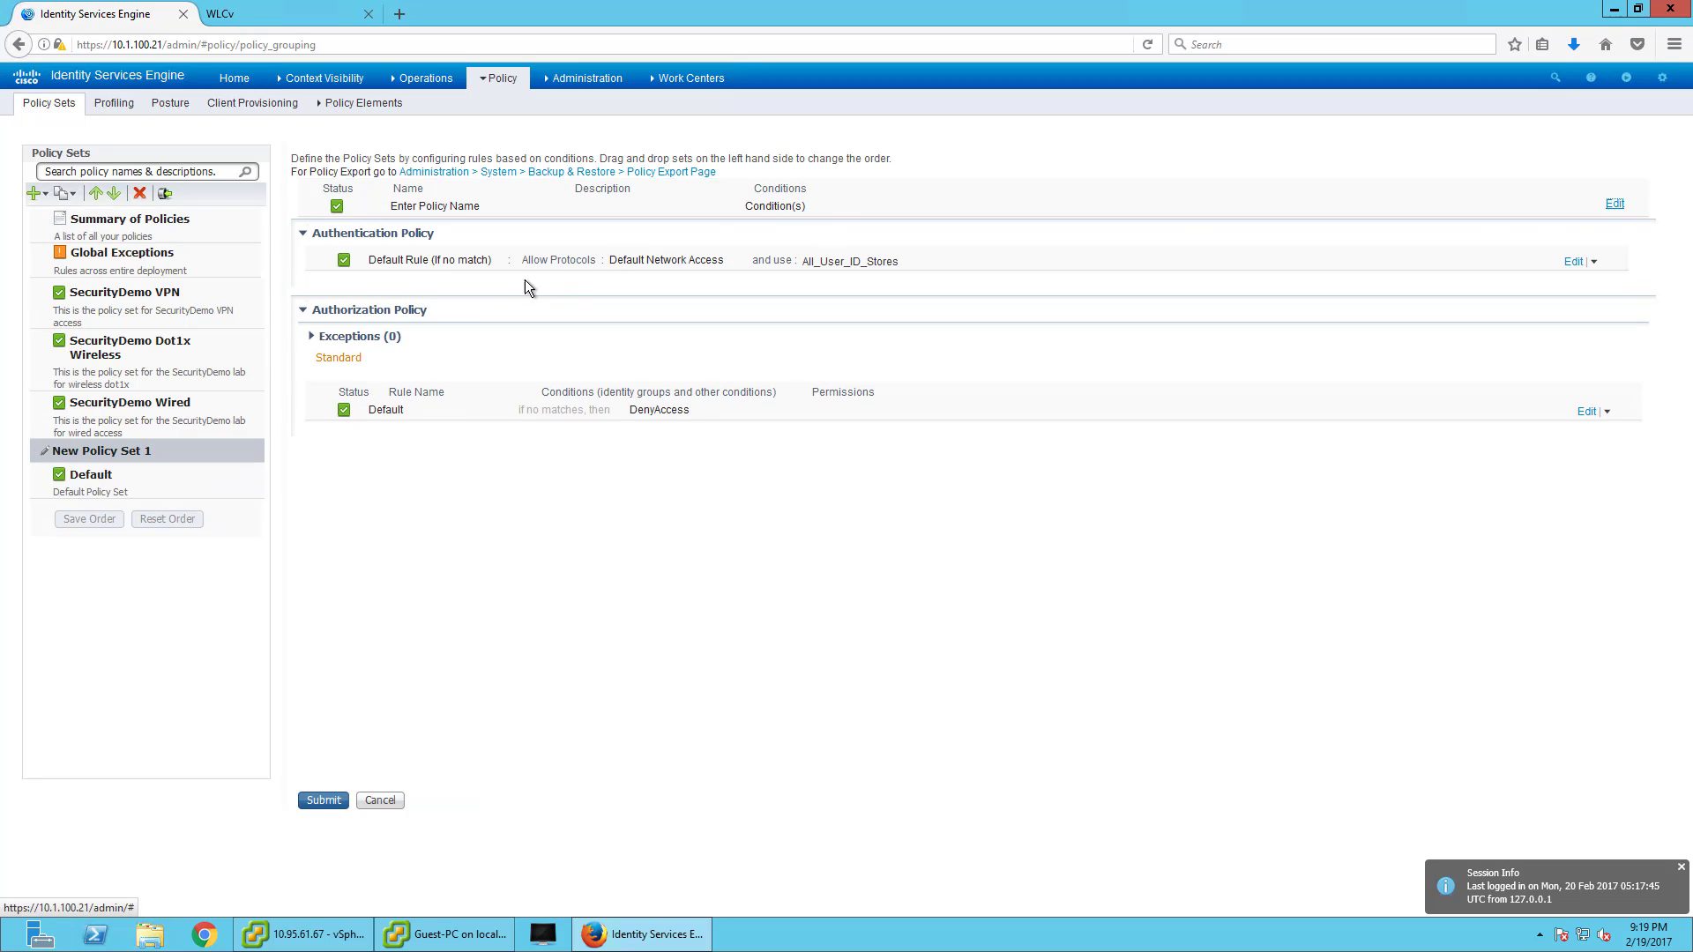
left_click_drag(480, 208, 458, 164)
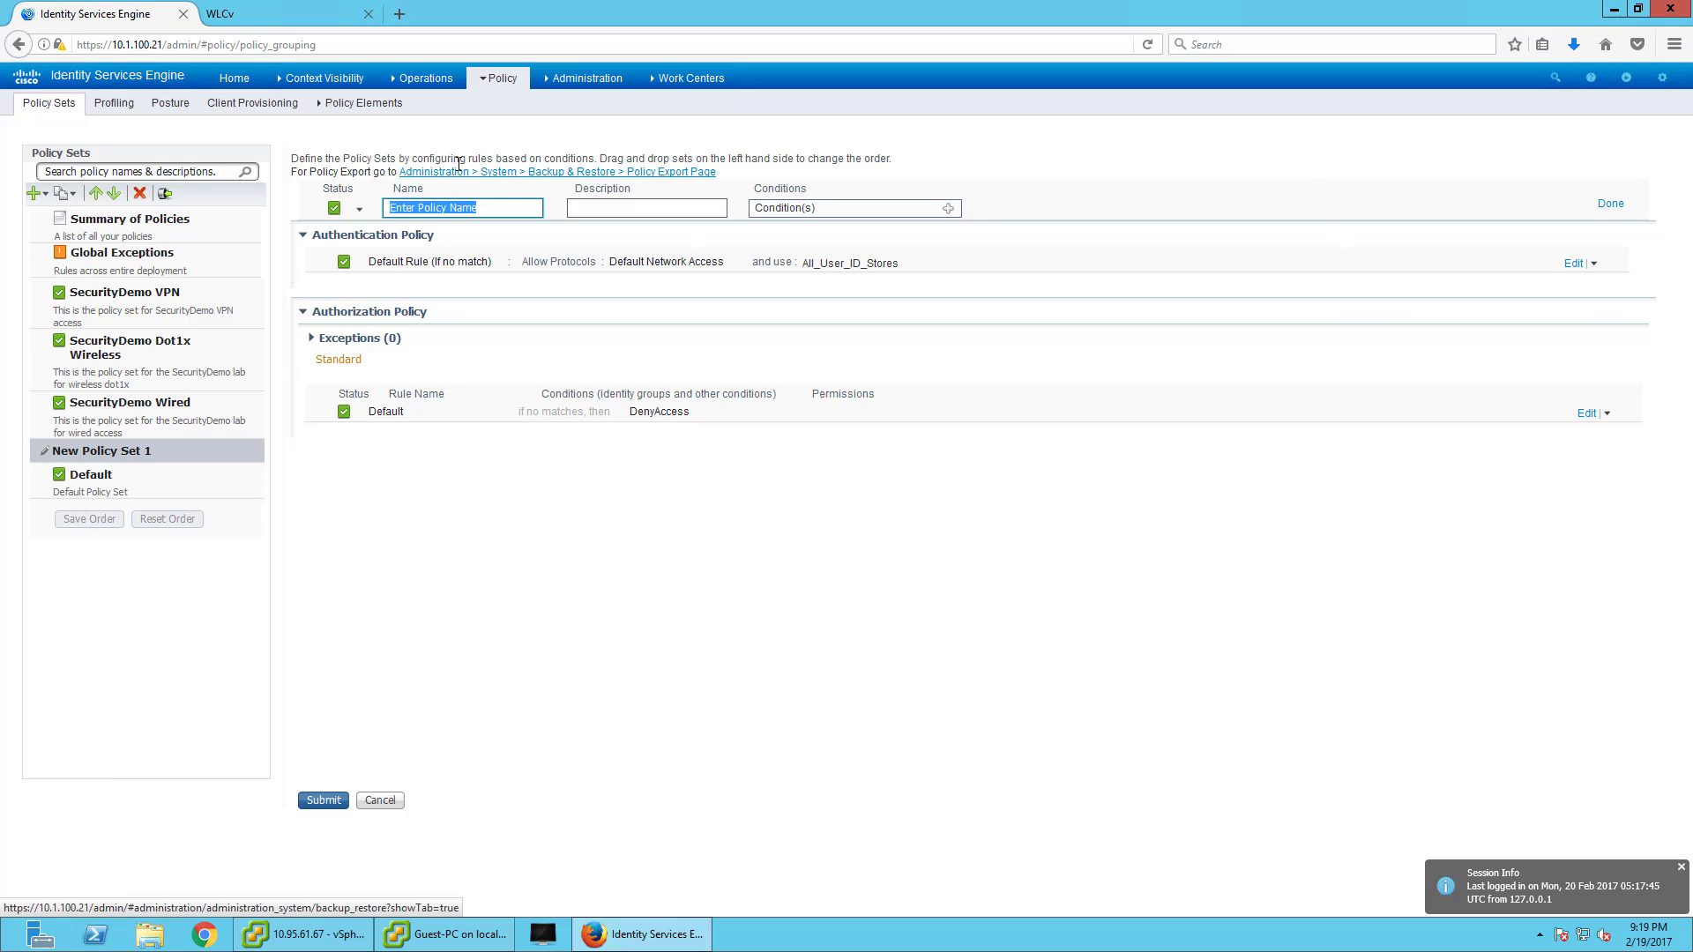
type("SecurityDemo Wireless S")
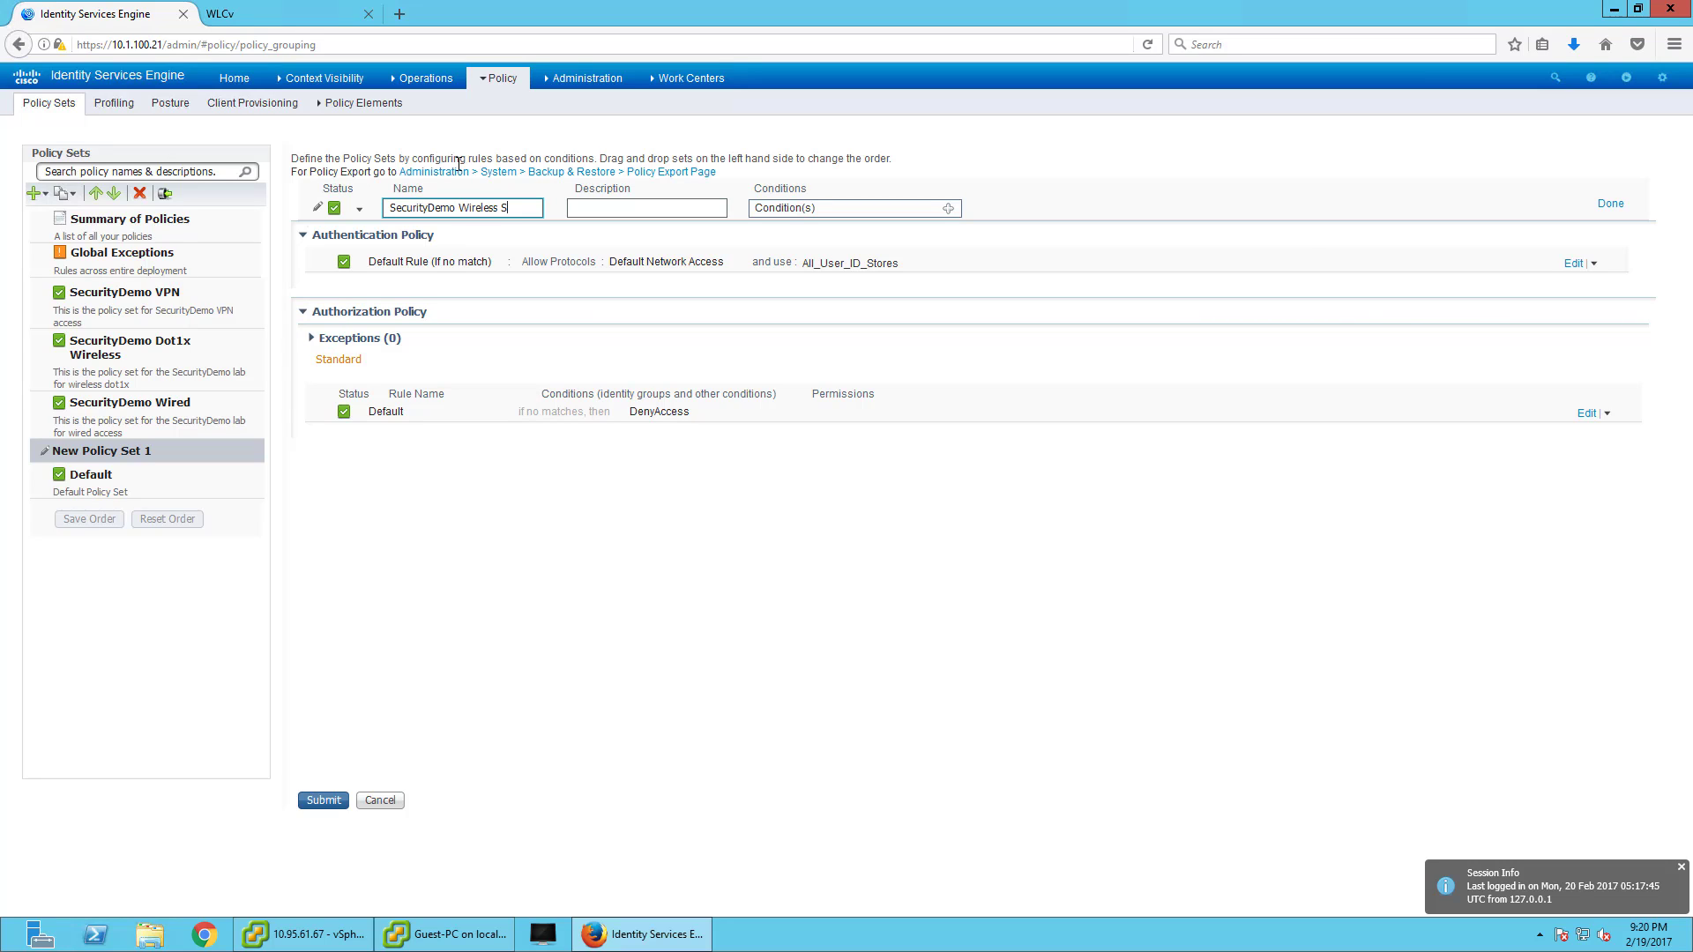
type("sored")
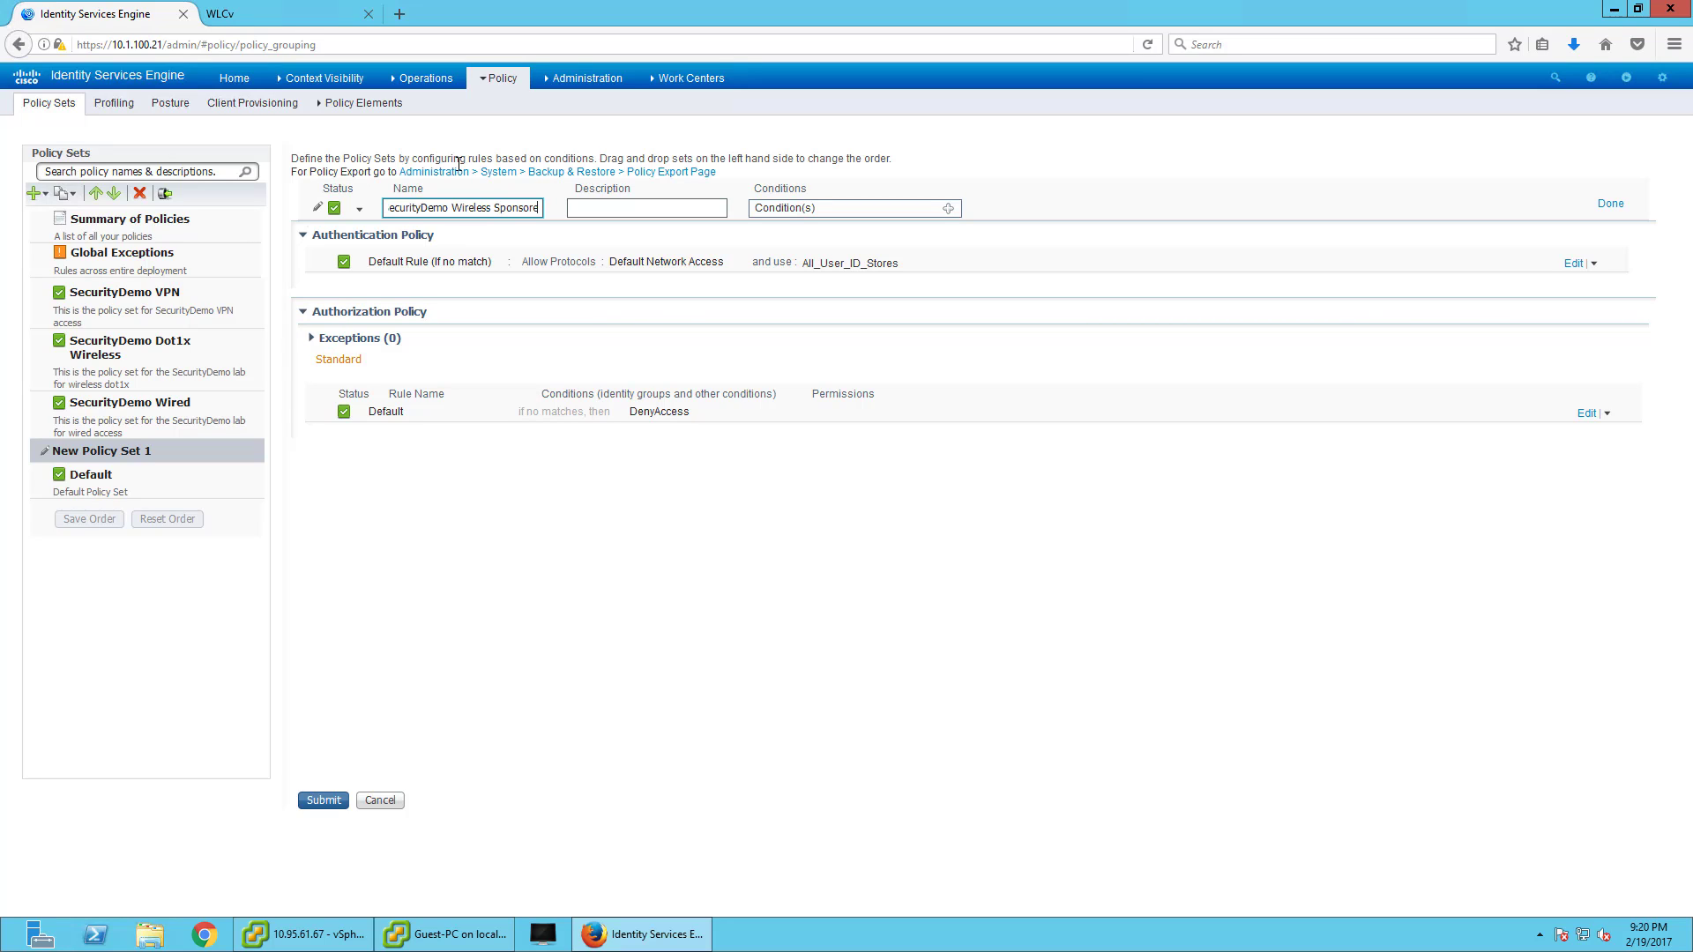
key("BackSpace")
key("Home")
key("BackSpace")
key("BackSpace")
key("BackSpace")
key("BackSpace")
key("BackSpace")
key("BackSpace")
key("BackSpace")
key("BackSpace")
key("BackSpace")
key("BackSpace")
key("BackSpace")
key("BackSpace")
key("BackSpace")
key("BackSpace")
left_click(647, 208)
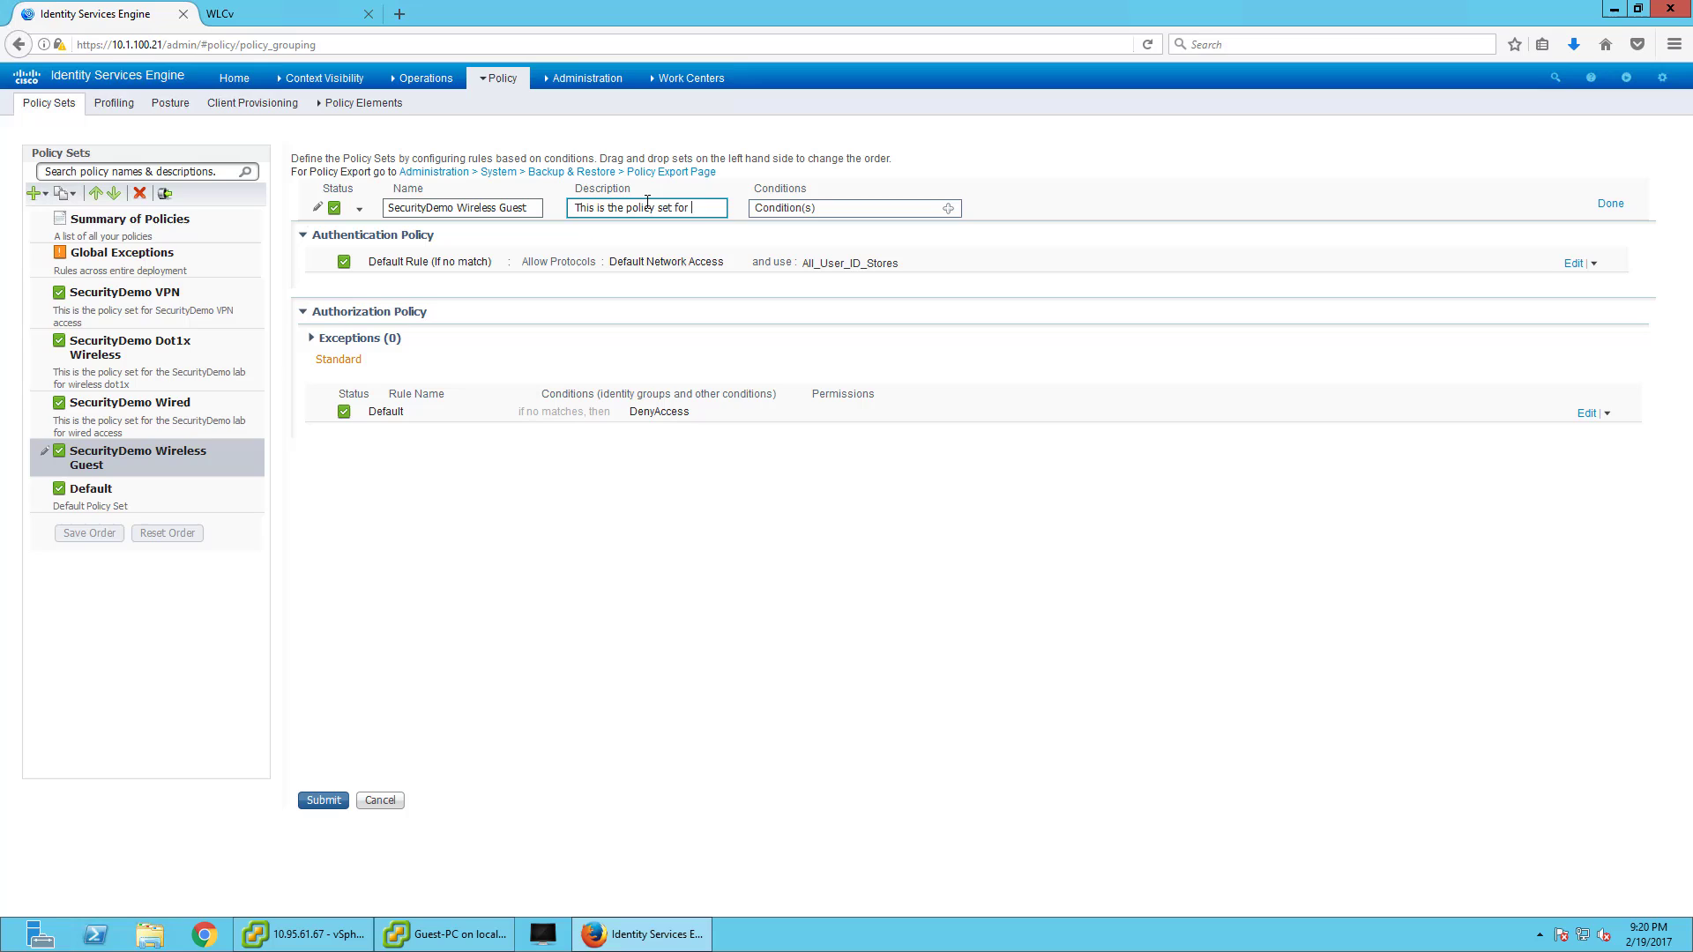
type("This is the policy set for wireless Guest")
key("BackSpace")
key("BackSpace")
key("BackSpace")
key("BackSpace")
key("BackSpace")
type("guest in the Security Demo Lab")
- Give the policy set the Wireless_MAB compound condition and save it
left_click(946, 208)
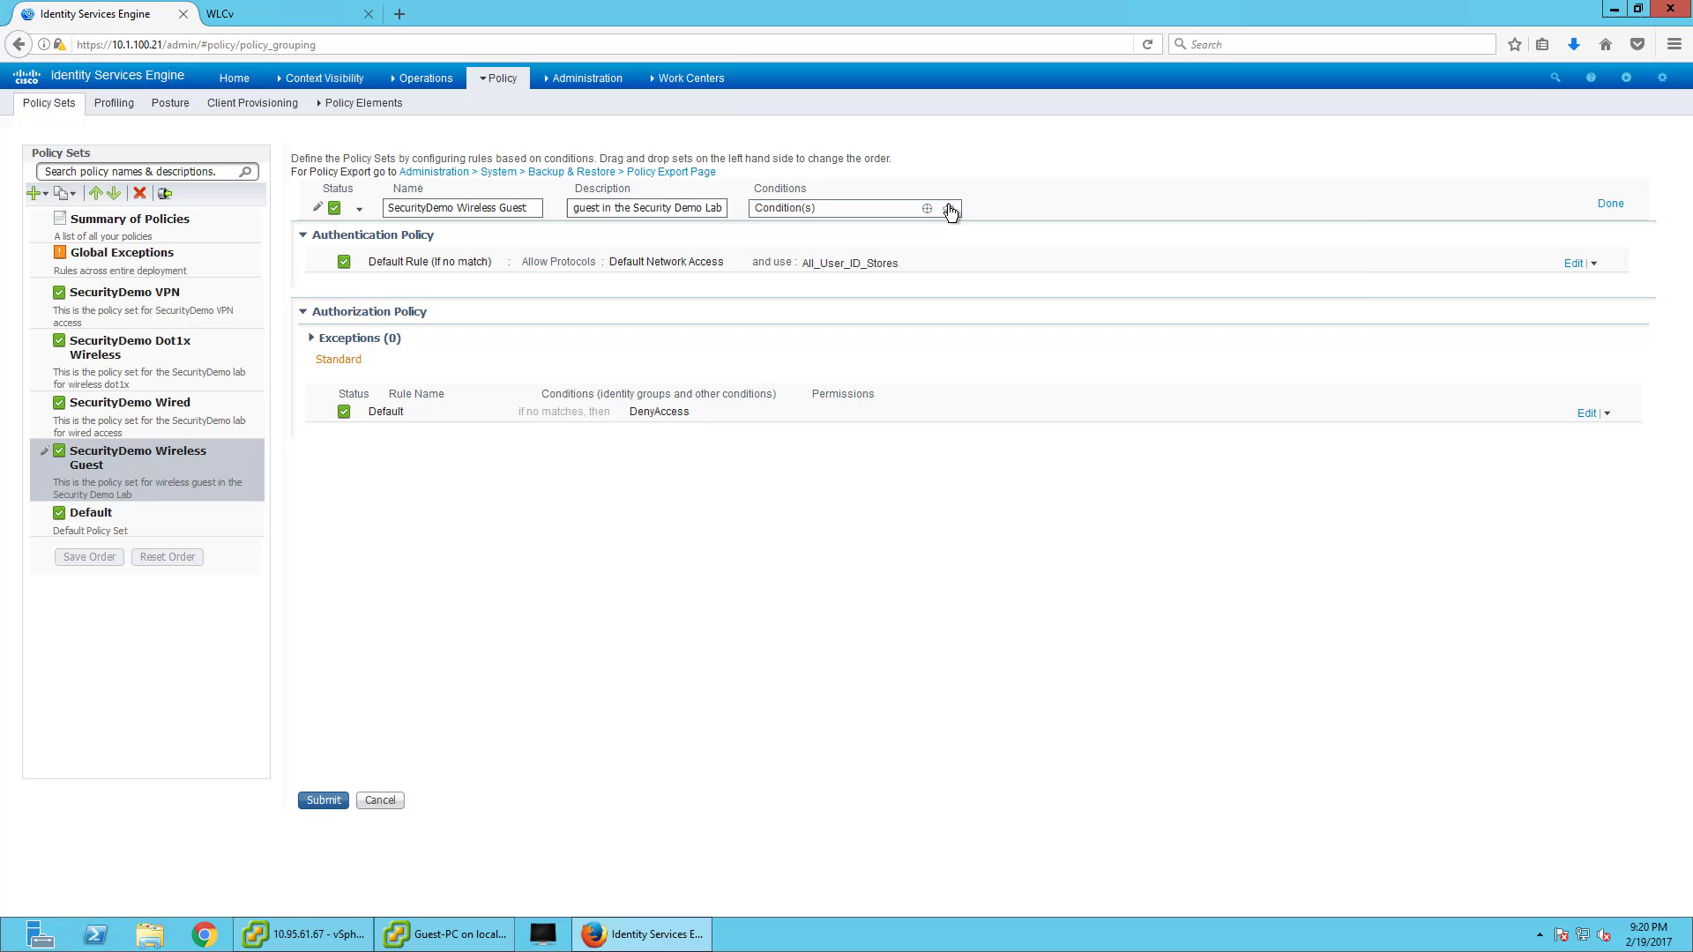
left_click(1005, 256)
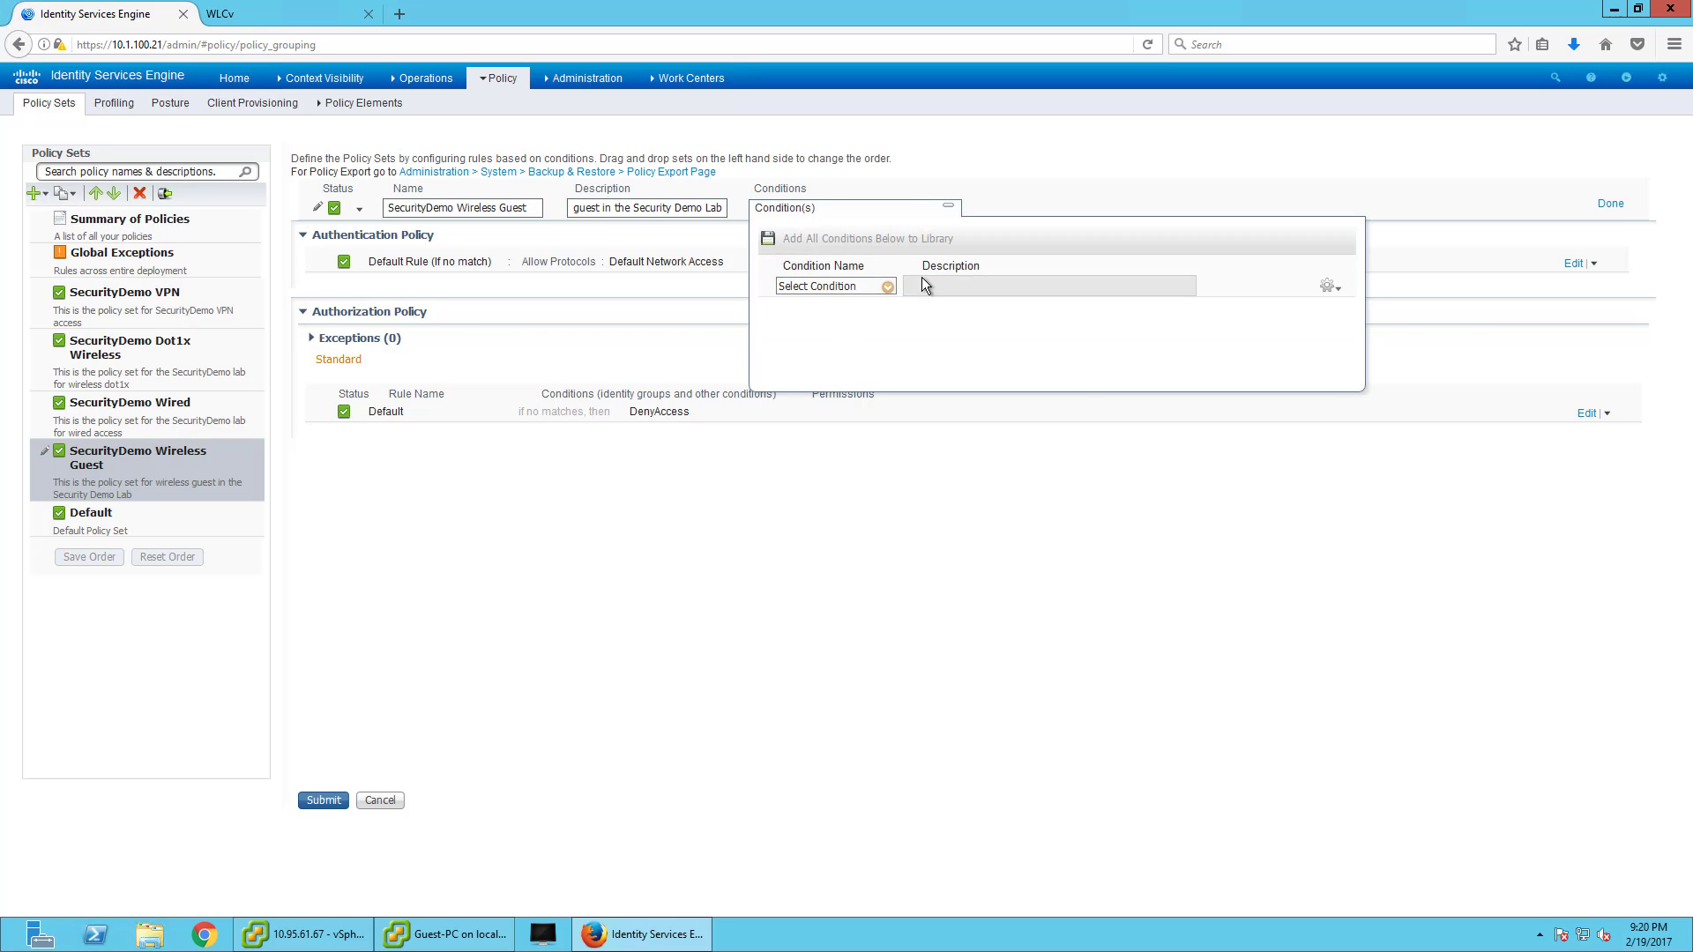
left_click(888, 286)
left_click(961, 393)
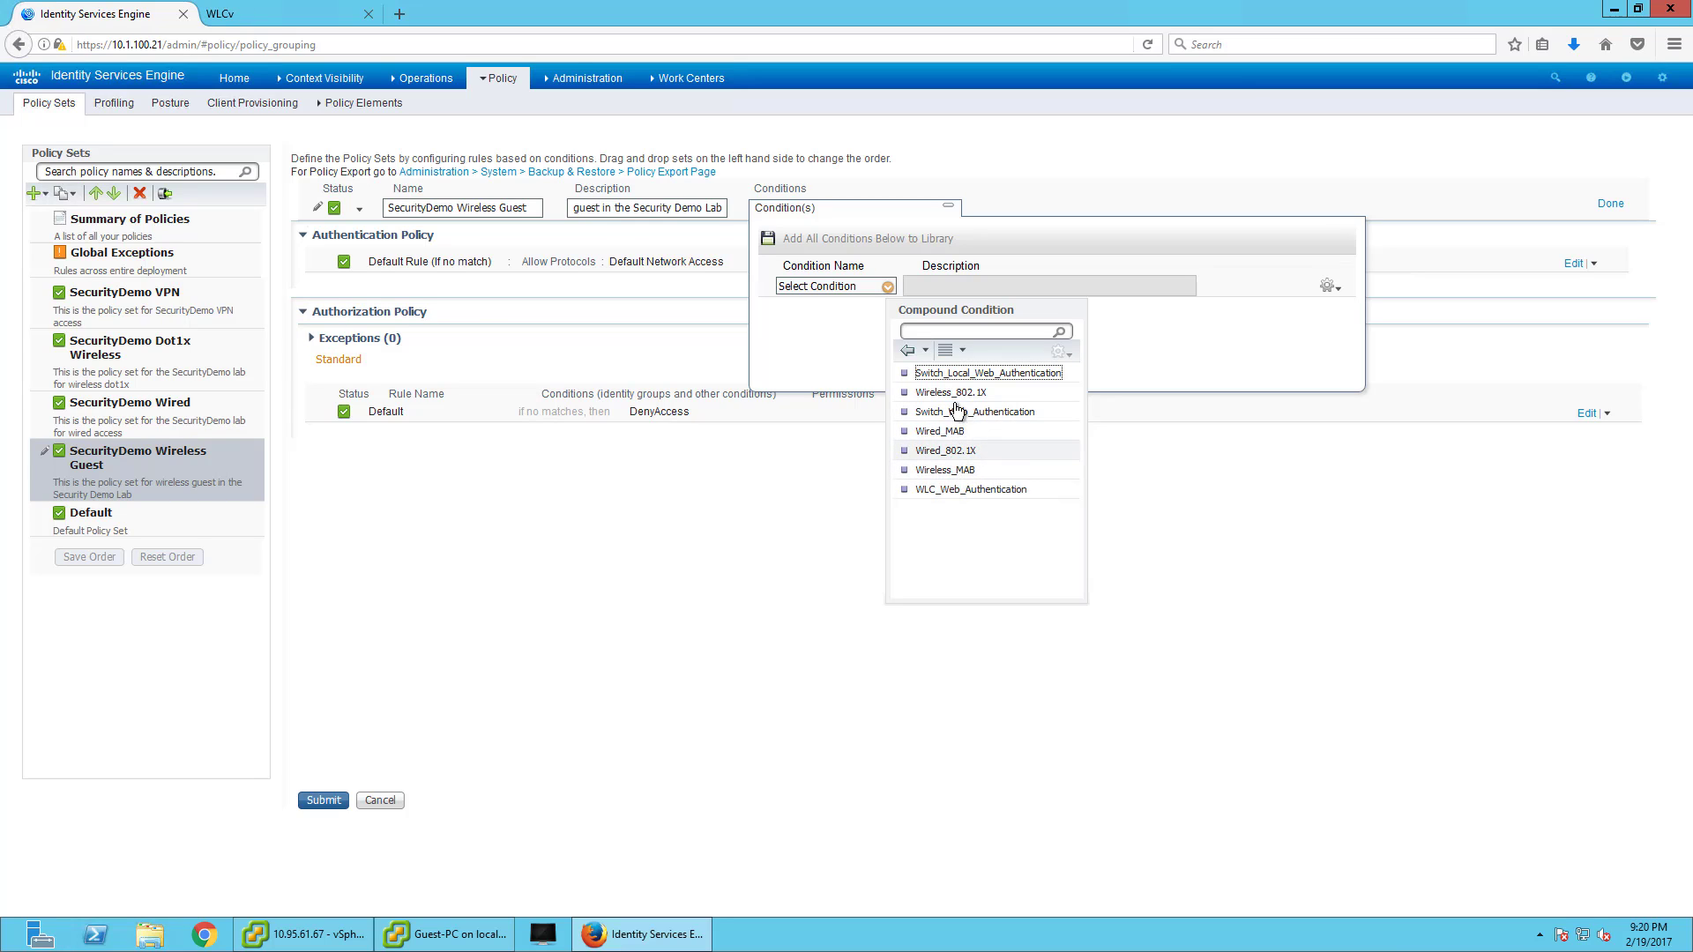
left_click(948, 470)
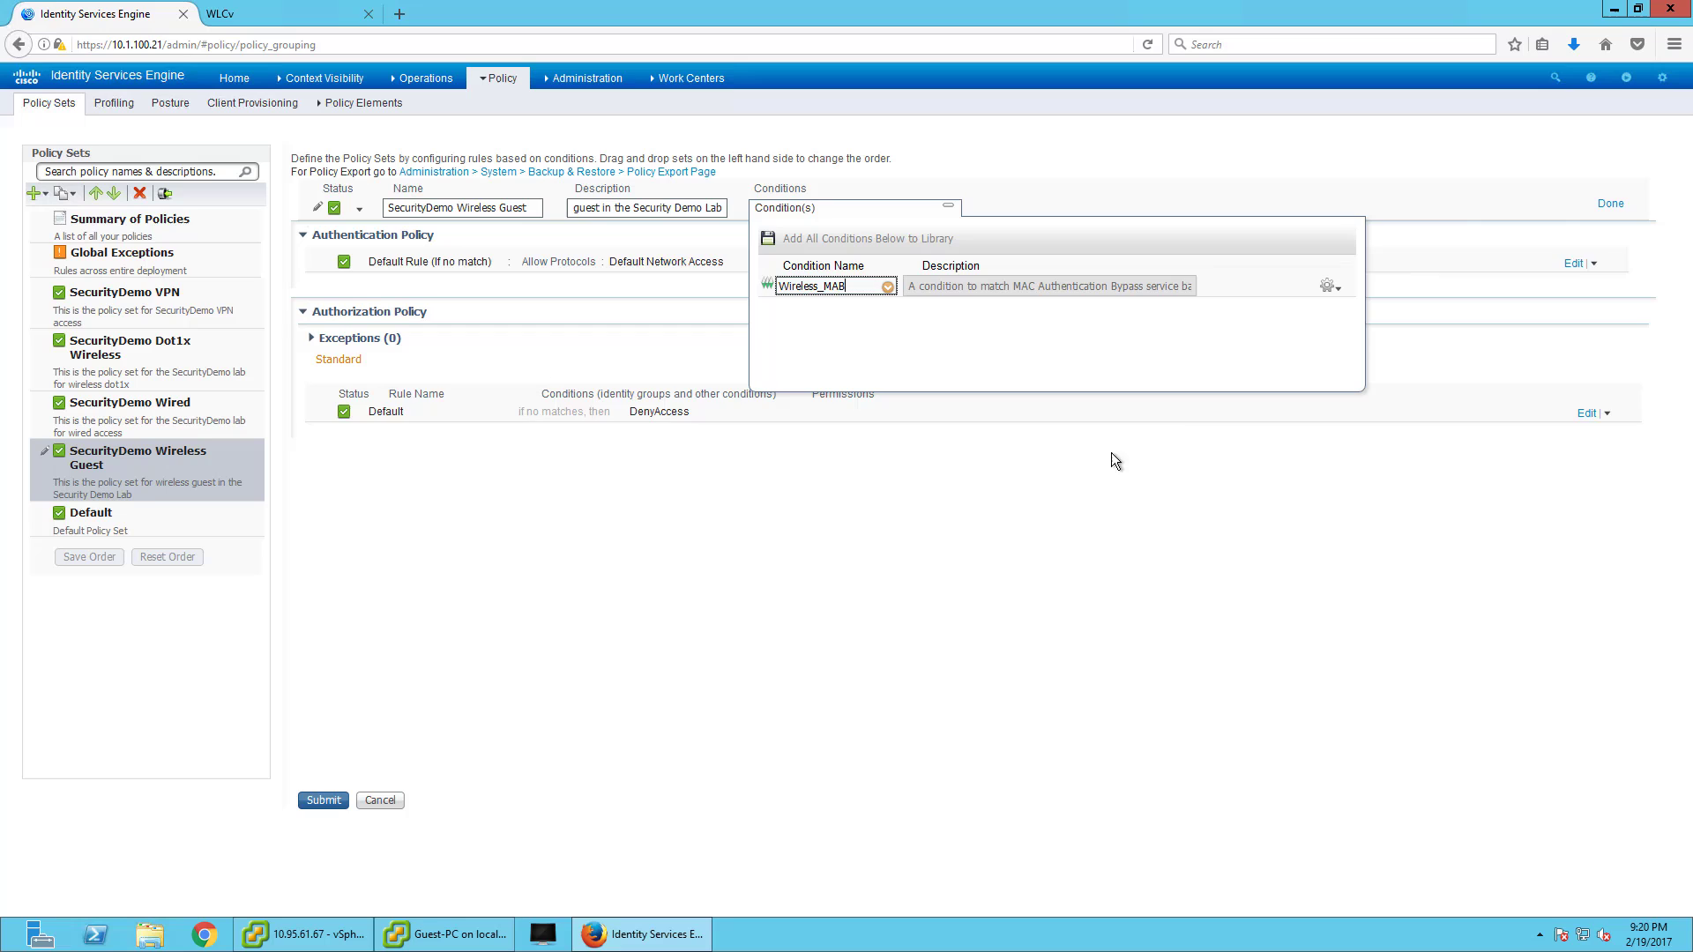
left_click(1602, 207)
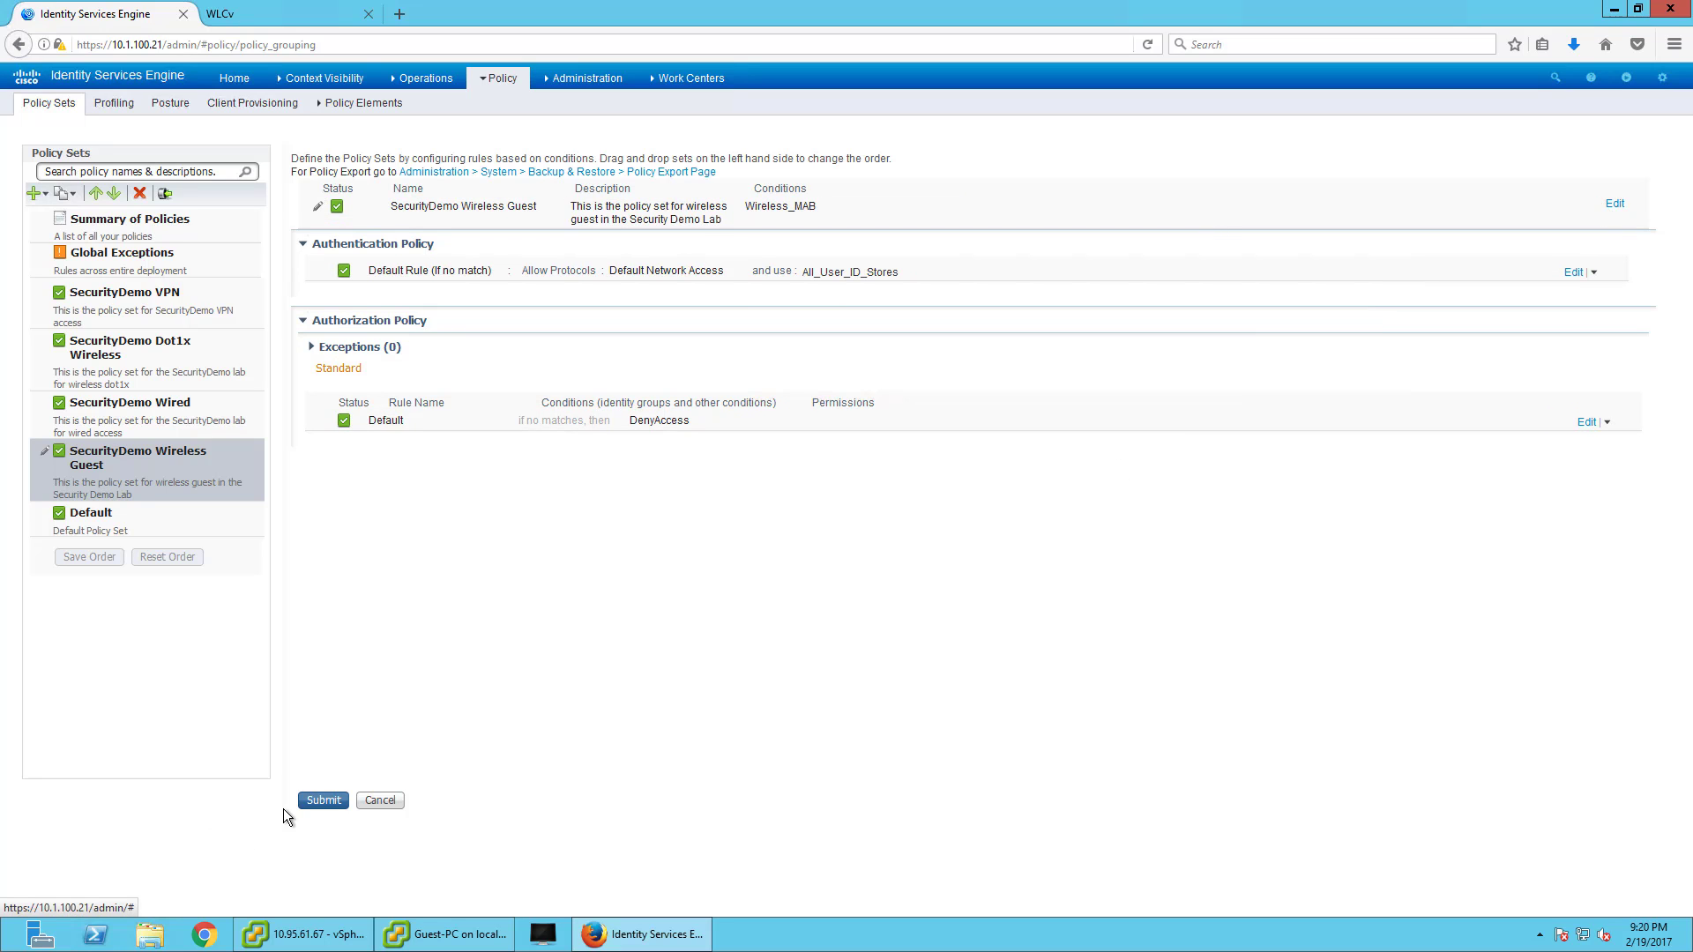
left_click(311, 802)
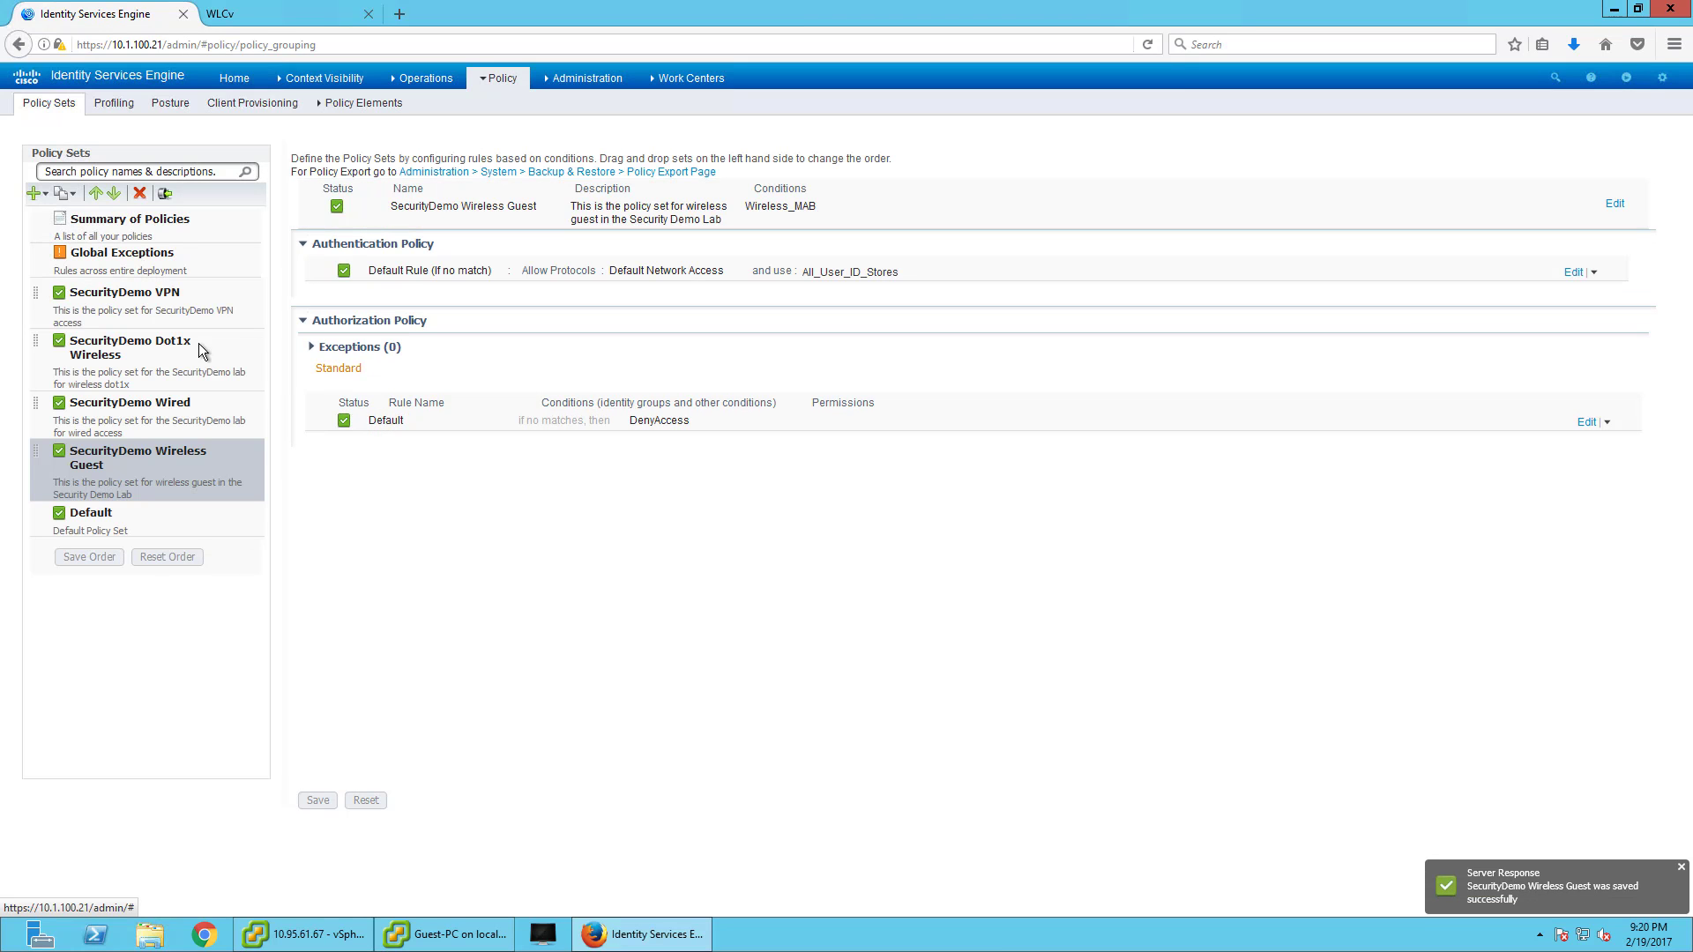
- Copy both WS_SecurityDemoGuest authorization rules and the MAB rule from Default into the new set
left_click(165, 193)
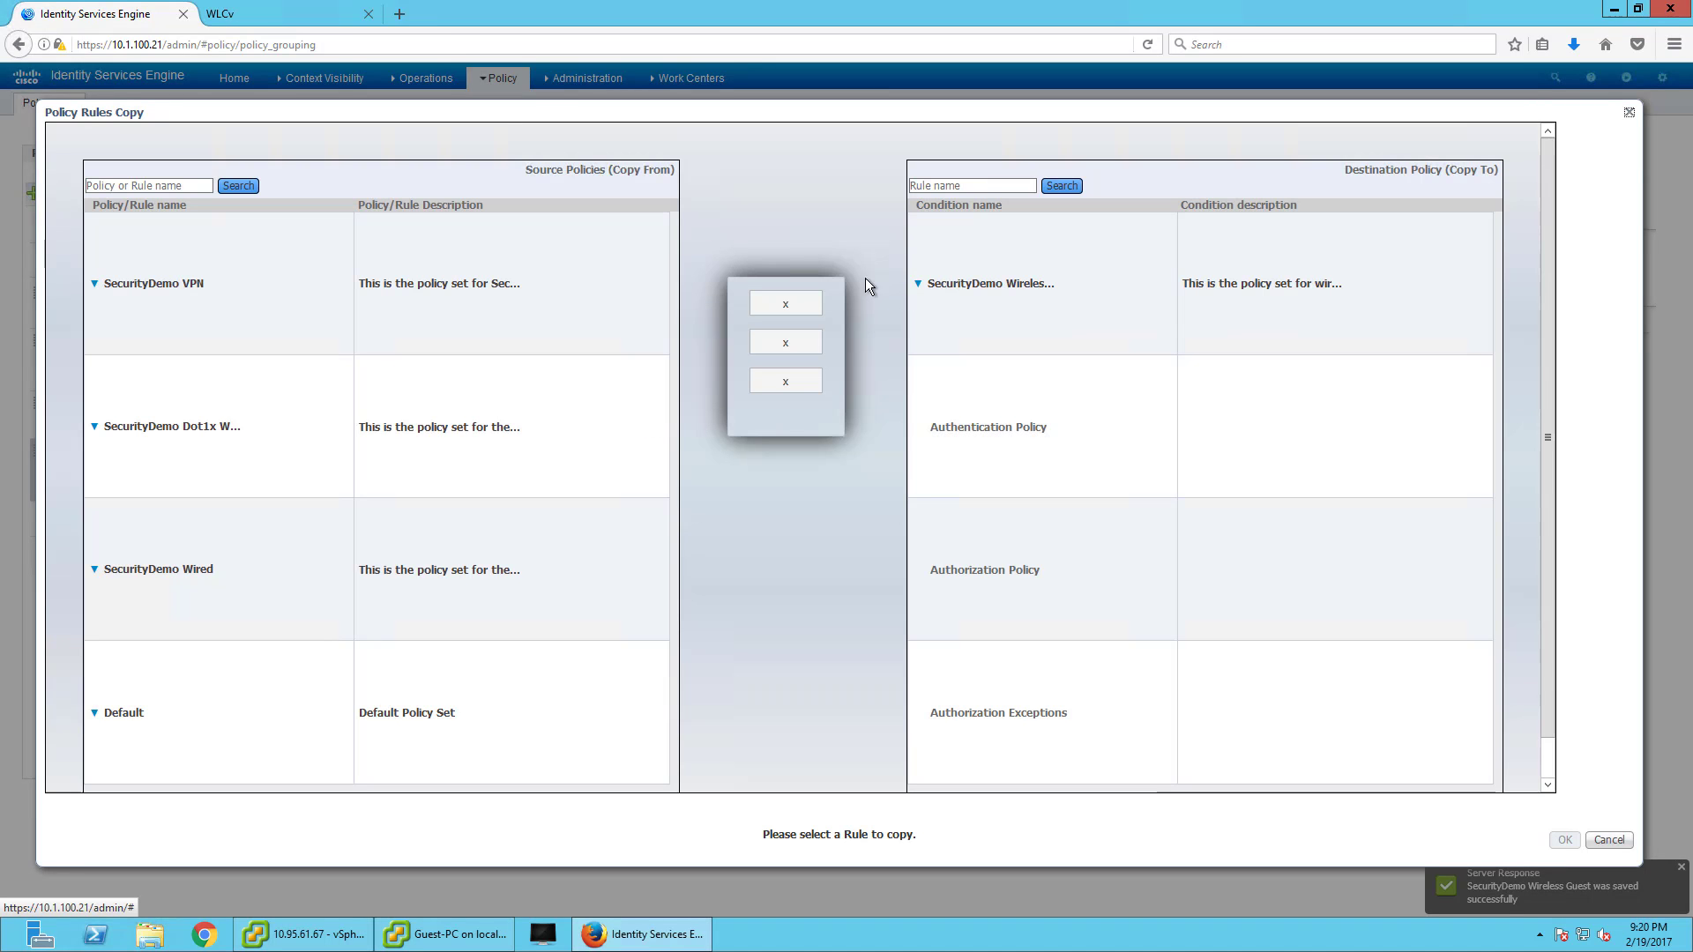
scroll(450, 705, "down", 1)
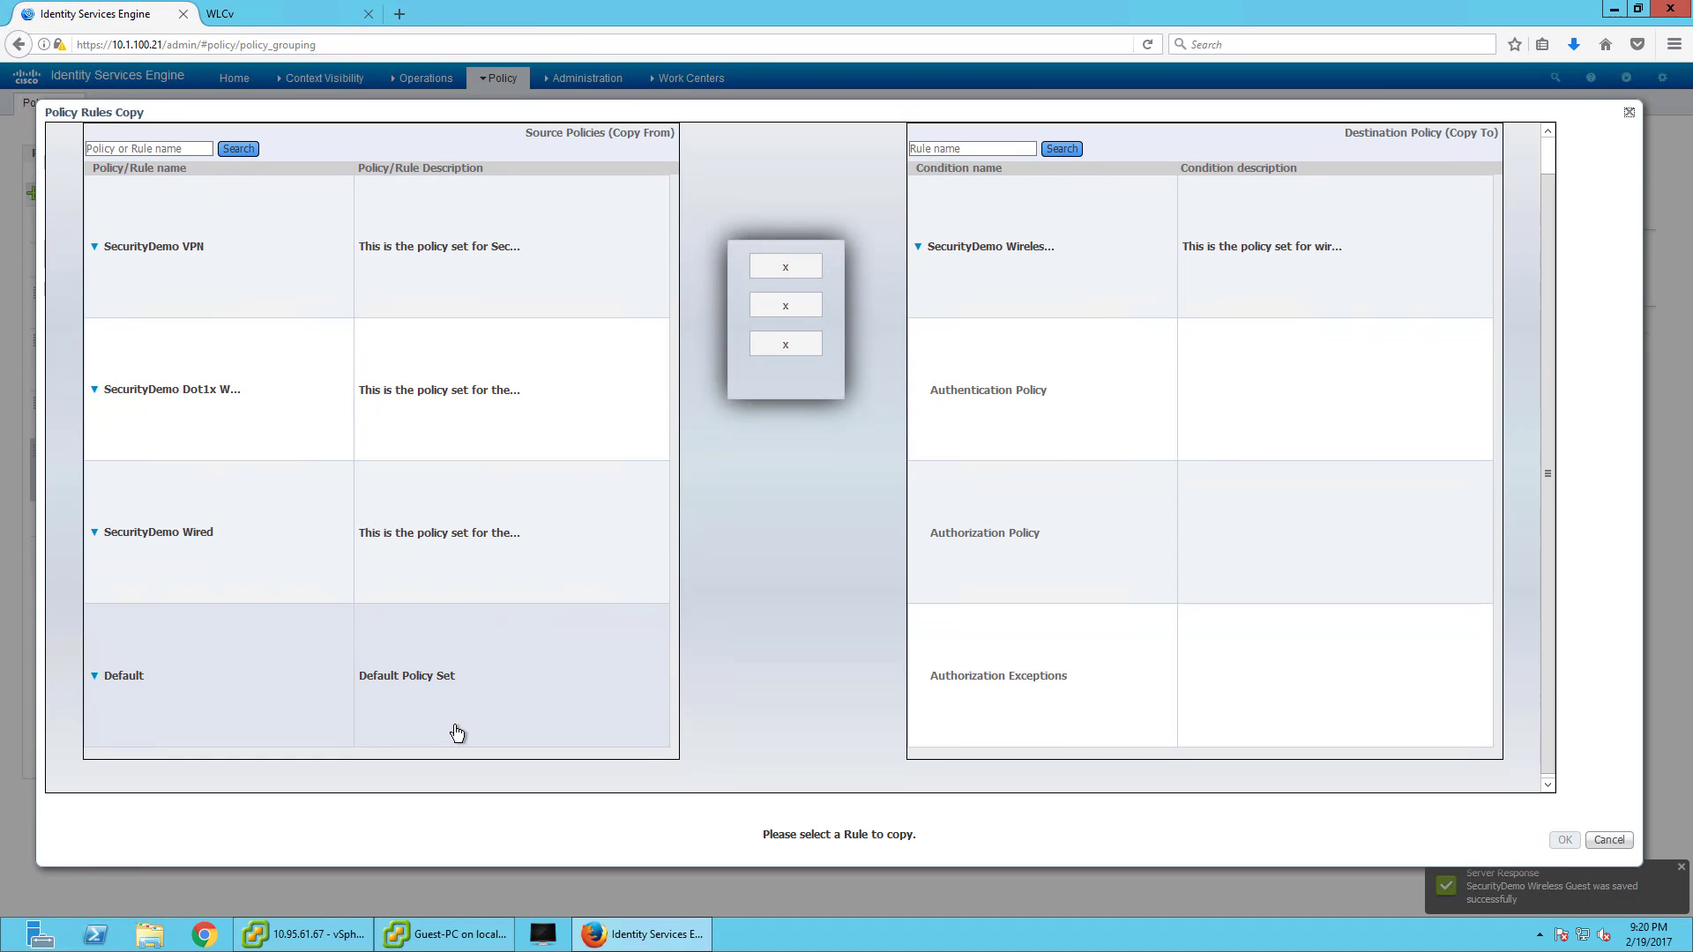
left_click(170, 684)
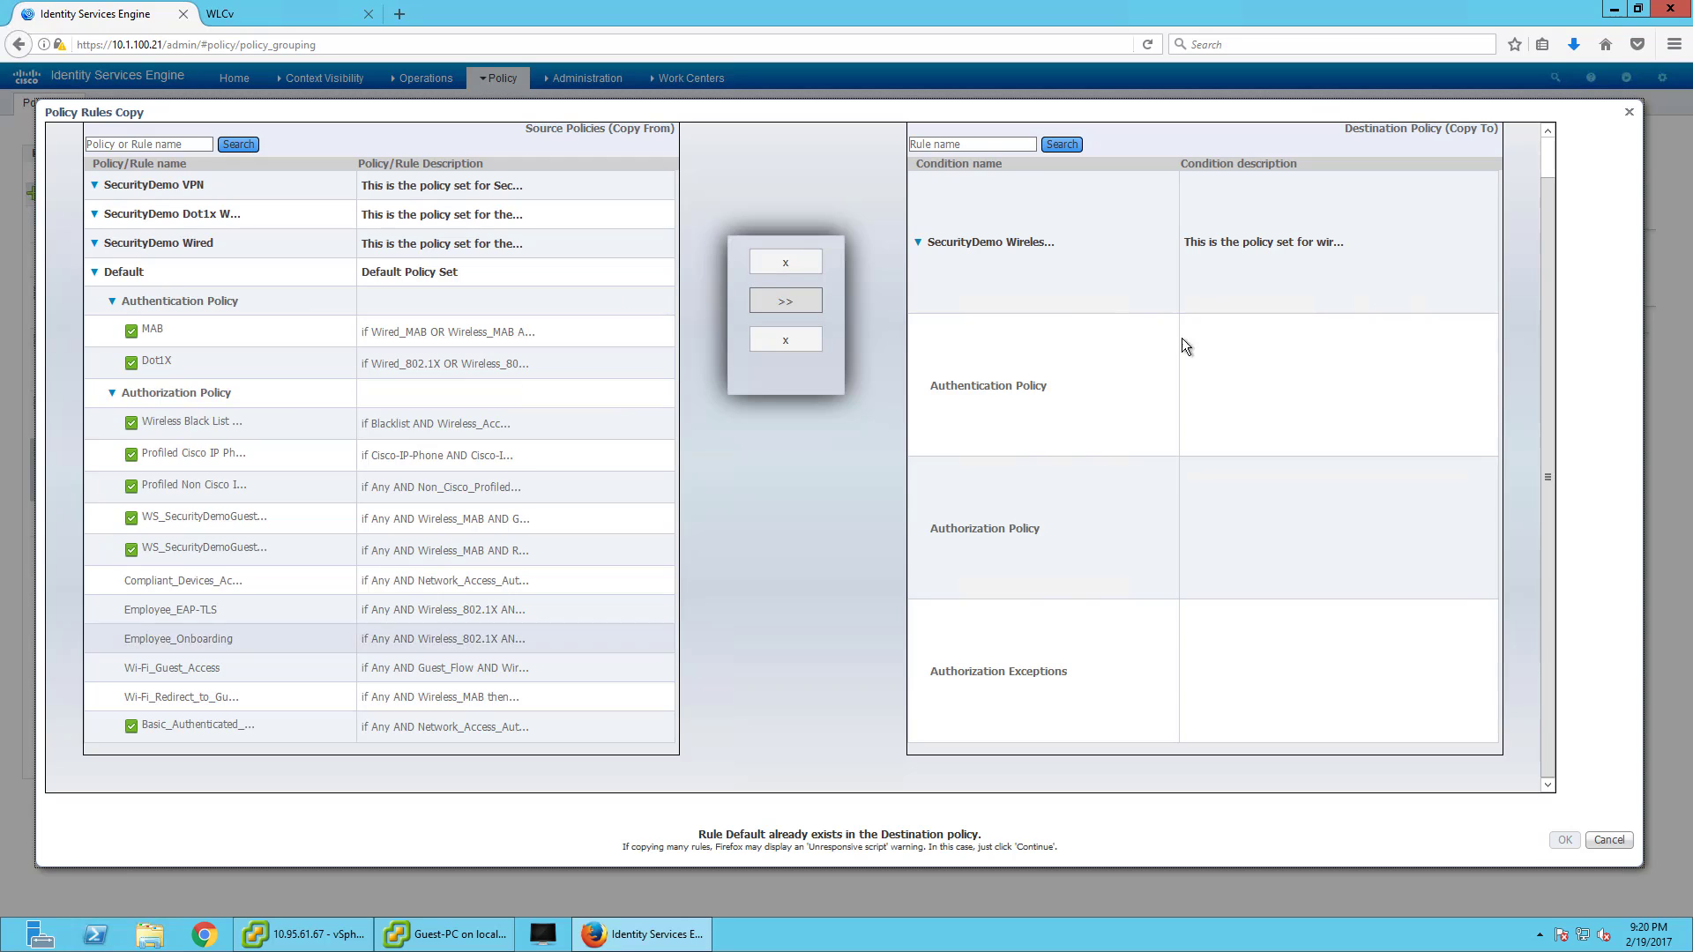
left_click(241, 517)
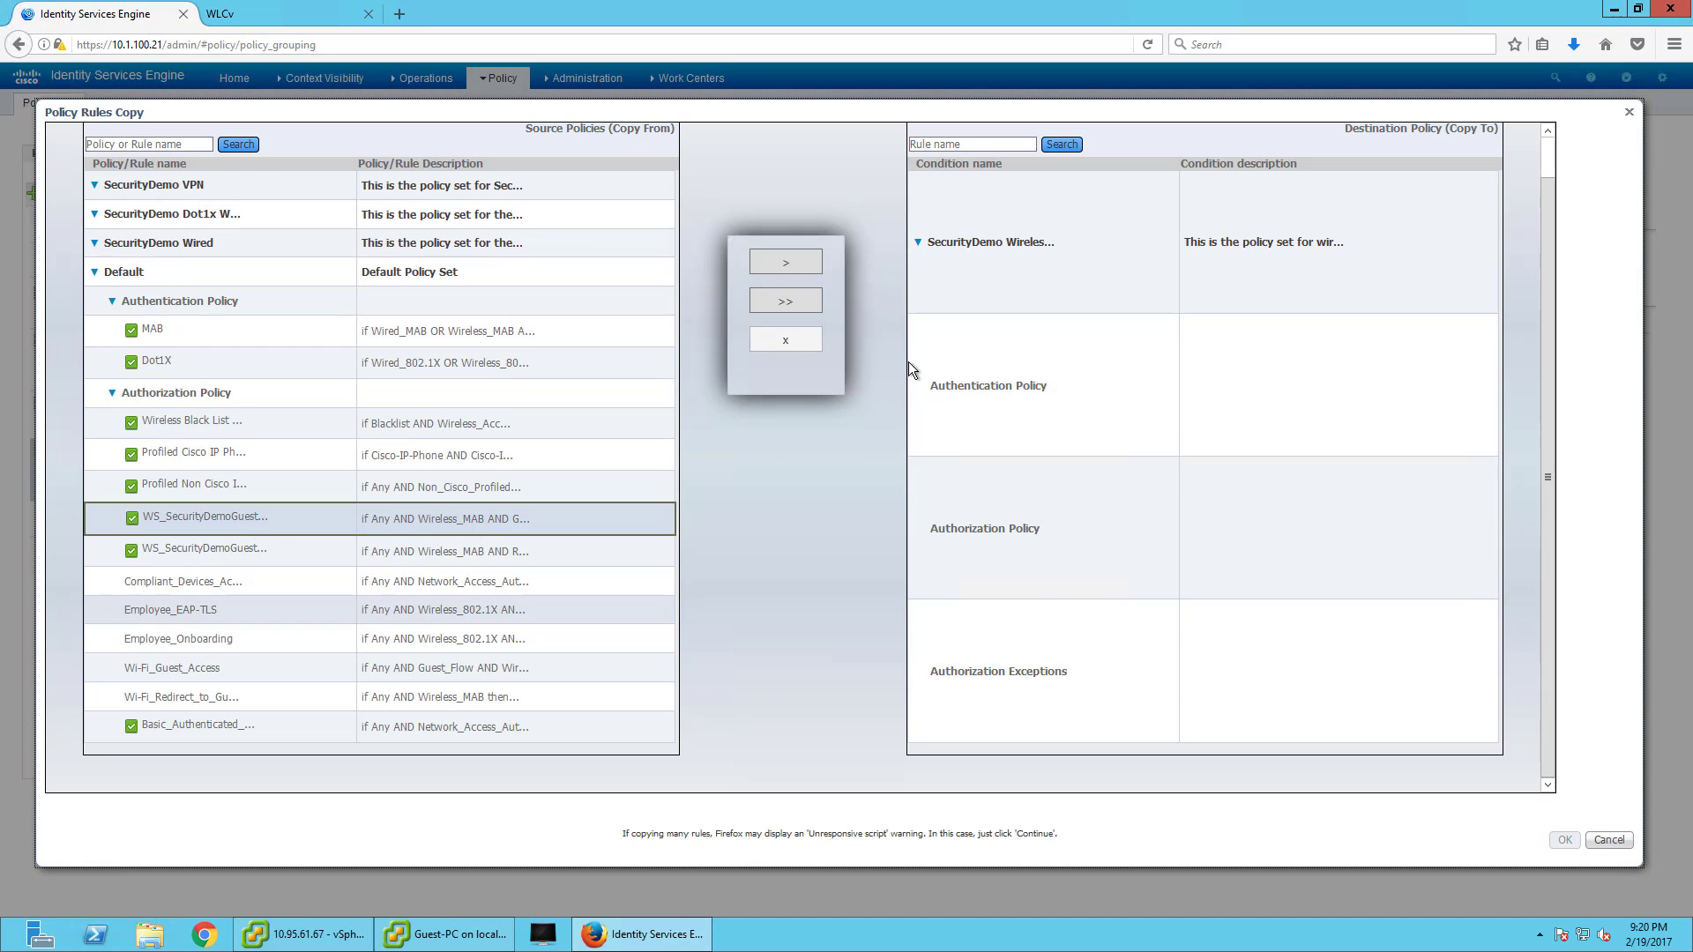
left_click(785, 262)
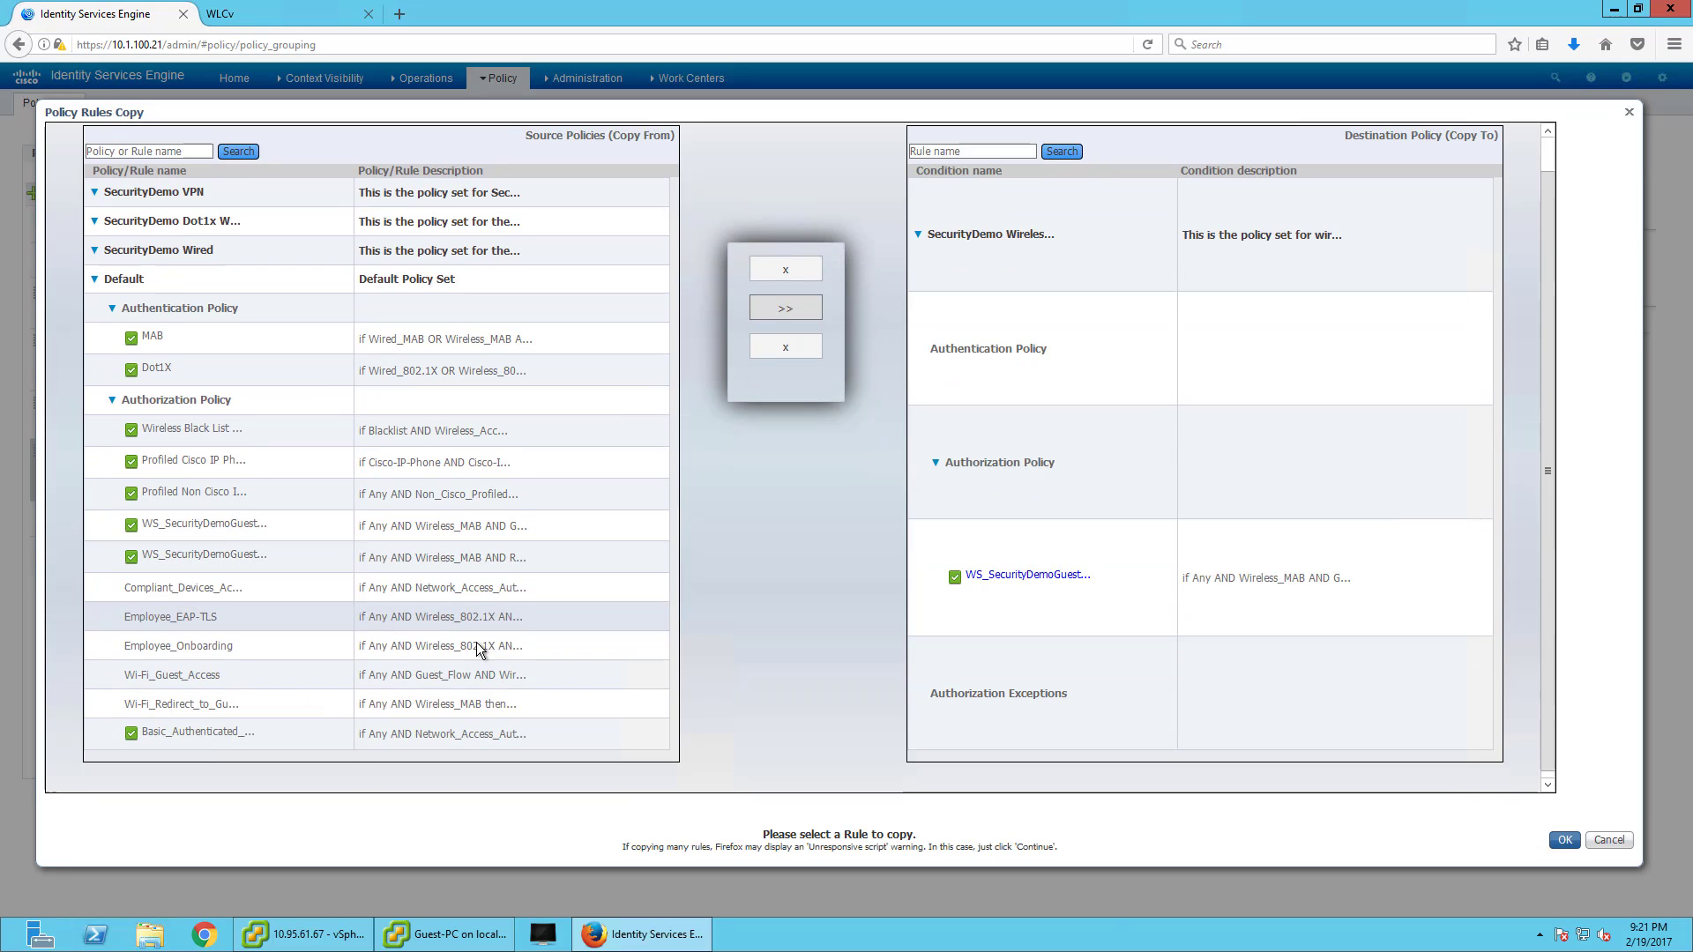
left_click(293, 545)
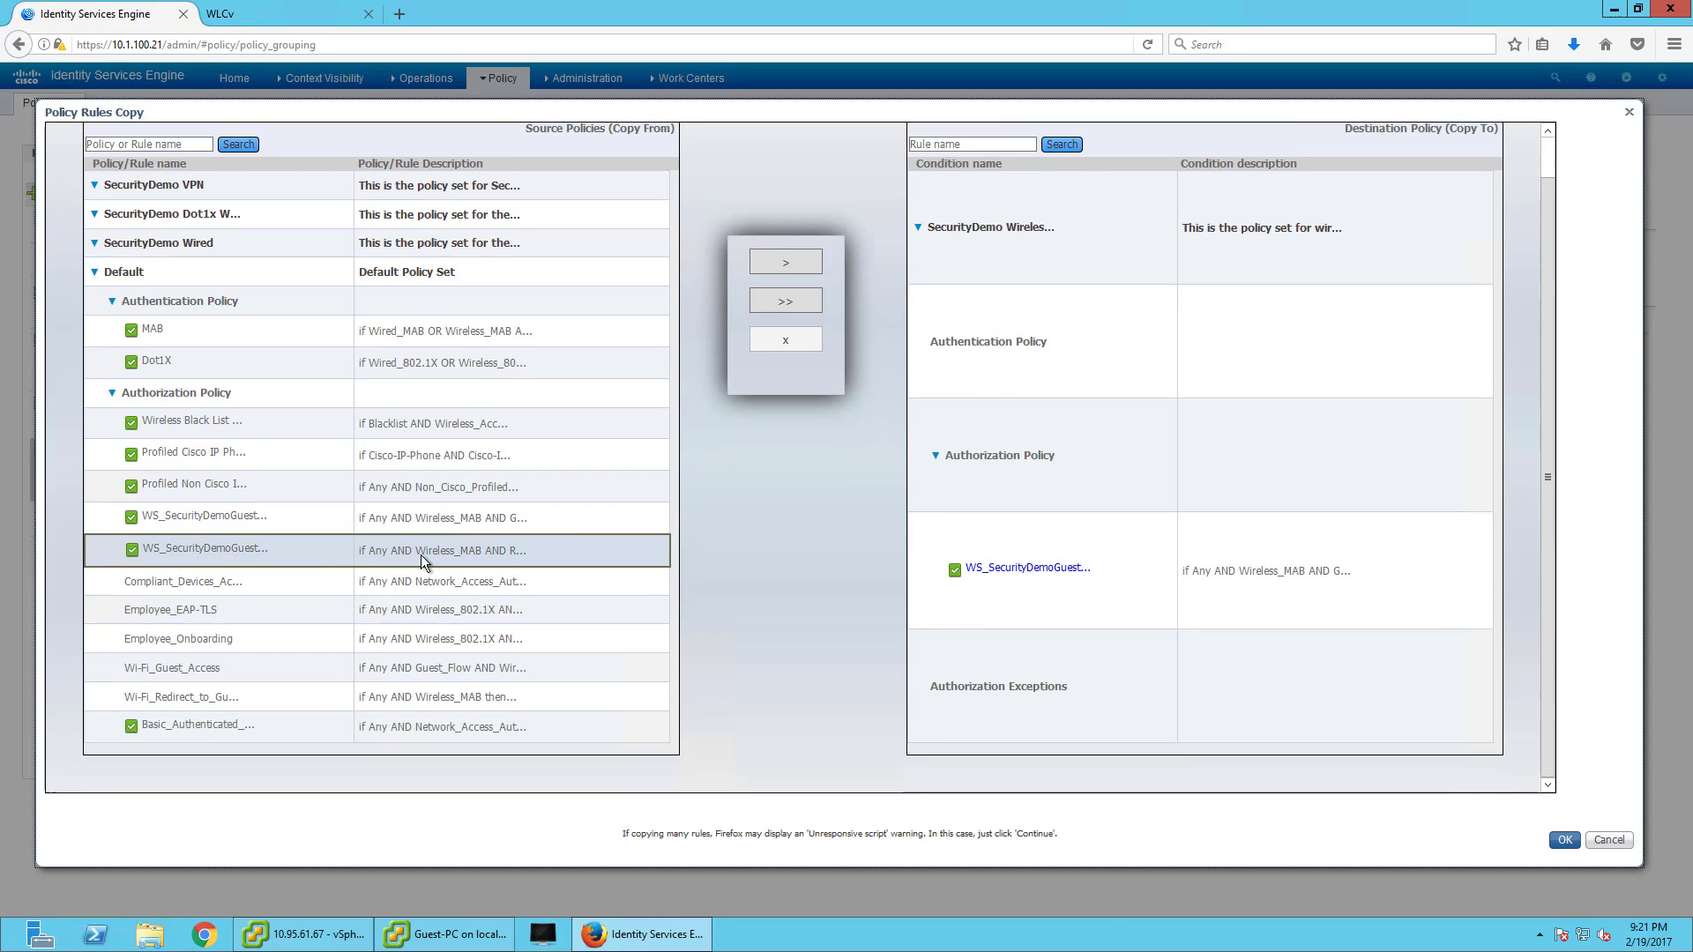
left_click(804, 270)
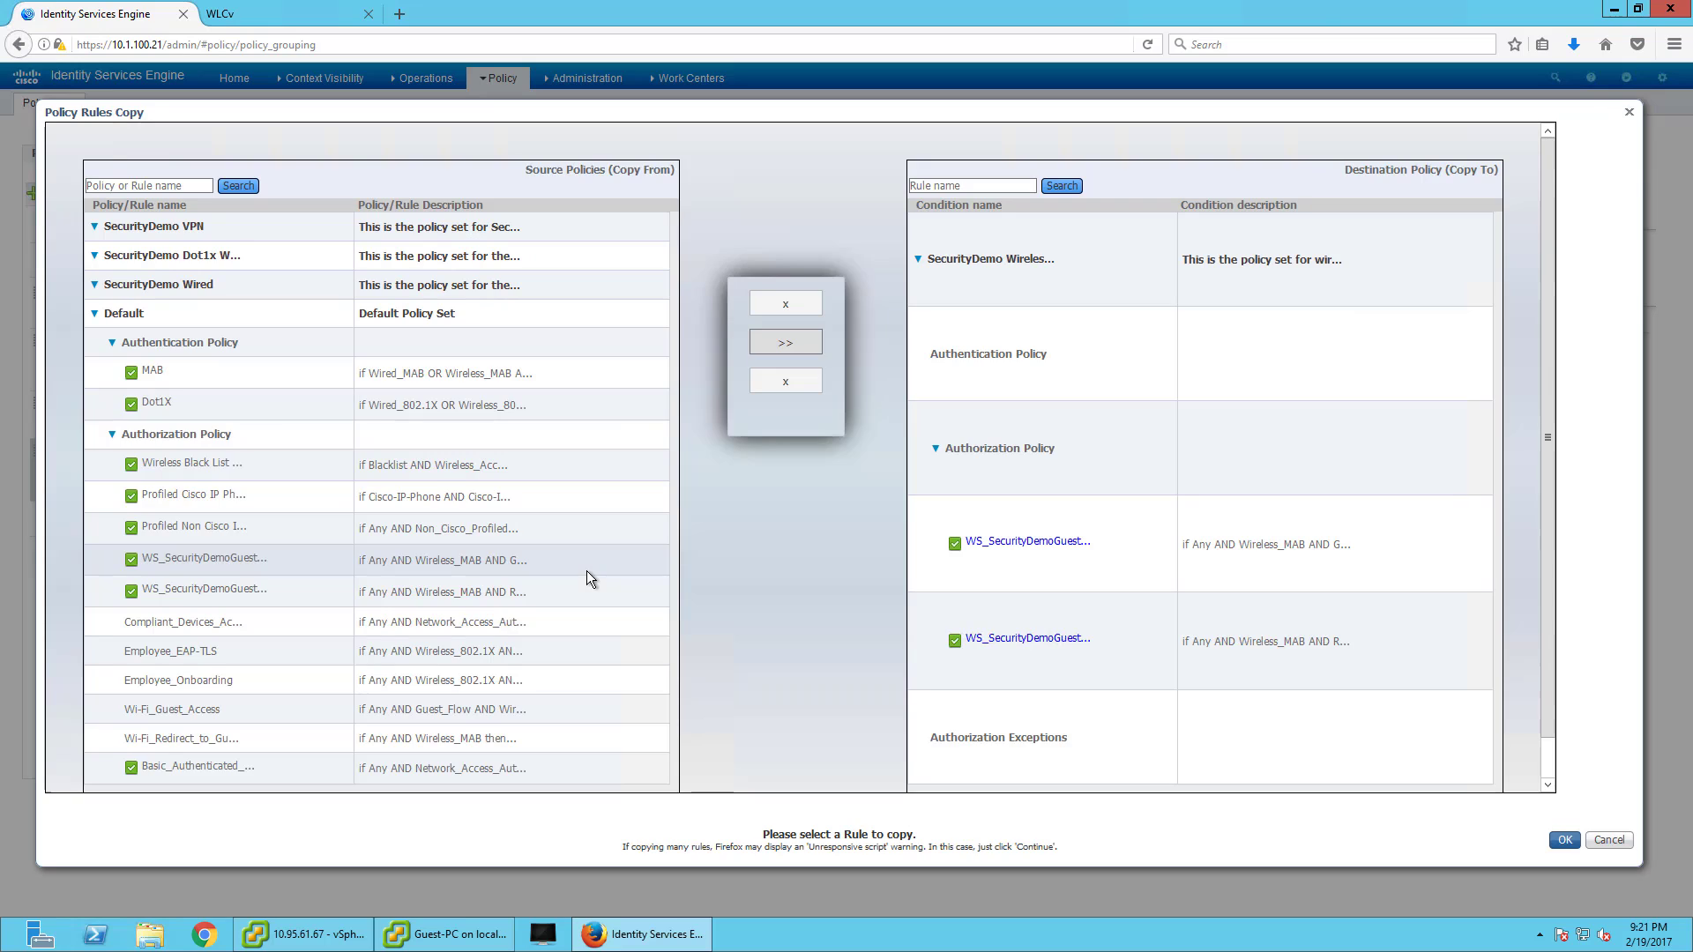
left_click(364, 379)
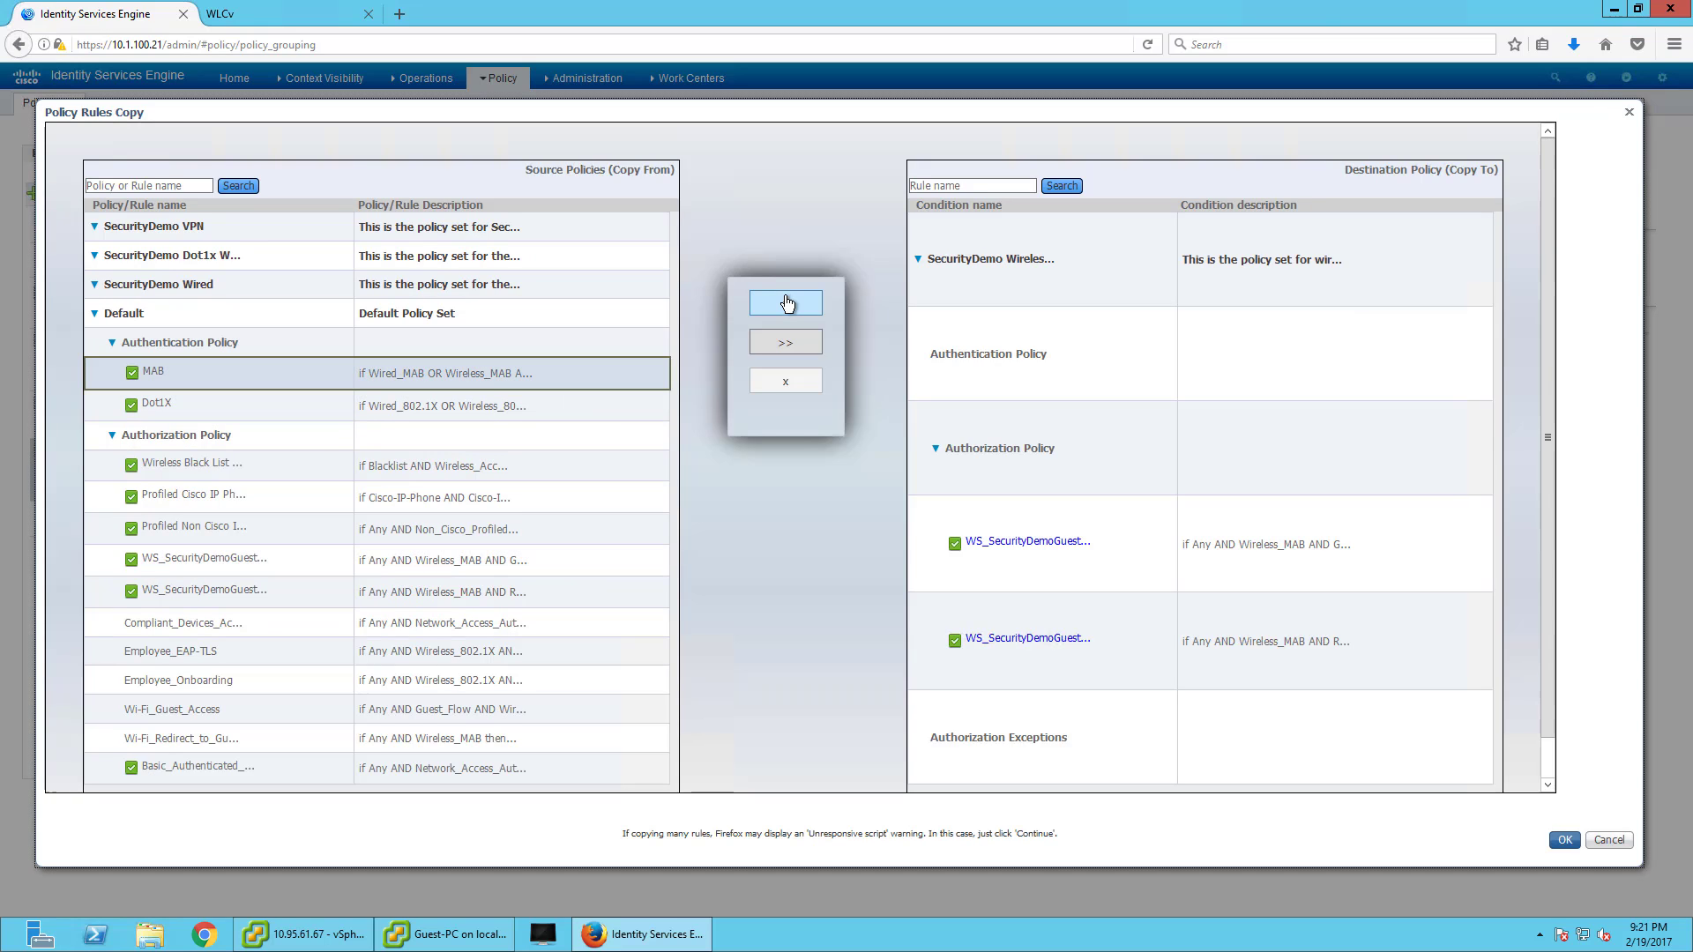
left_click(787, 304)
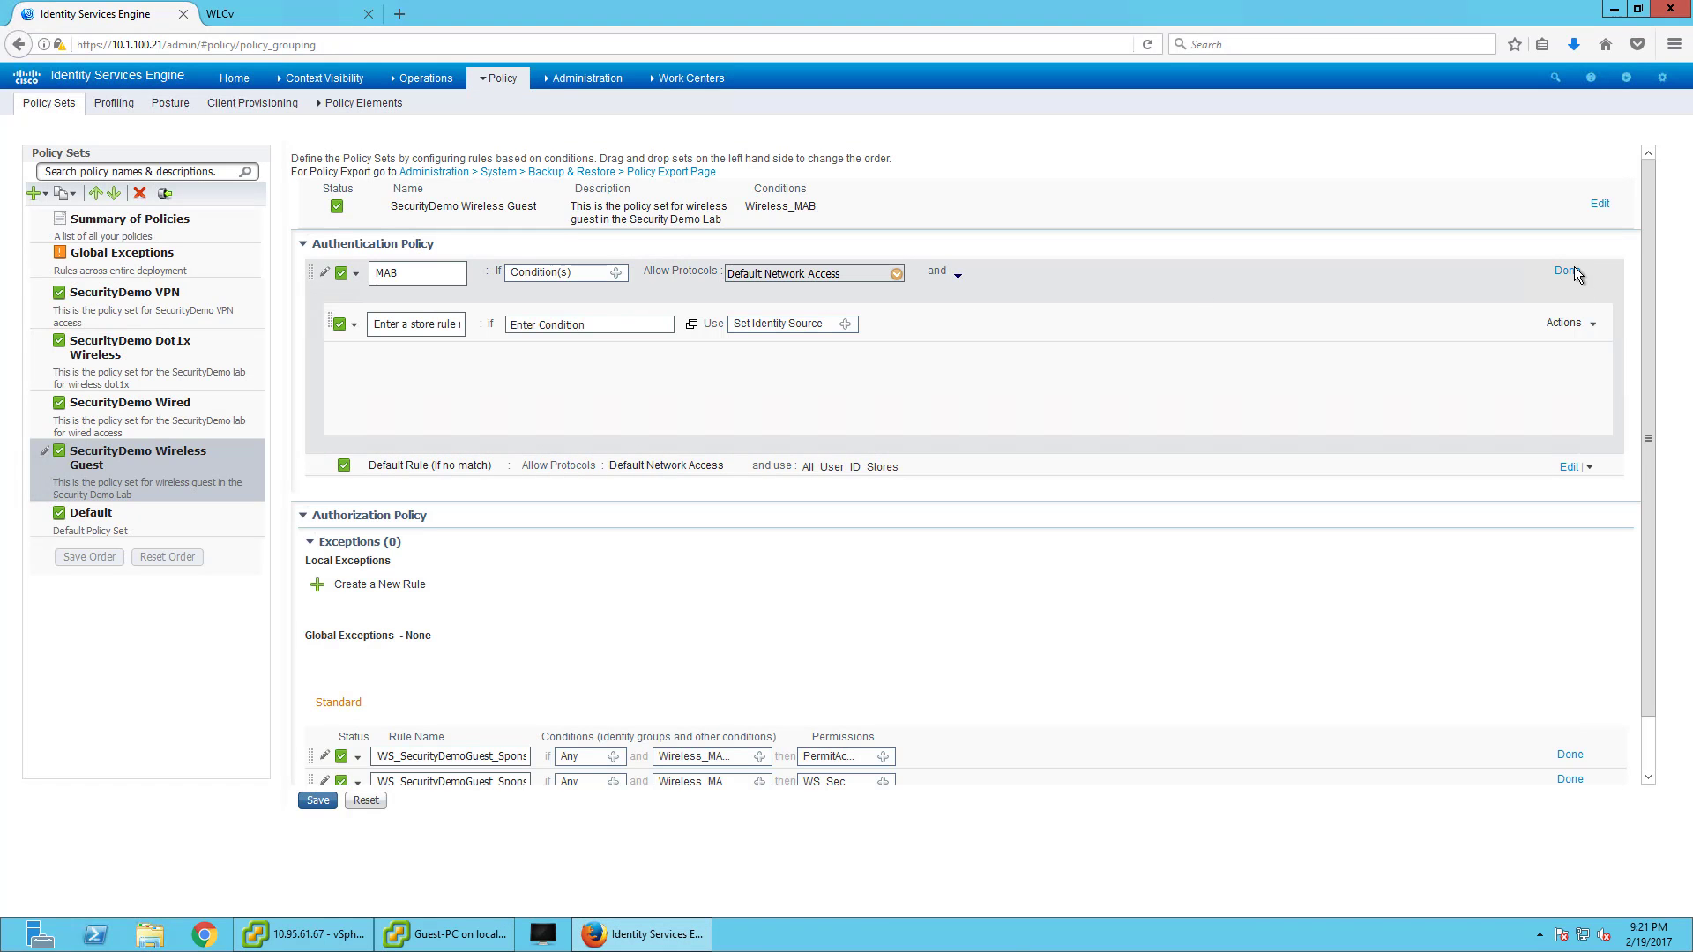
- Finish editing the copied MAB rule and both copied authorization rules
left_click(1567, 272)
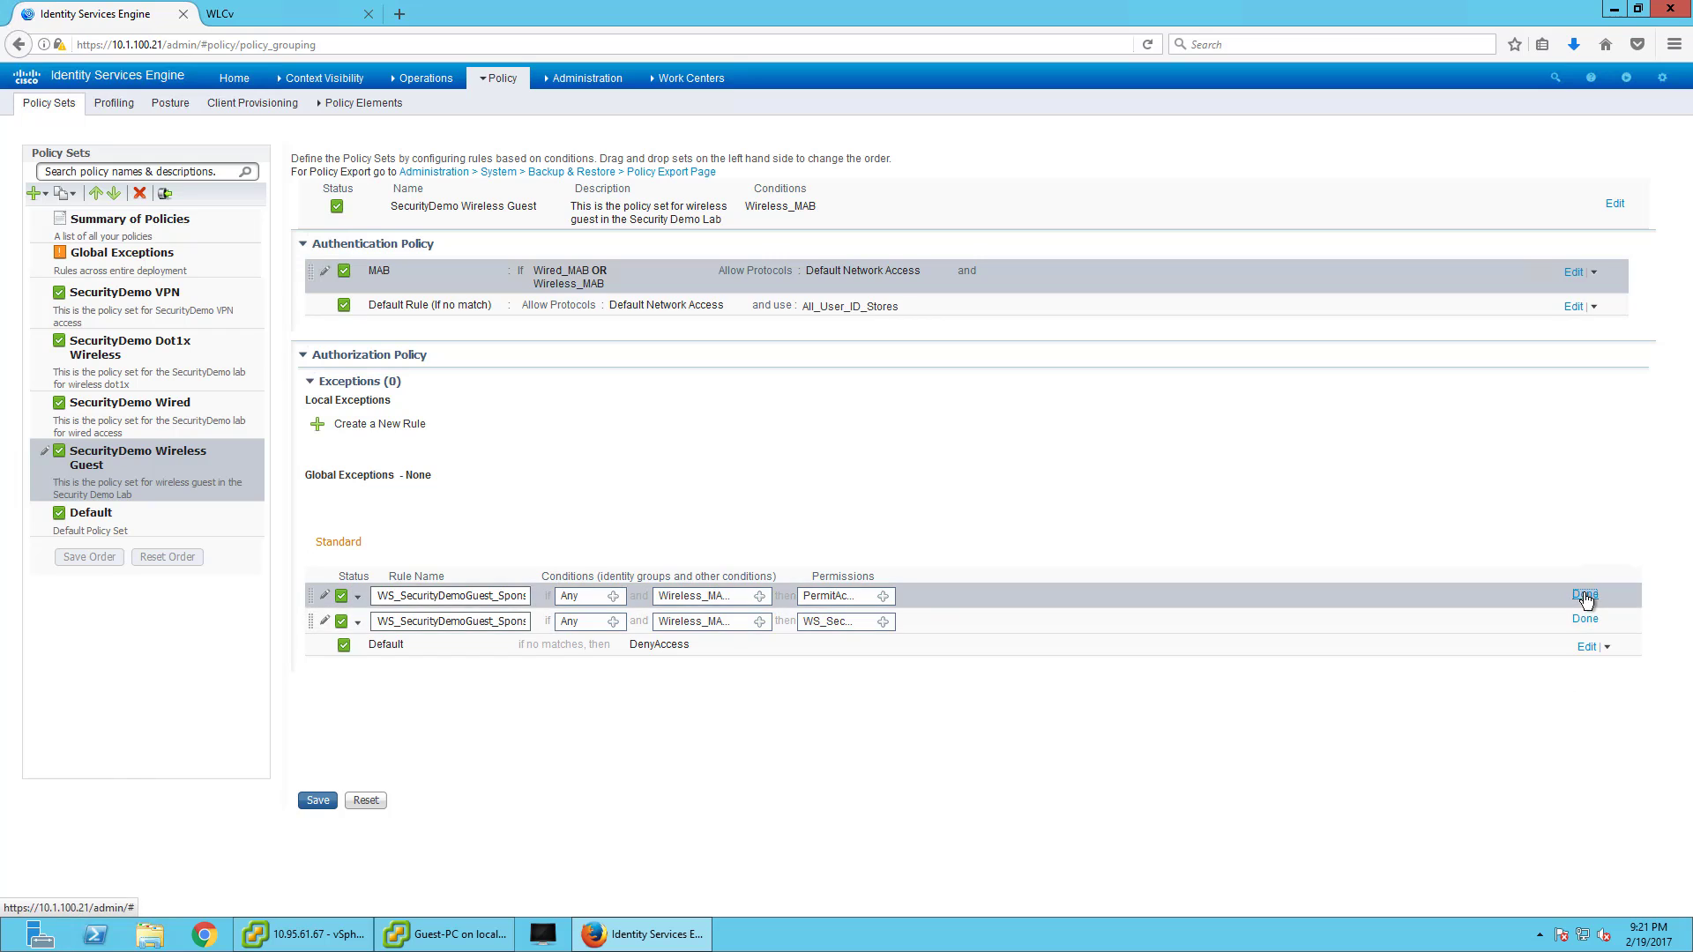
left_click(1584, 596)
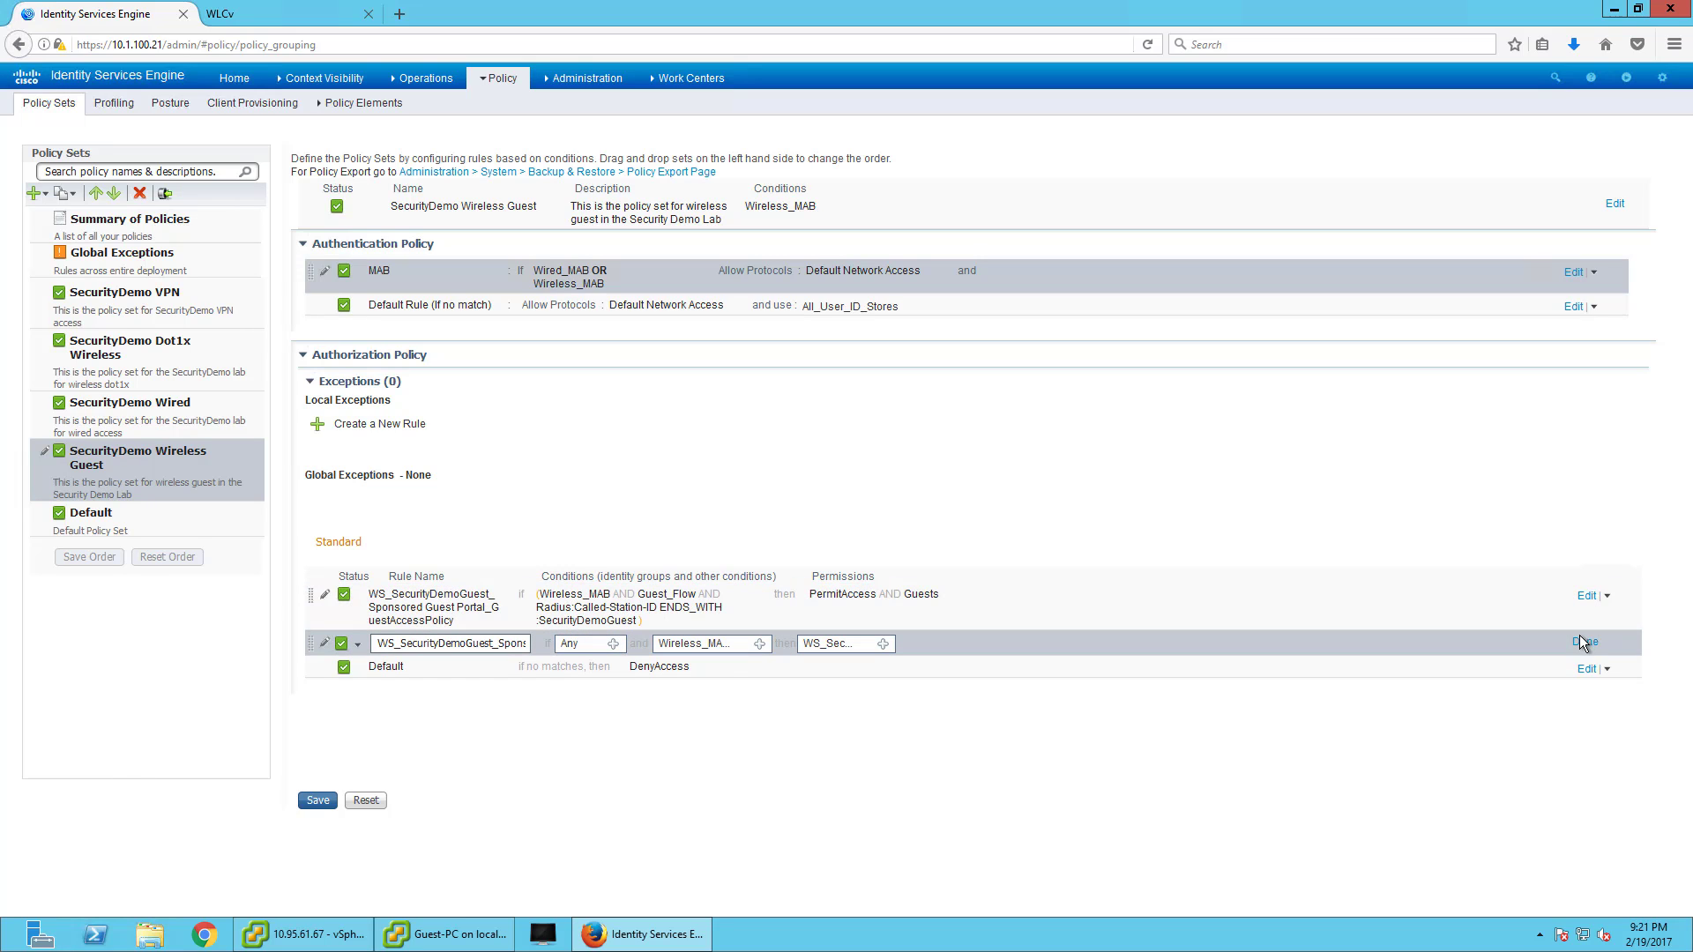
left_click(1583, 643)
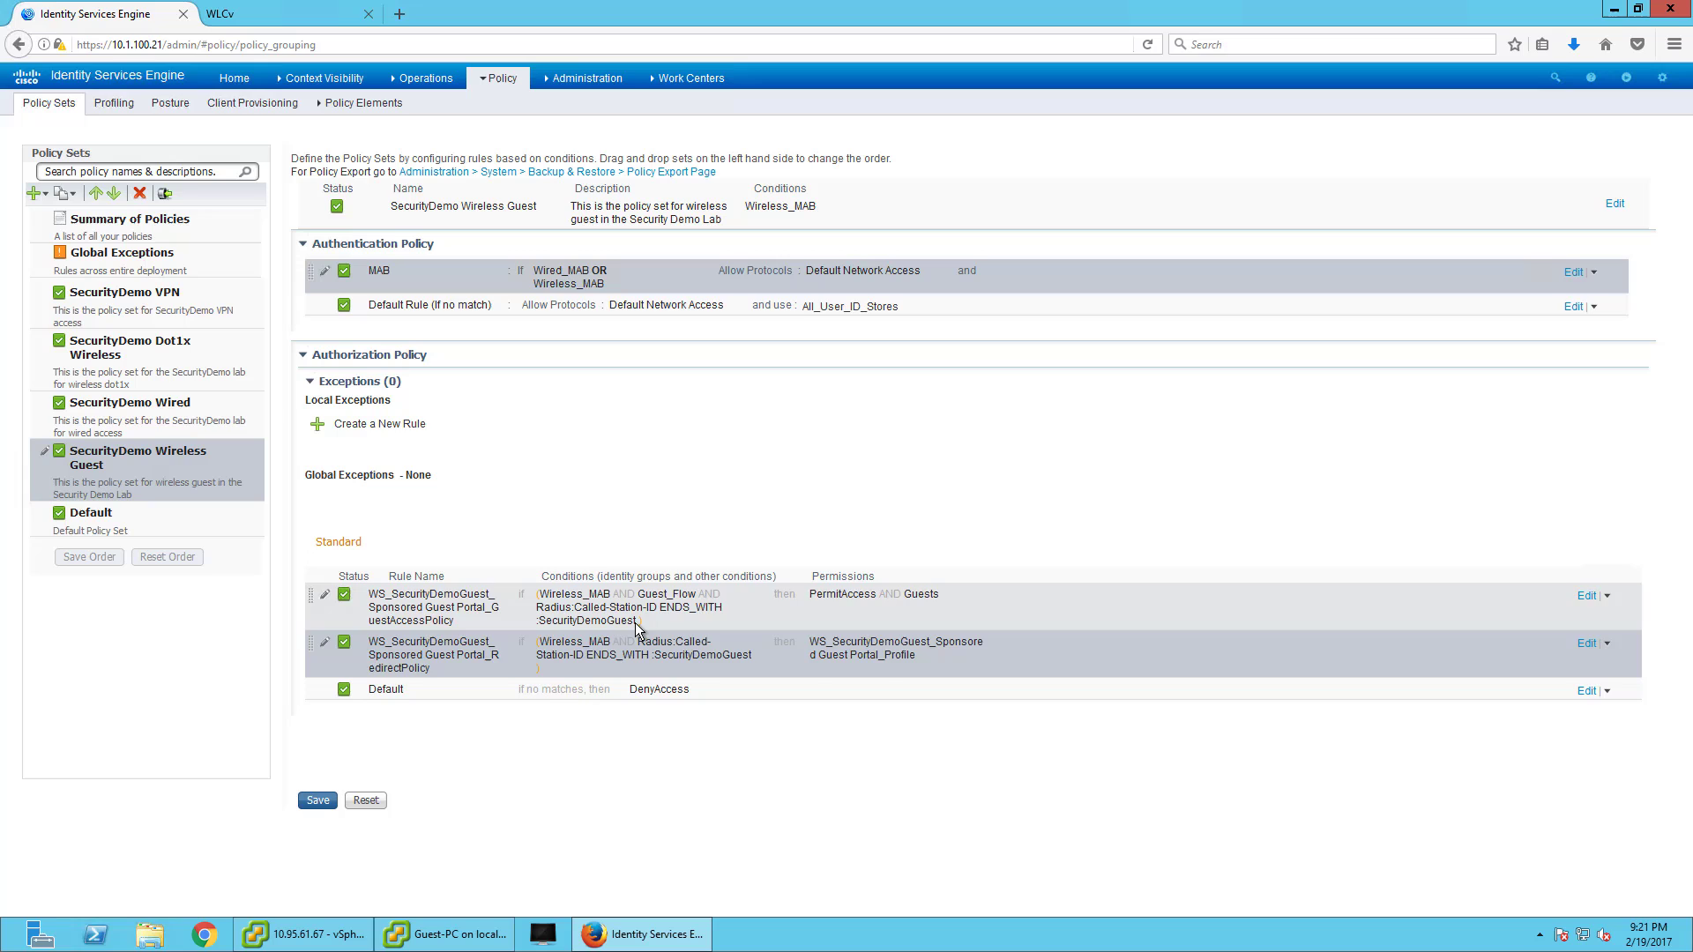
left_click_drag(637, 621, 537, 623)
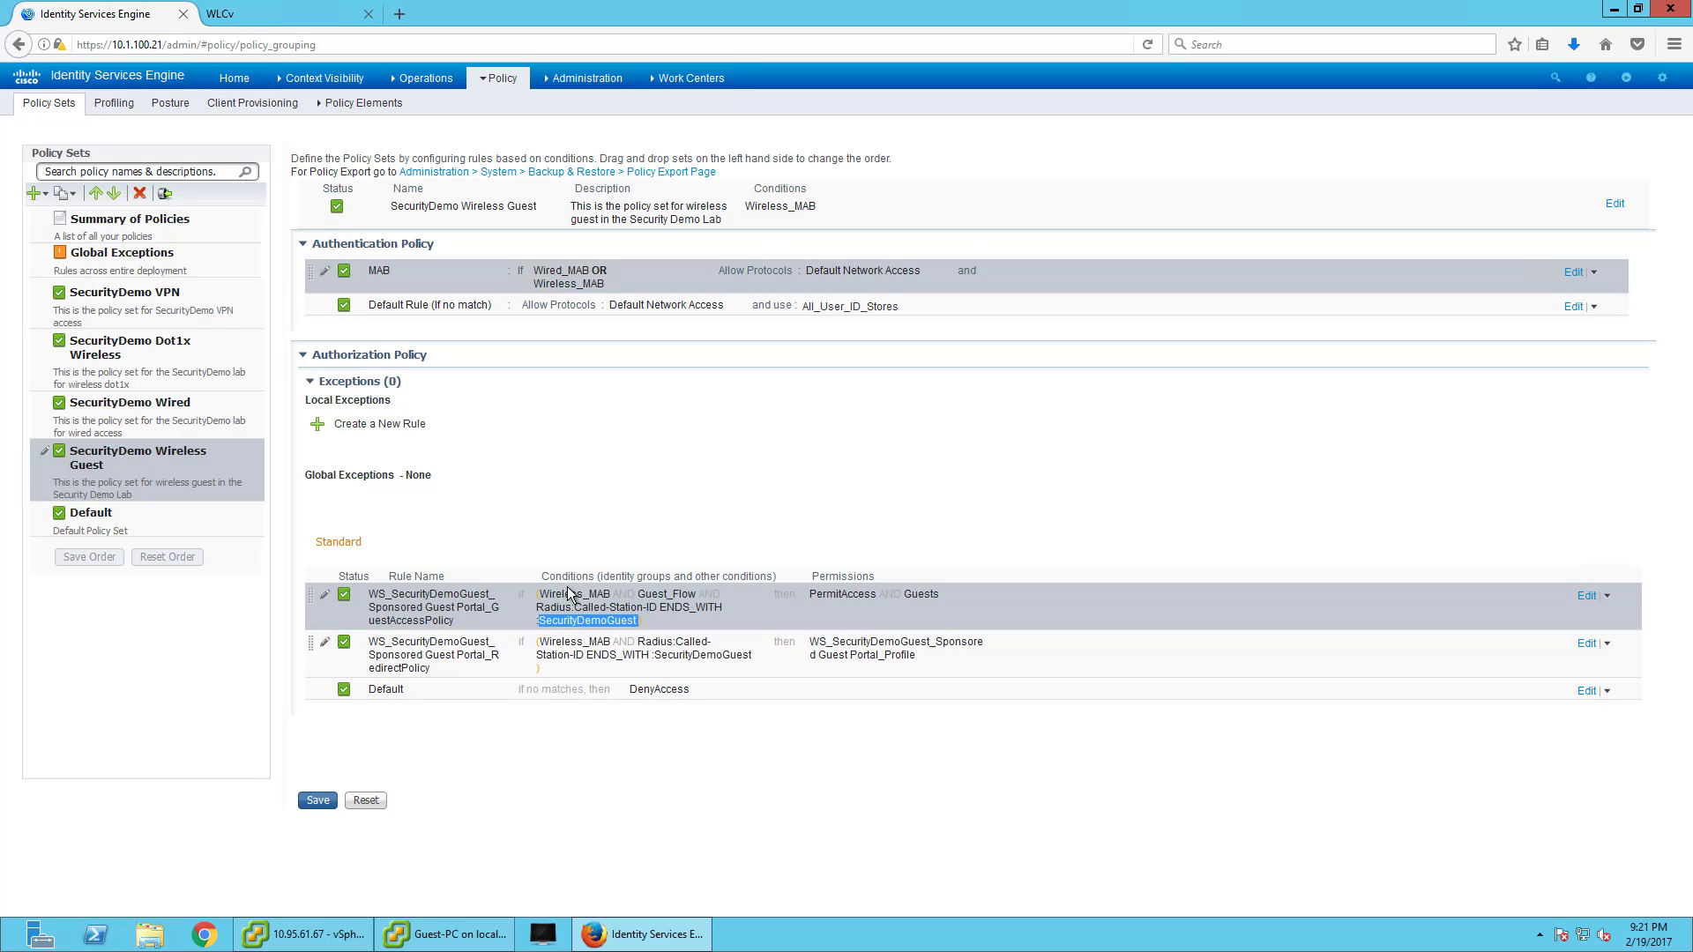
- Add a Radius:Called-Station-ID Ends With SecurityDemoGuest condition alongside Wireless_MAB on the policy set
left_click(1607, 204)
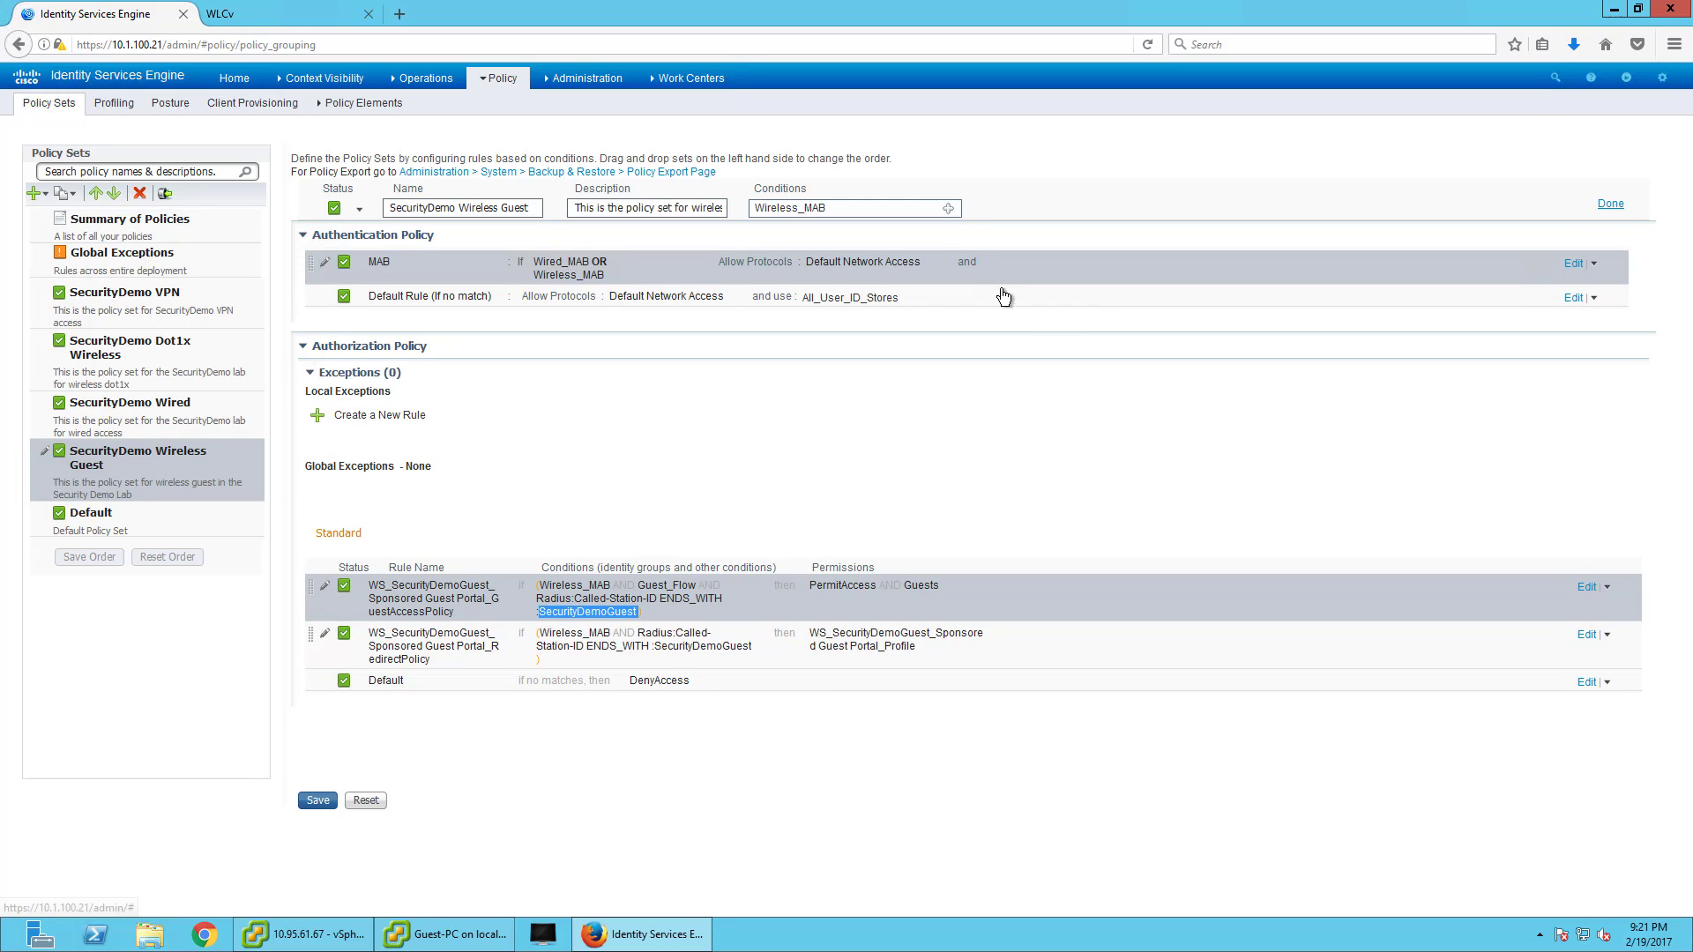
left_click(949, 211)
left_click(1329, 286)
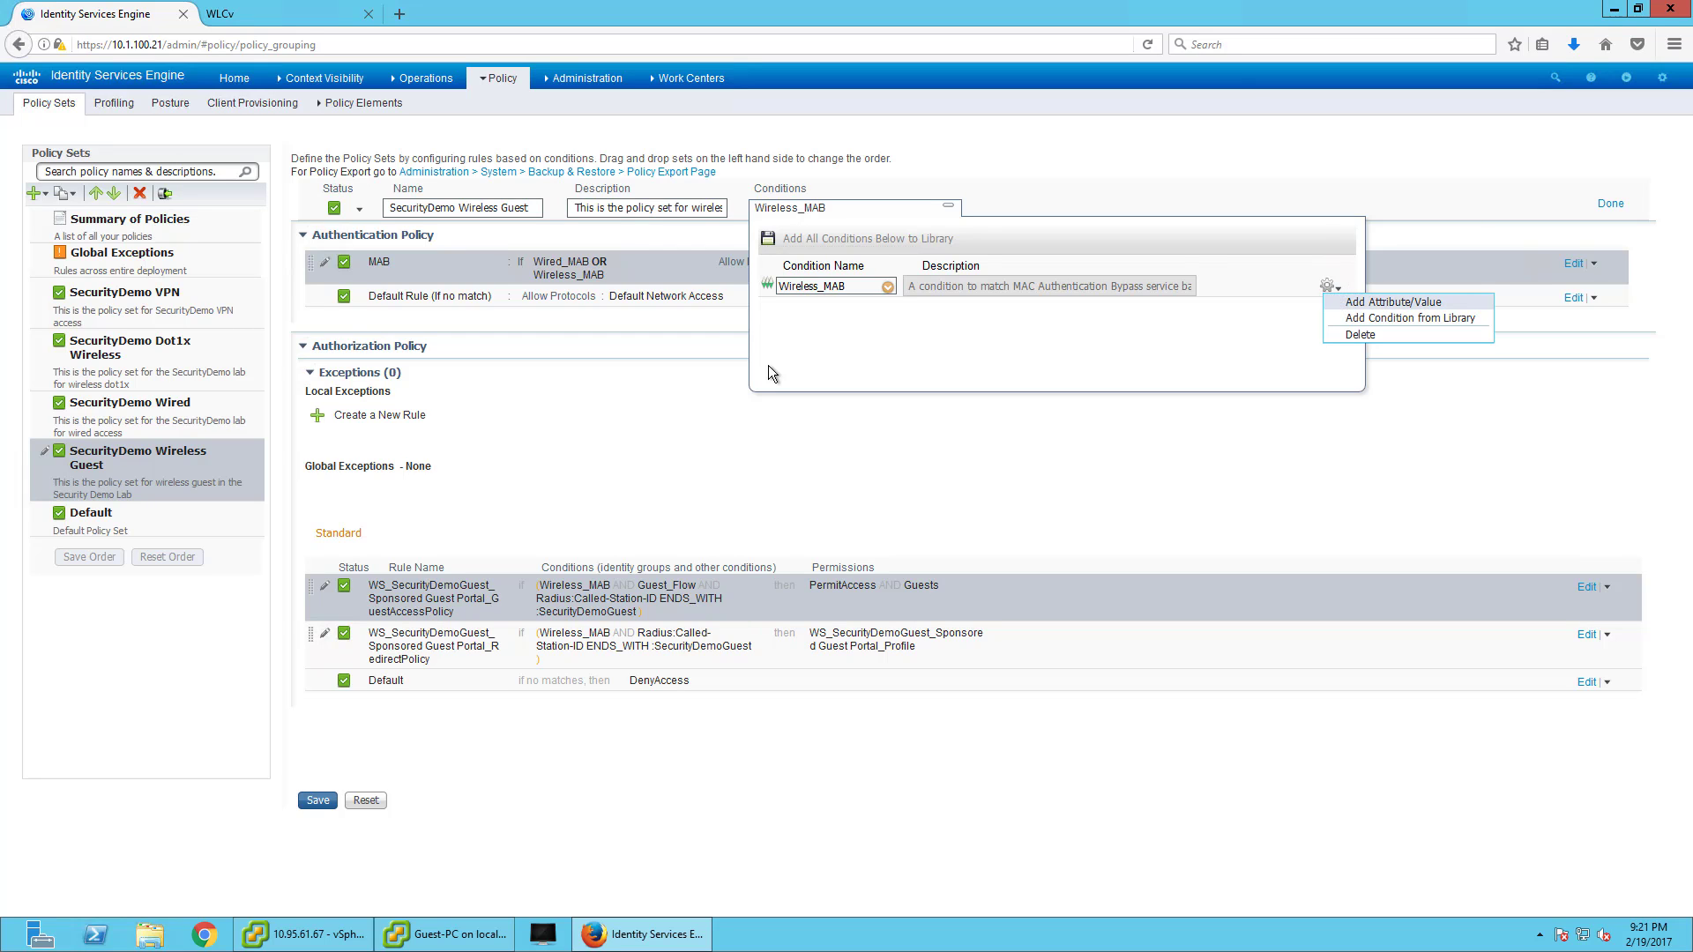
left_click(1341, 304)
left_click(1035, 314)
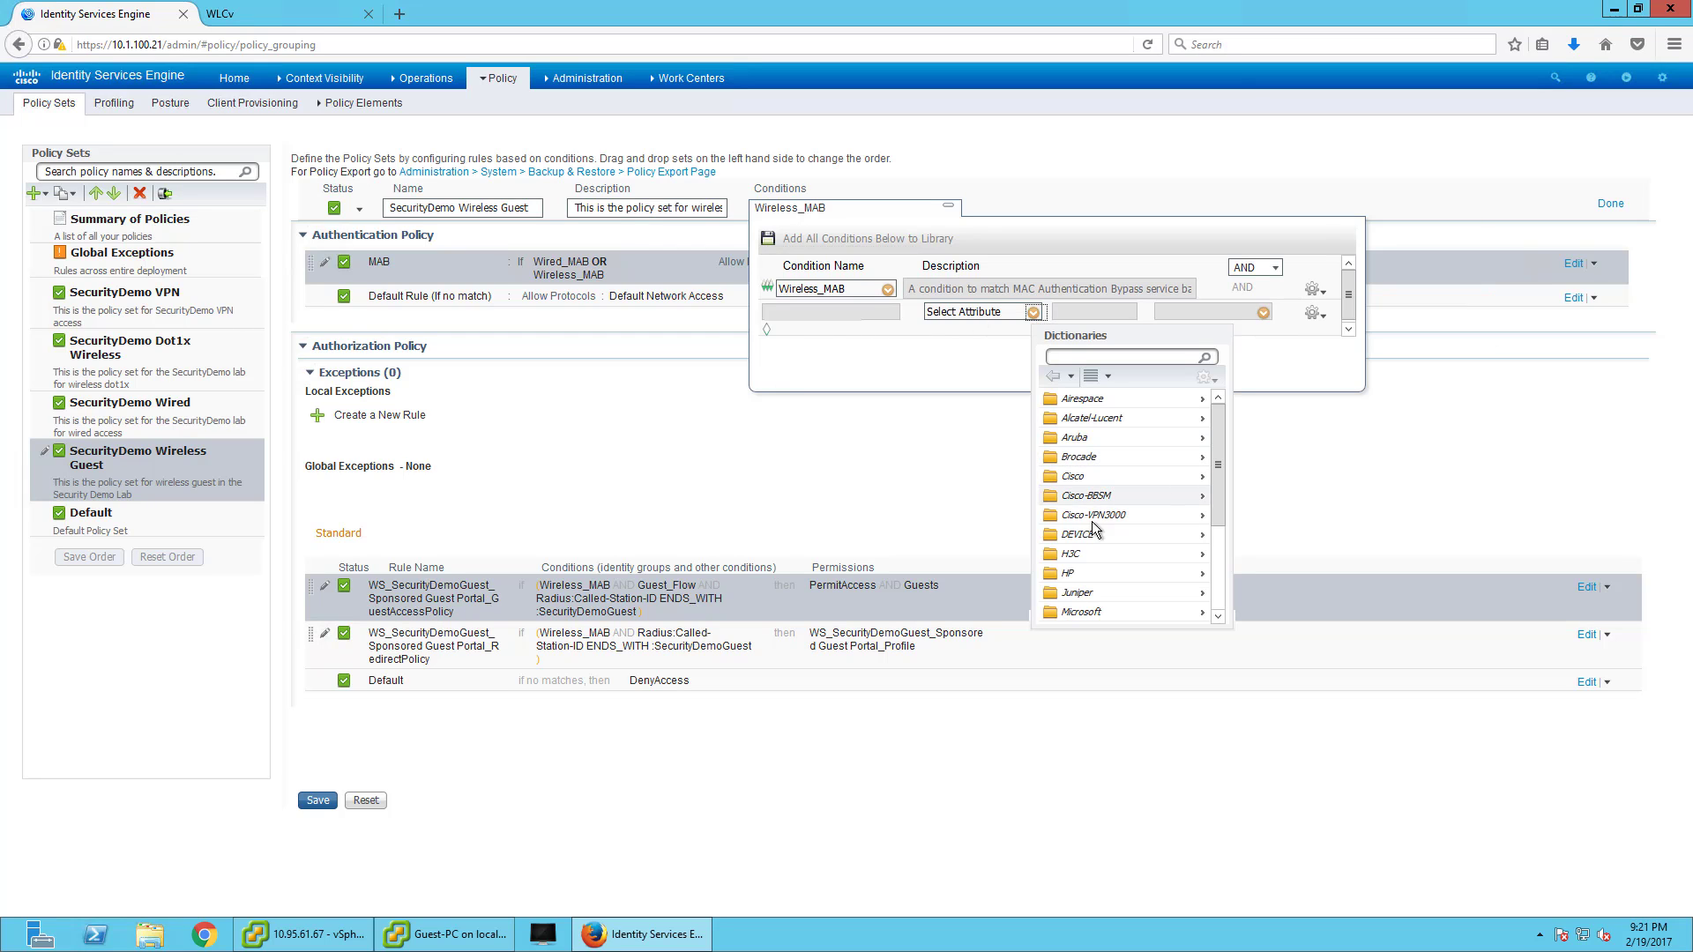
scroll(1138, 582, "down", 3)
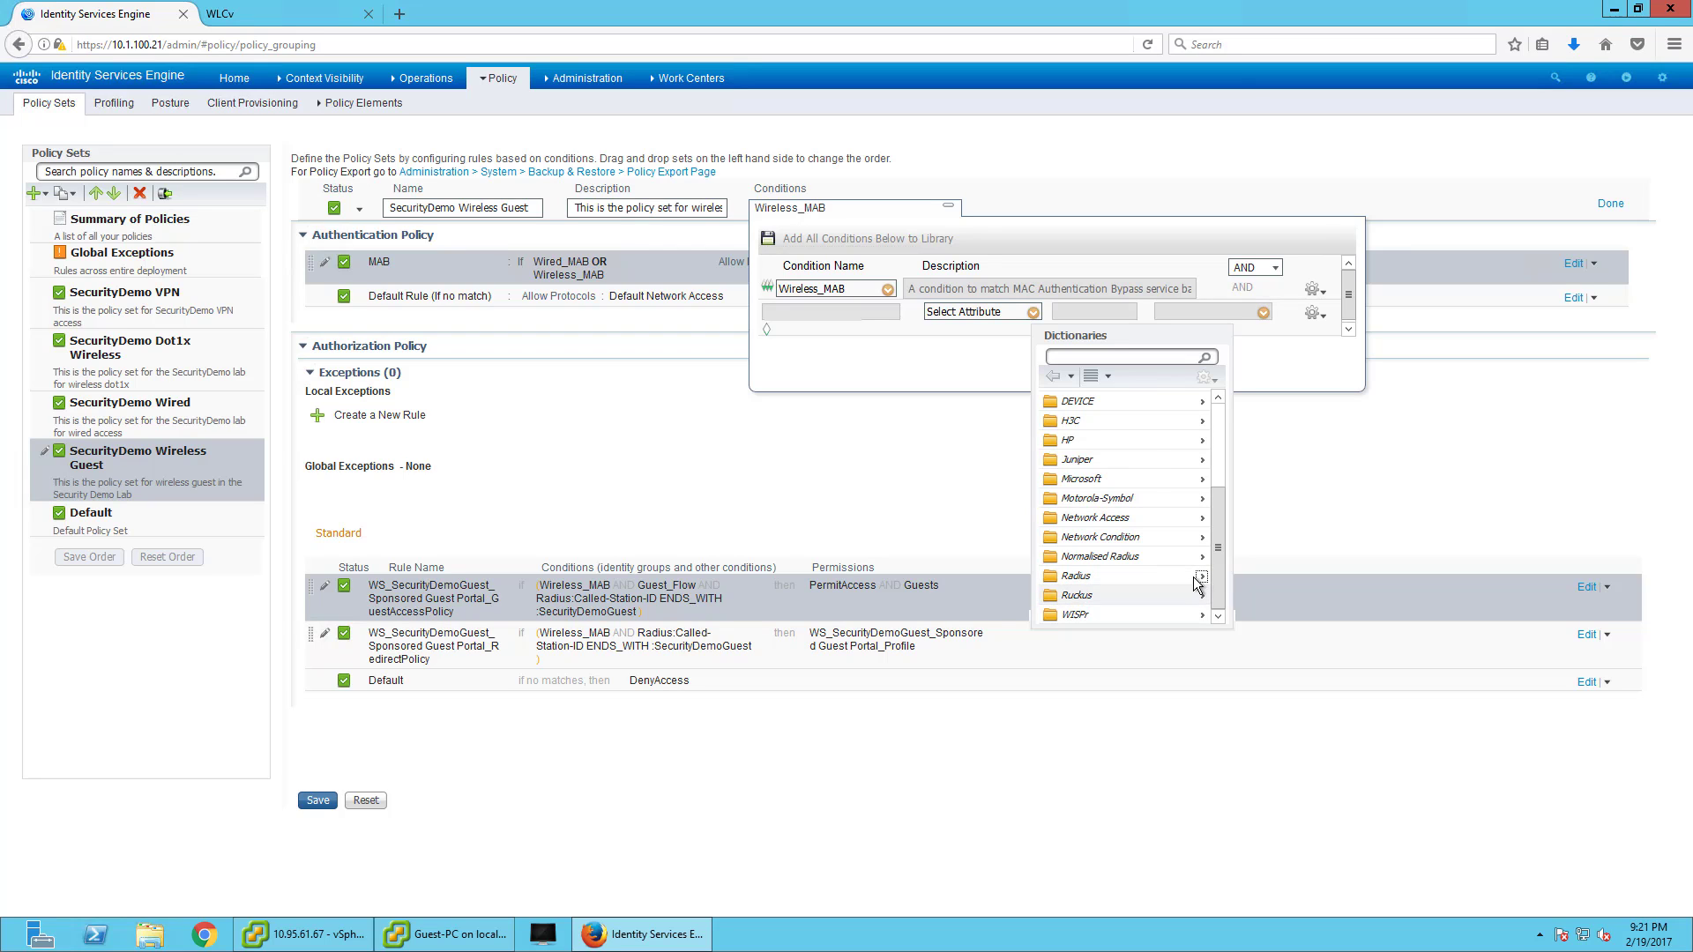
left_click(1202, 580)
scroll(1197, 579, "down", 3)
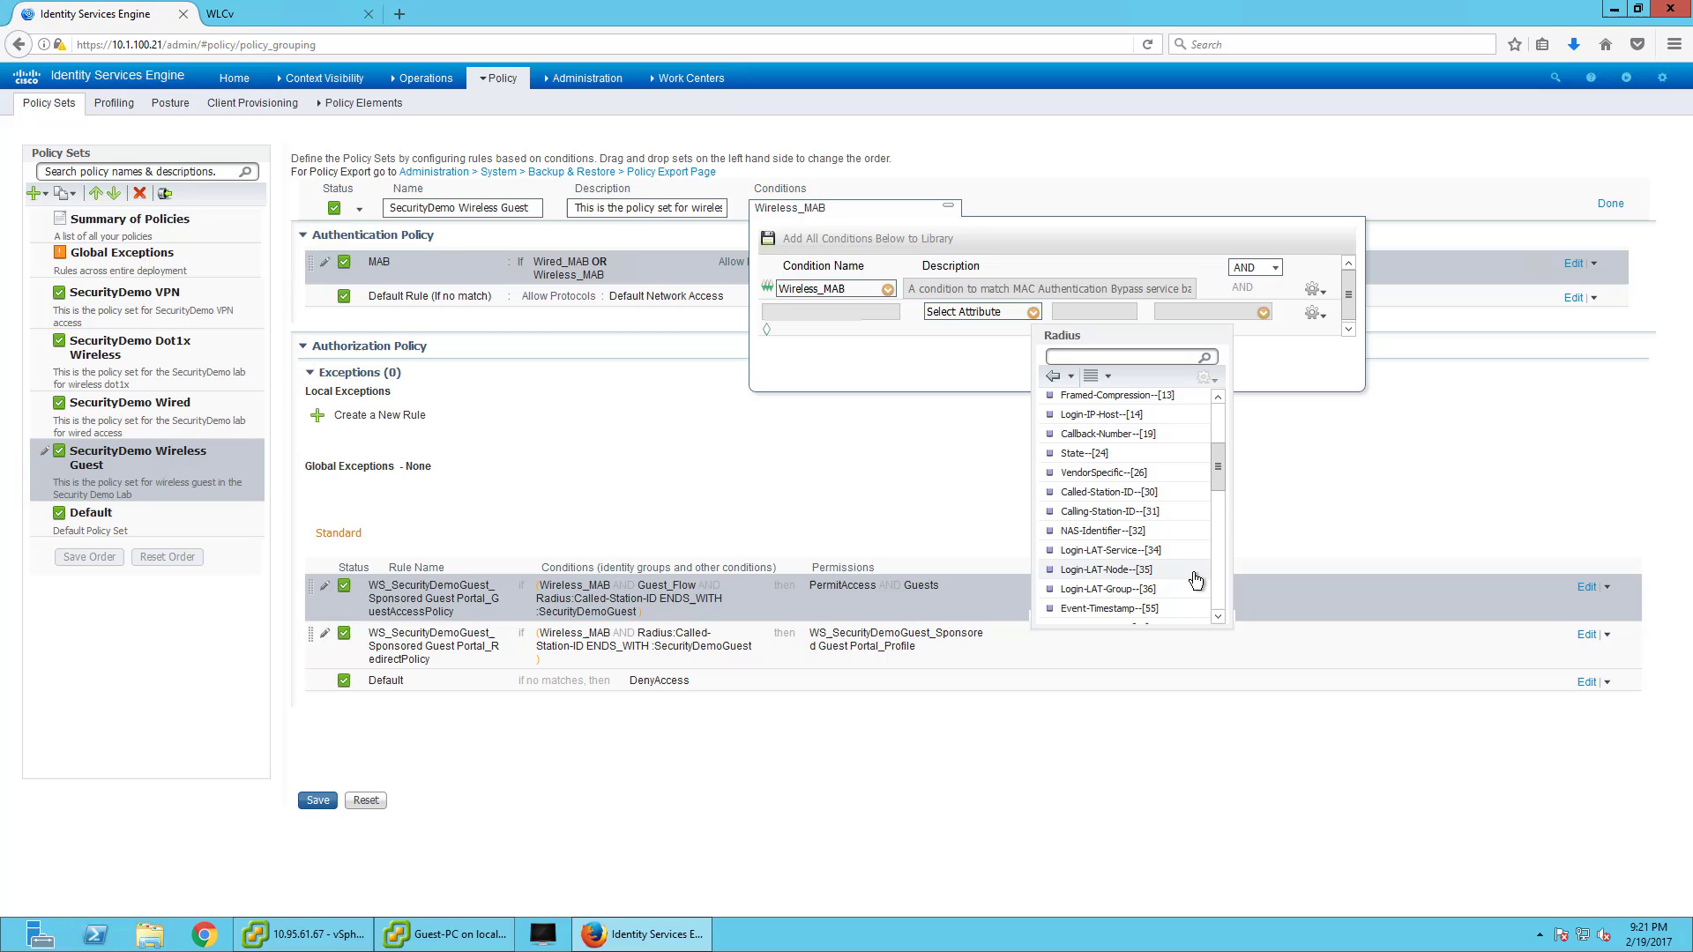
left_click(1109, 492)
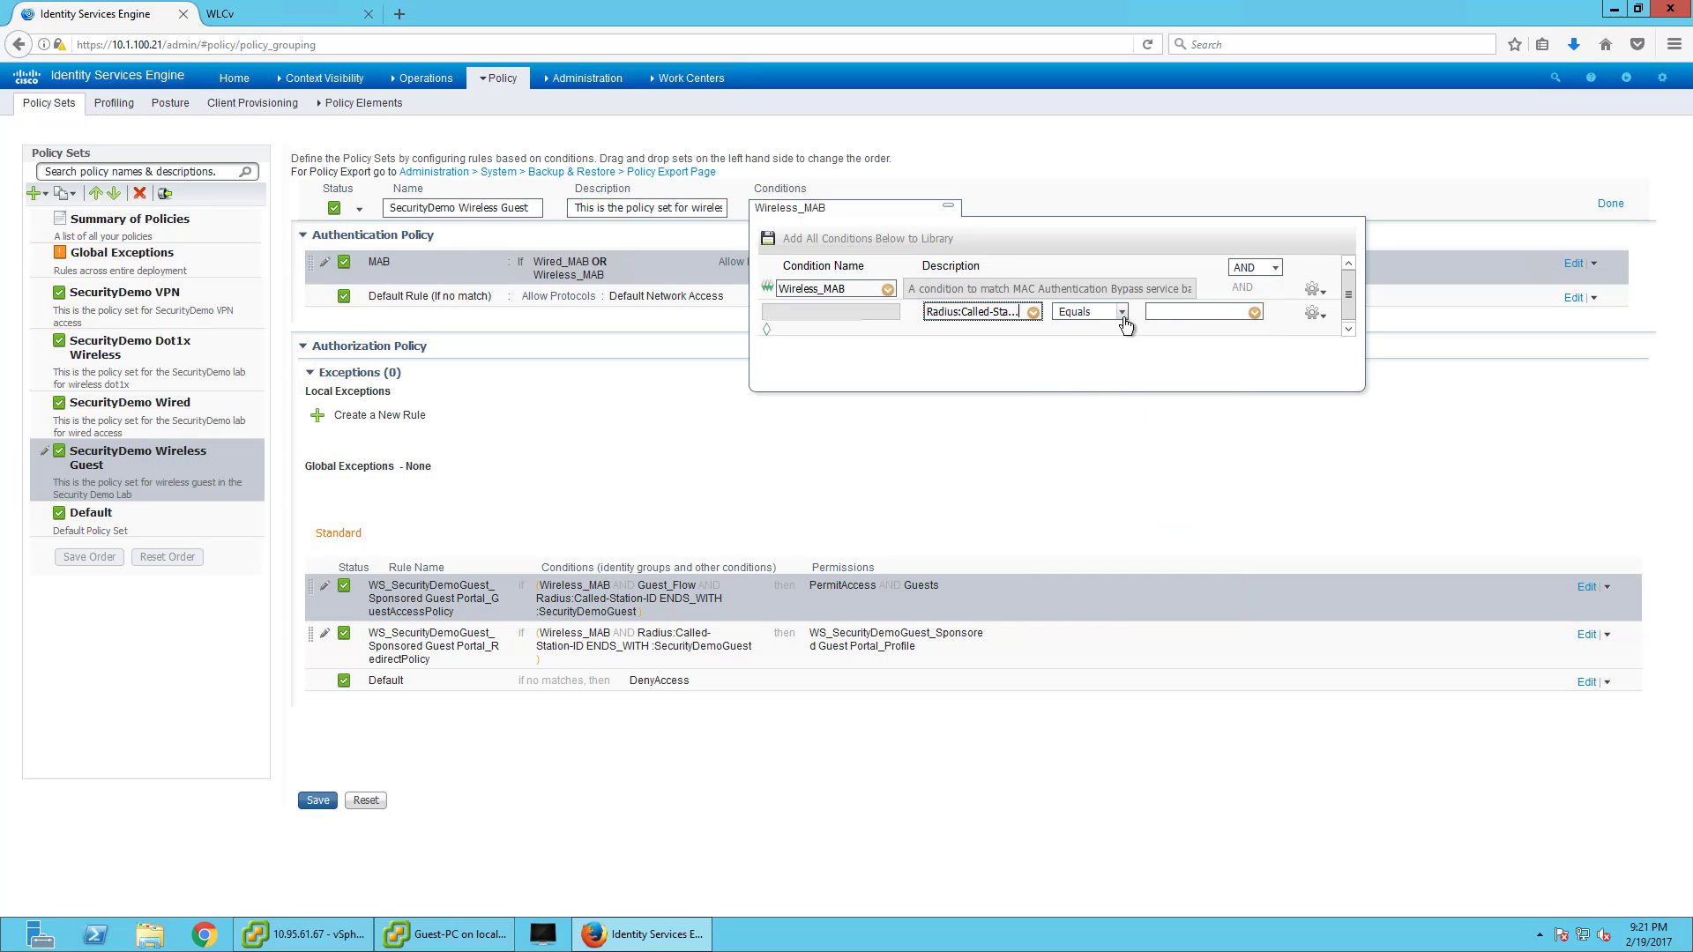
left_click(1123, 313)
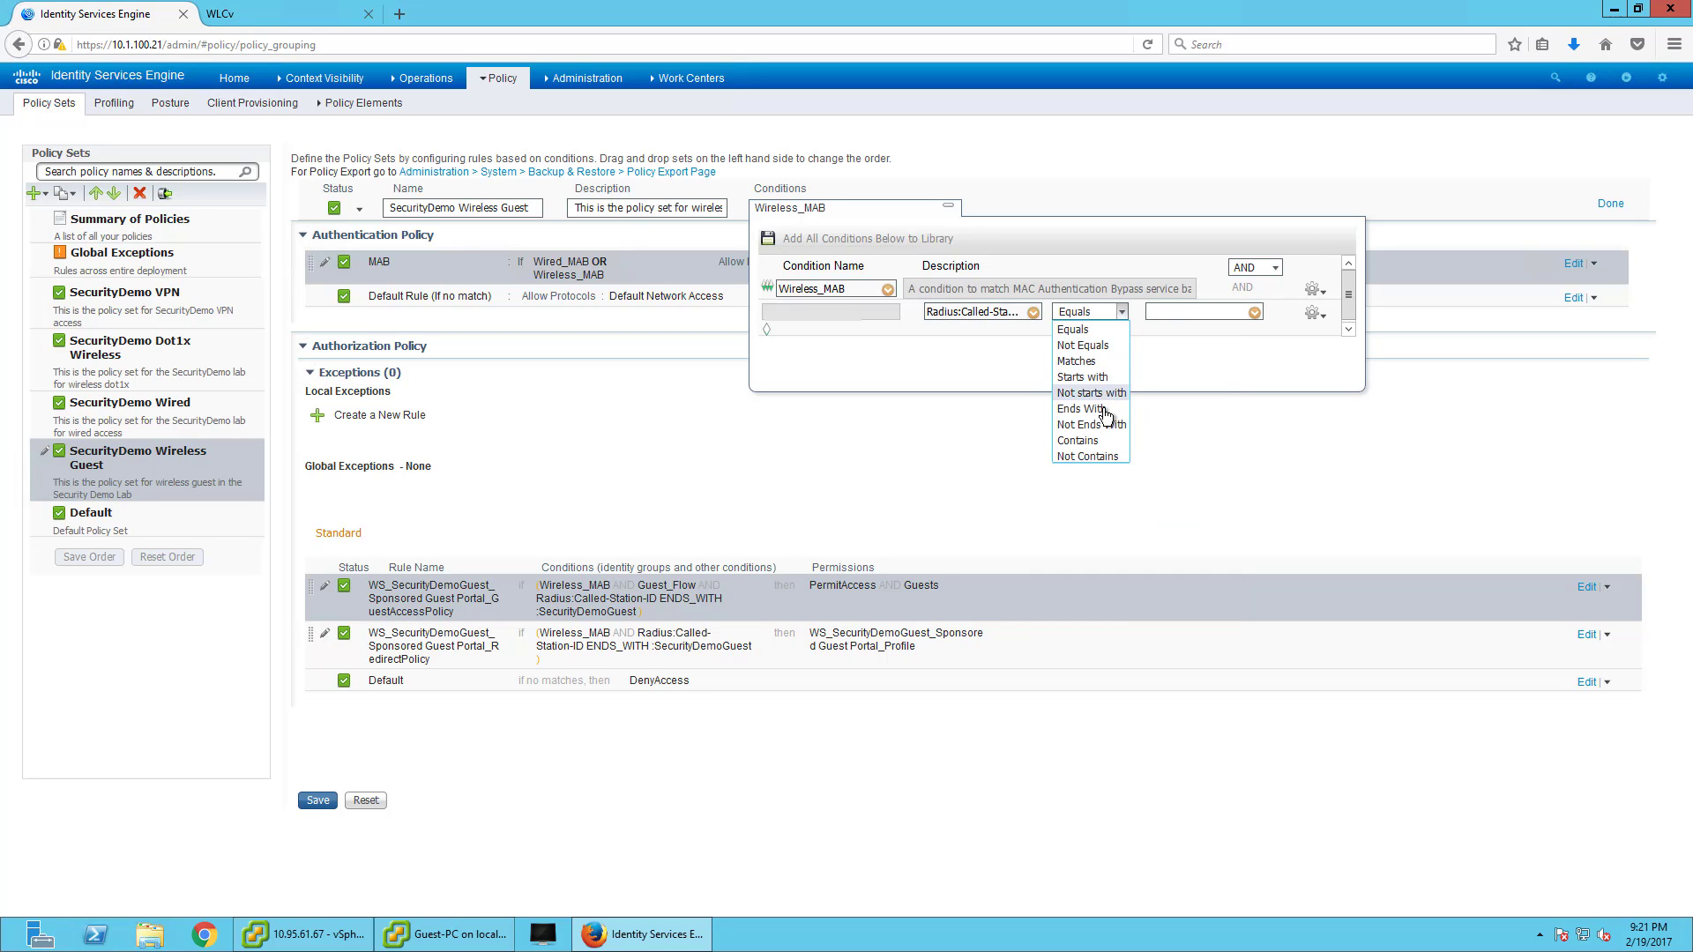
left_click(1093, 409)
left_click(1183, 313)
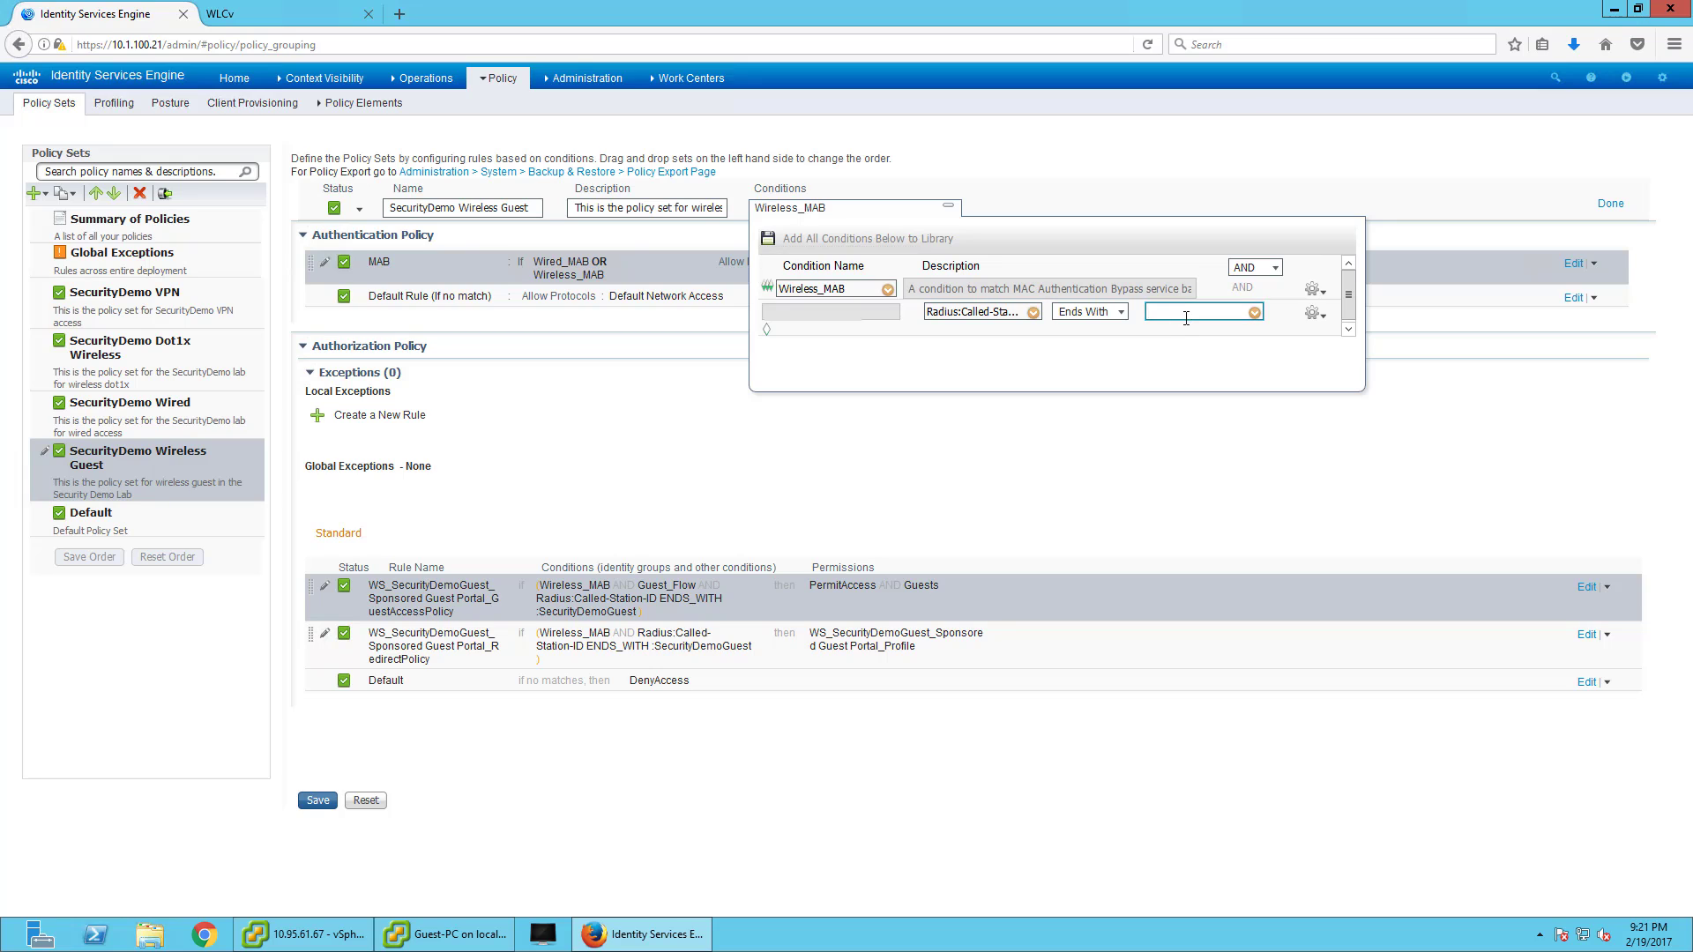
key("ctrl+v")
left_click_drag(1217, 315, 1115, 311)
left_click(1610, 204)
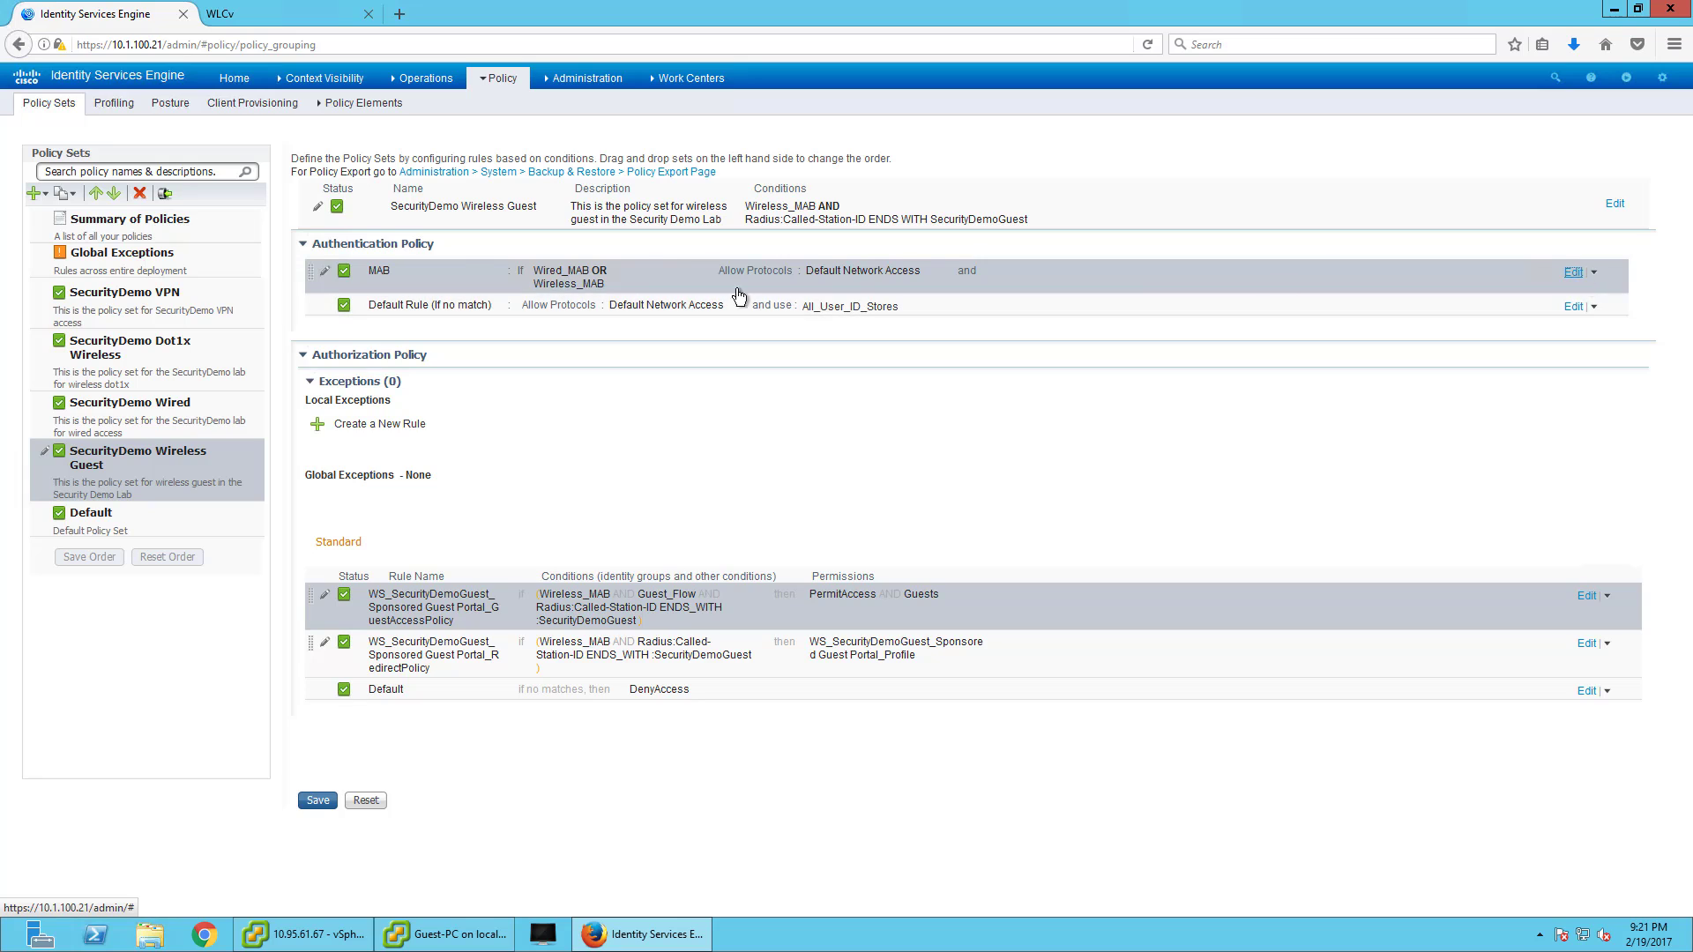
- Review and clear the MAB rule's conditions, then save the policy set
left_click(1574, 273)
left_click(619, 275)
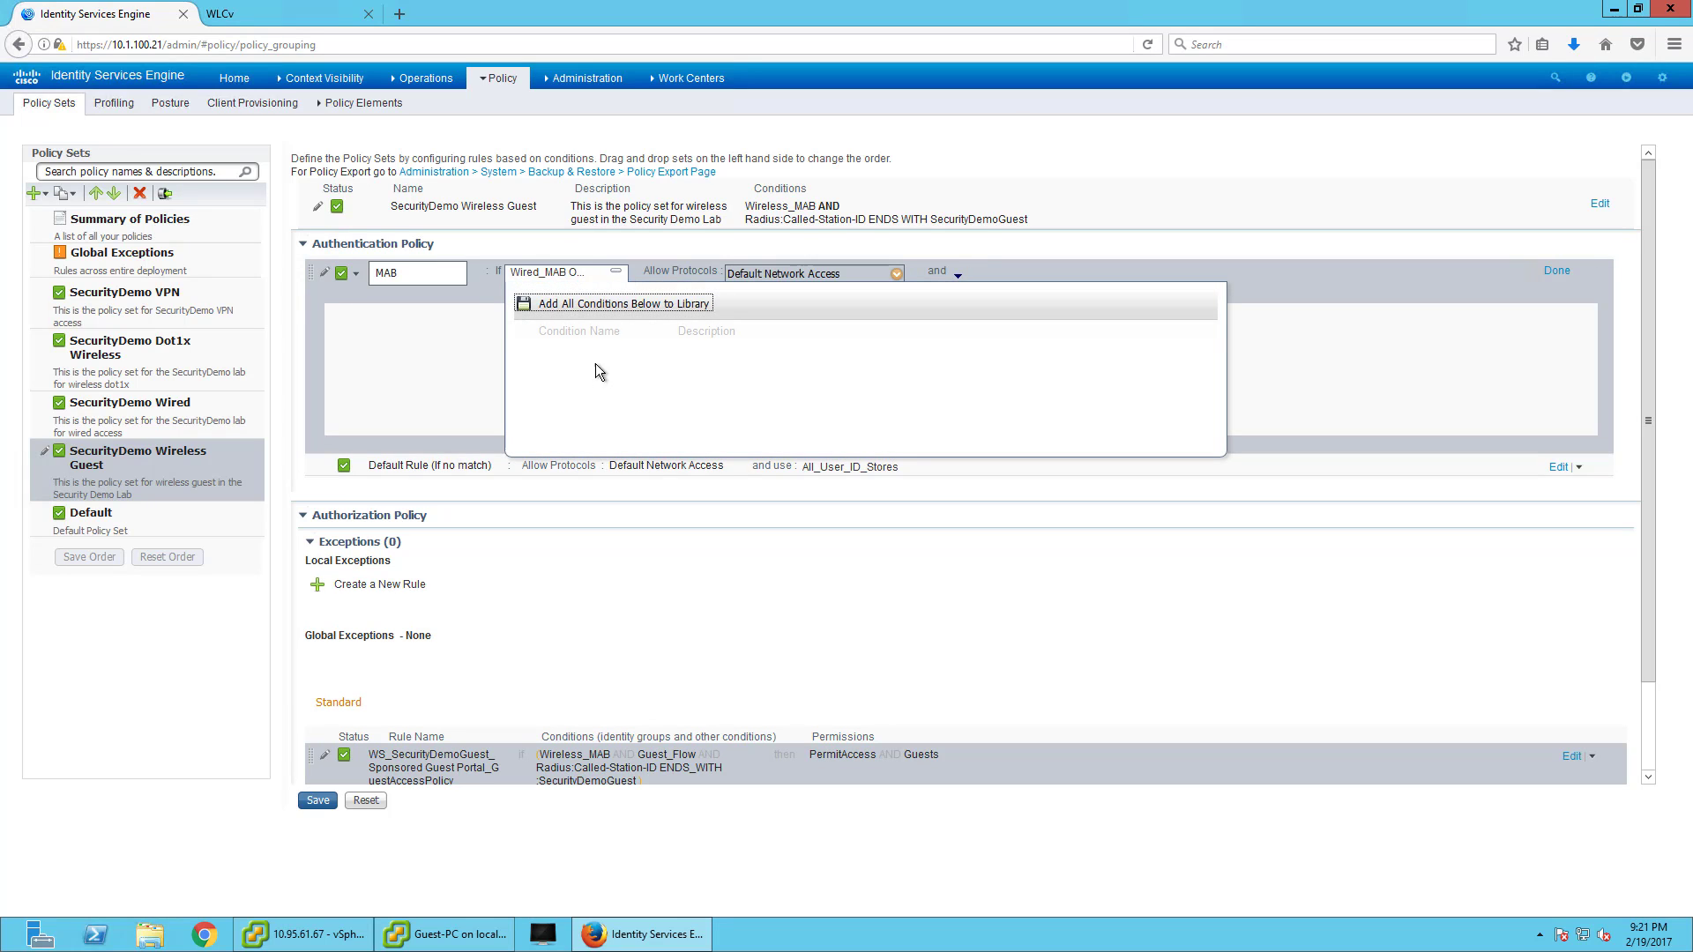
left_click(619, 274)
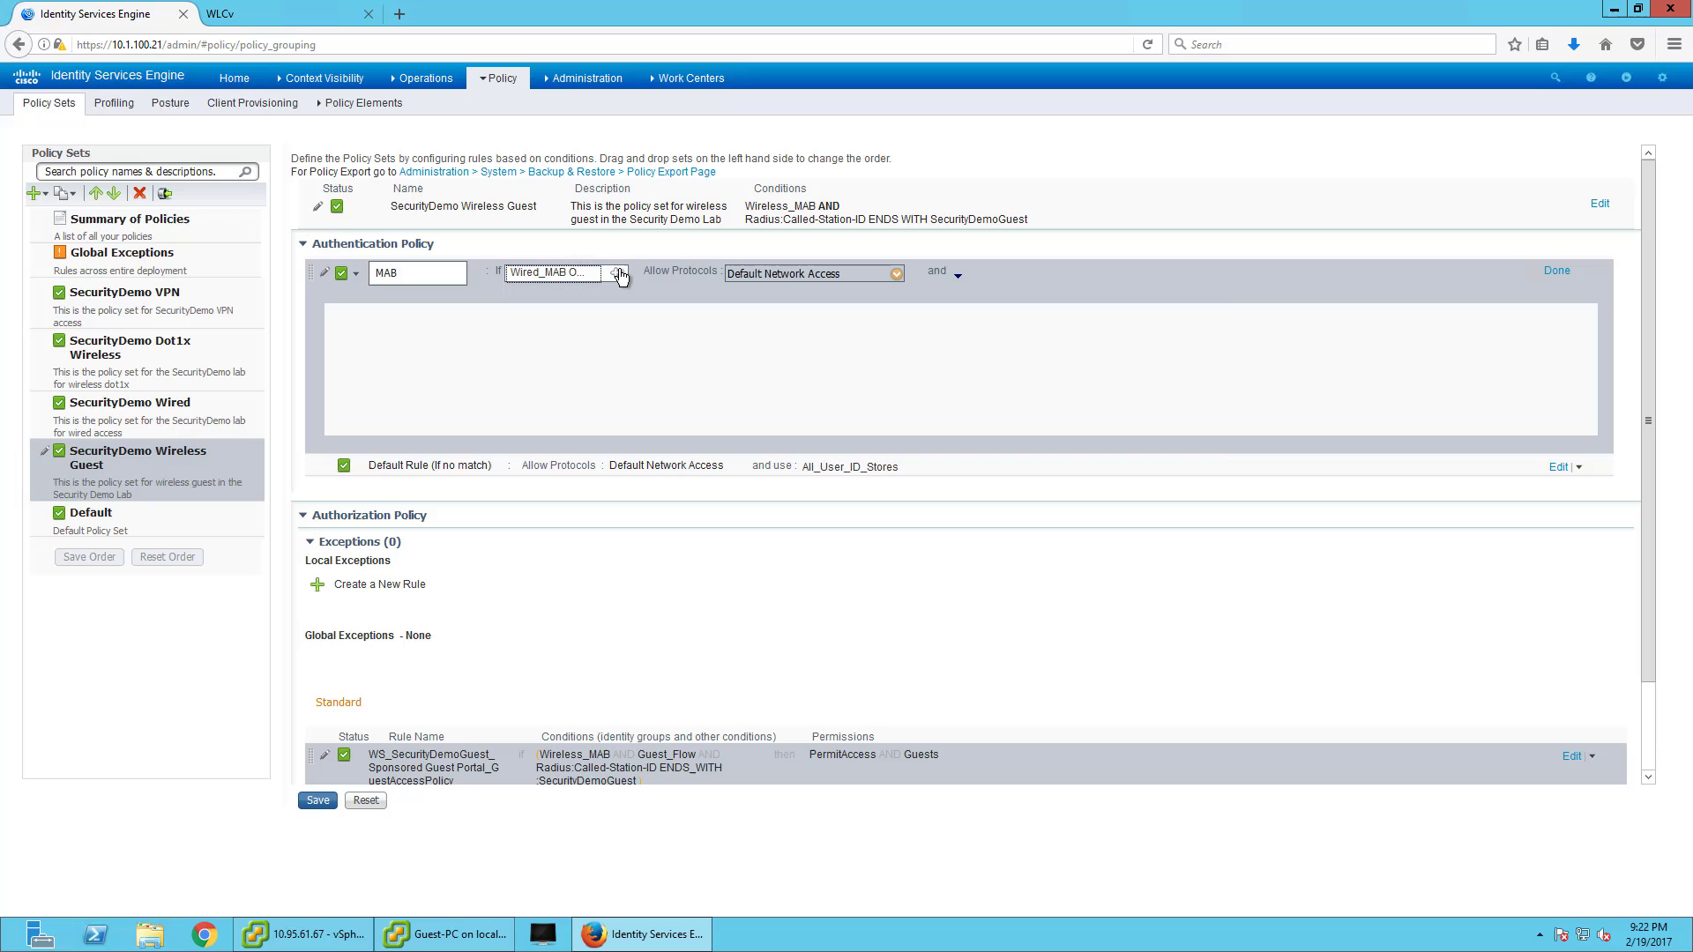
left_click(619, 274)
left_click(1553, 271)
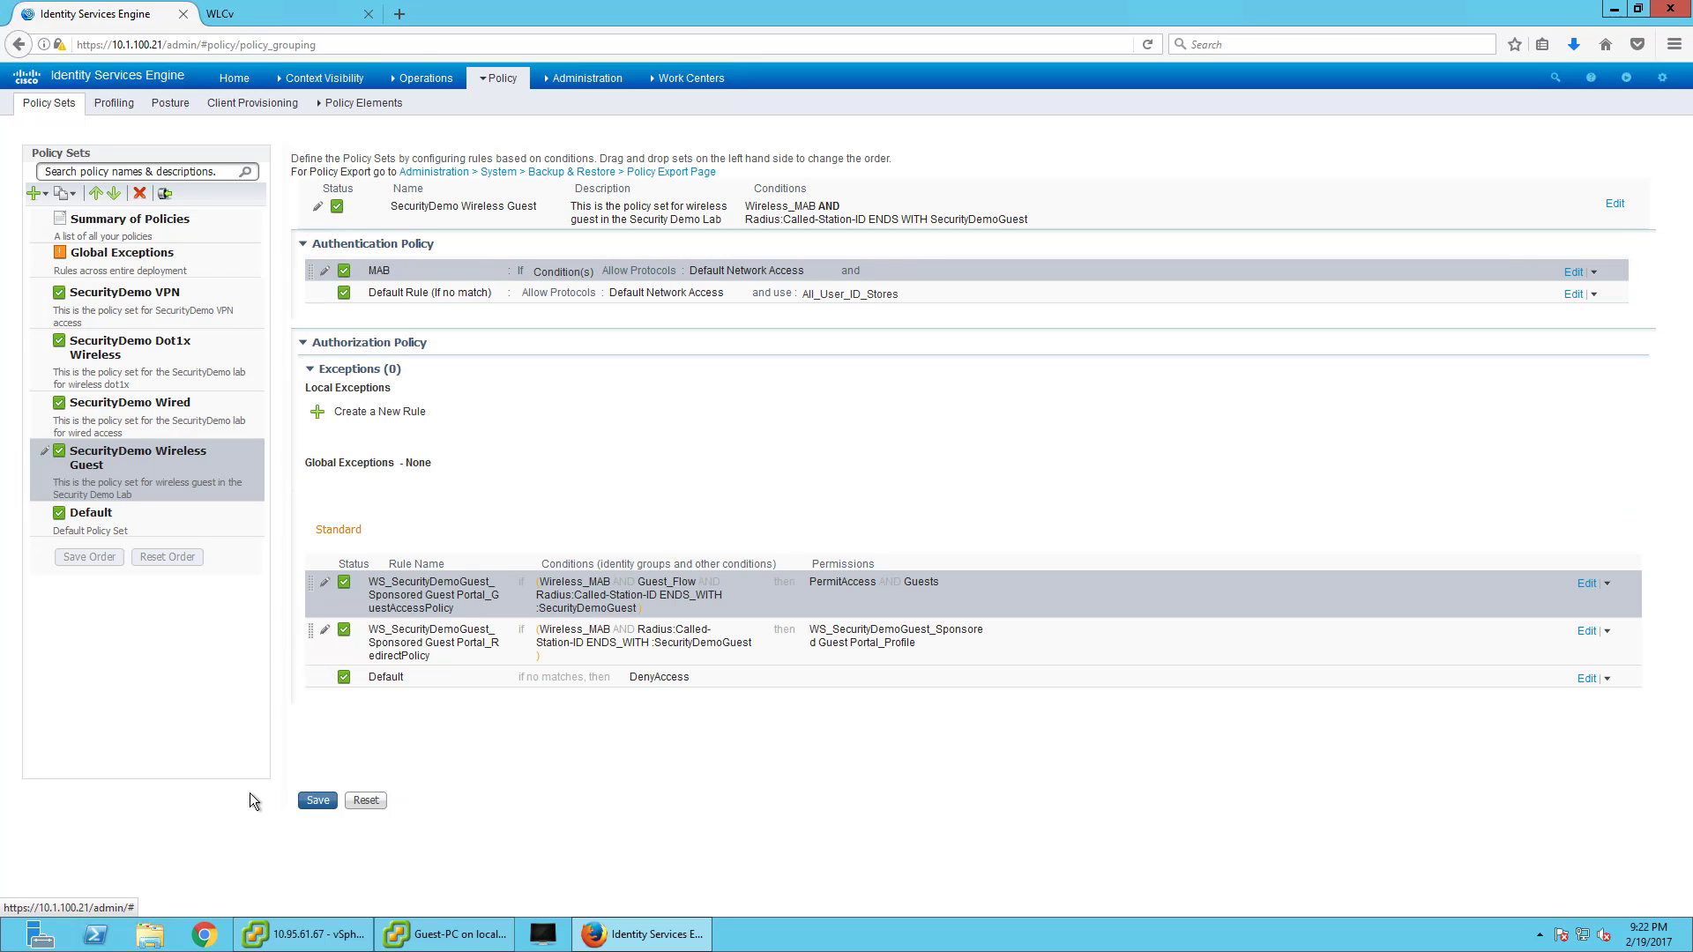
left_click(1572, 273)
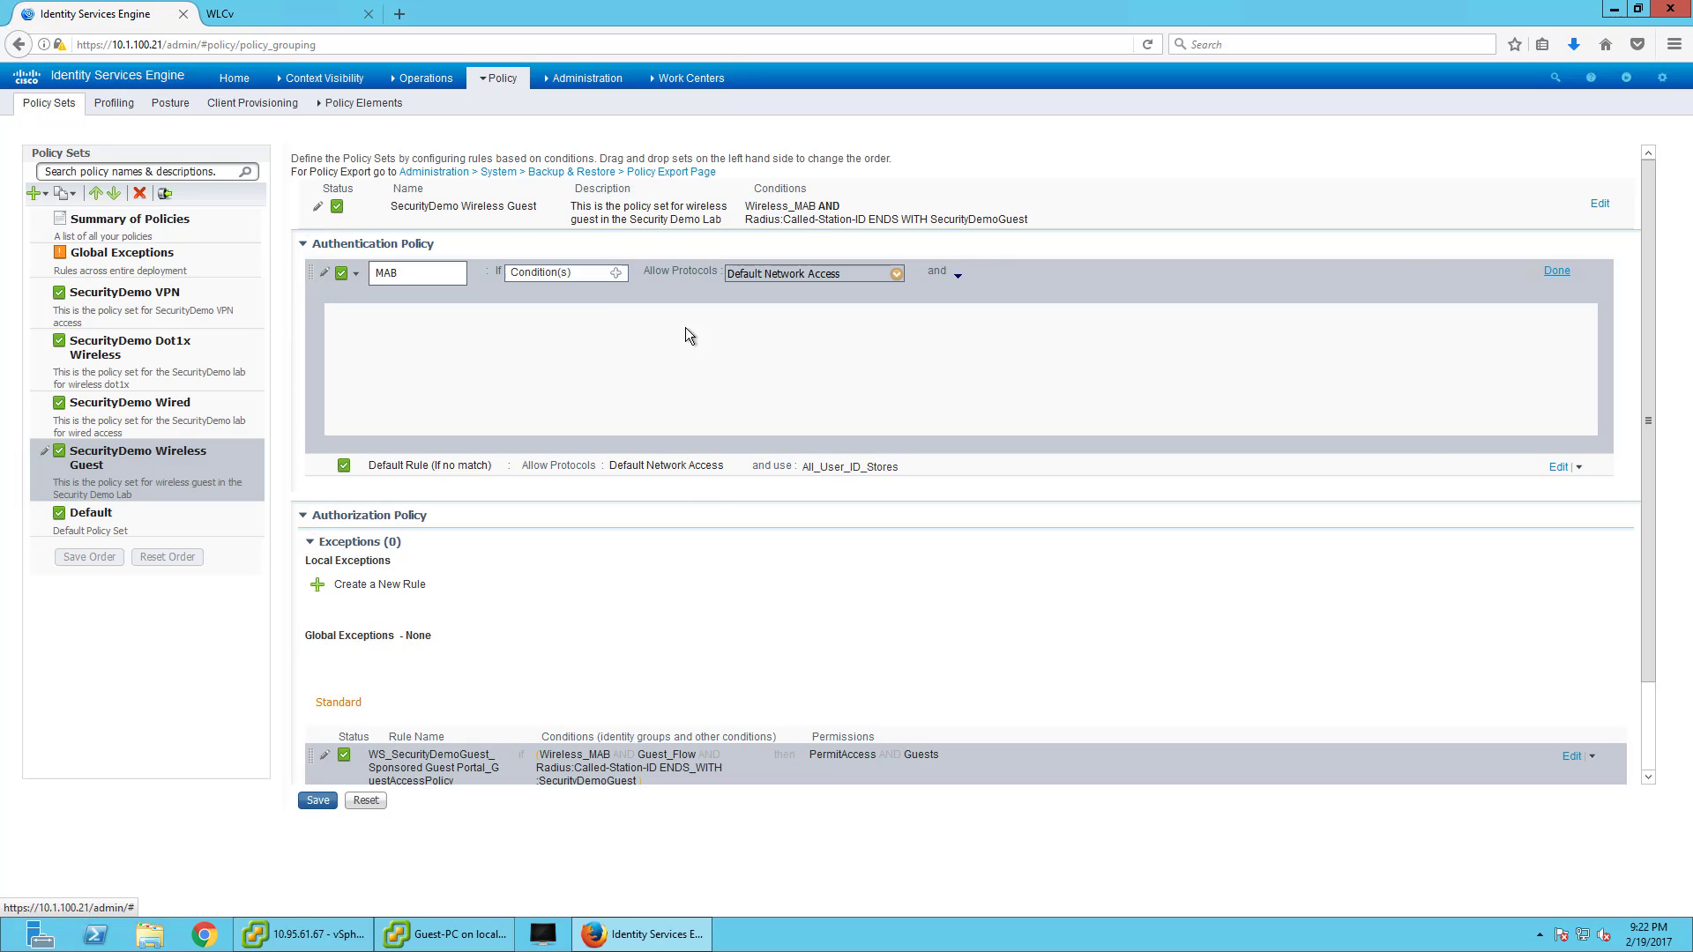
left_click(617, 273)
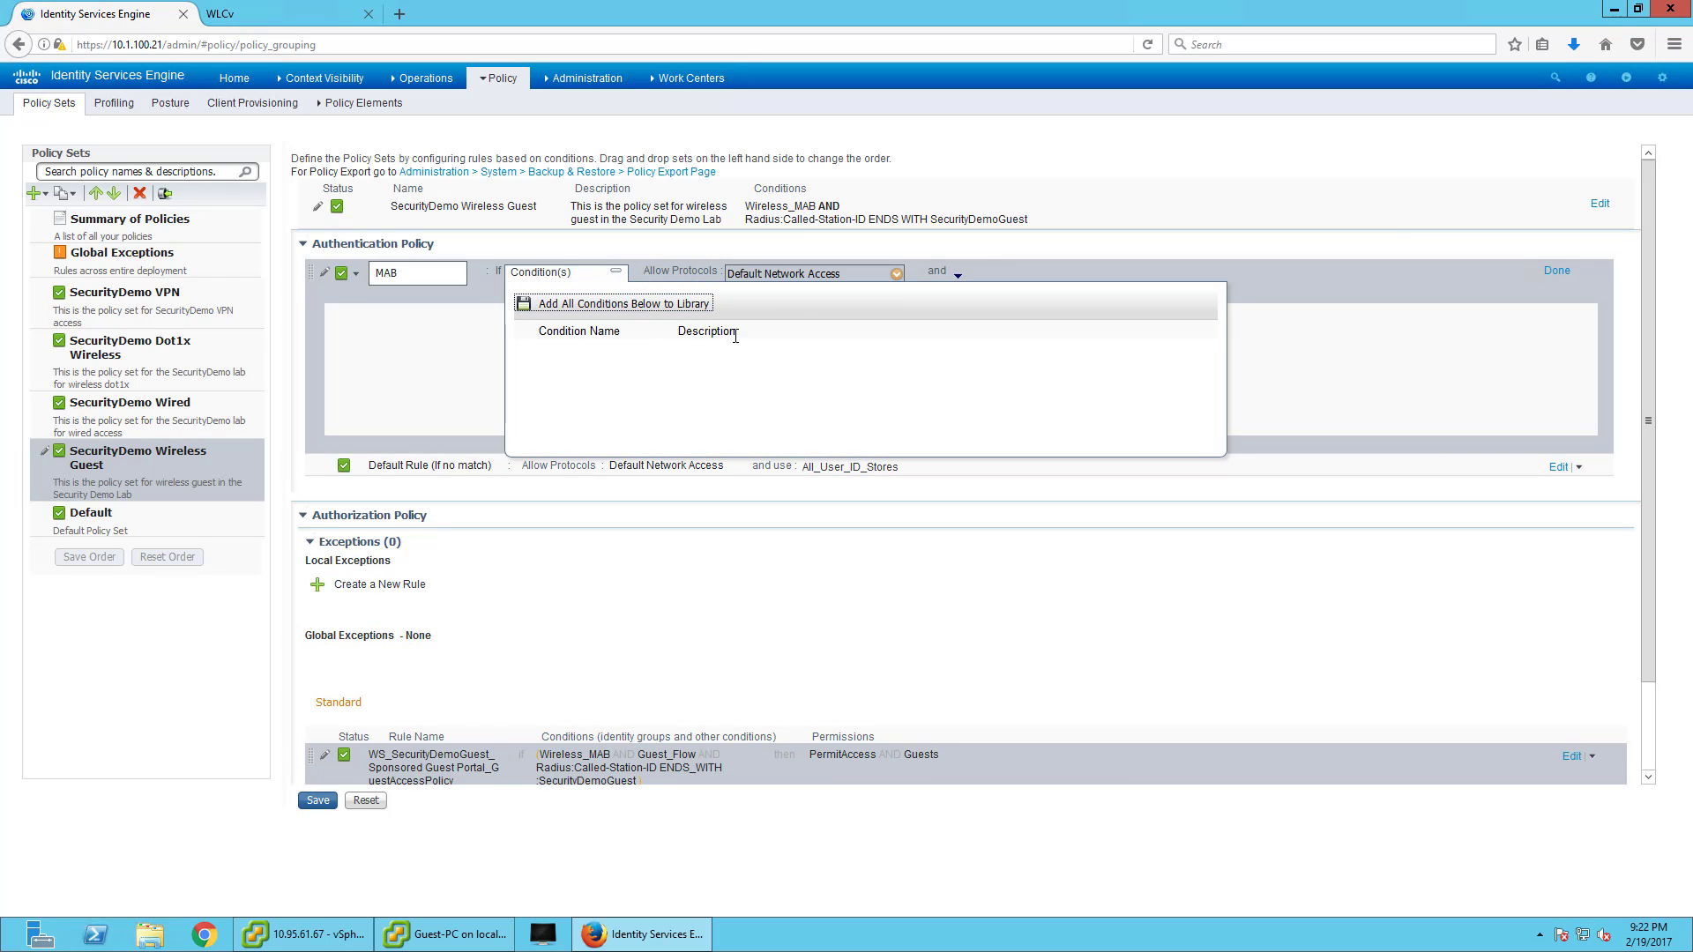
left_click(1593, 265)
left_click(1556, 271)
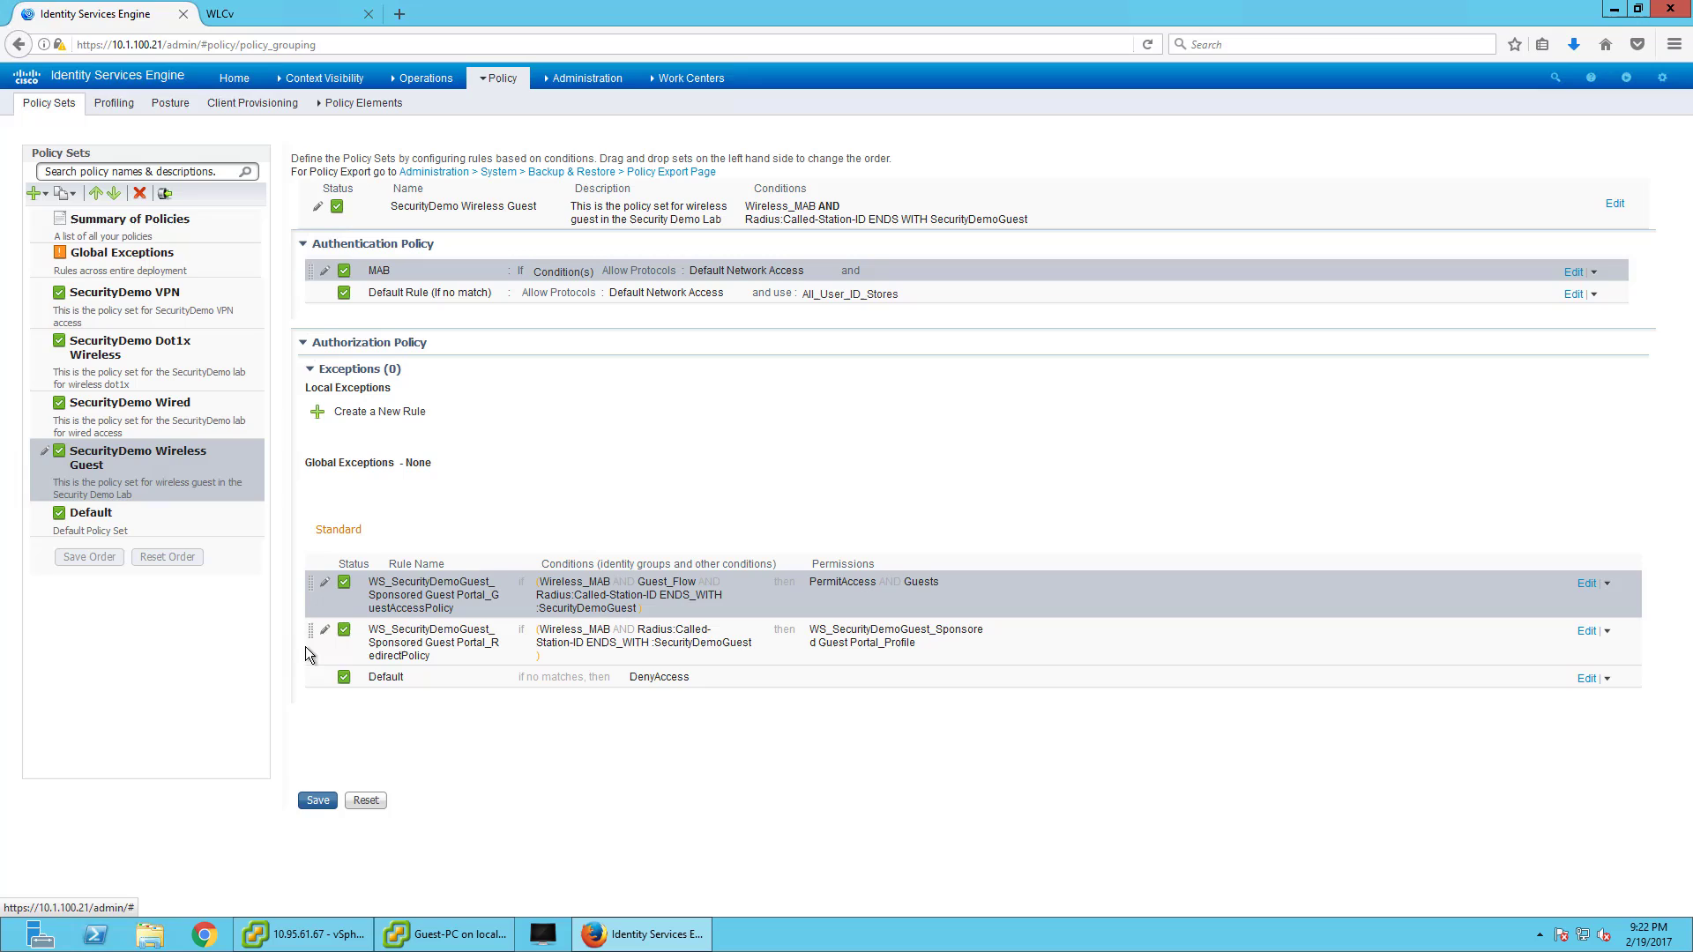
left_click(299, 799)
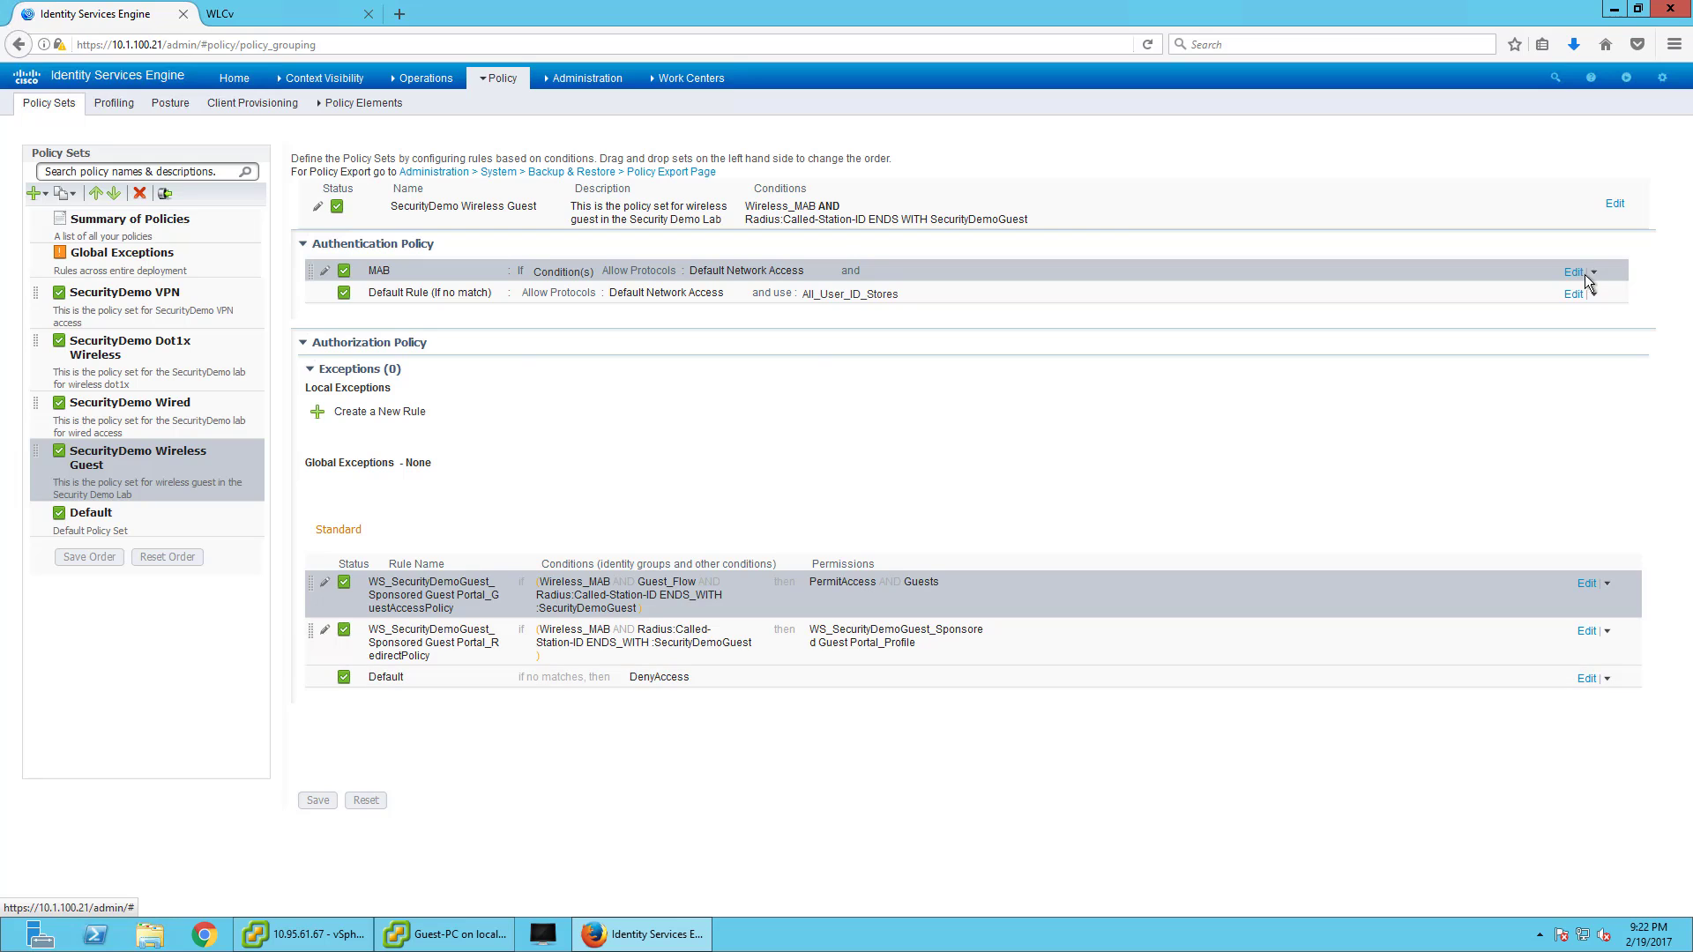
- Recheck the MAB rule's conditions, then reselect the SecurityDemo Wireless Guest policy set
left_click(1496, 286)
left_click(615, 275)
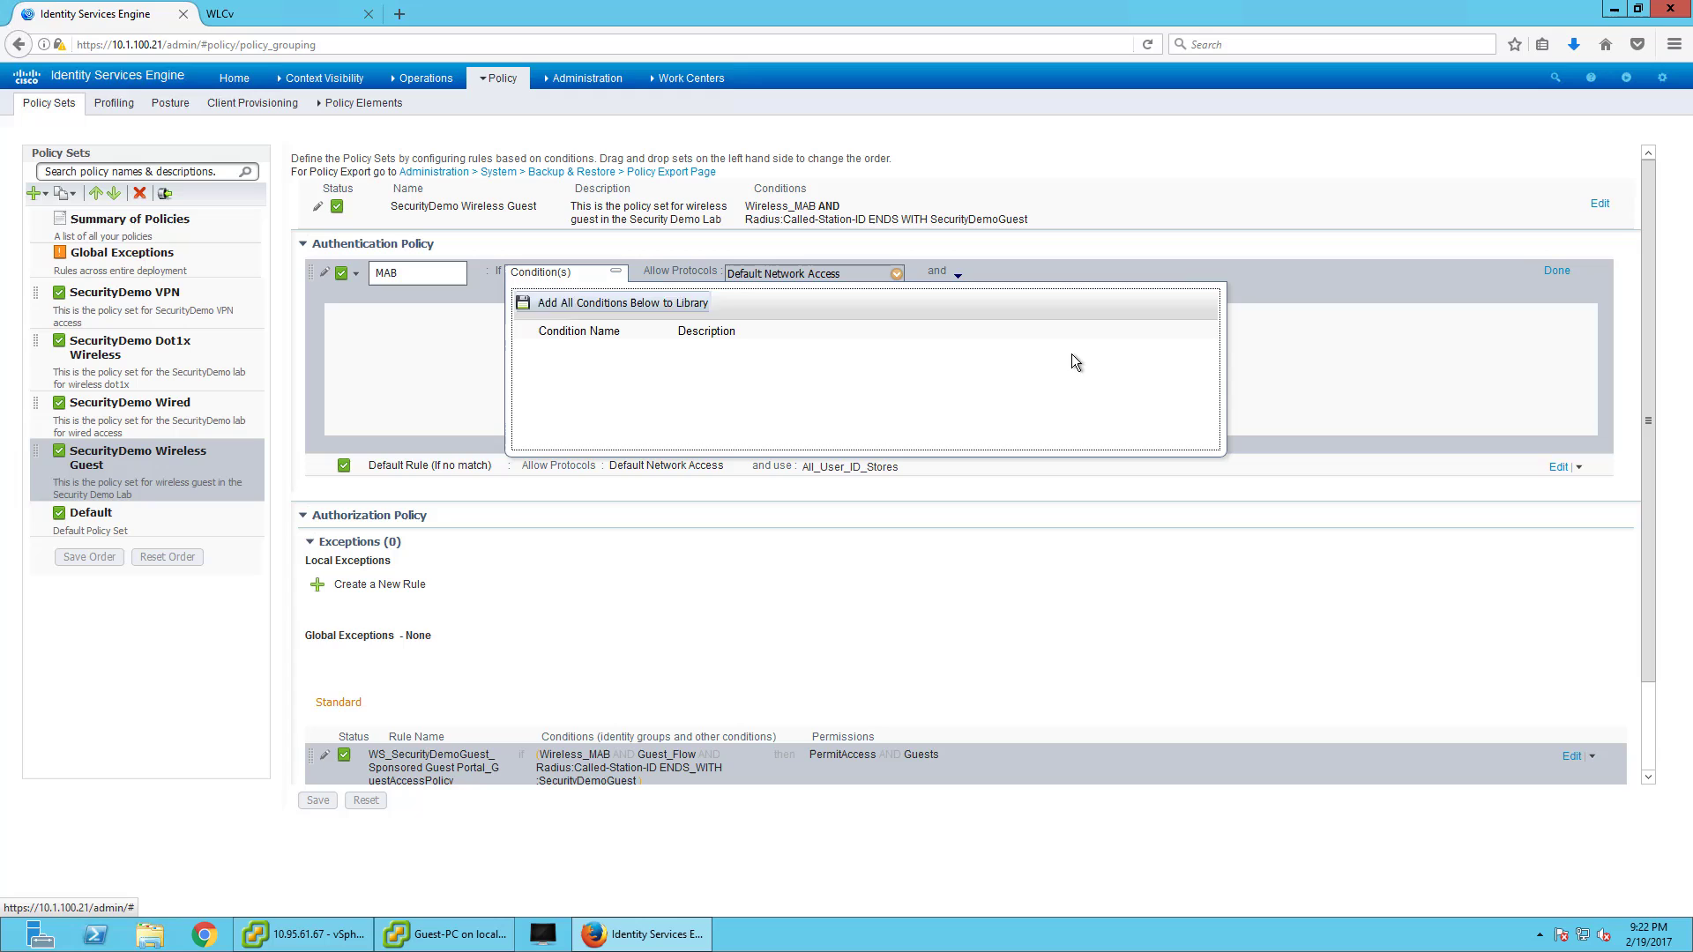
left_click(1402, 353)
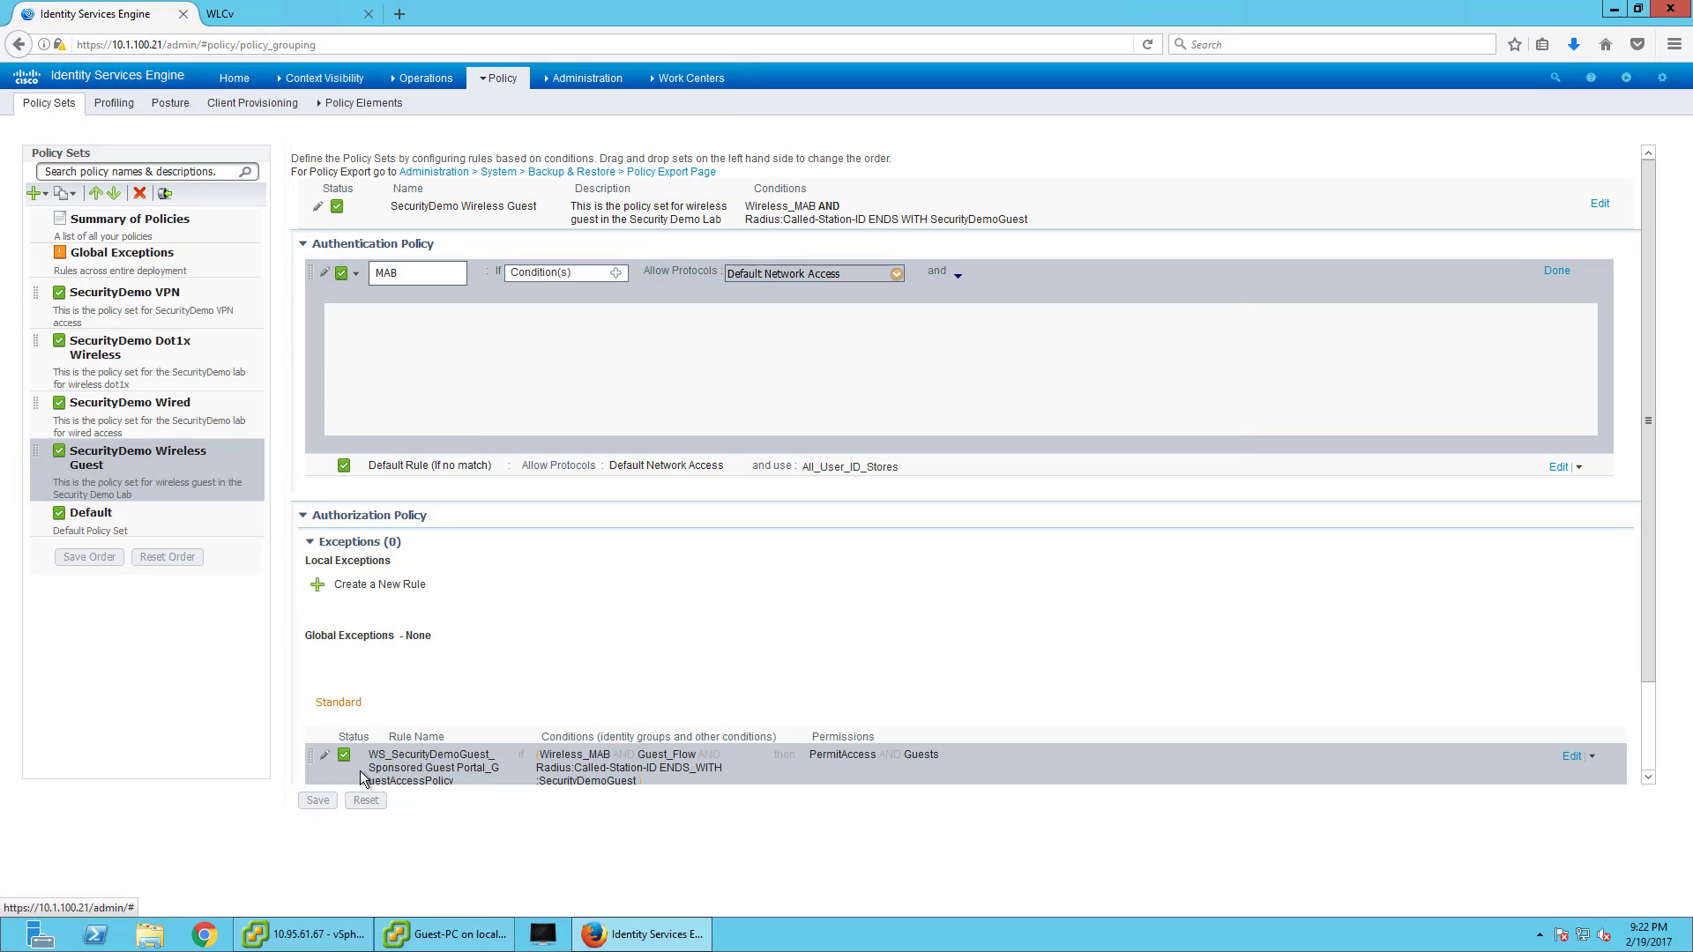
left_click(171, 454)
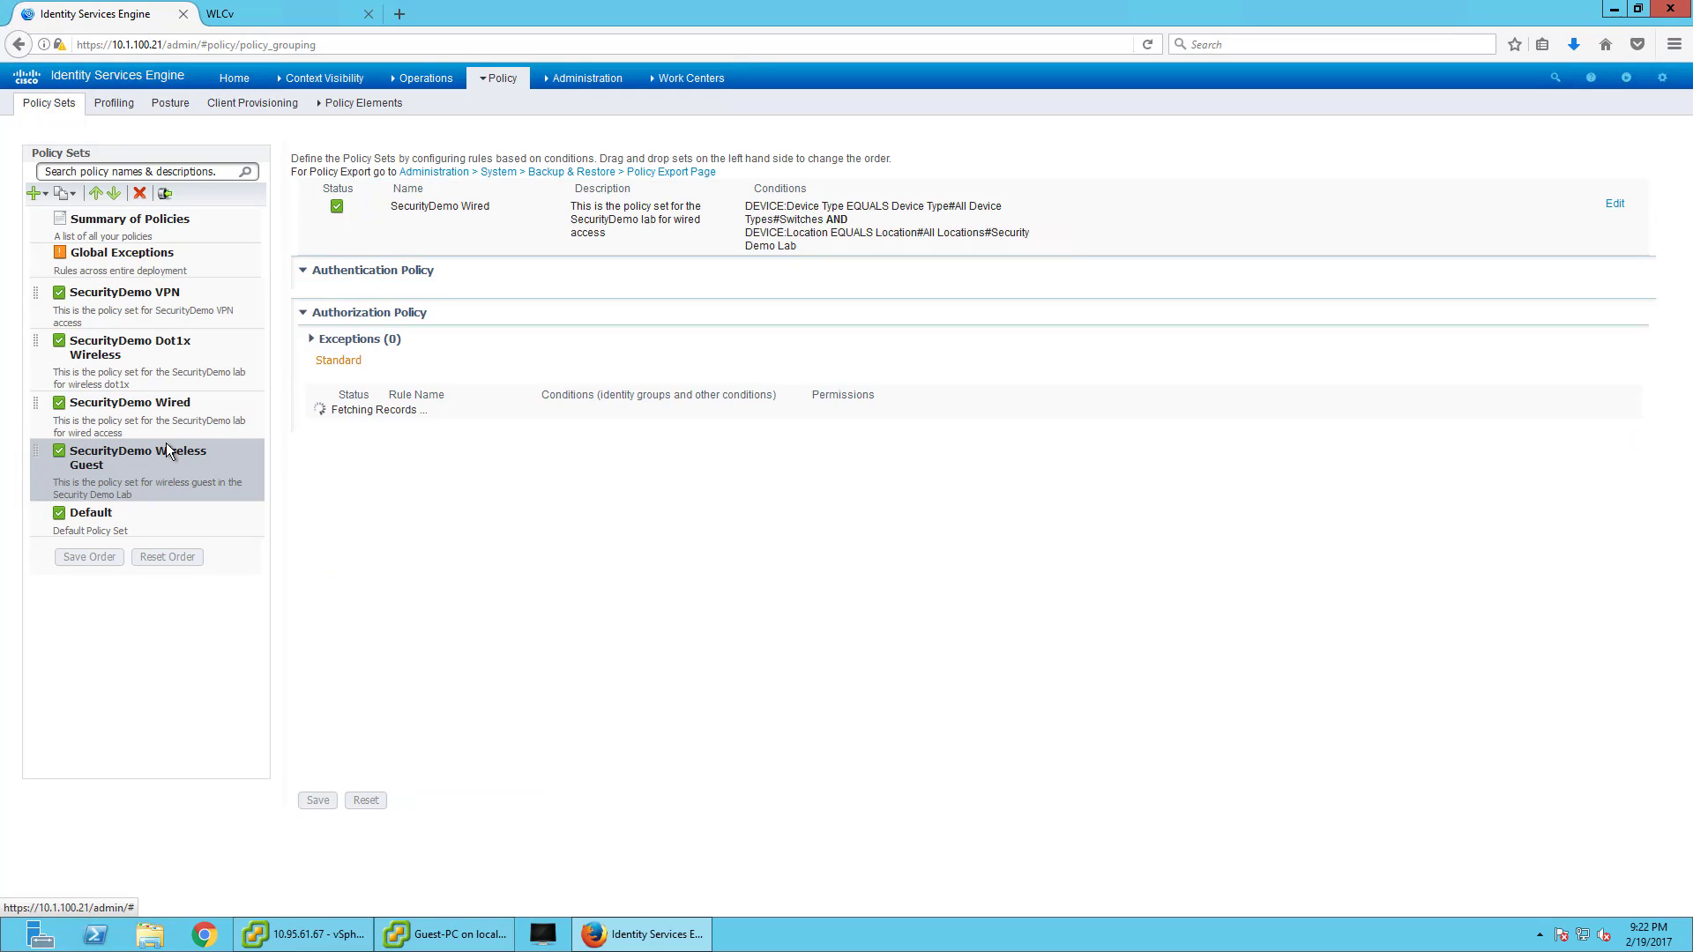
- Use Policy Rules Copy to bring Default's MAB rule and both WS_SecurityDemoGuest rules into Wireless Guest
left_click(1573, 273)
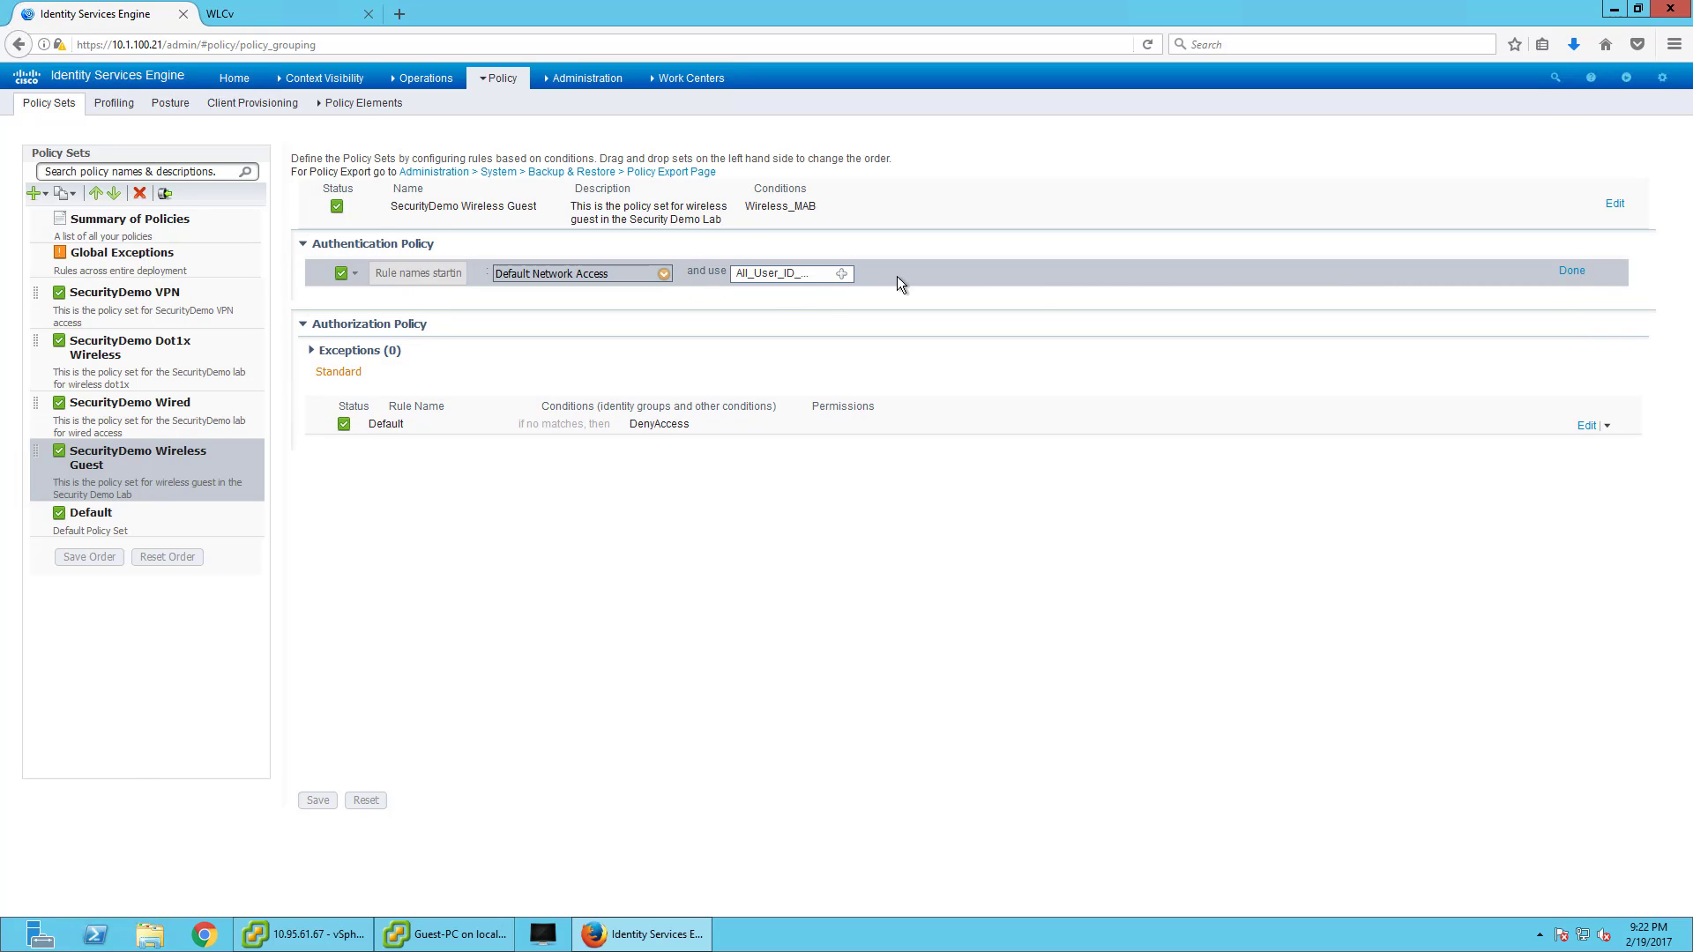
left_click(1572, 270)
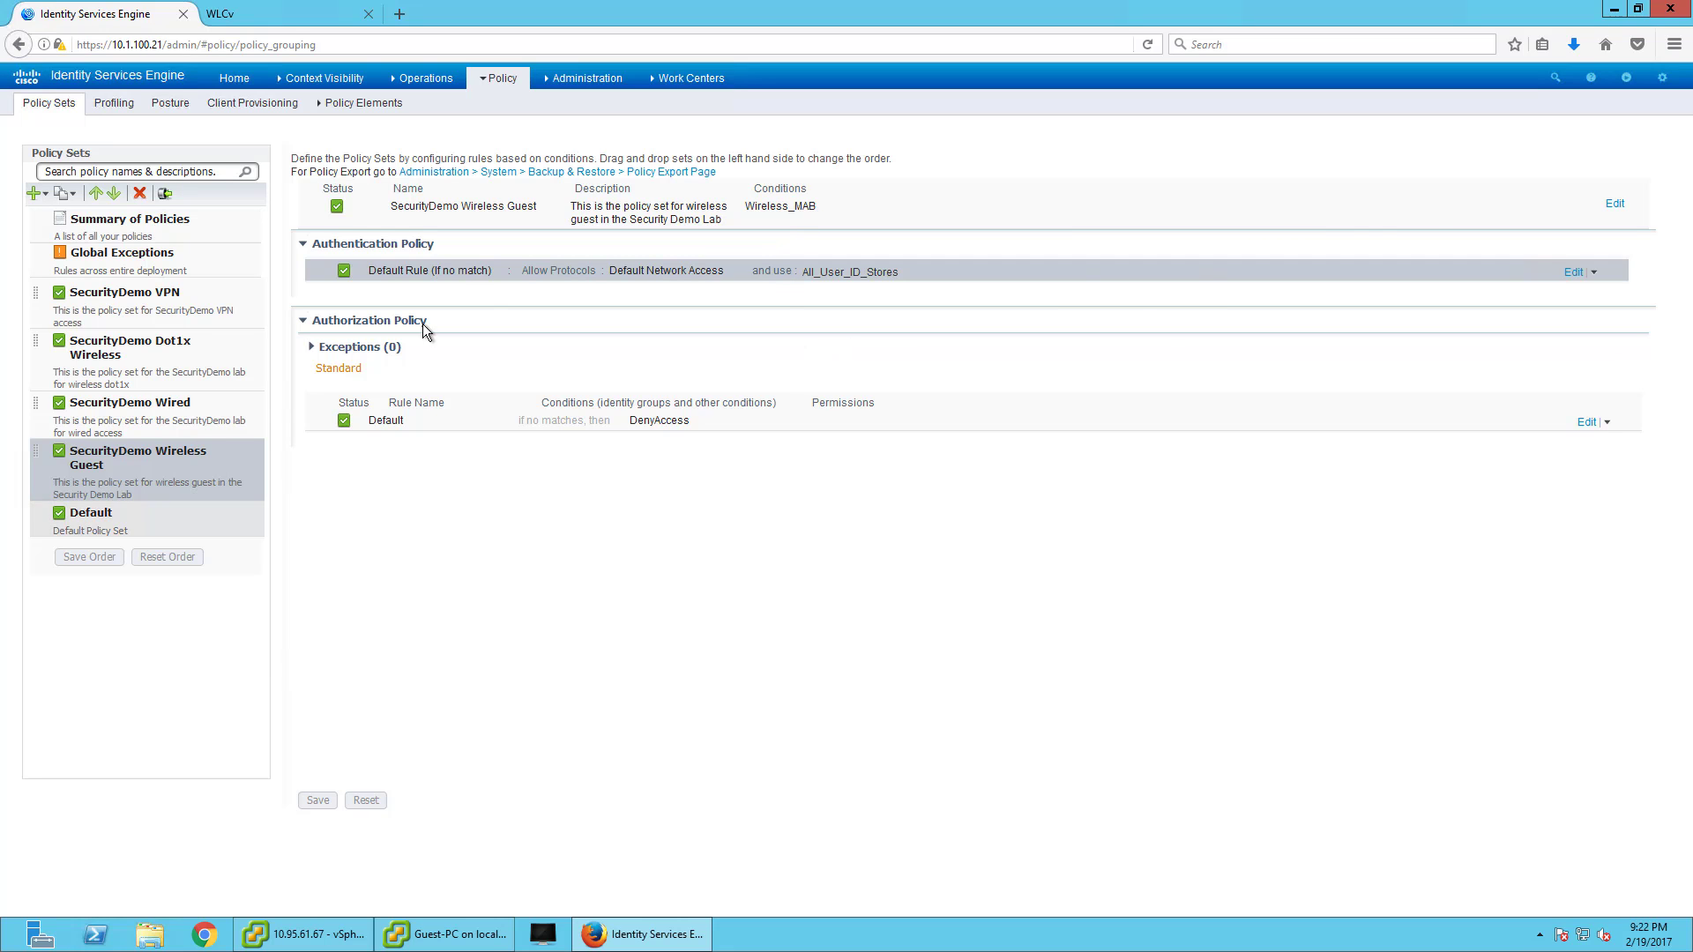
left_click(165, 193)
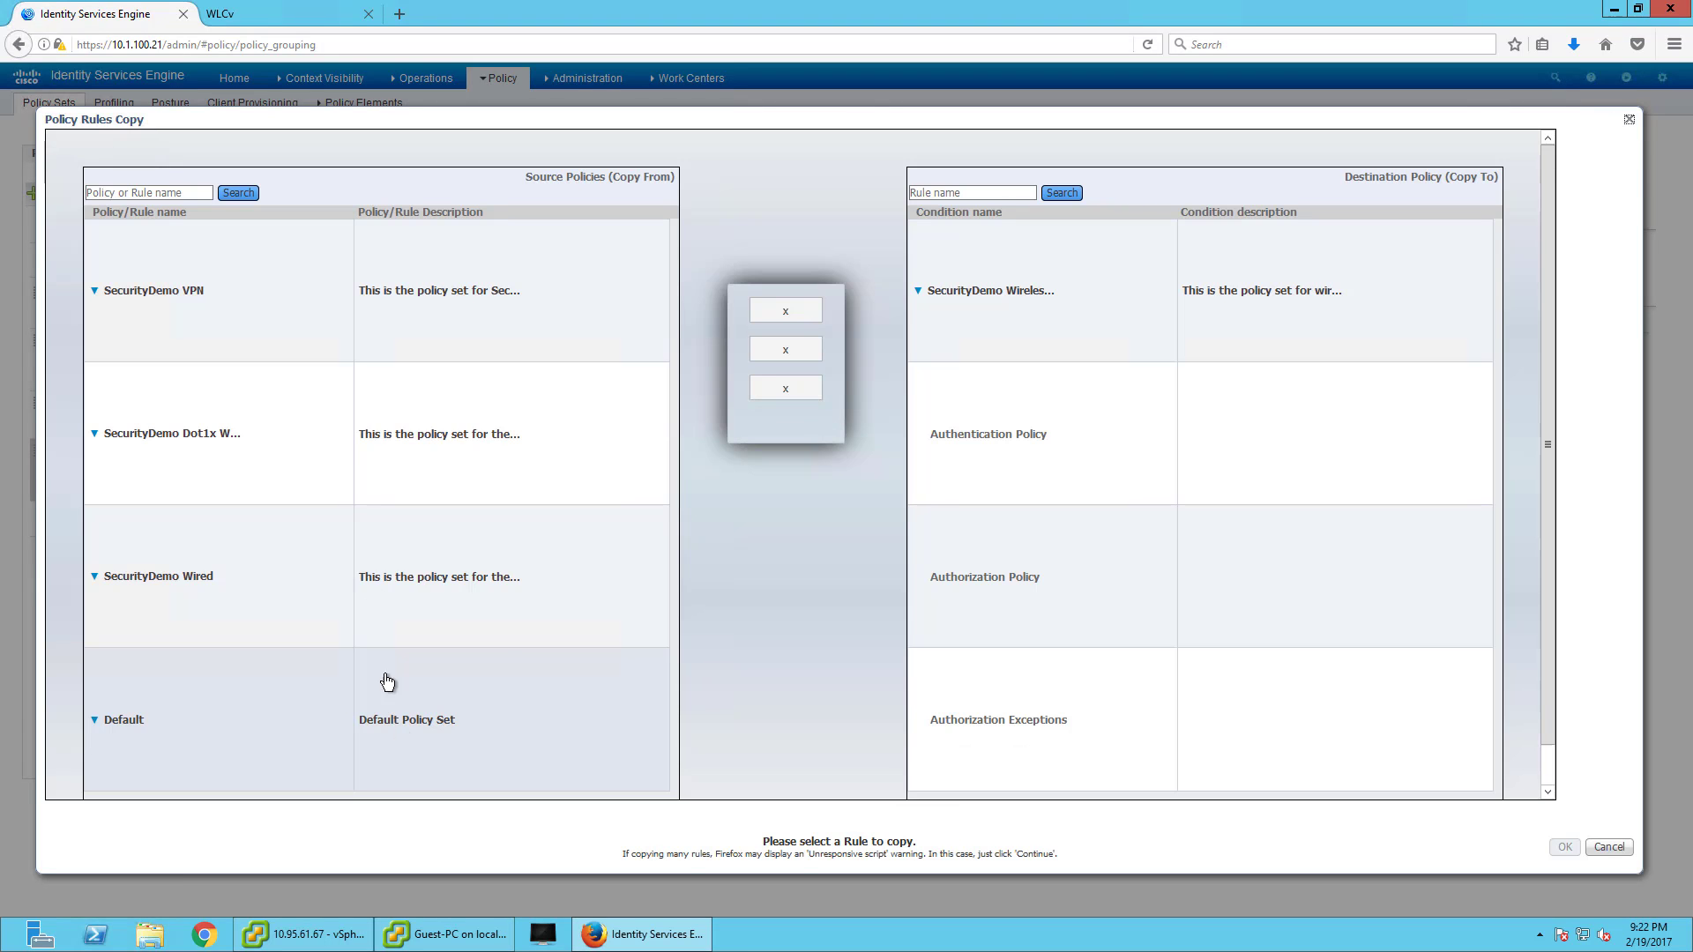
scroll(150, 710, "down", 1)
left_click(141, 719)
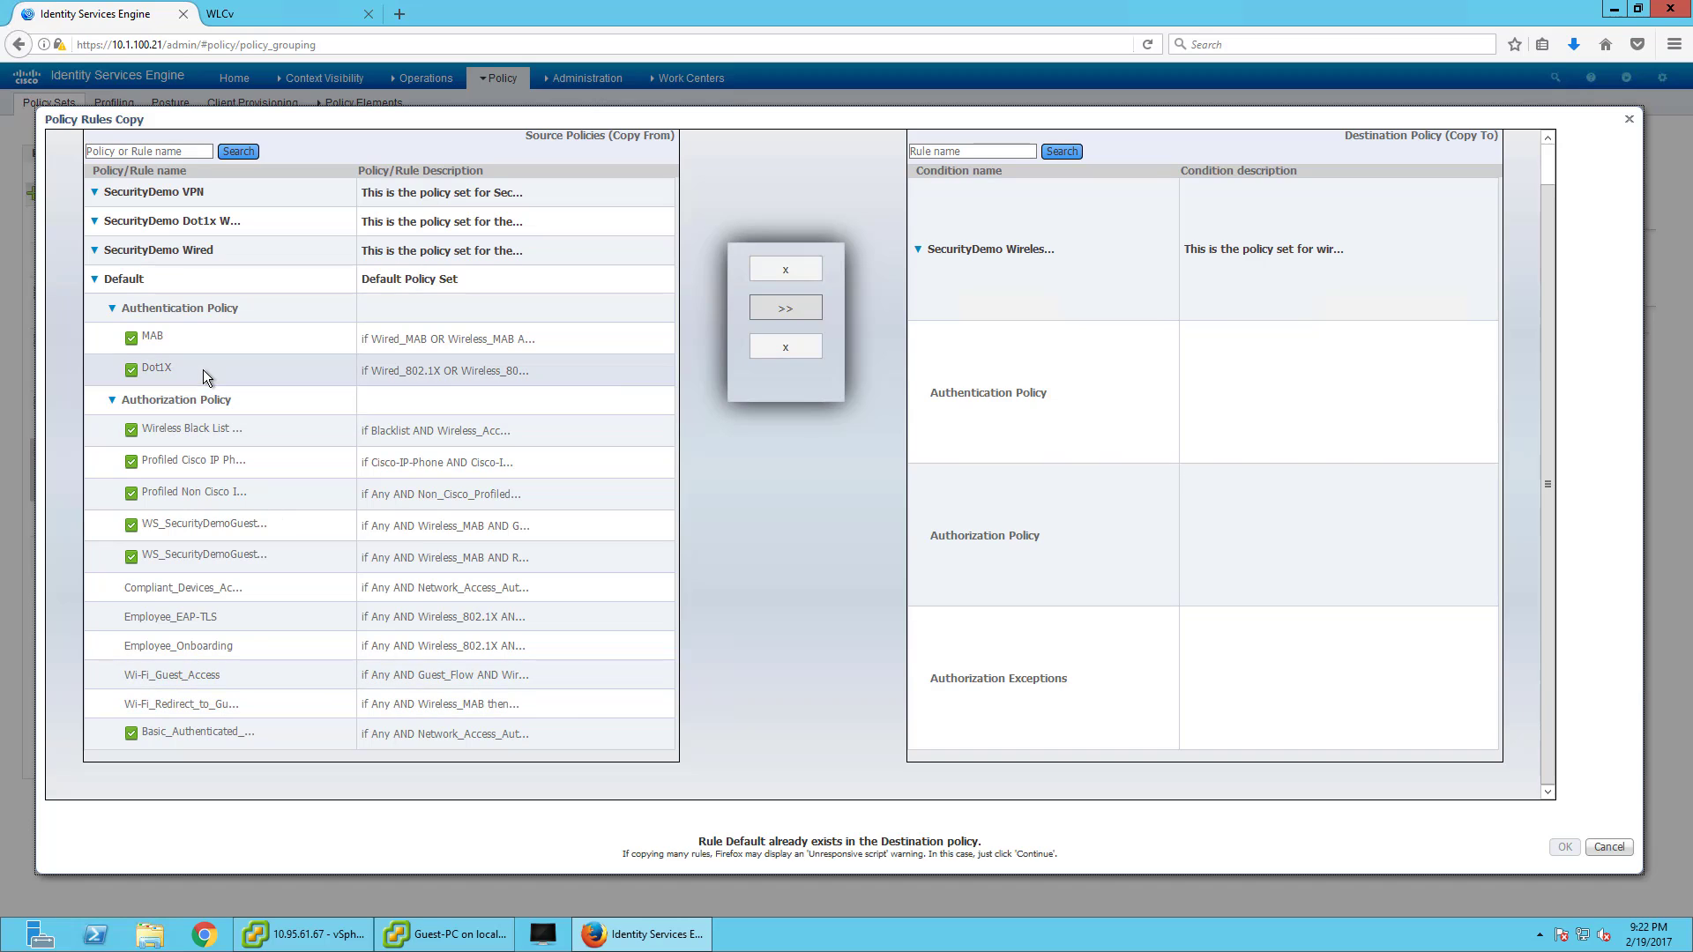
left_click(209, 336)
left_click(786, 269)
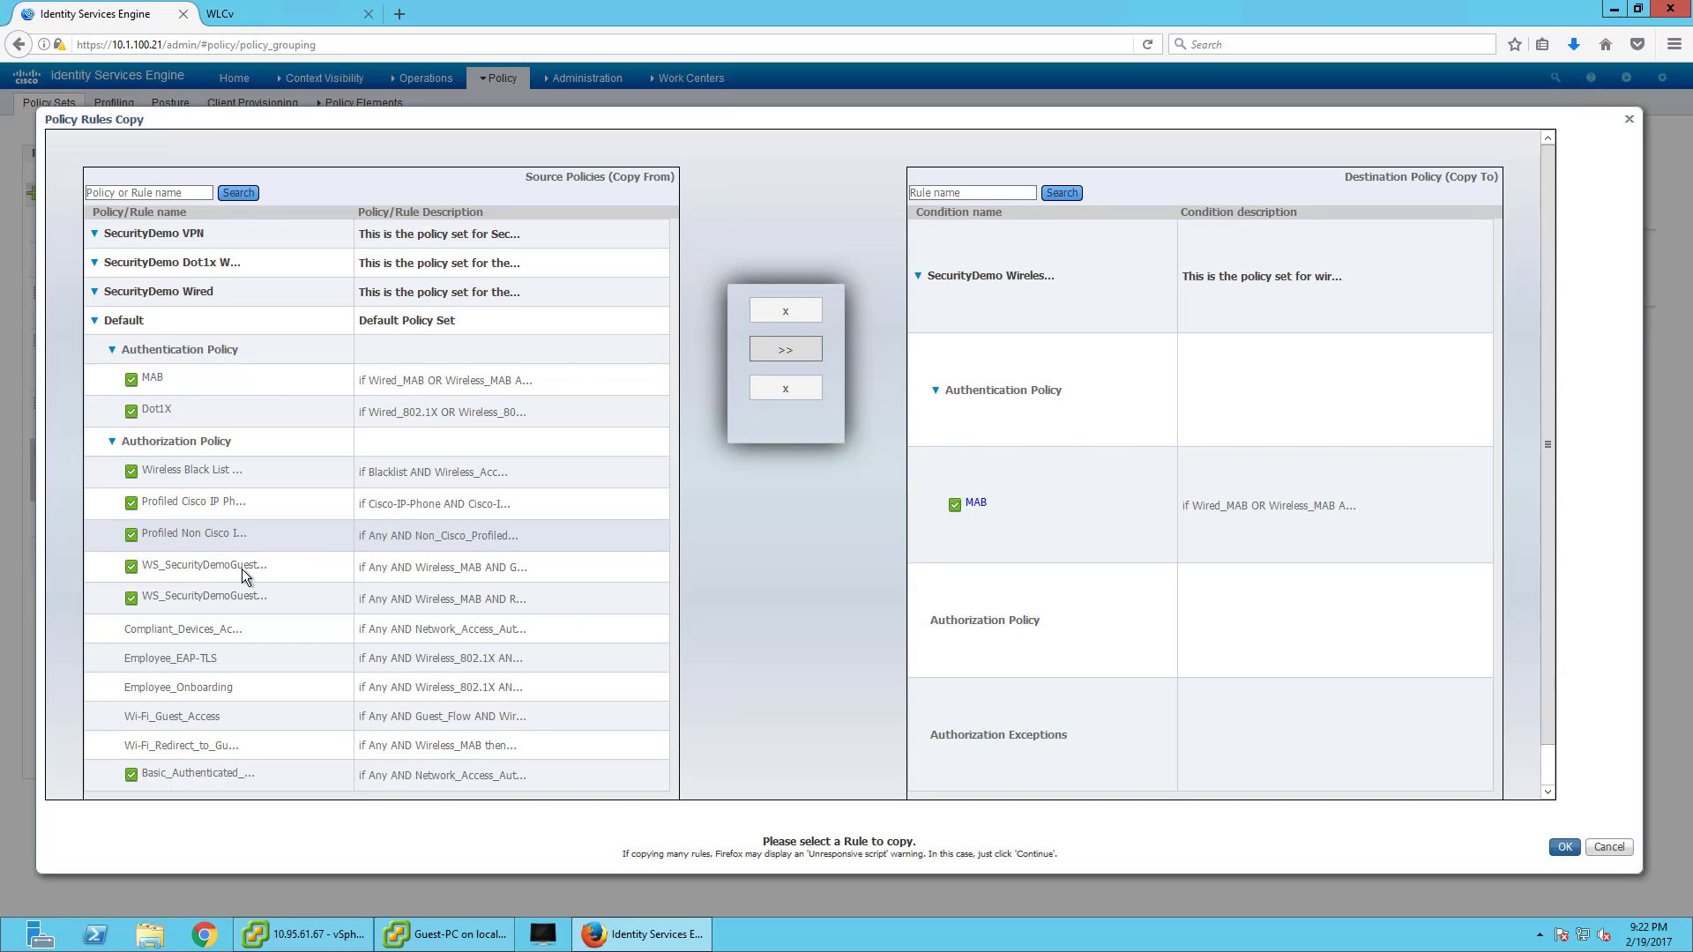
left_click(242, 569)
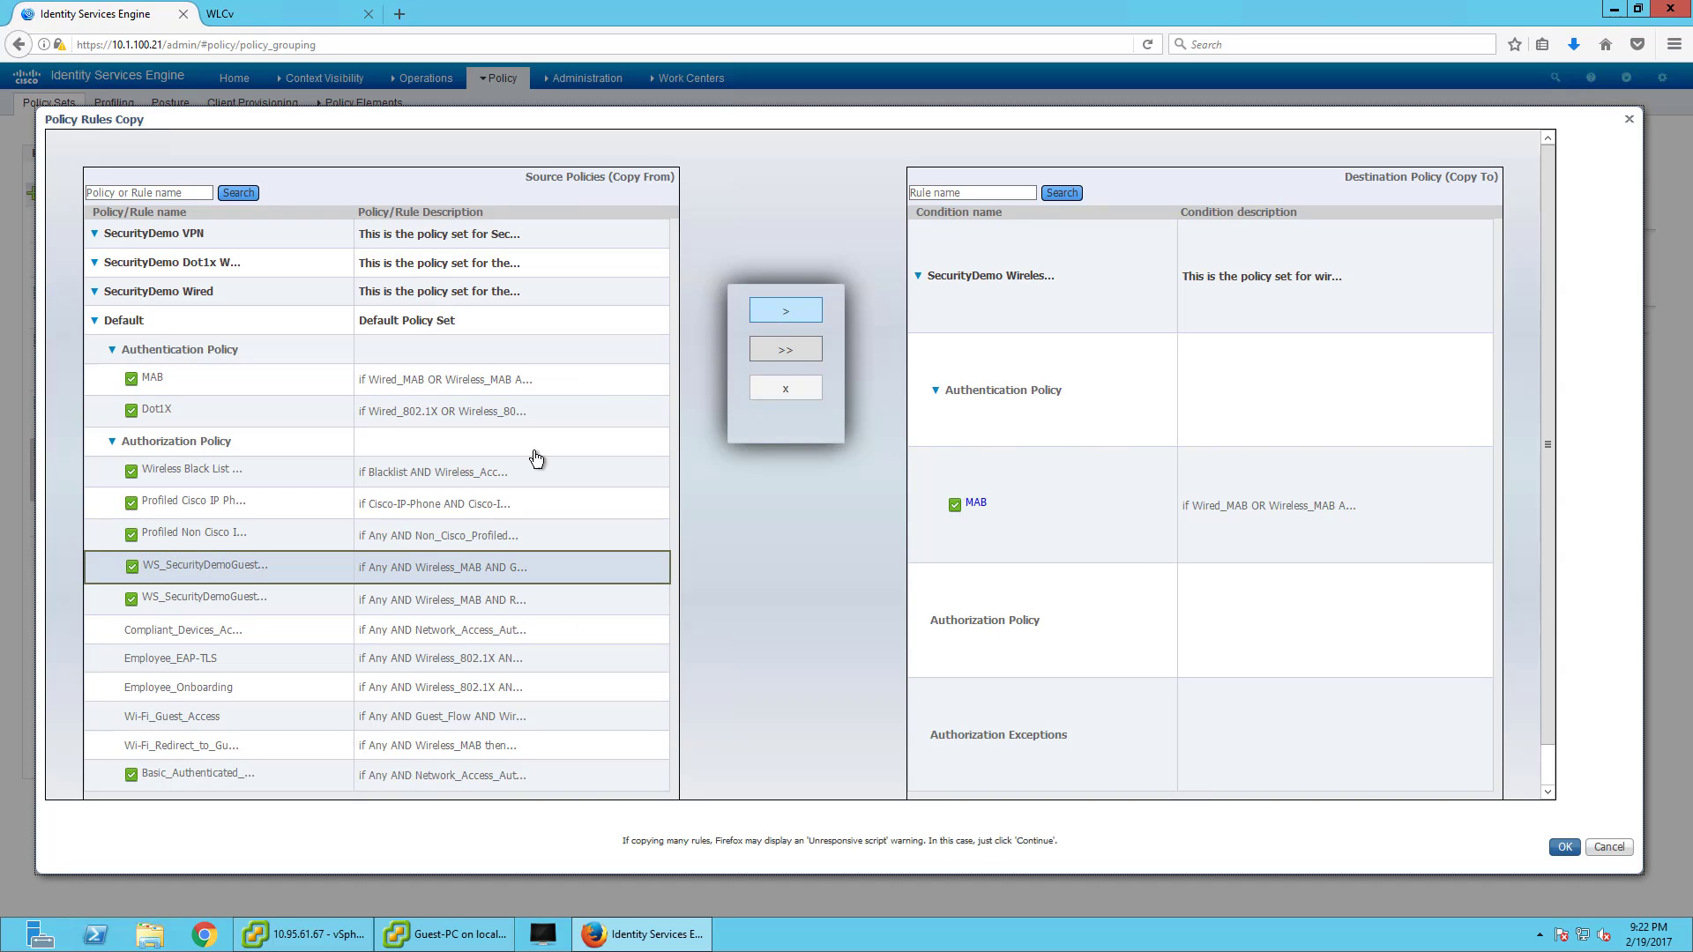
left_click(786, 310)
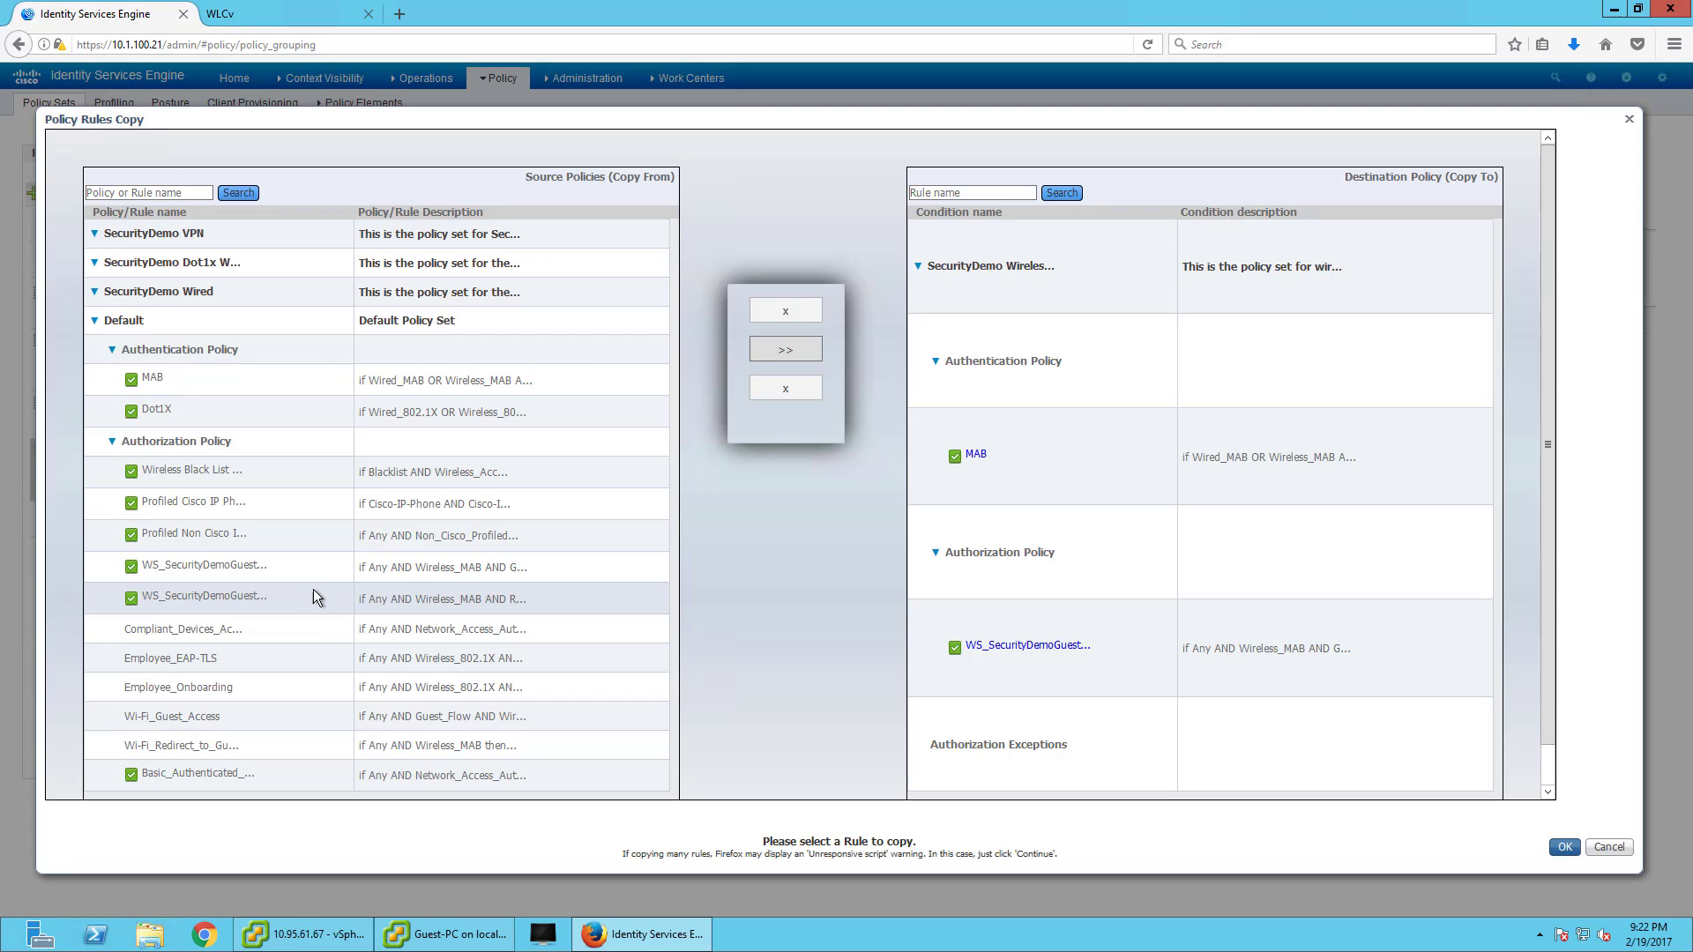
left_click(310, 598)
left_click(786, 310)
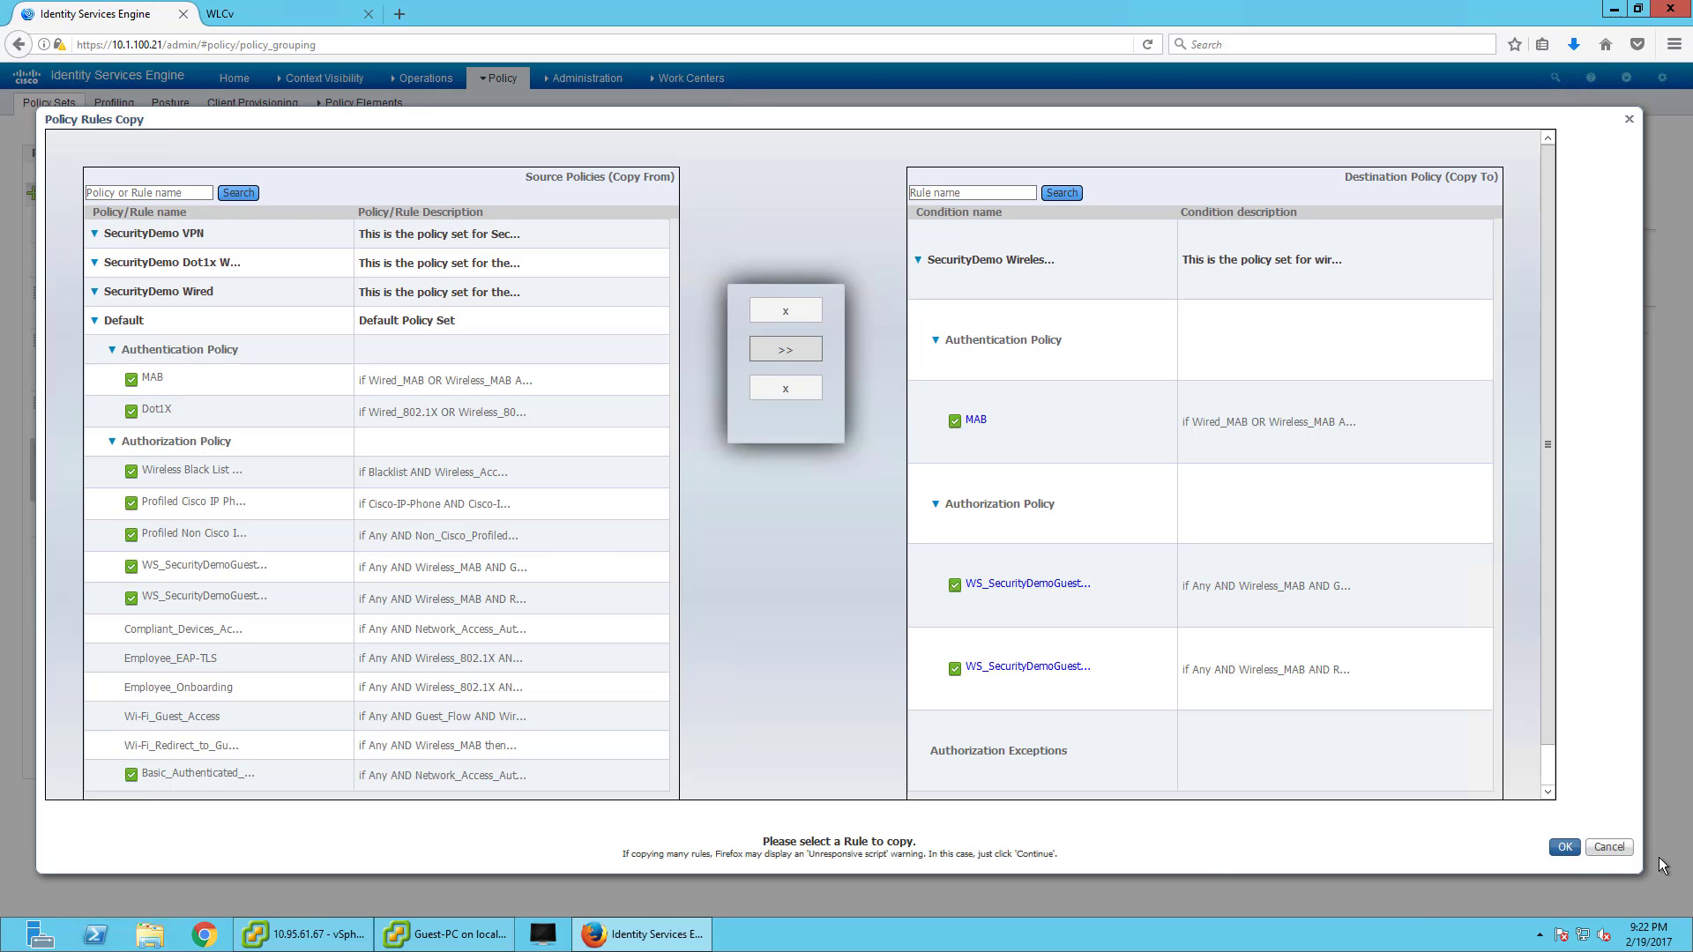
left_click(1565, 847)
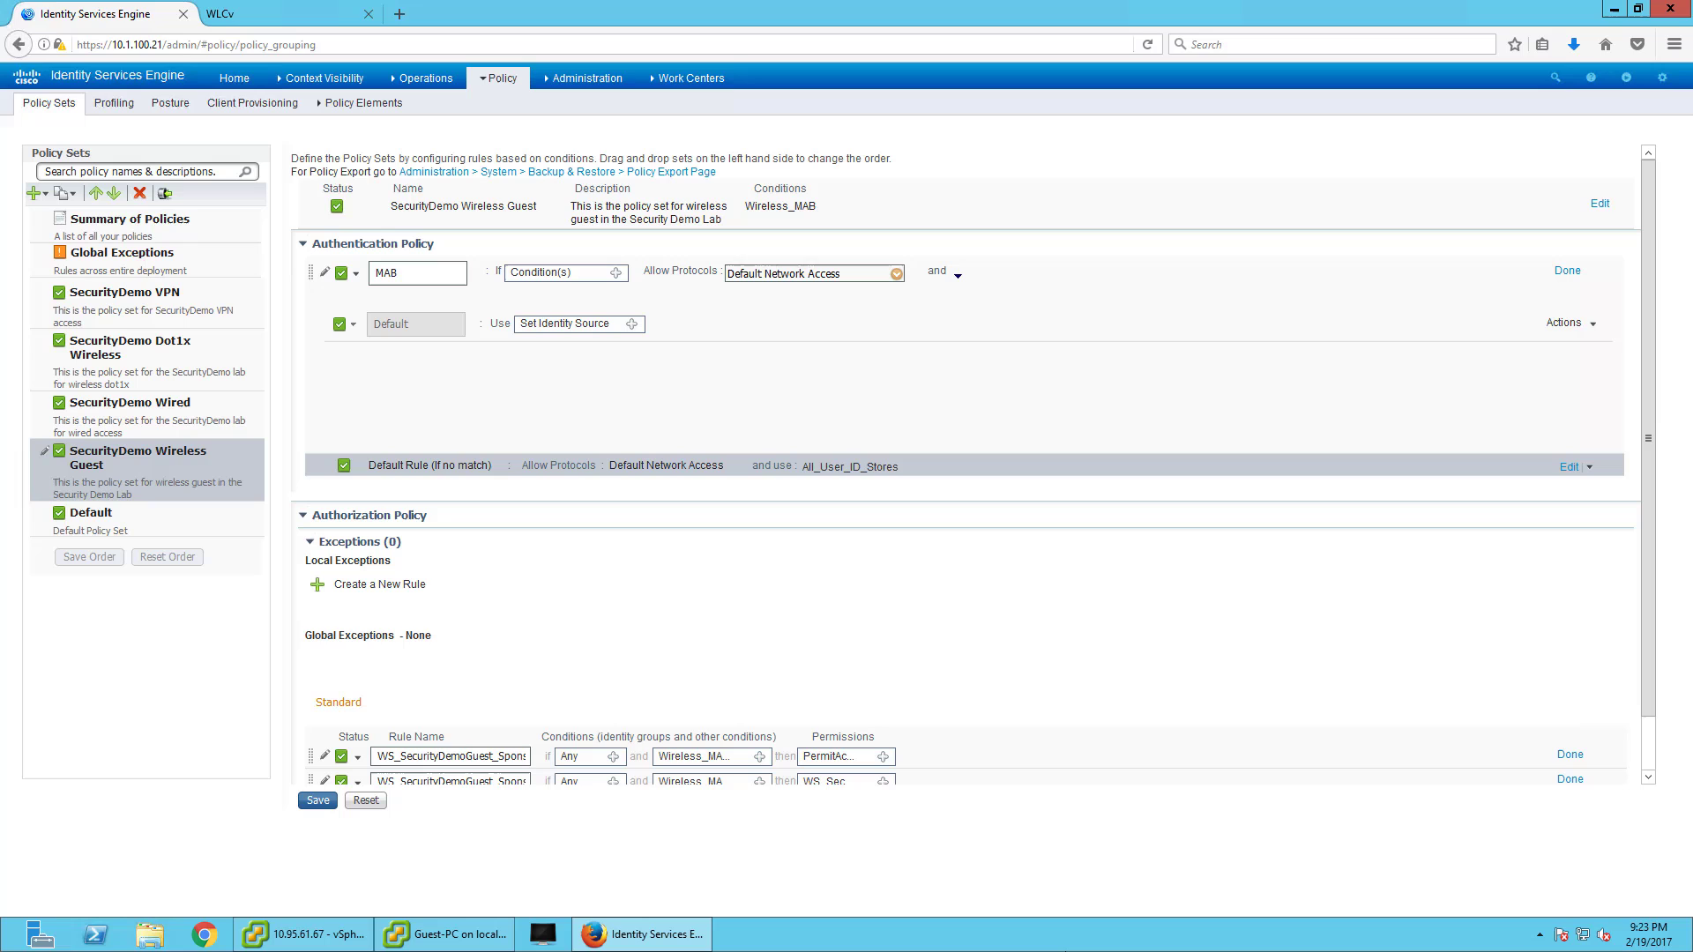
- Close the rule editors, save the Wireless Guest set, and reselect it from Policy Sets
left_click(1570, 754)
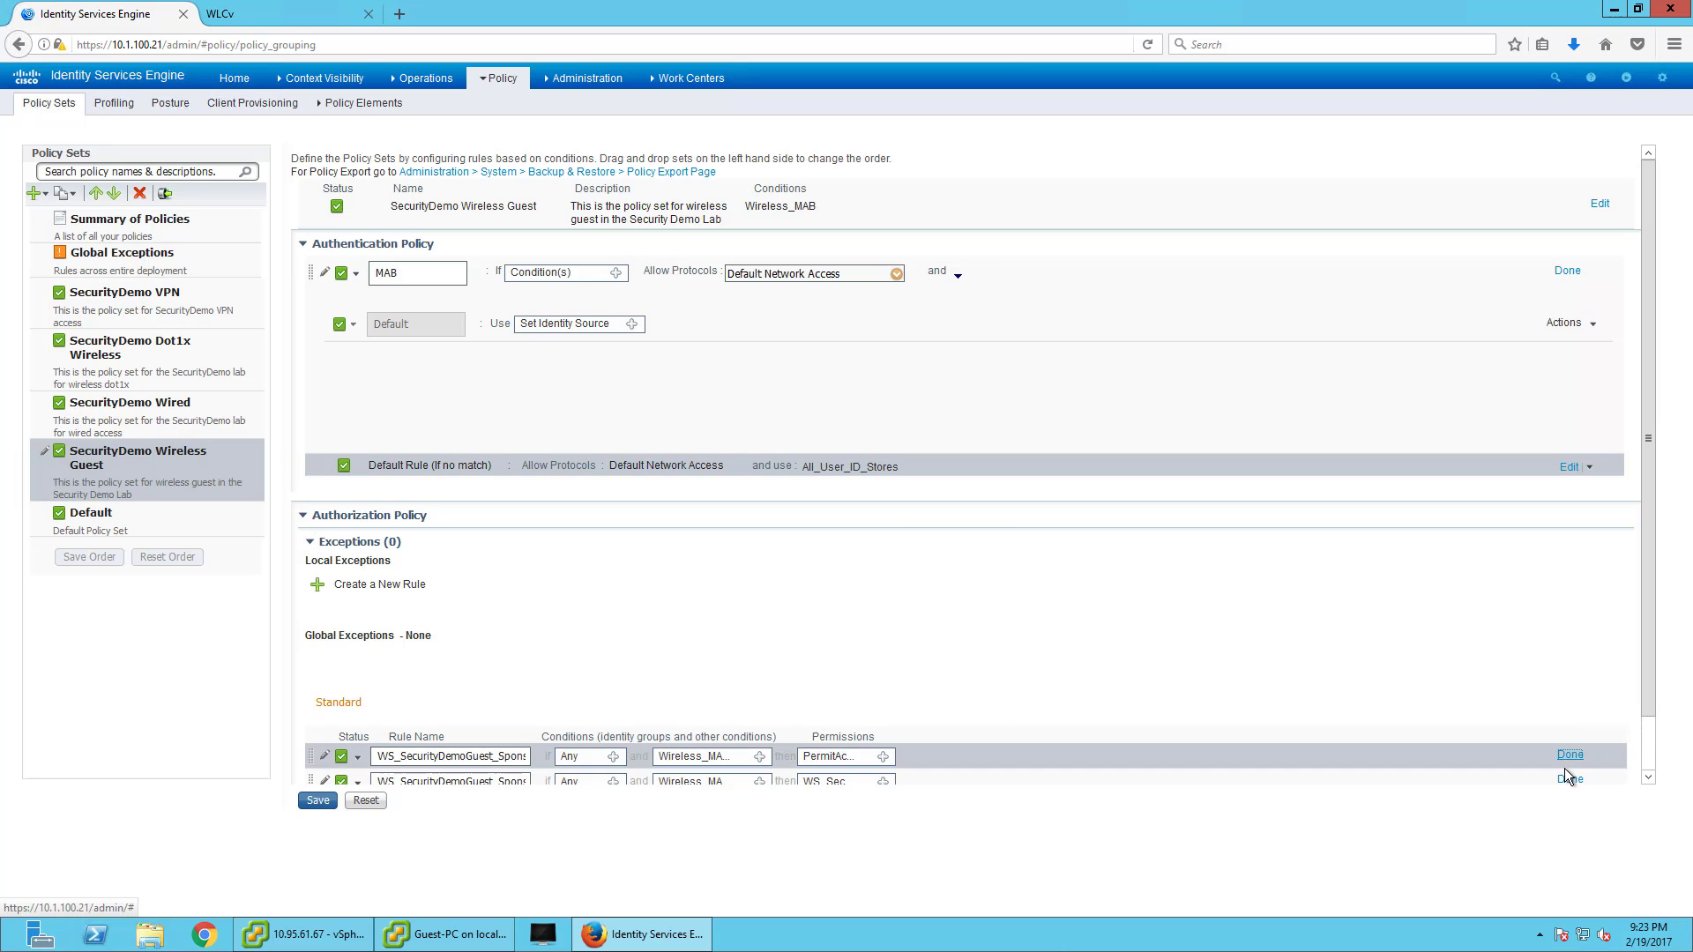
scroll(1567, 750, "down", 2)
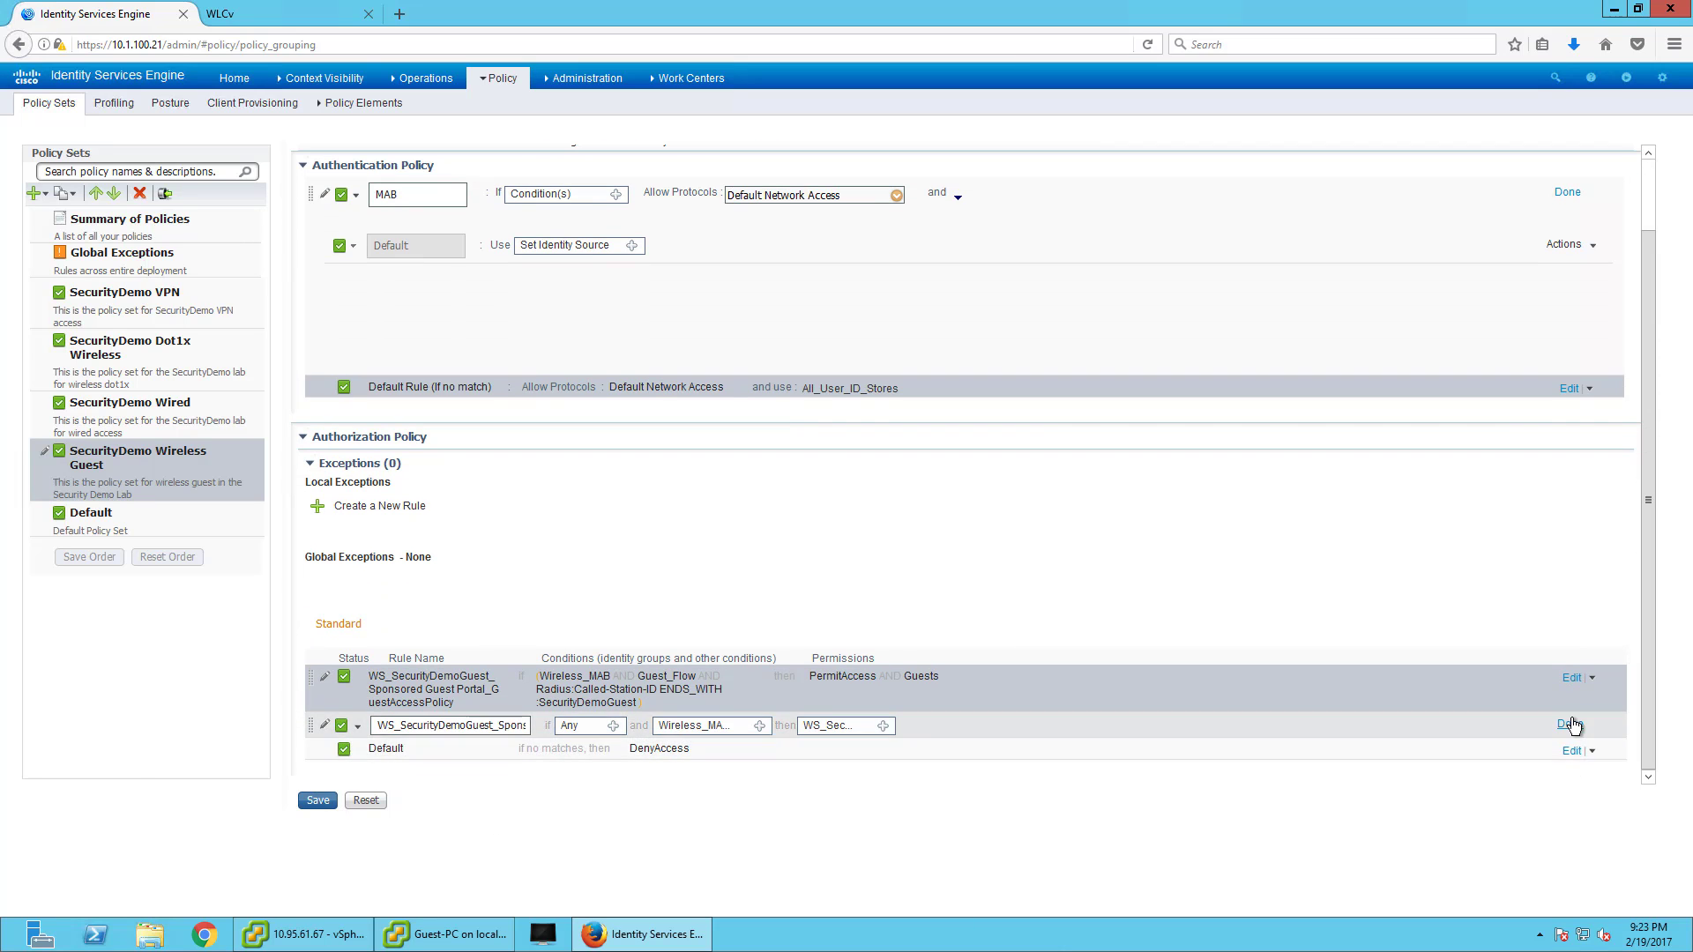
left_click(1567, 193)
left_click(318, 801)
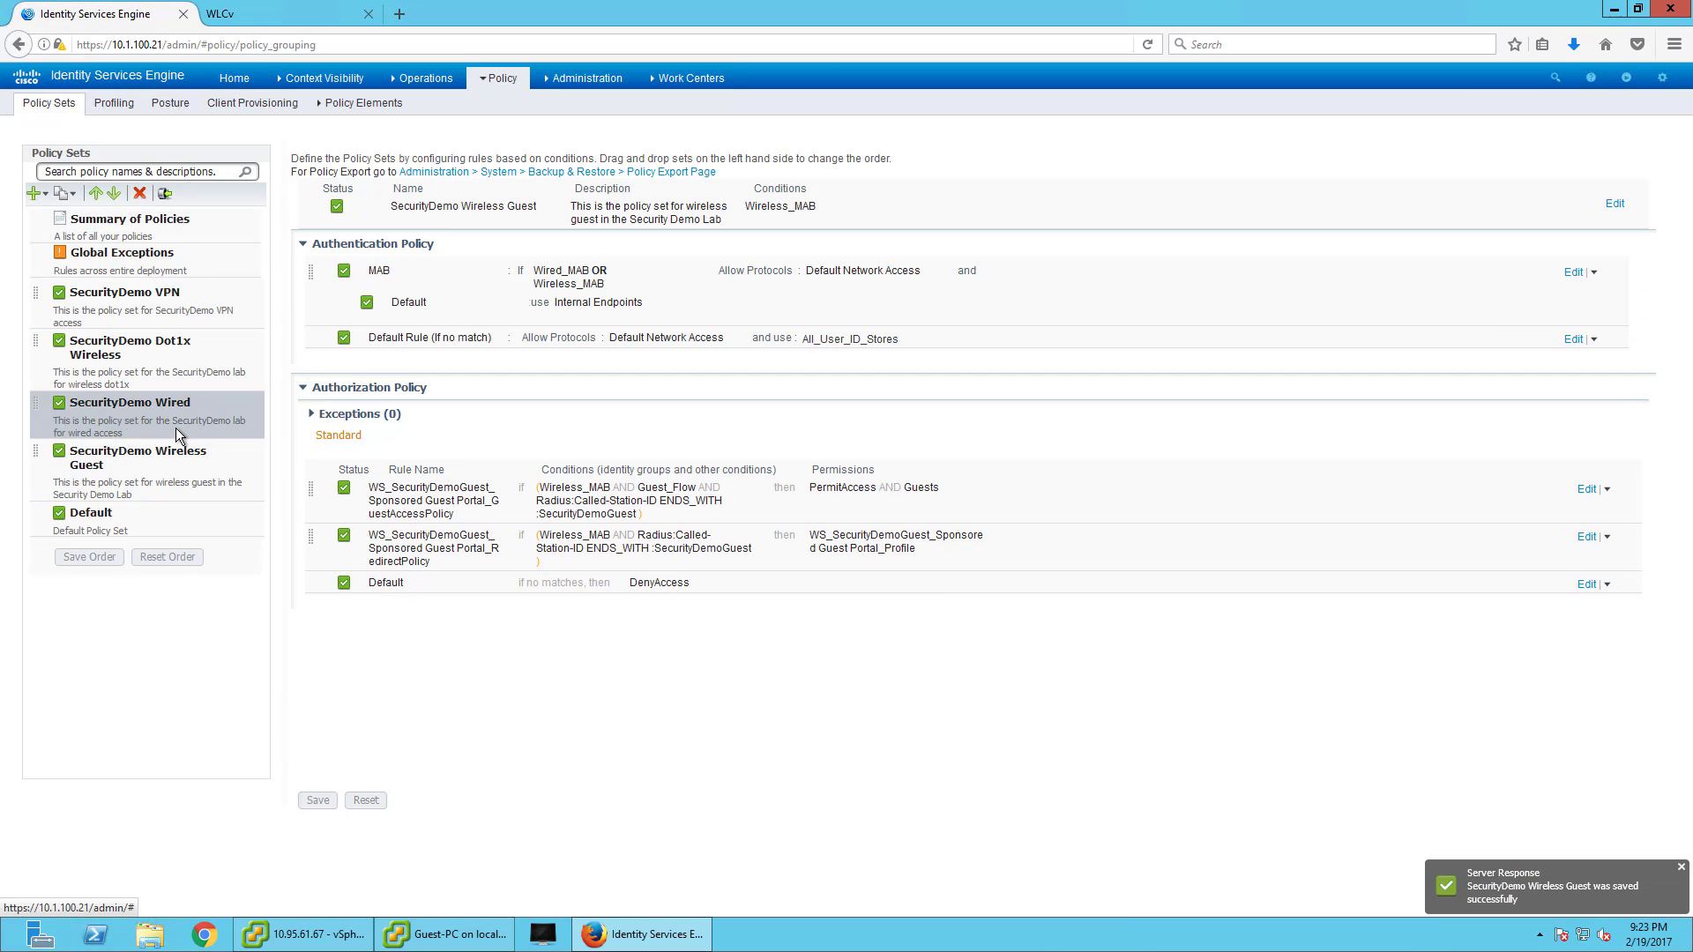
left_click(171, 462)
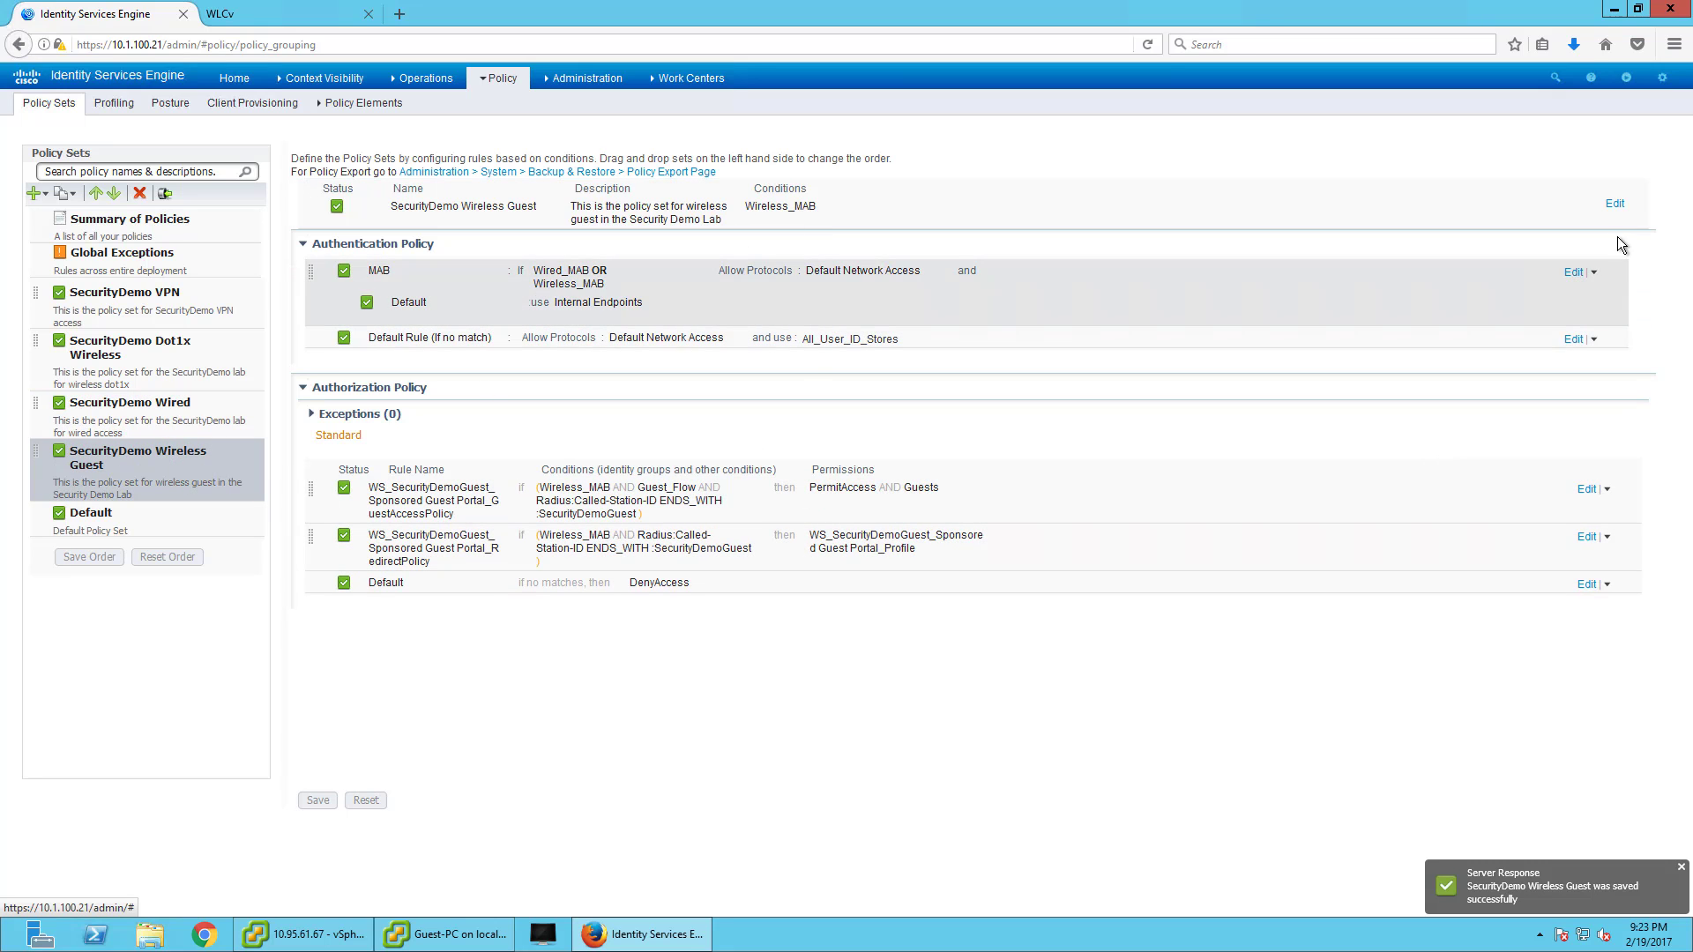
- Delete Wired_MAB from the MAB rule so it matches only Wireless_MAB
left_click(1573, 272)
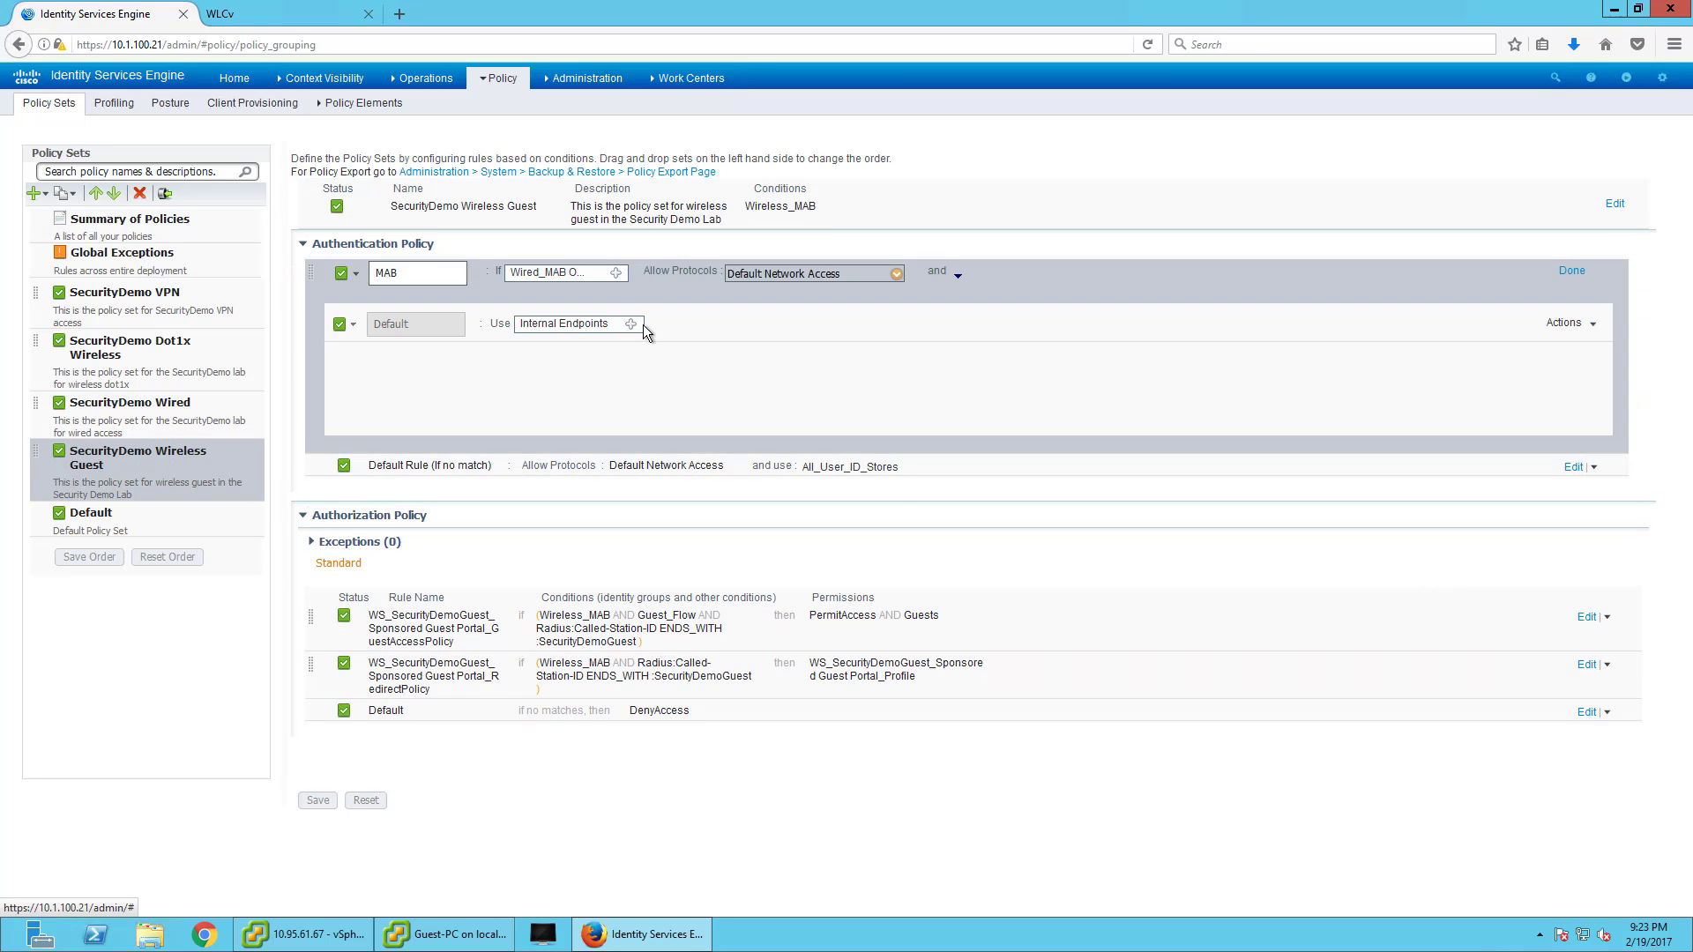
left_click(616, 272)
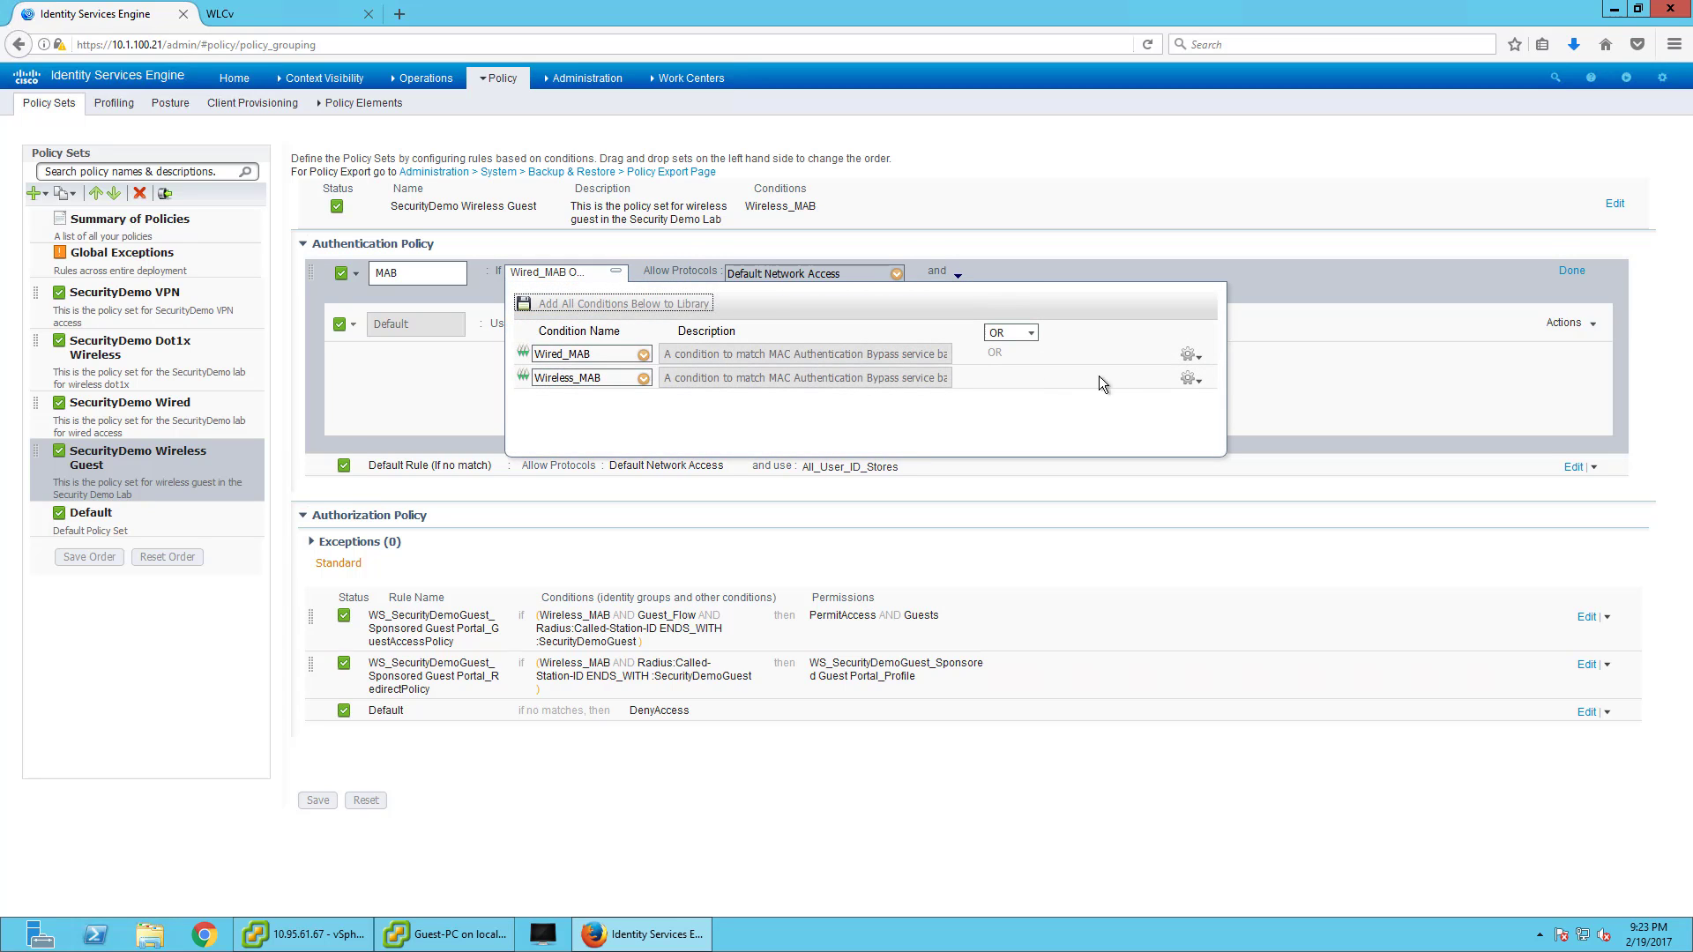
left_click(1205, 357)
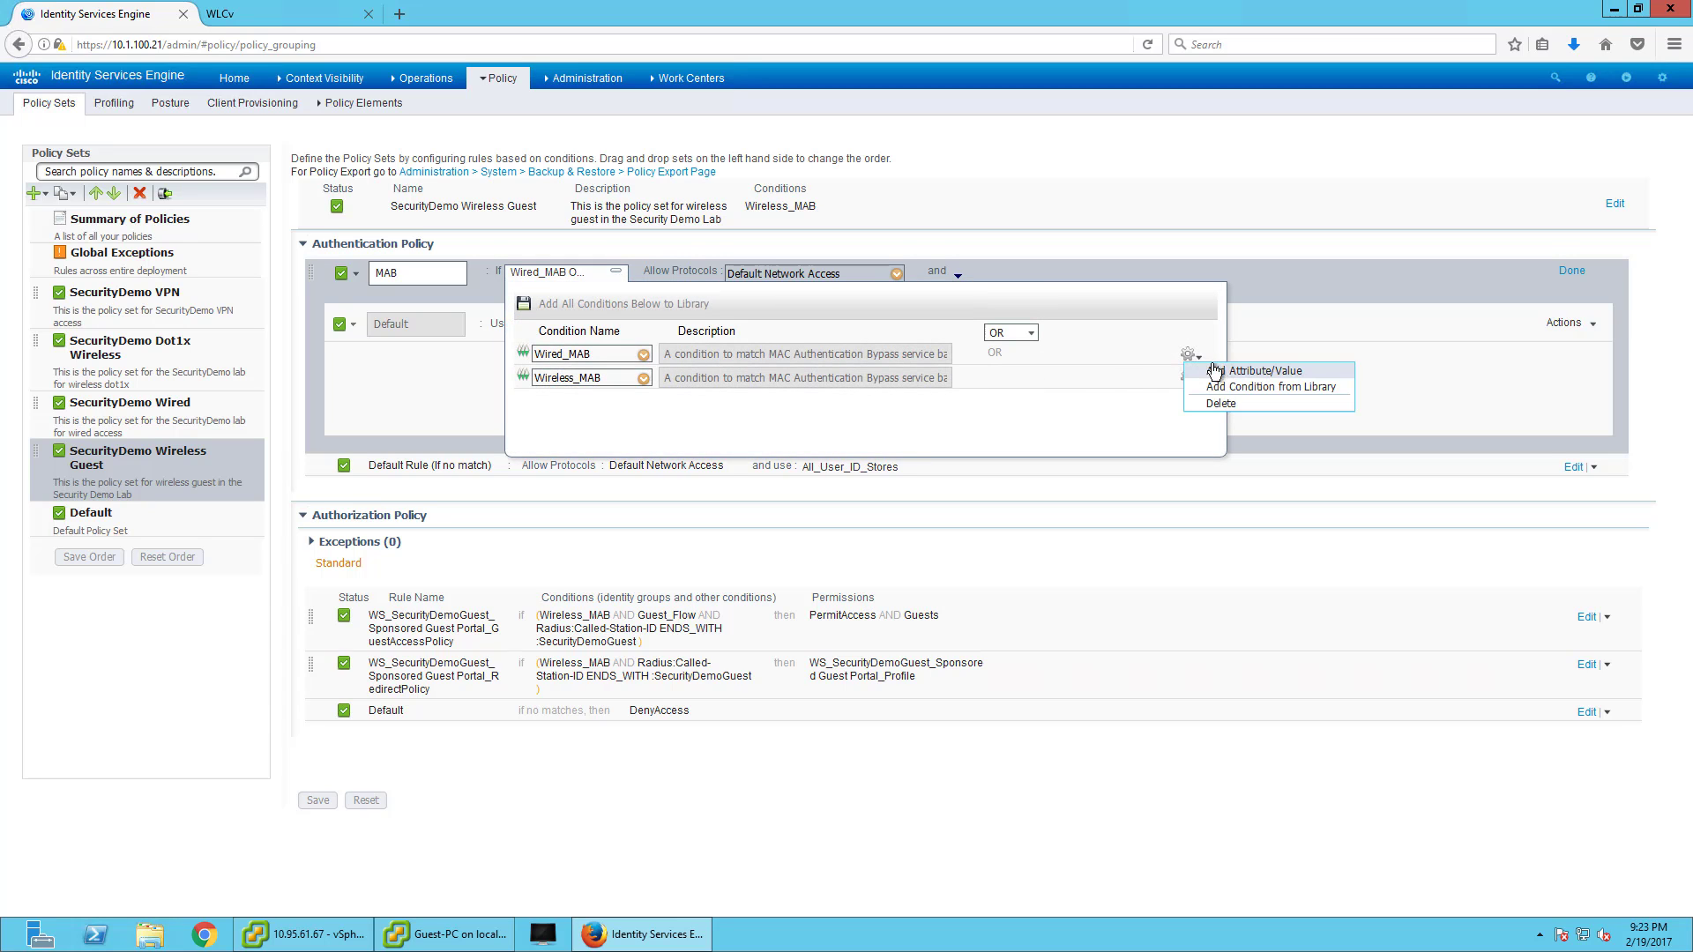
left_click(1224, 404)
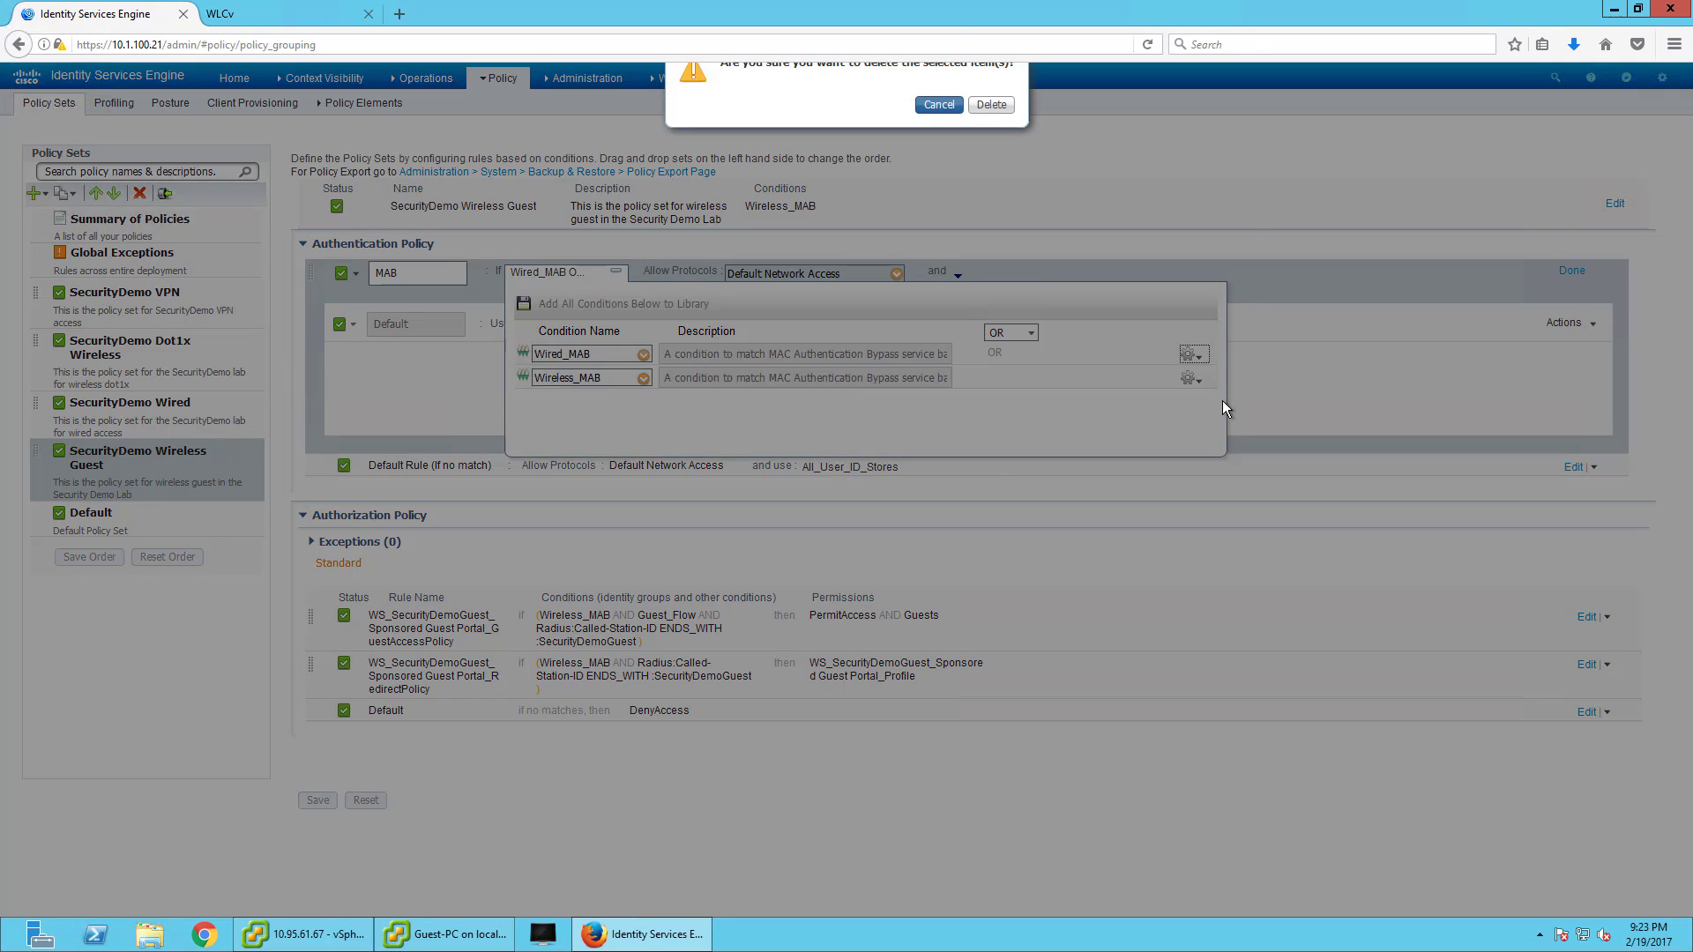
left_click(991, 128)
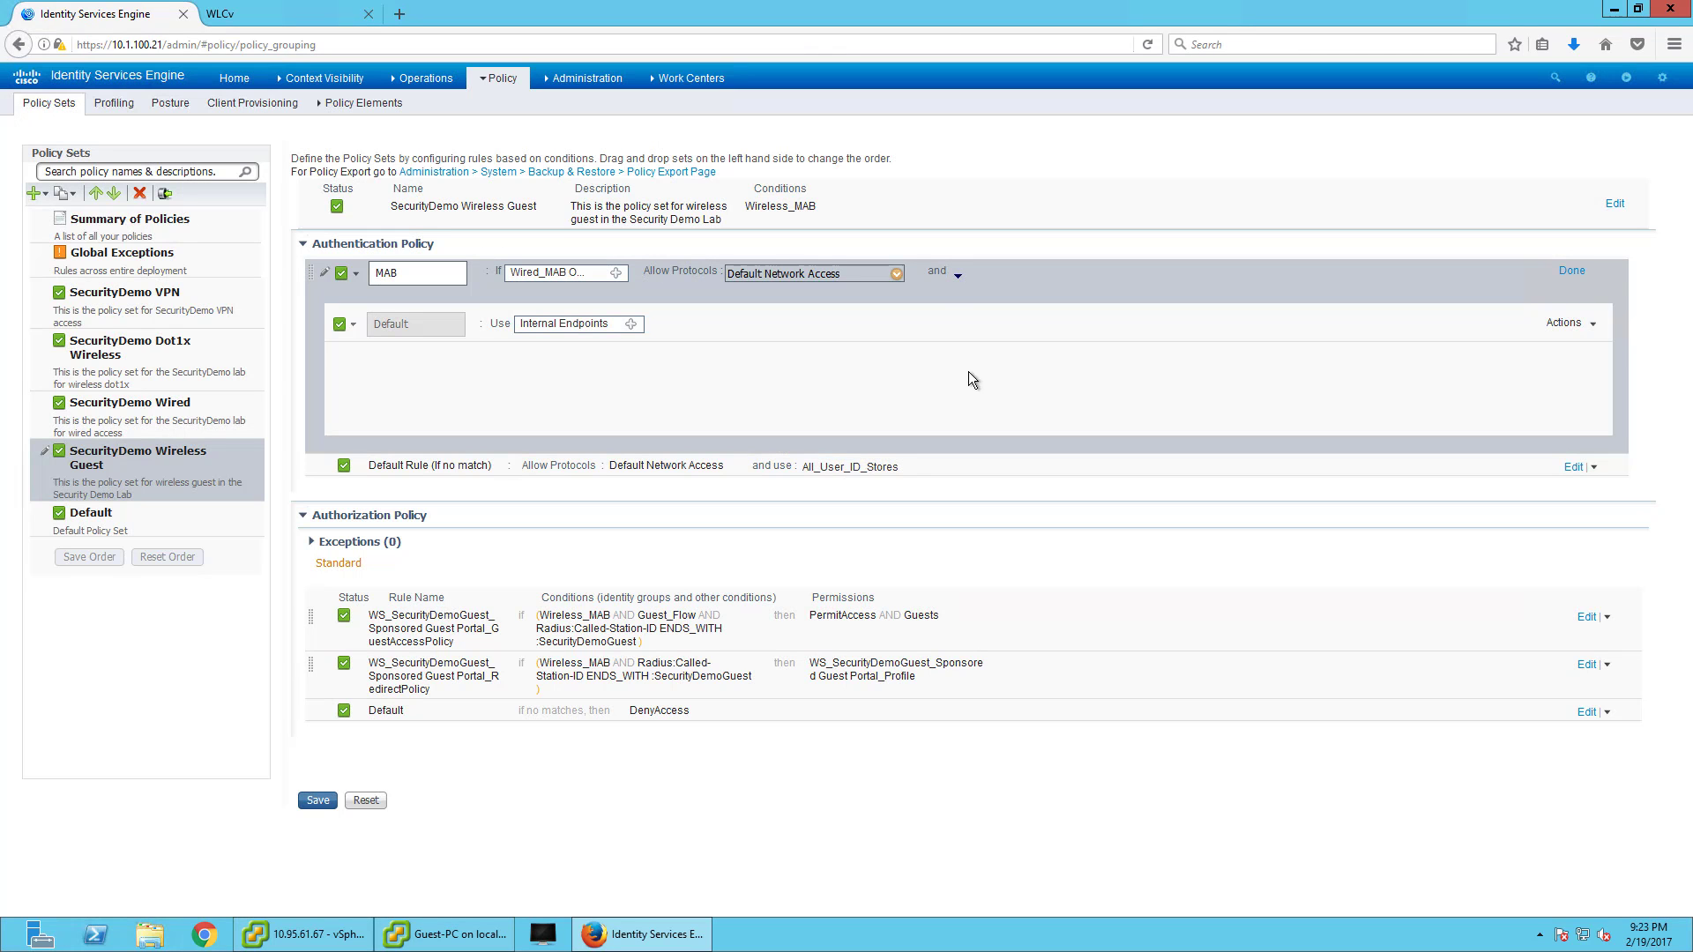
left_click(1576, 270)
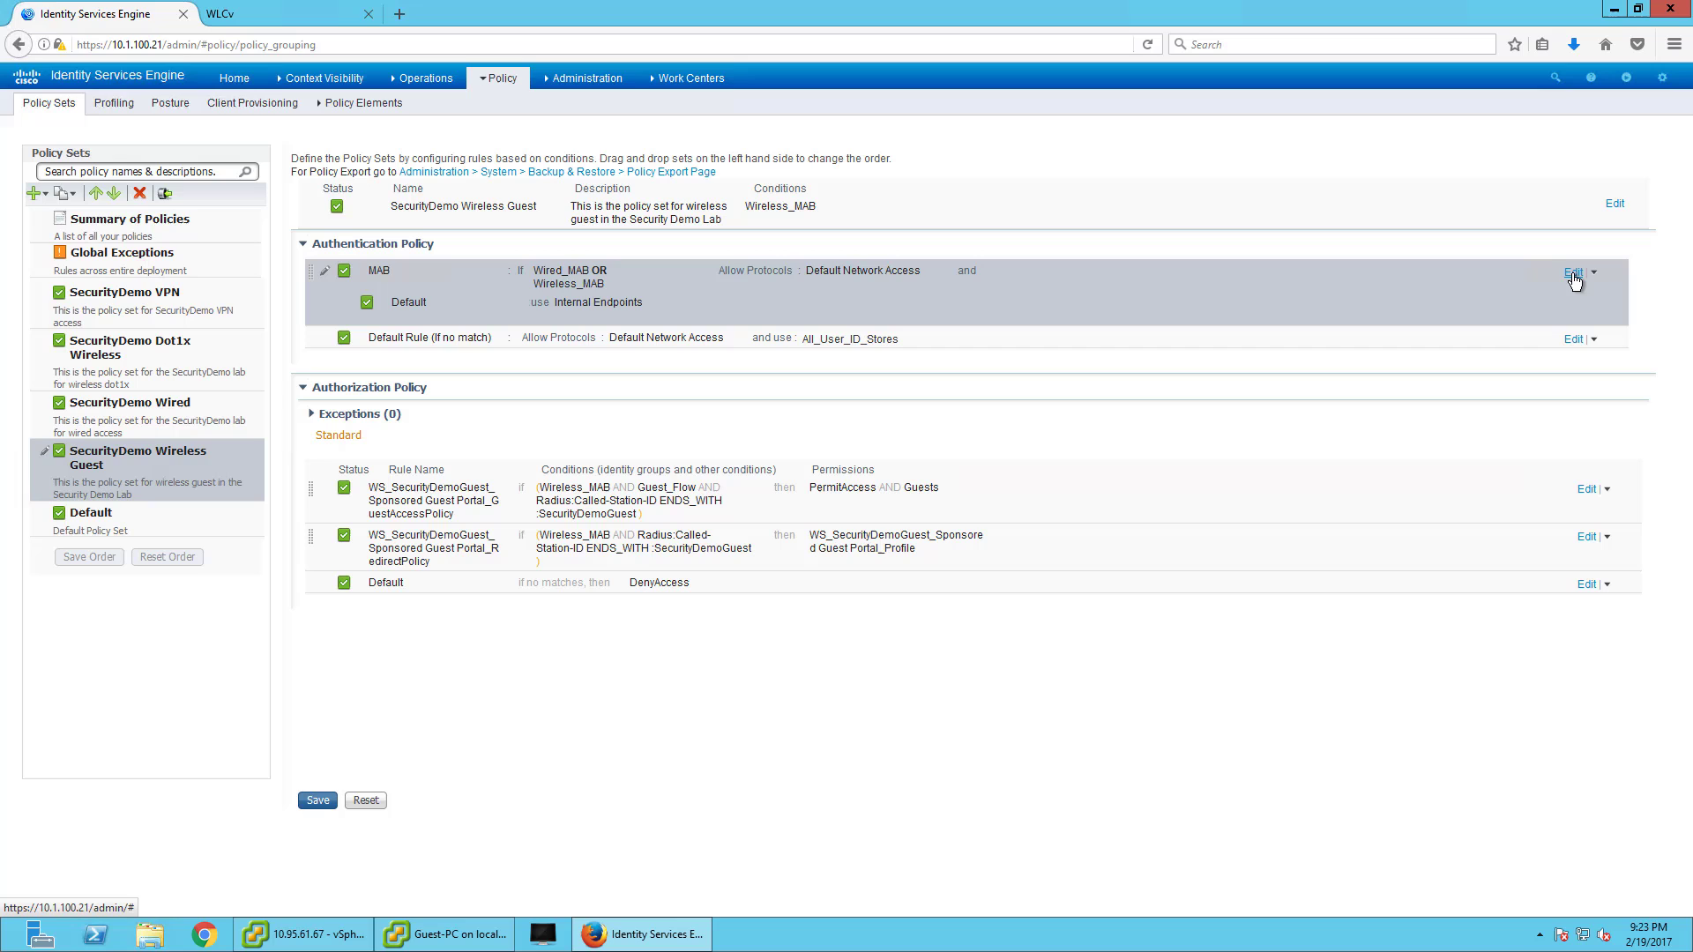
- Add a Radius:Called-Station-ID attribute condition next to Wireless_MAB on the policy set
left_click(1614, 204)
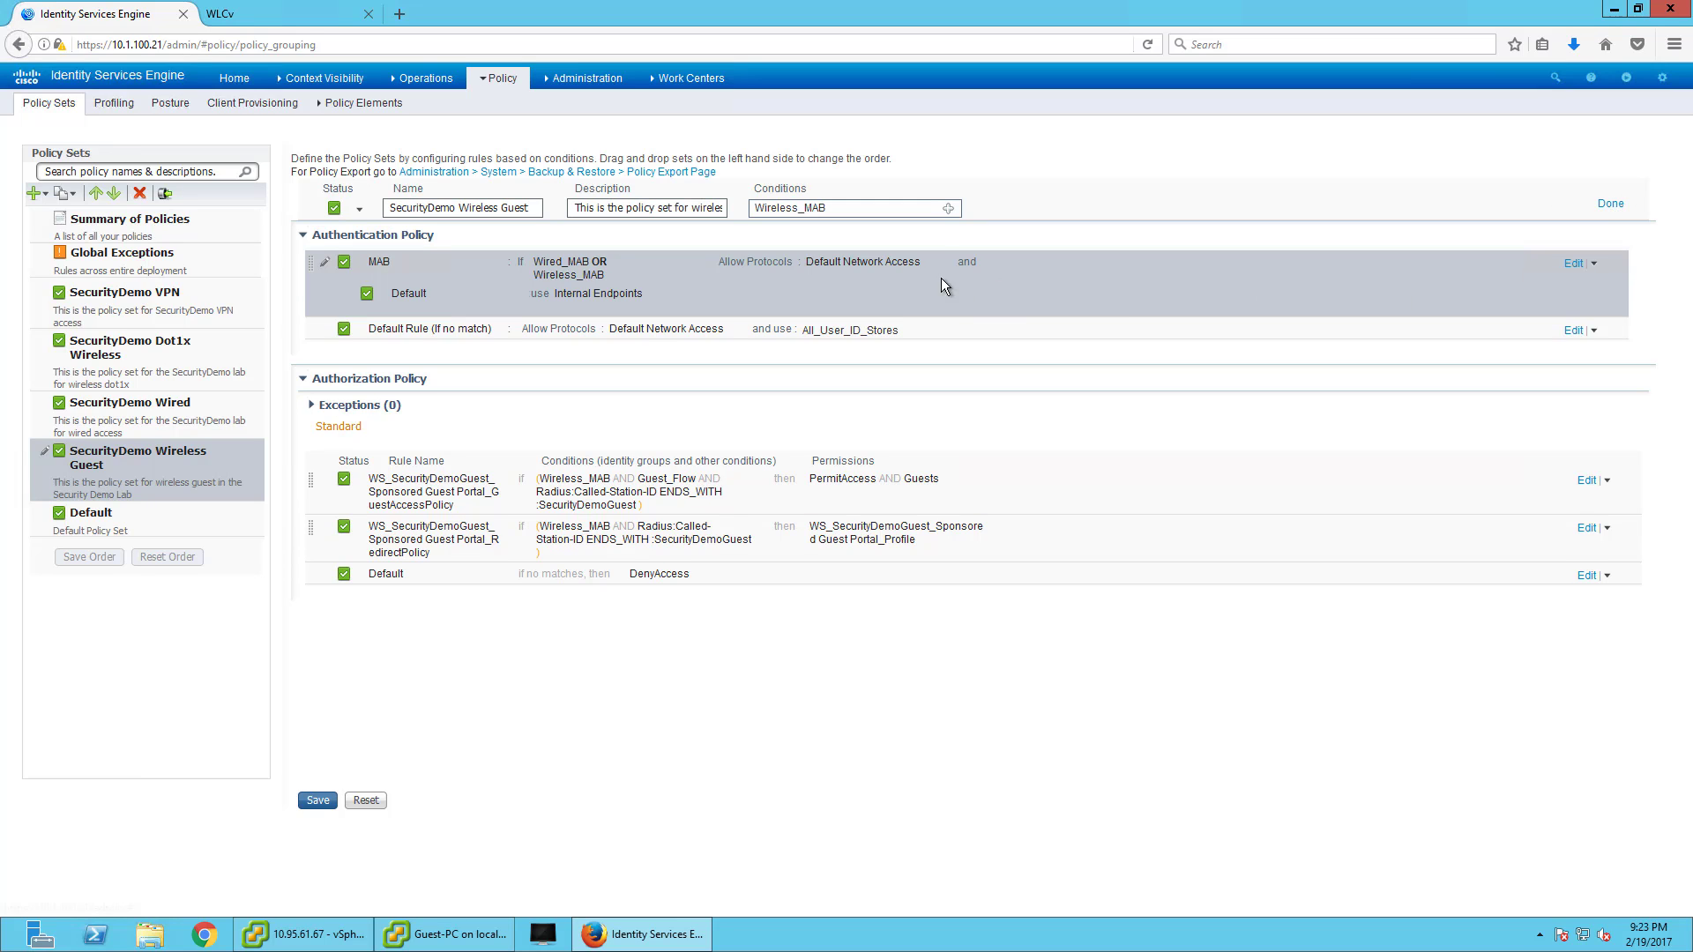
left_click(948, 209)
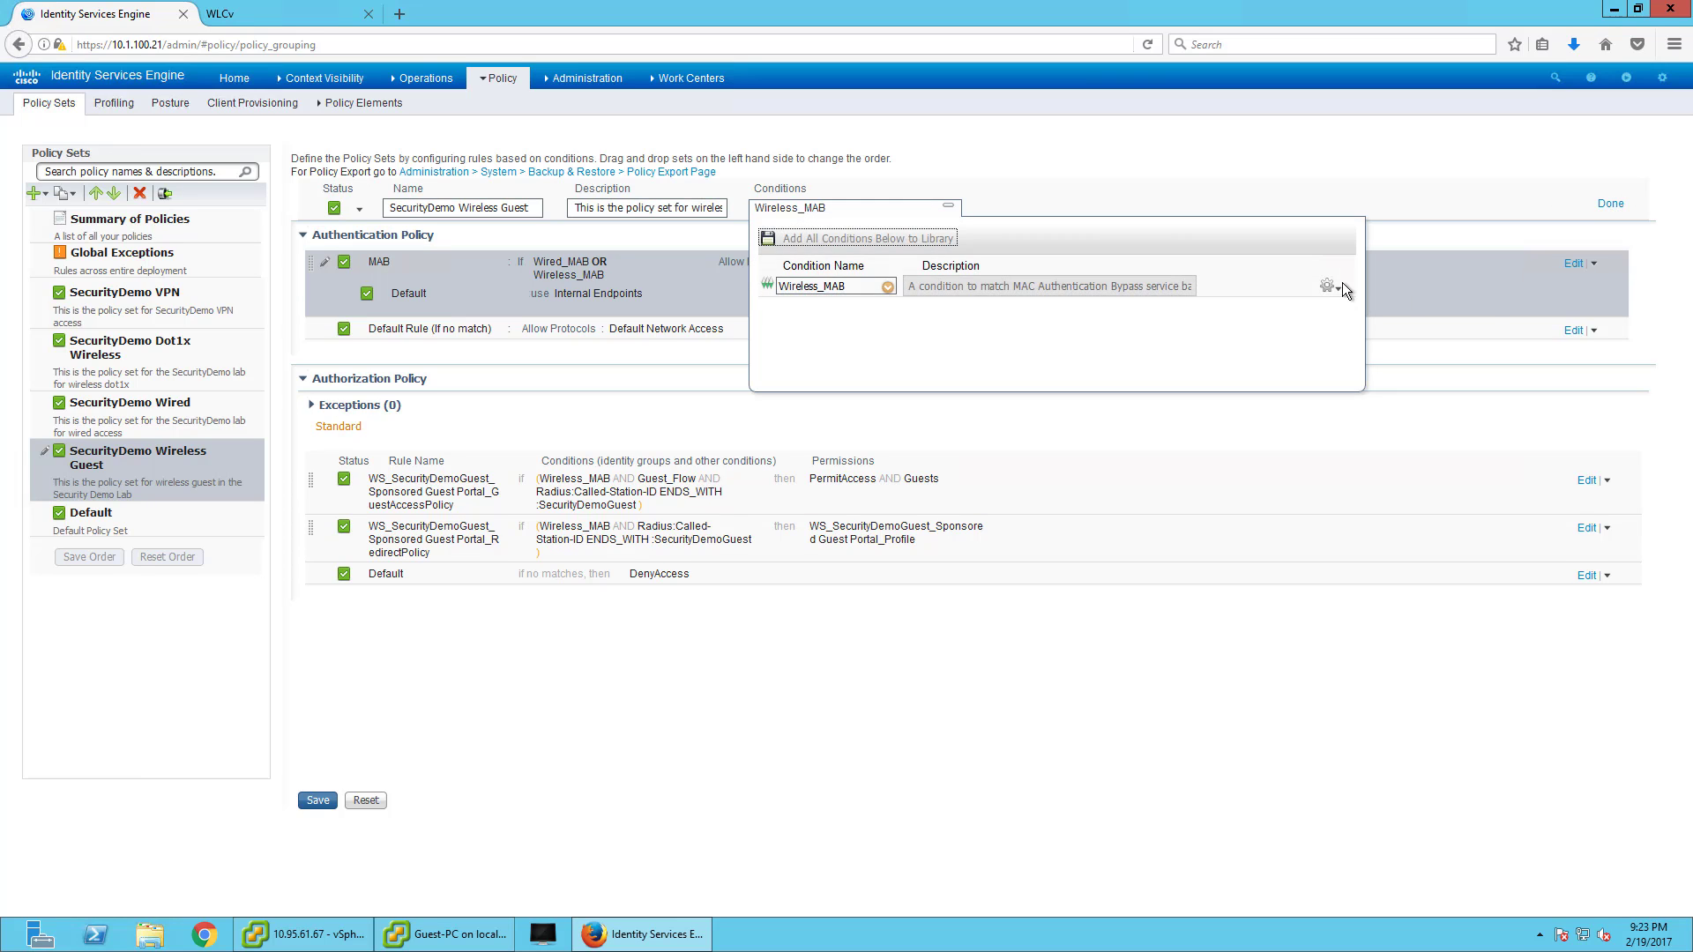
left_click(1327, 287)
left_click(1344, 302)
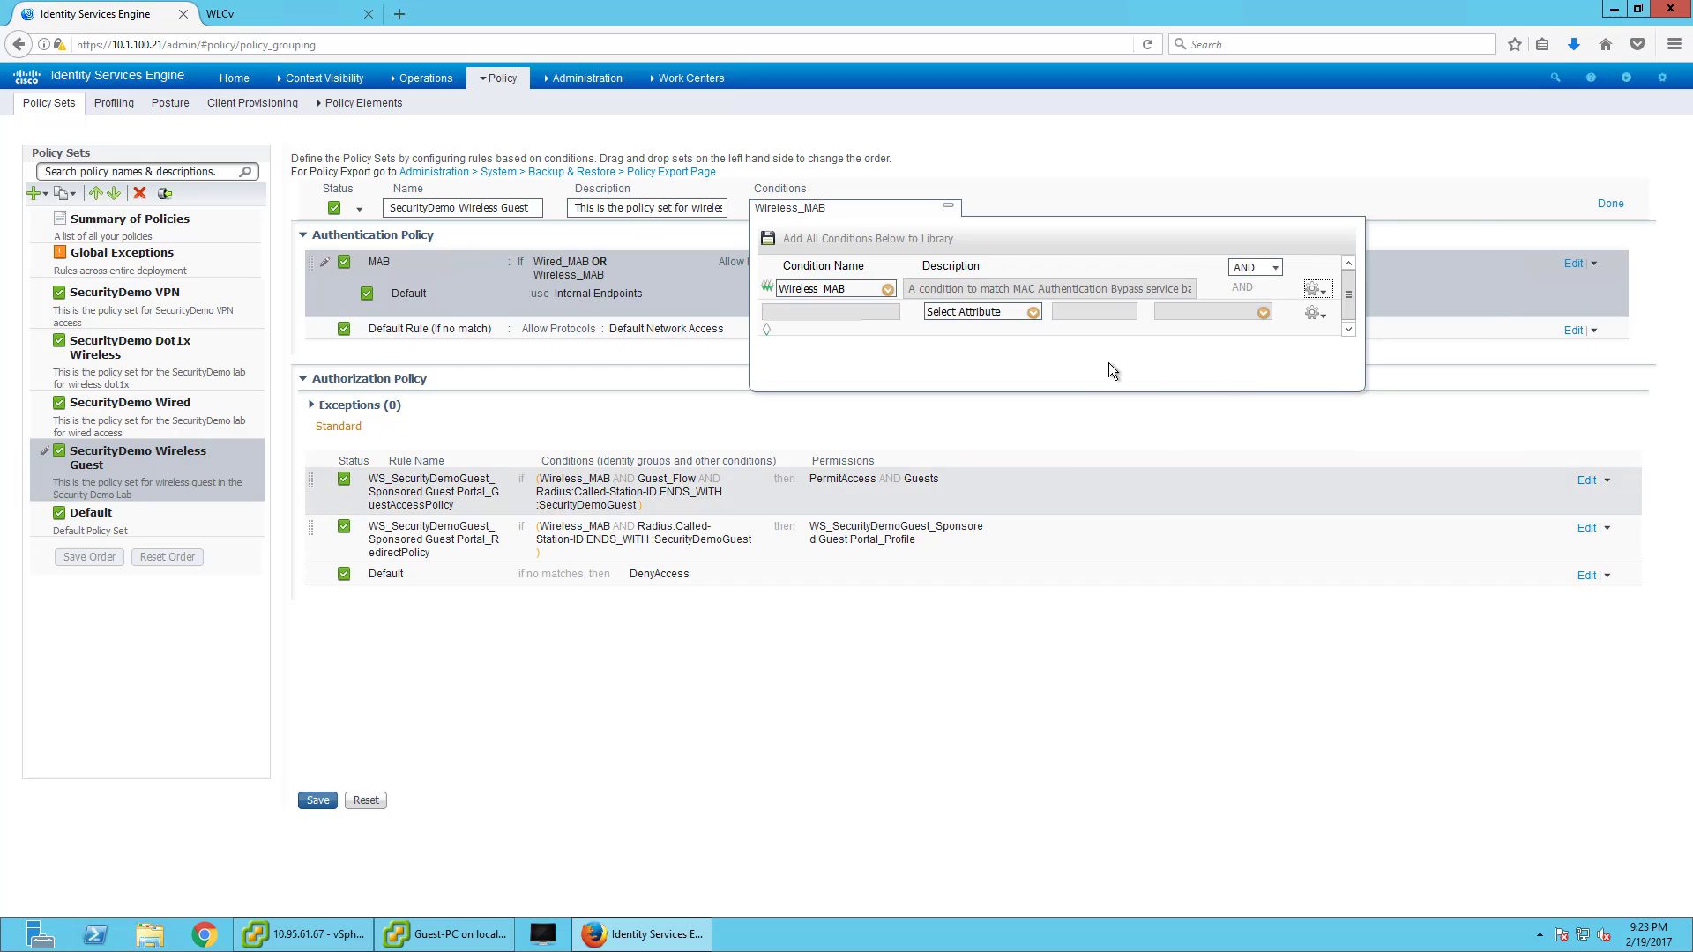
left_click(1033, 313)
scroll(1172, 583, "down", 4)
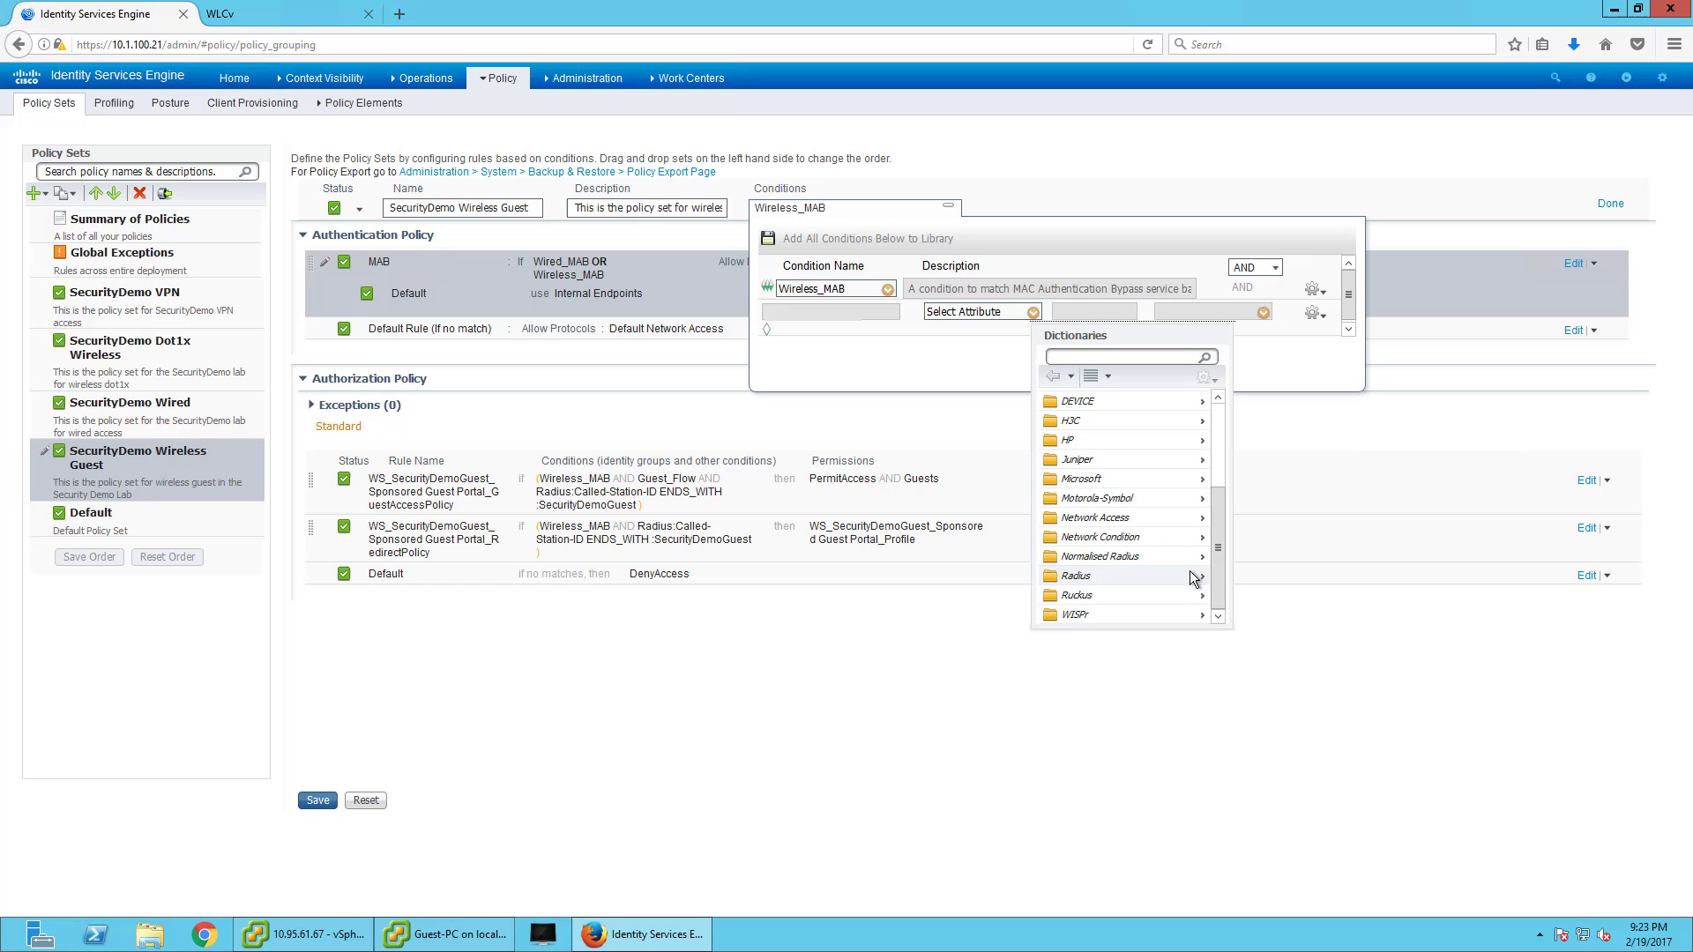
left_click(1200, 580)
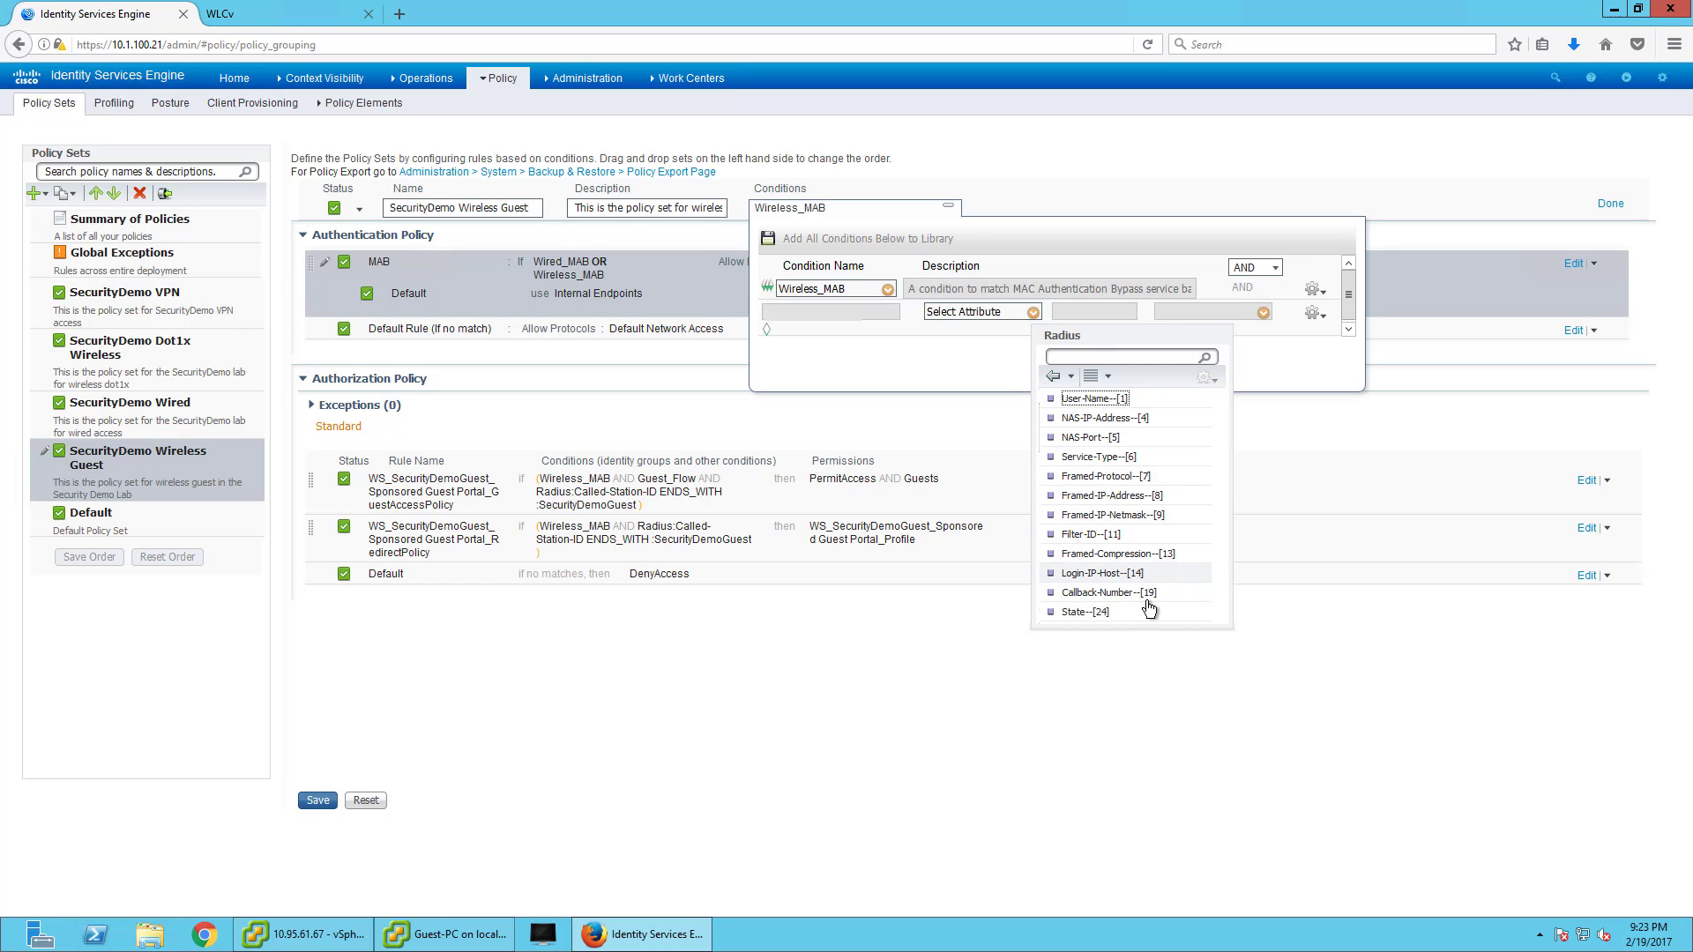
scroll(1150, 596, "down", 2)
scroll(1147, 573, "down", 2)
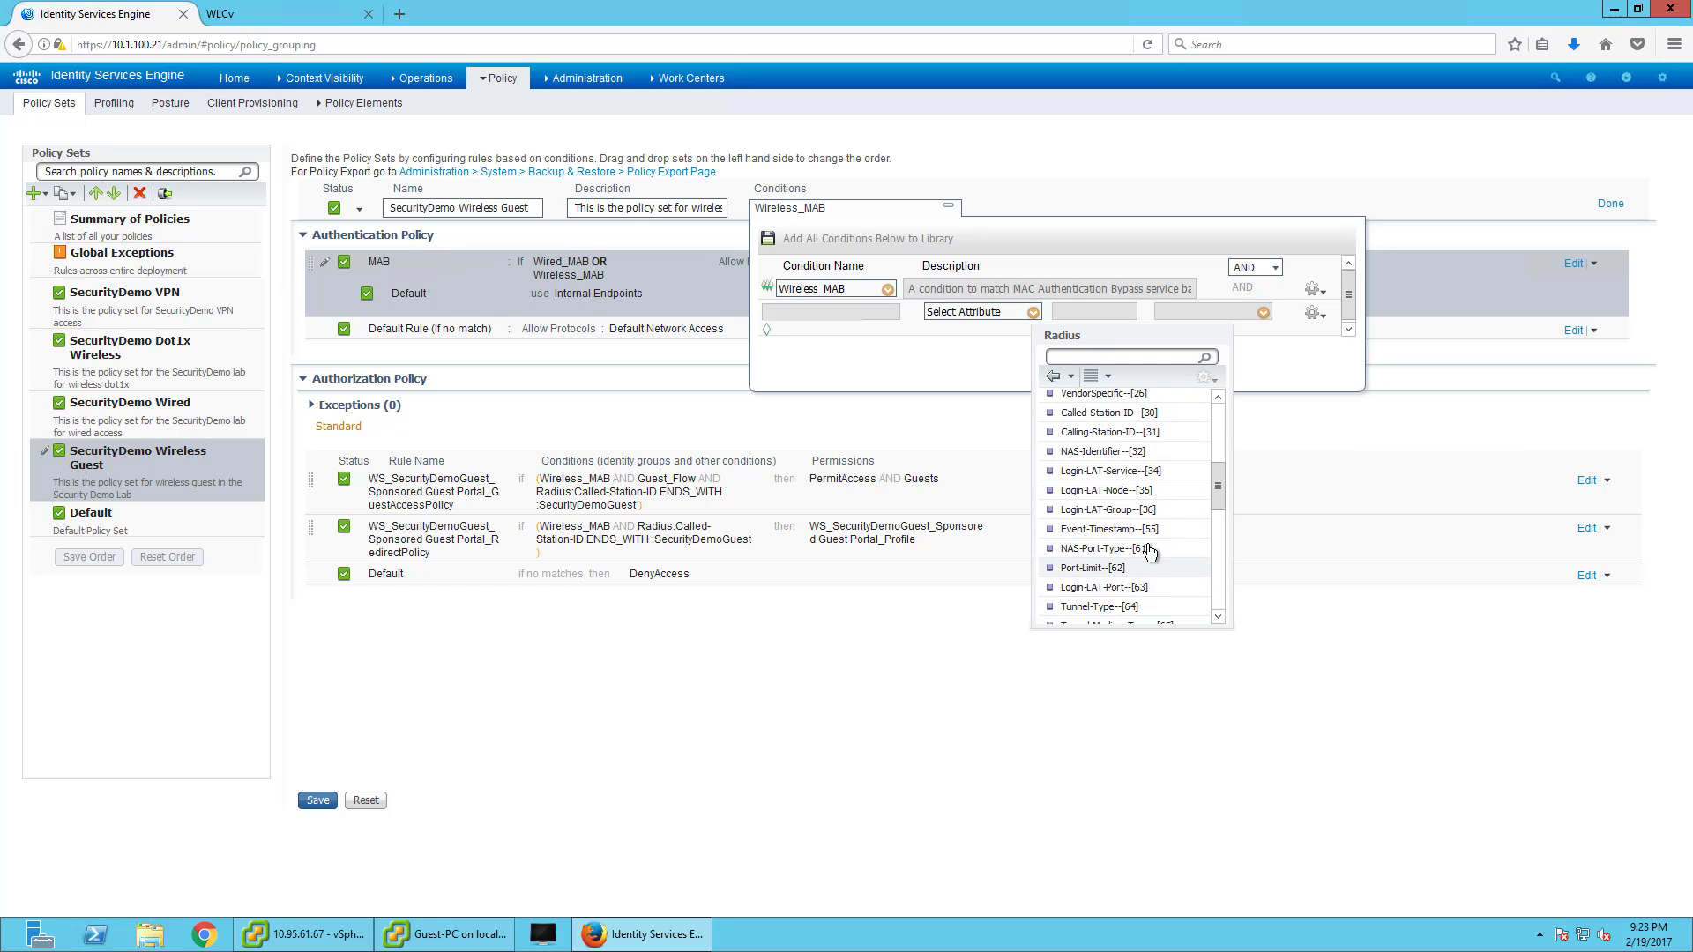
left_click(1127, 414)
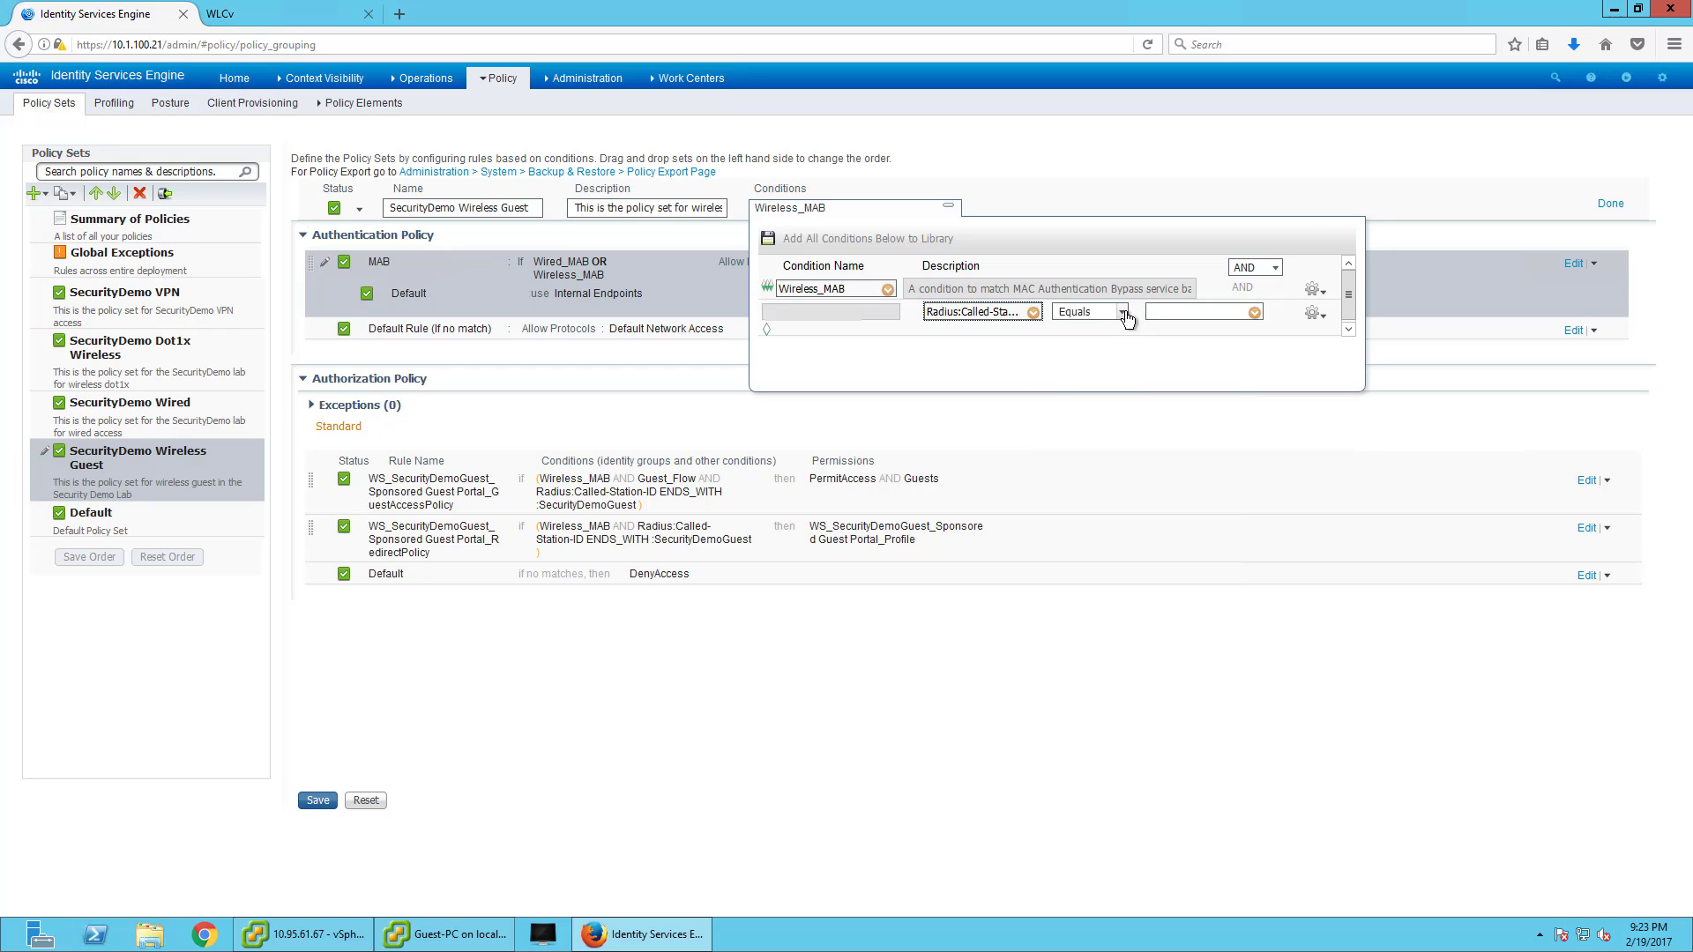
- Set that condition to Ends With SecurityDemoGuest and save the policy set
left_click(1122, 312)
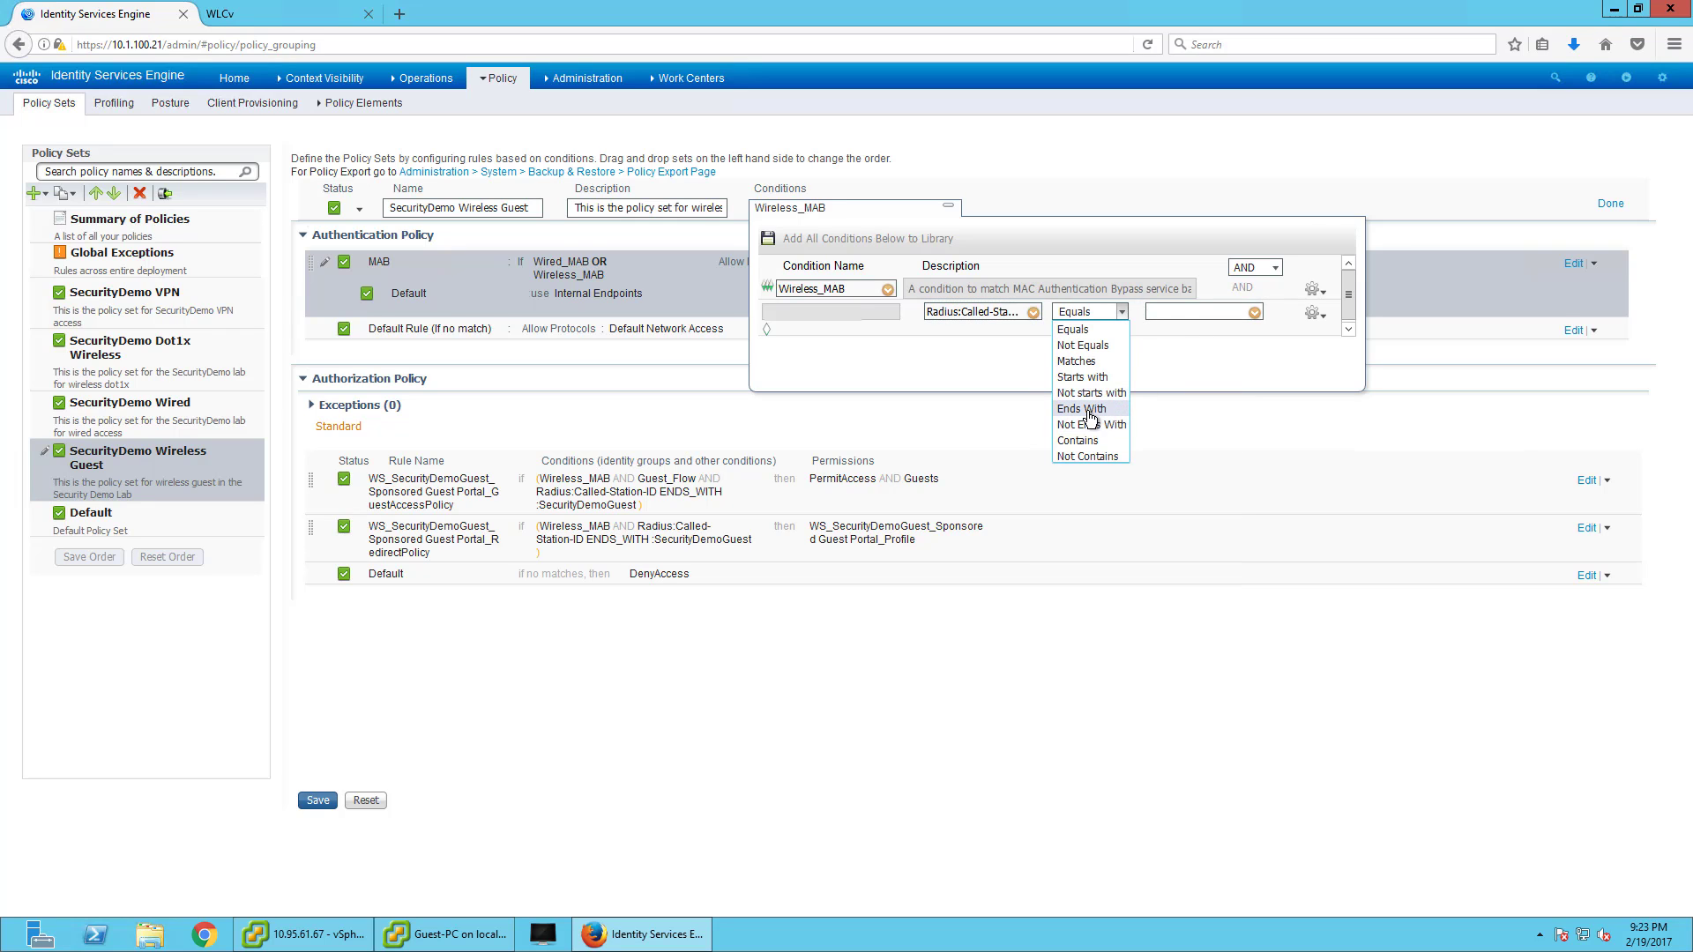
left_click(1093, 410)
left_click(1184, 309)
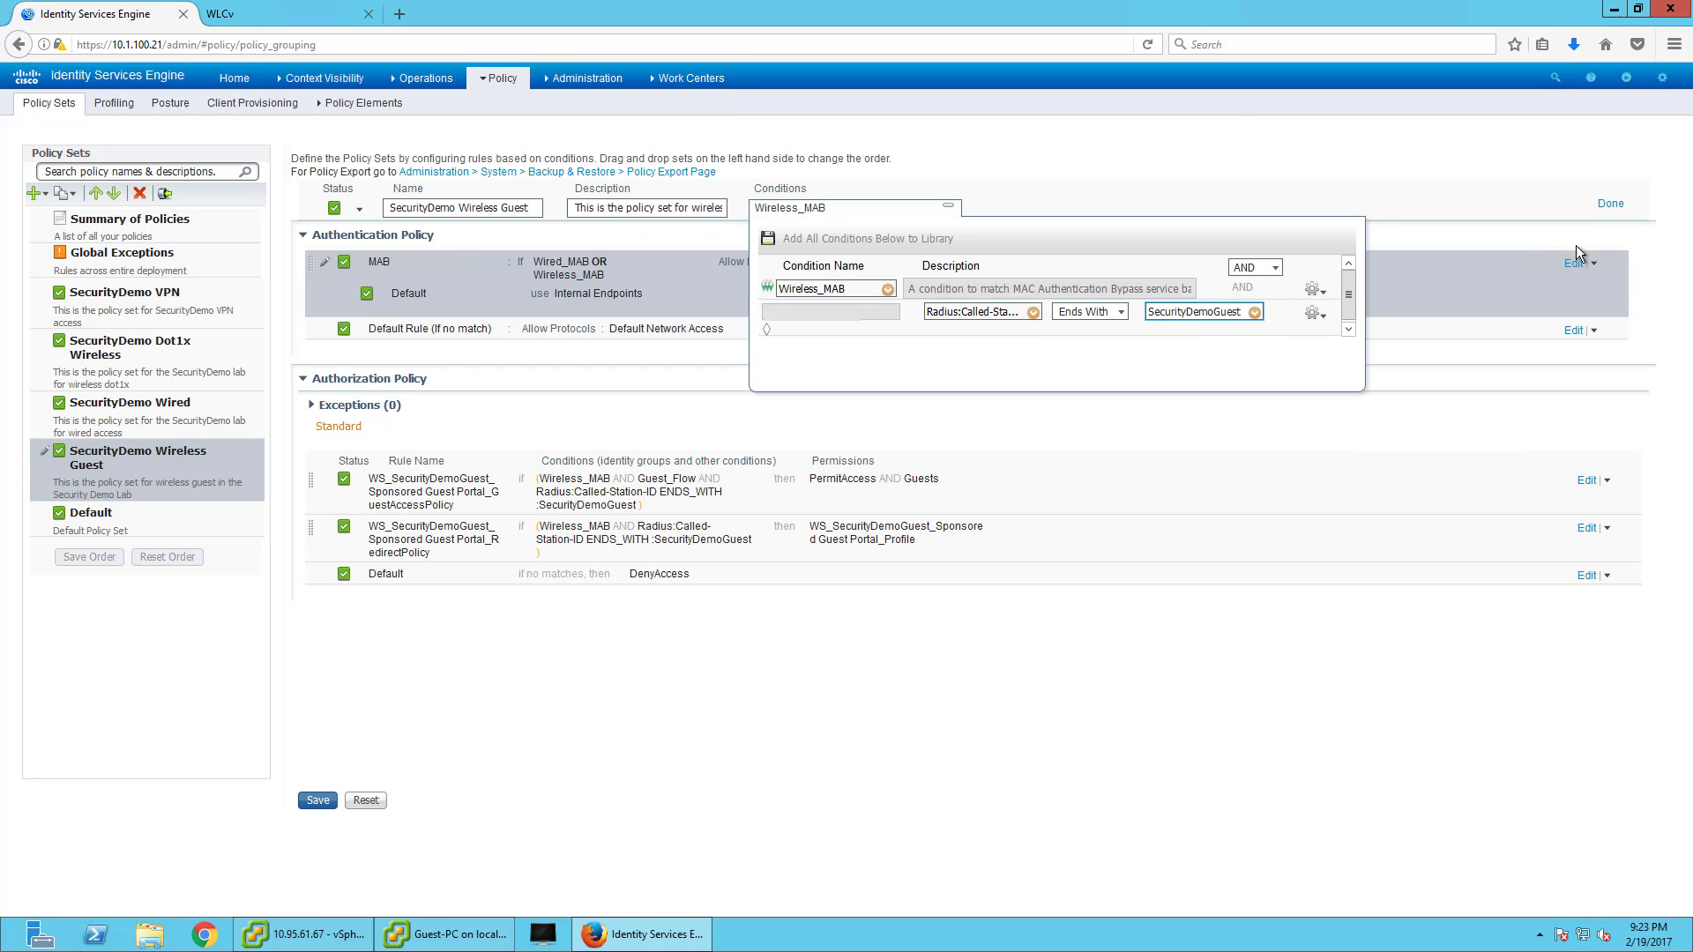
left_click(1613, 206)
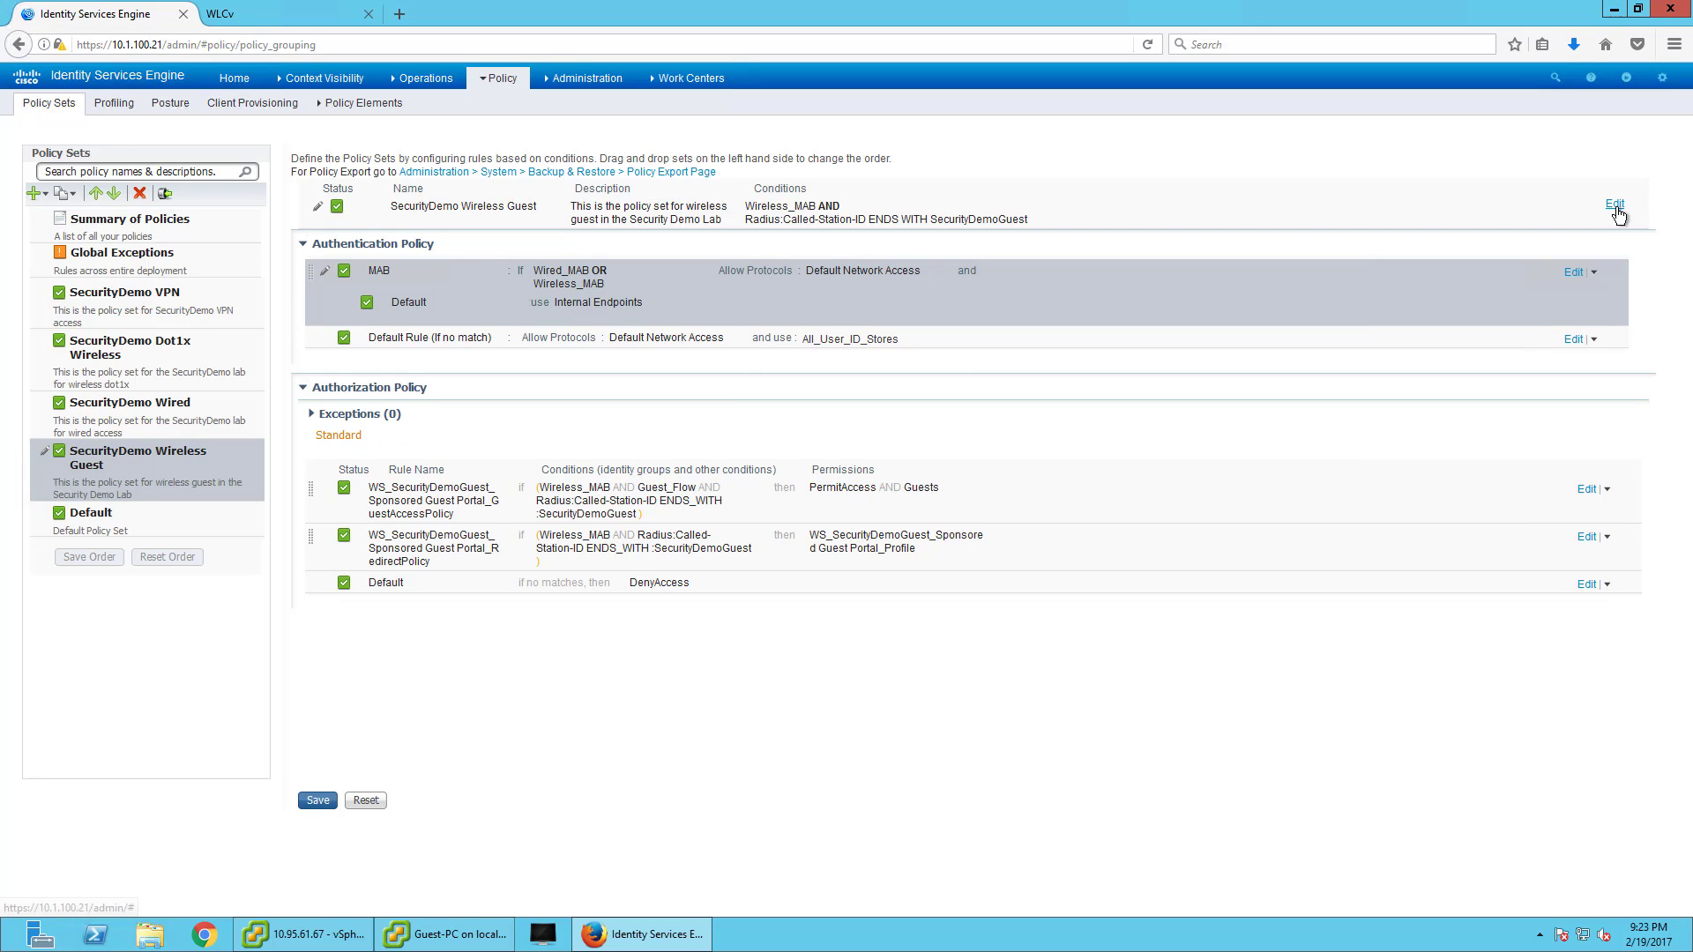
left_click(316, 802)
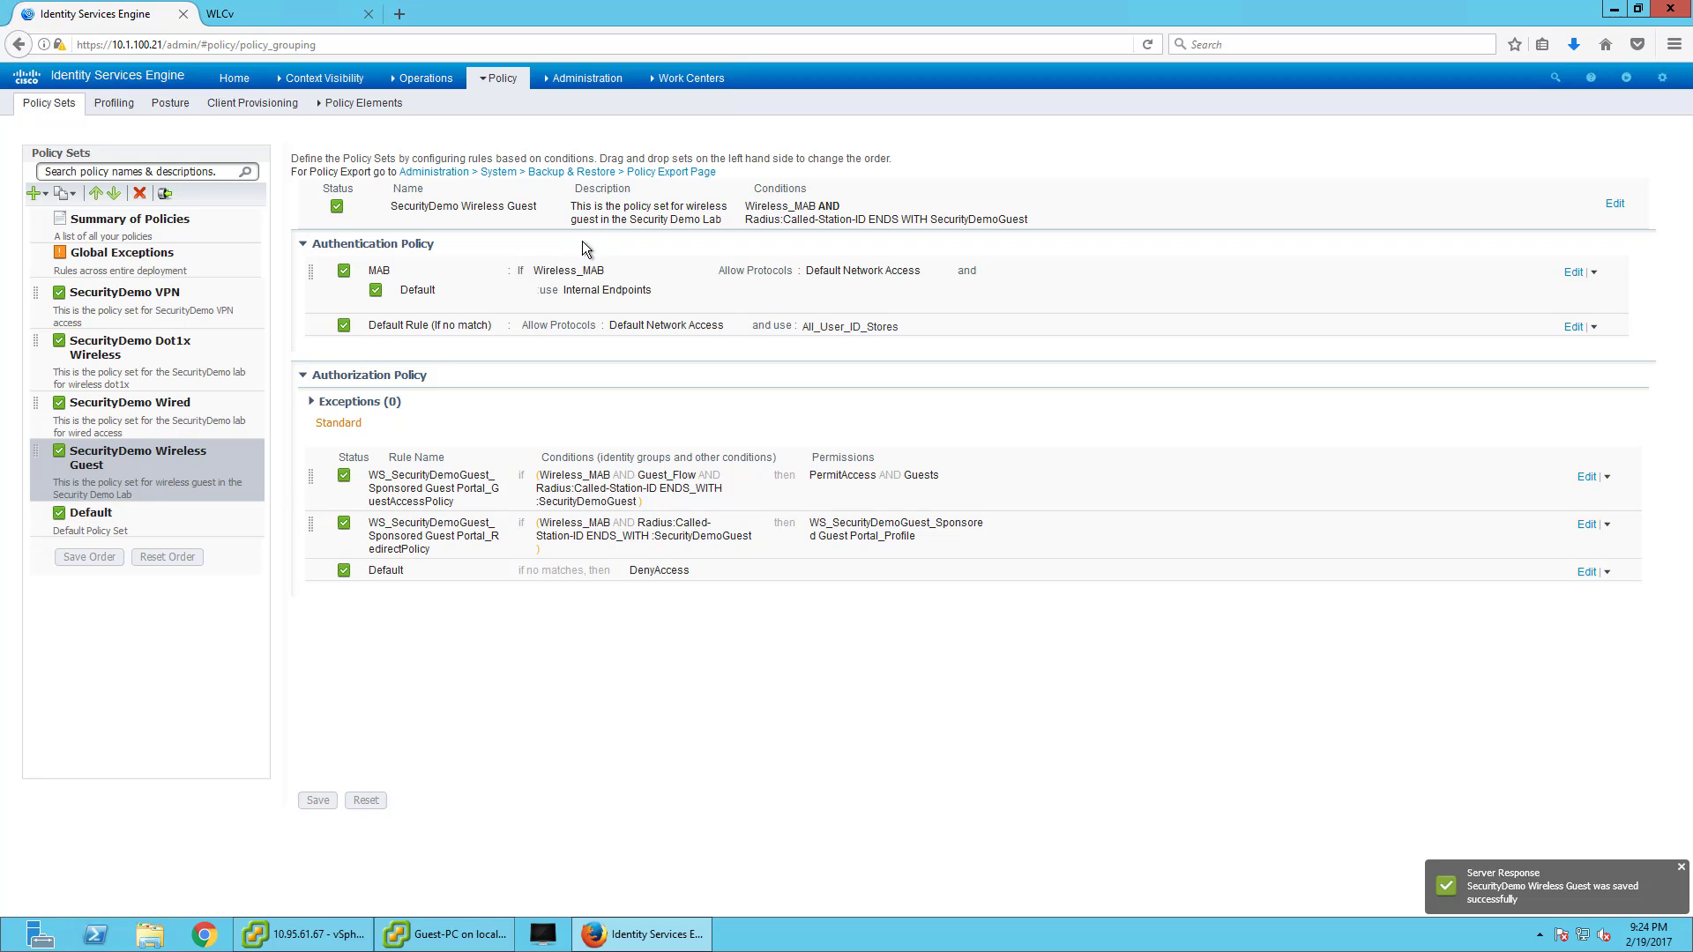
- Remove the Called-Station-ID condition from the first authorization rule and save
left_click(1588, 477)
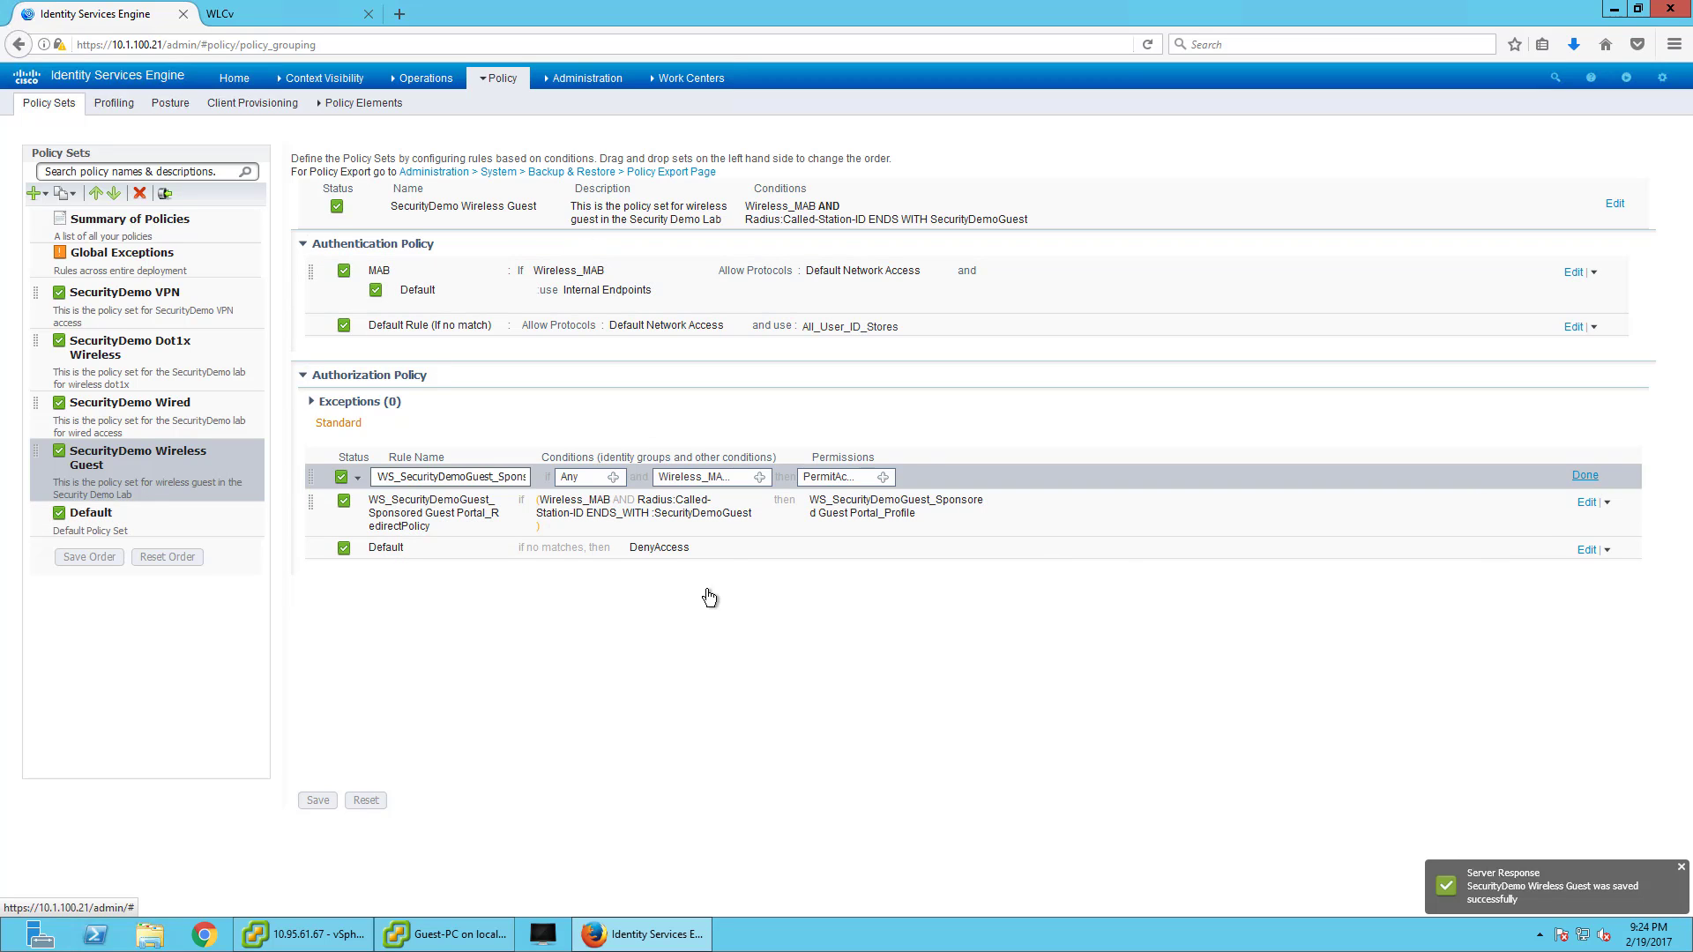
left_click(759, 478)
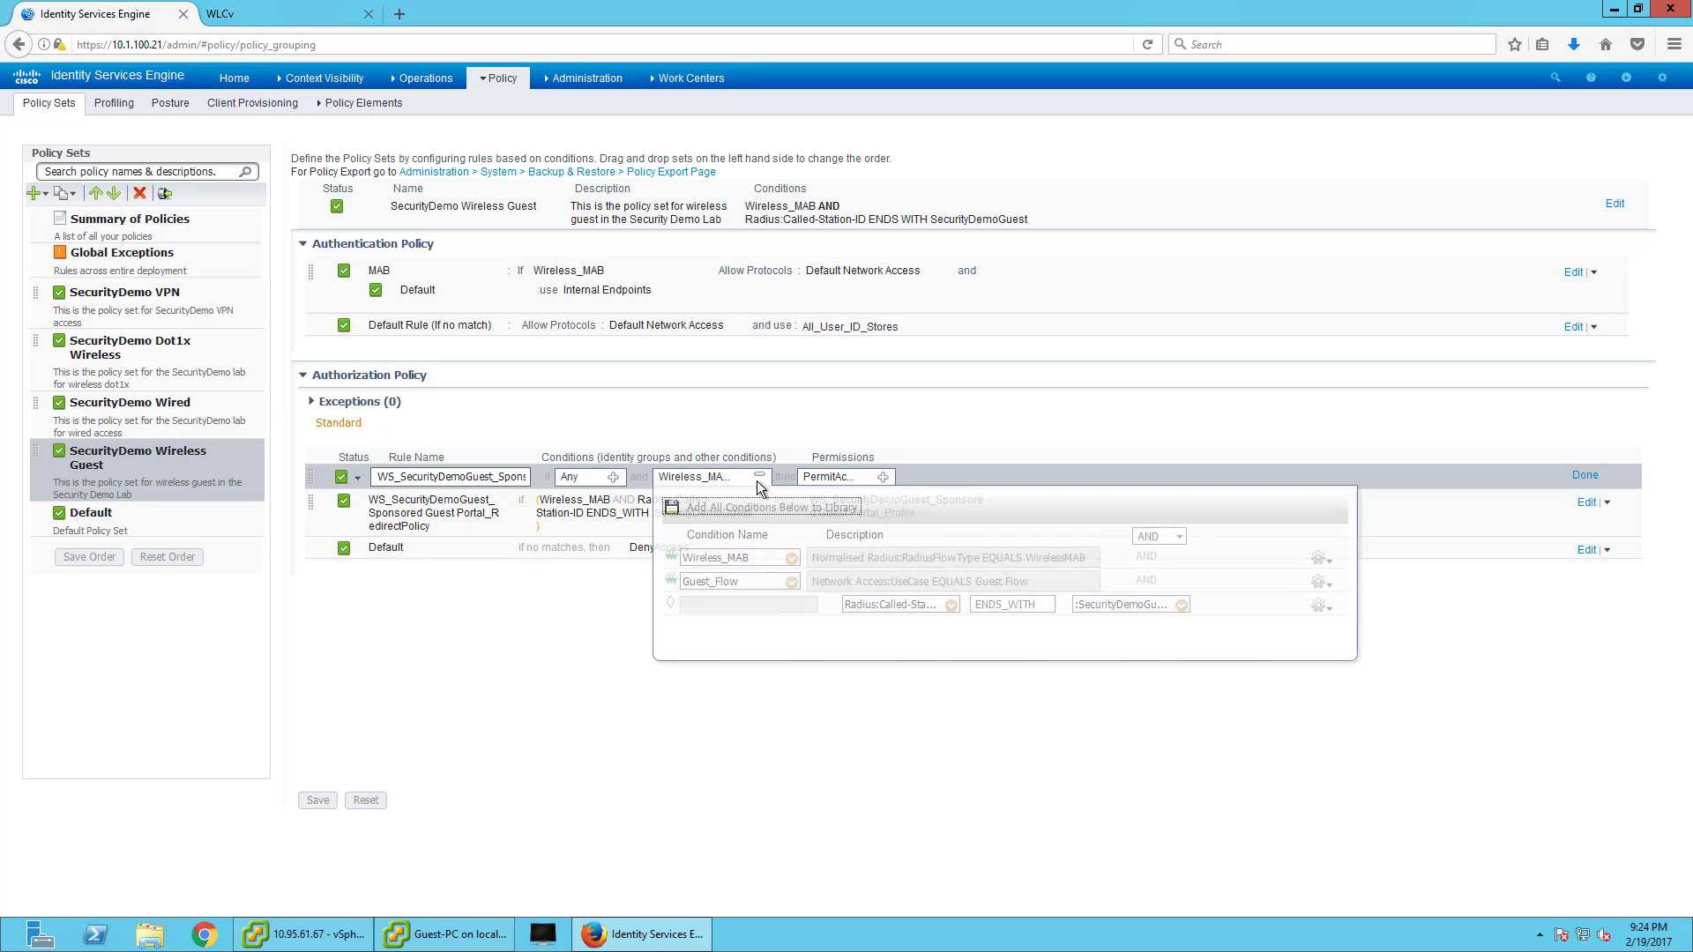
left_click(1320, 608)
left_click(1363, 691)
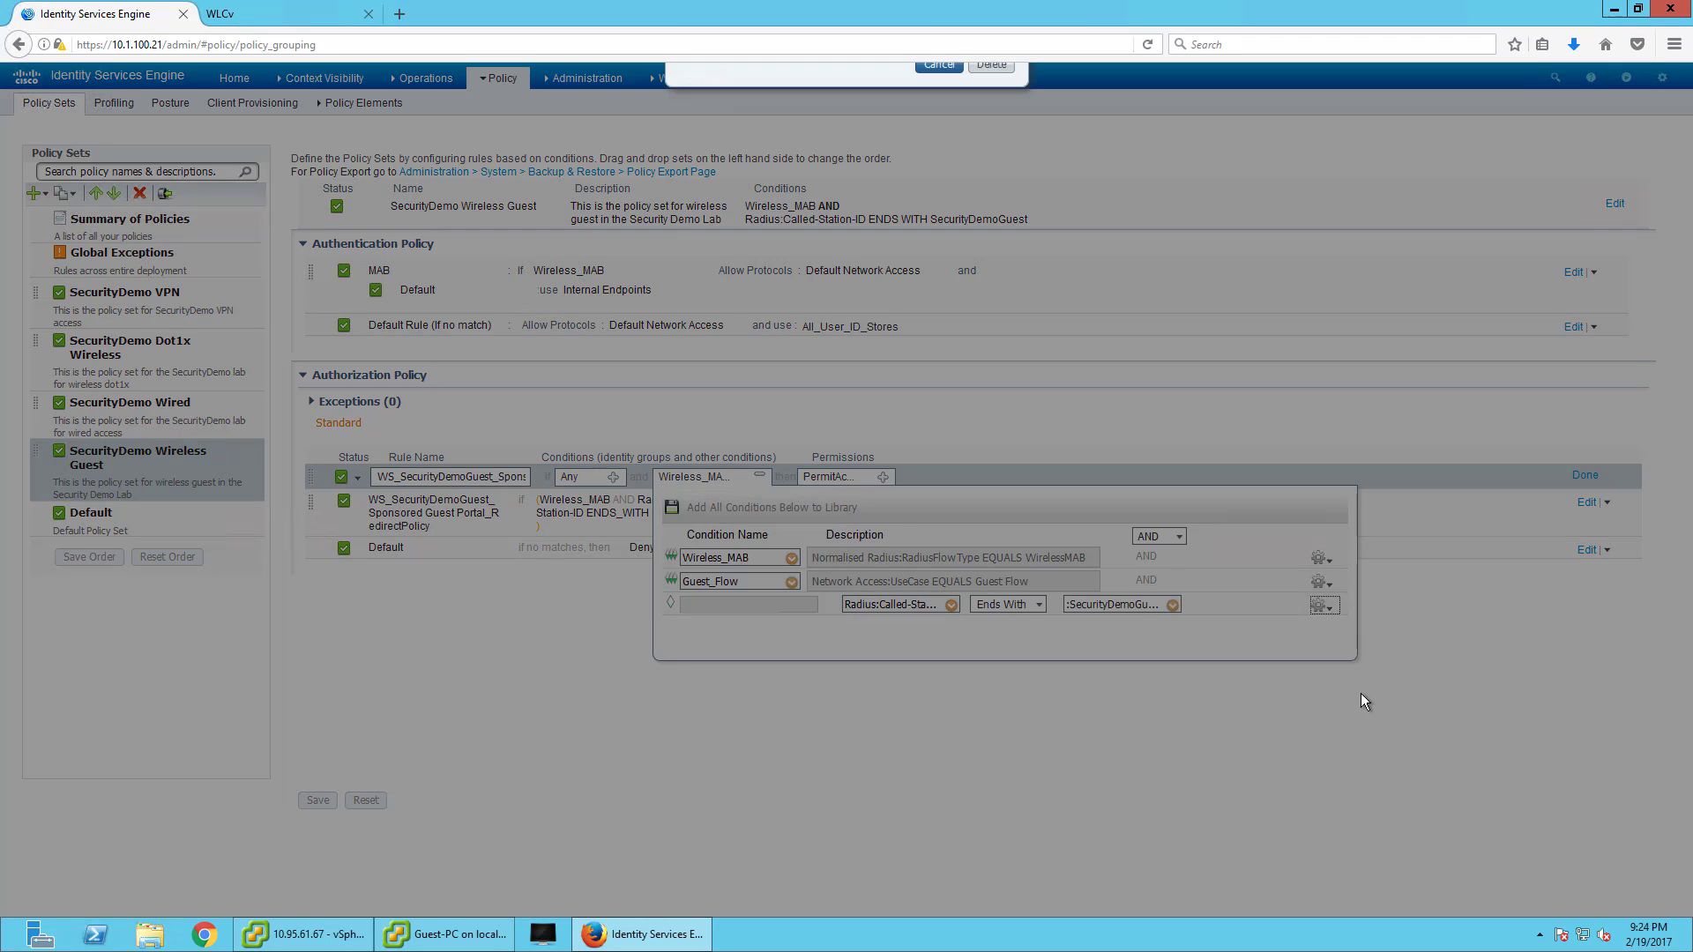
left_click(990, 128)
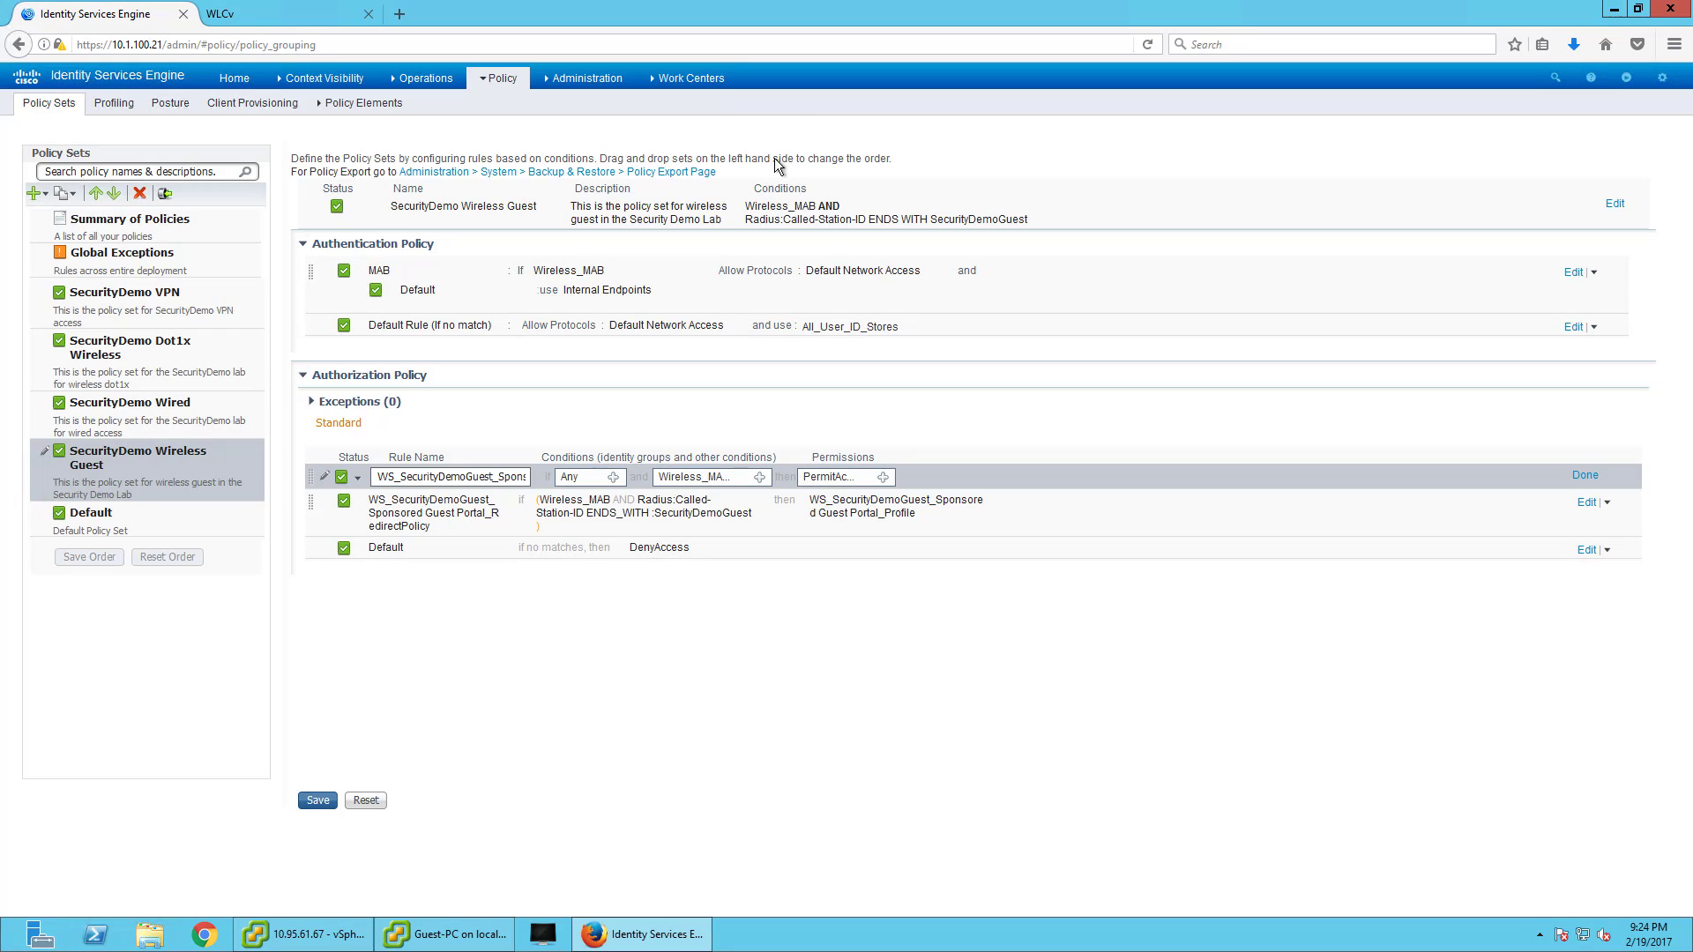
left_click(1584, 476)
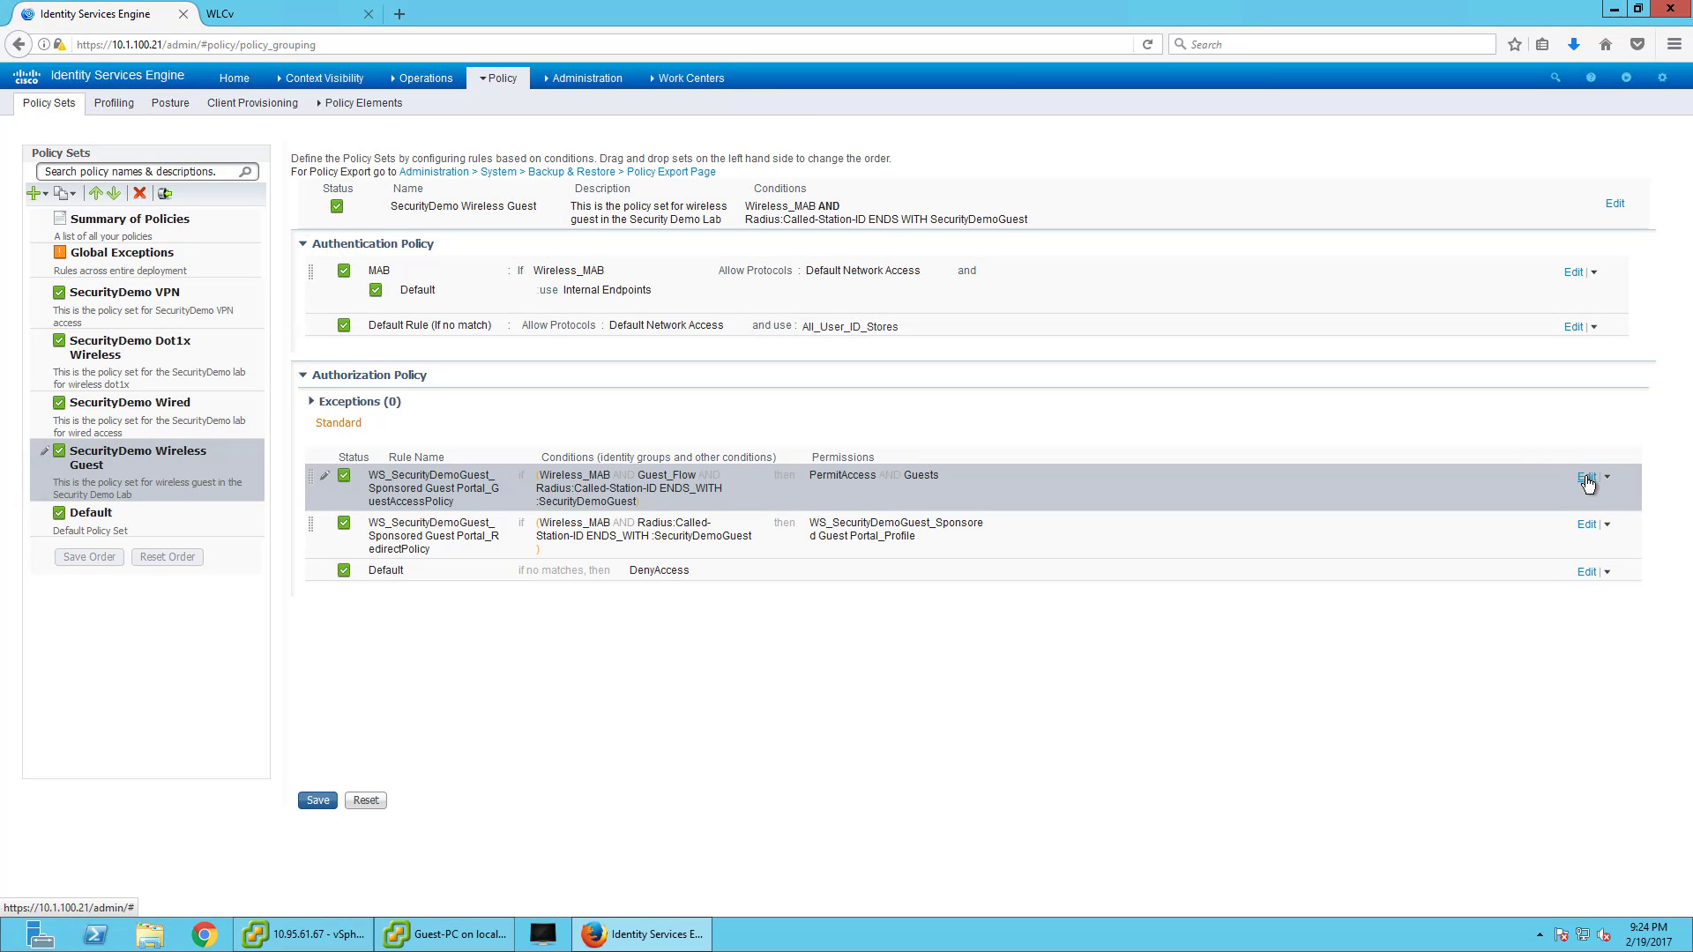
left_click(316, 804)
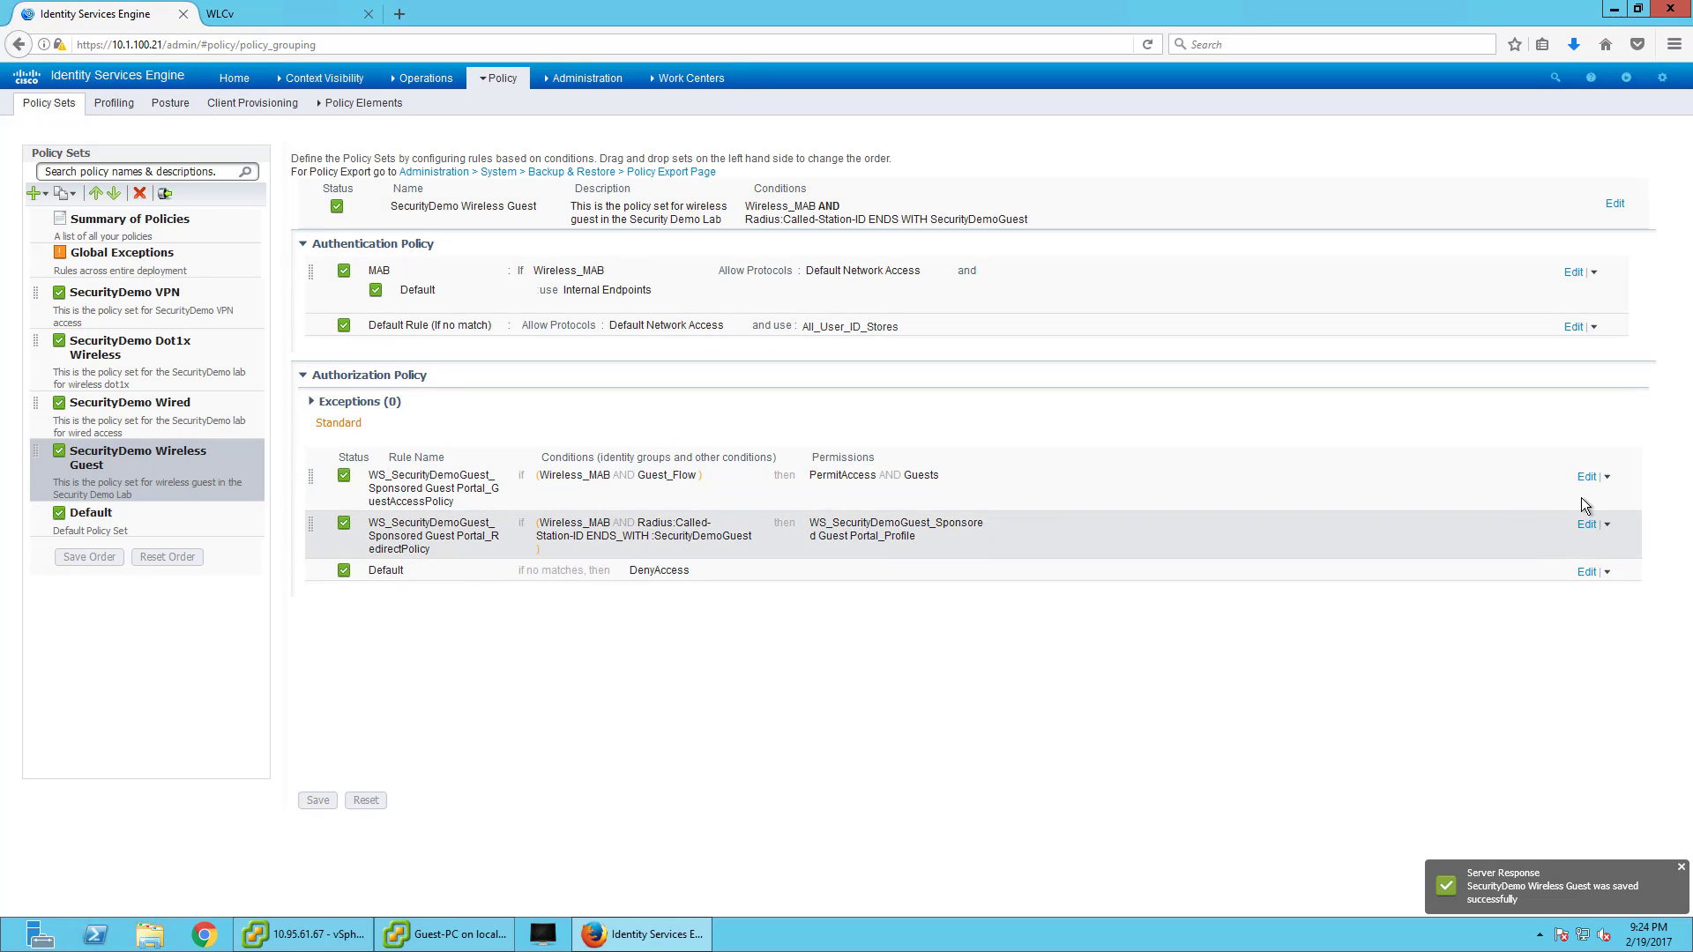
- Remove the Called-Station-ID condition from the second redirect rule and save the policy set
left_click(1586, 524)
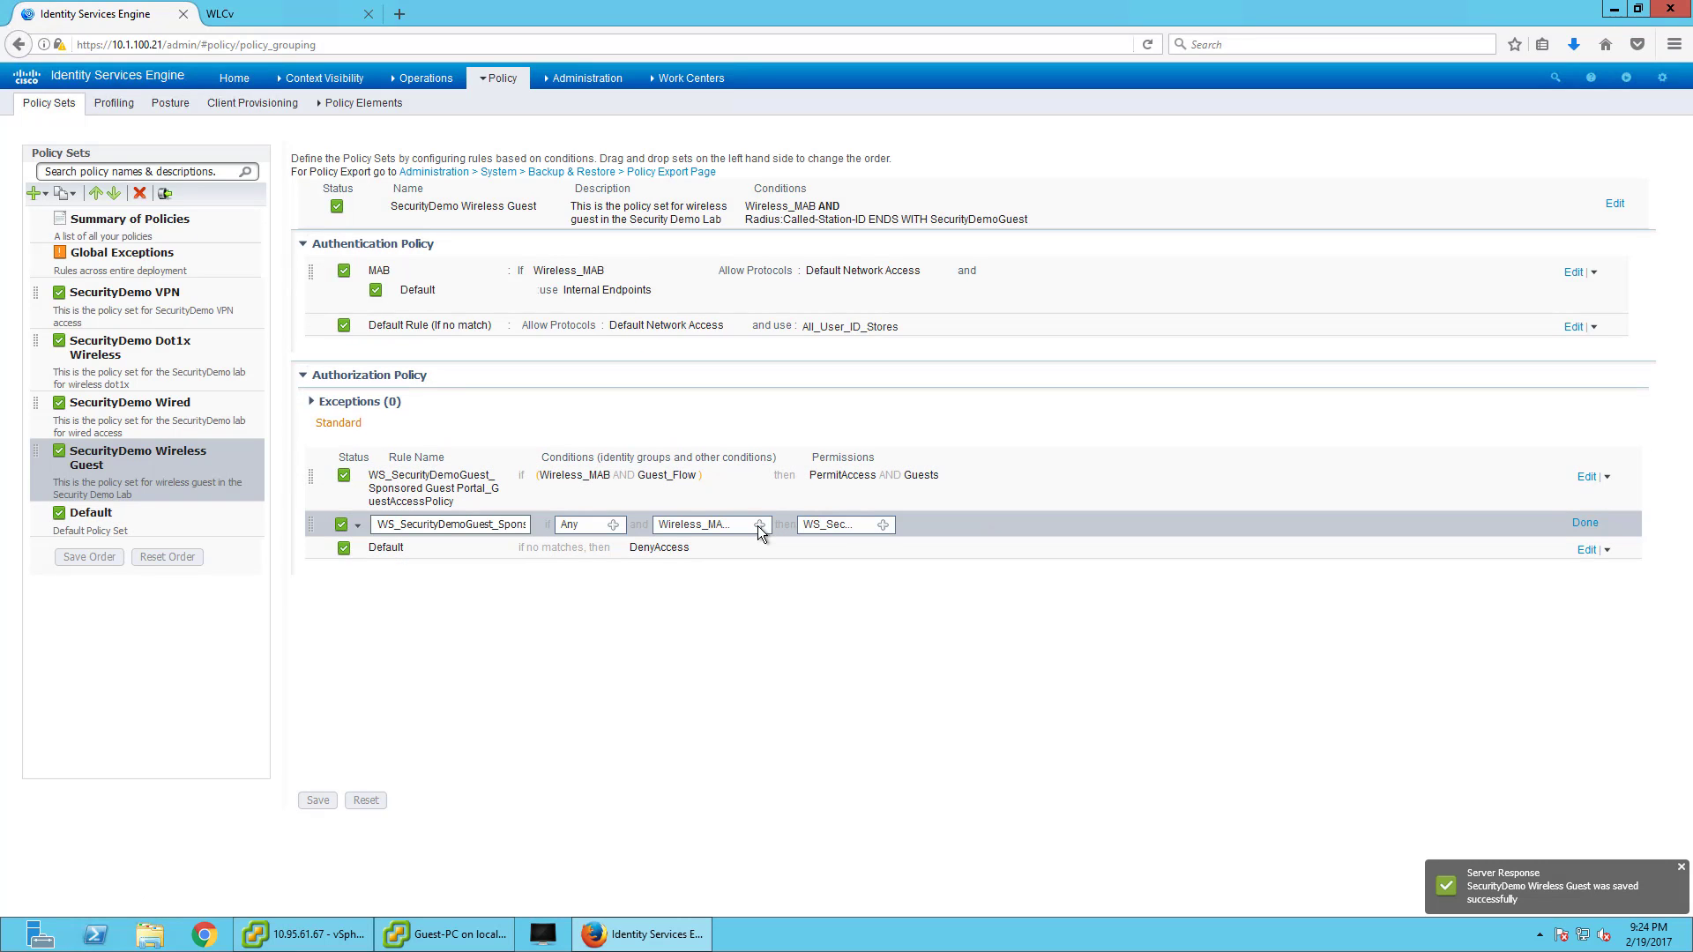
left_click(759, 526)
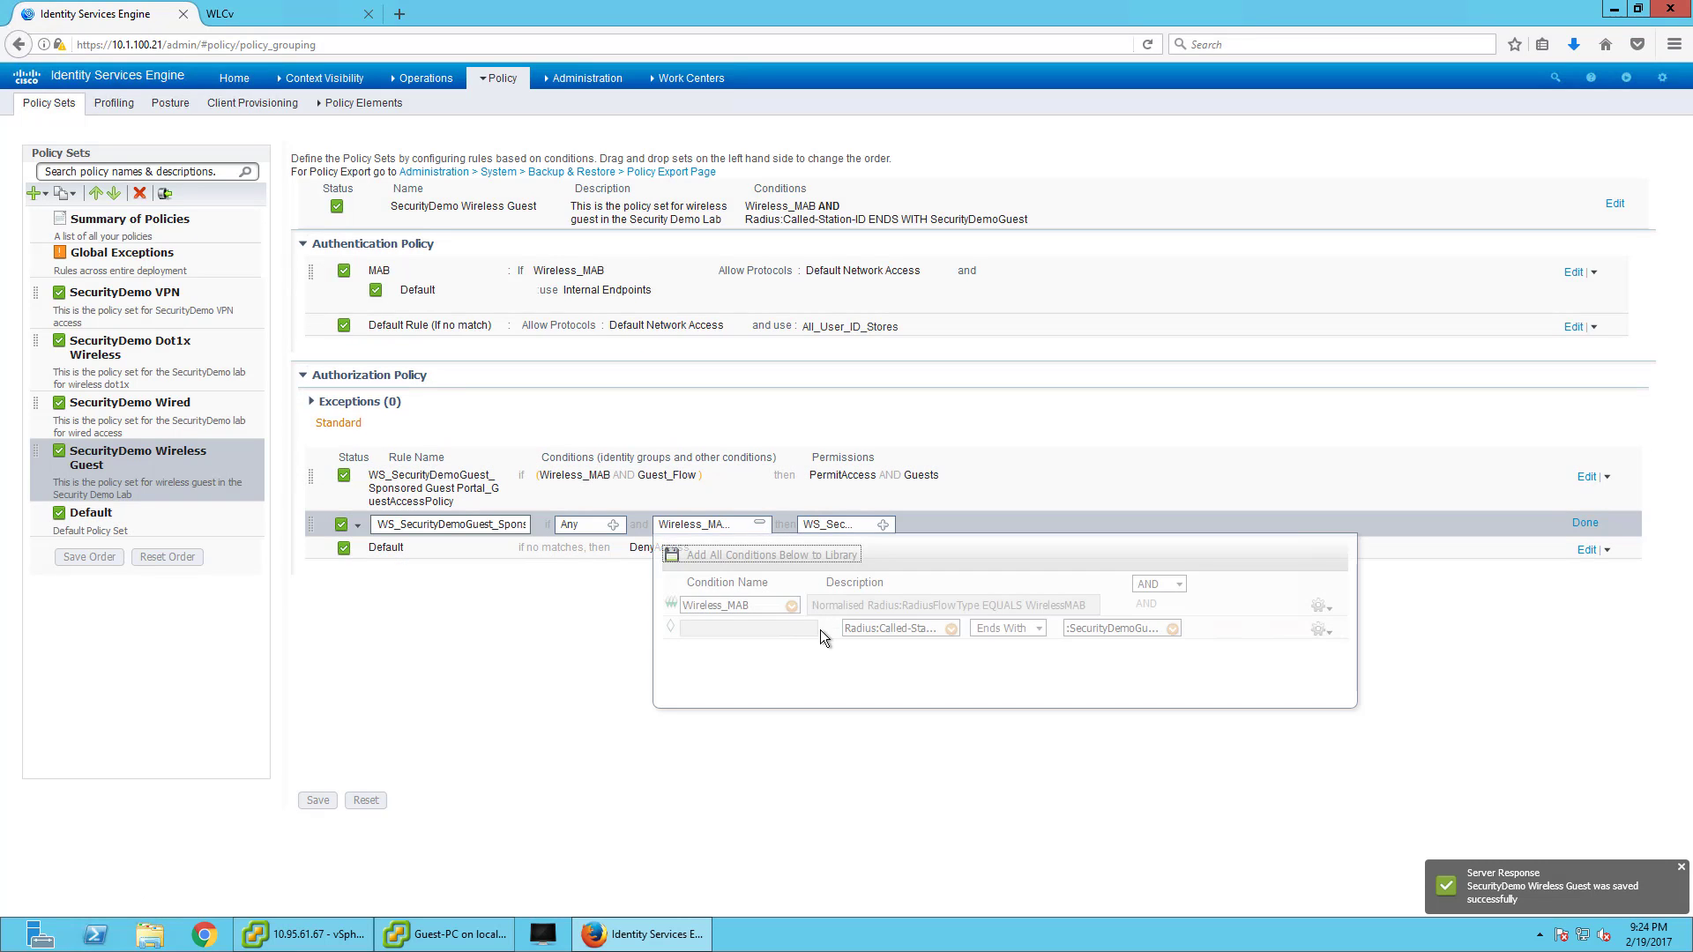
left_click(1322, 630)
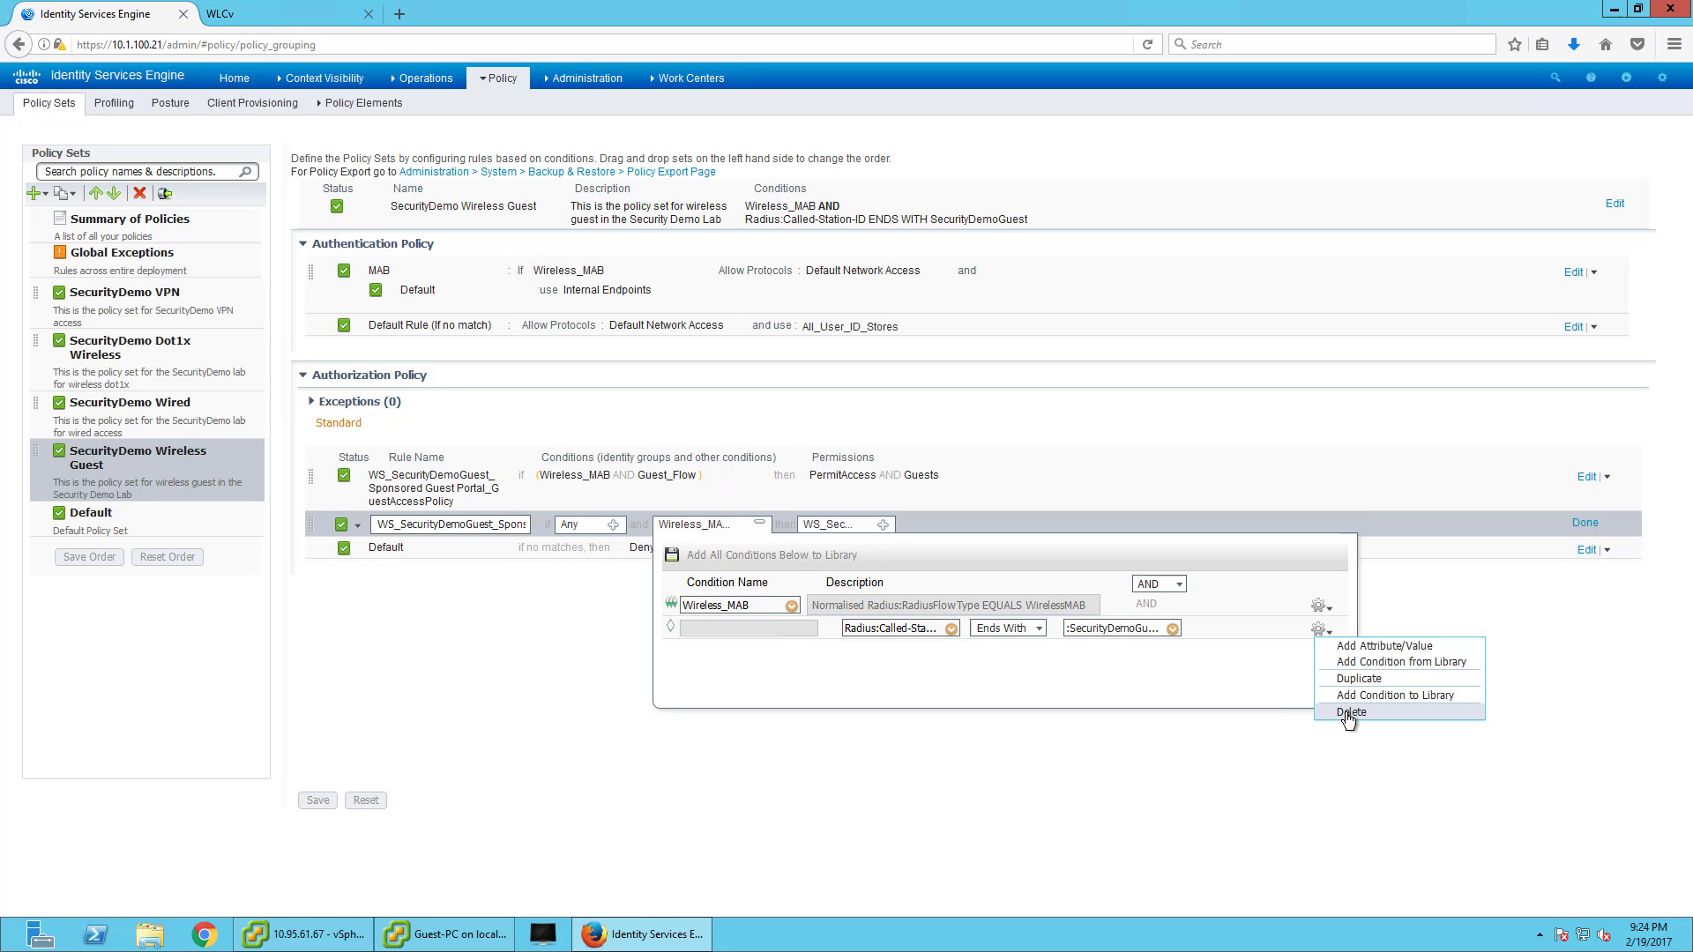
left_click(1349, 714)
left_click(988, 126)
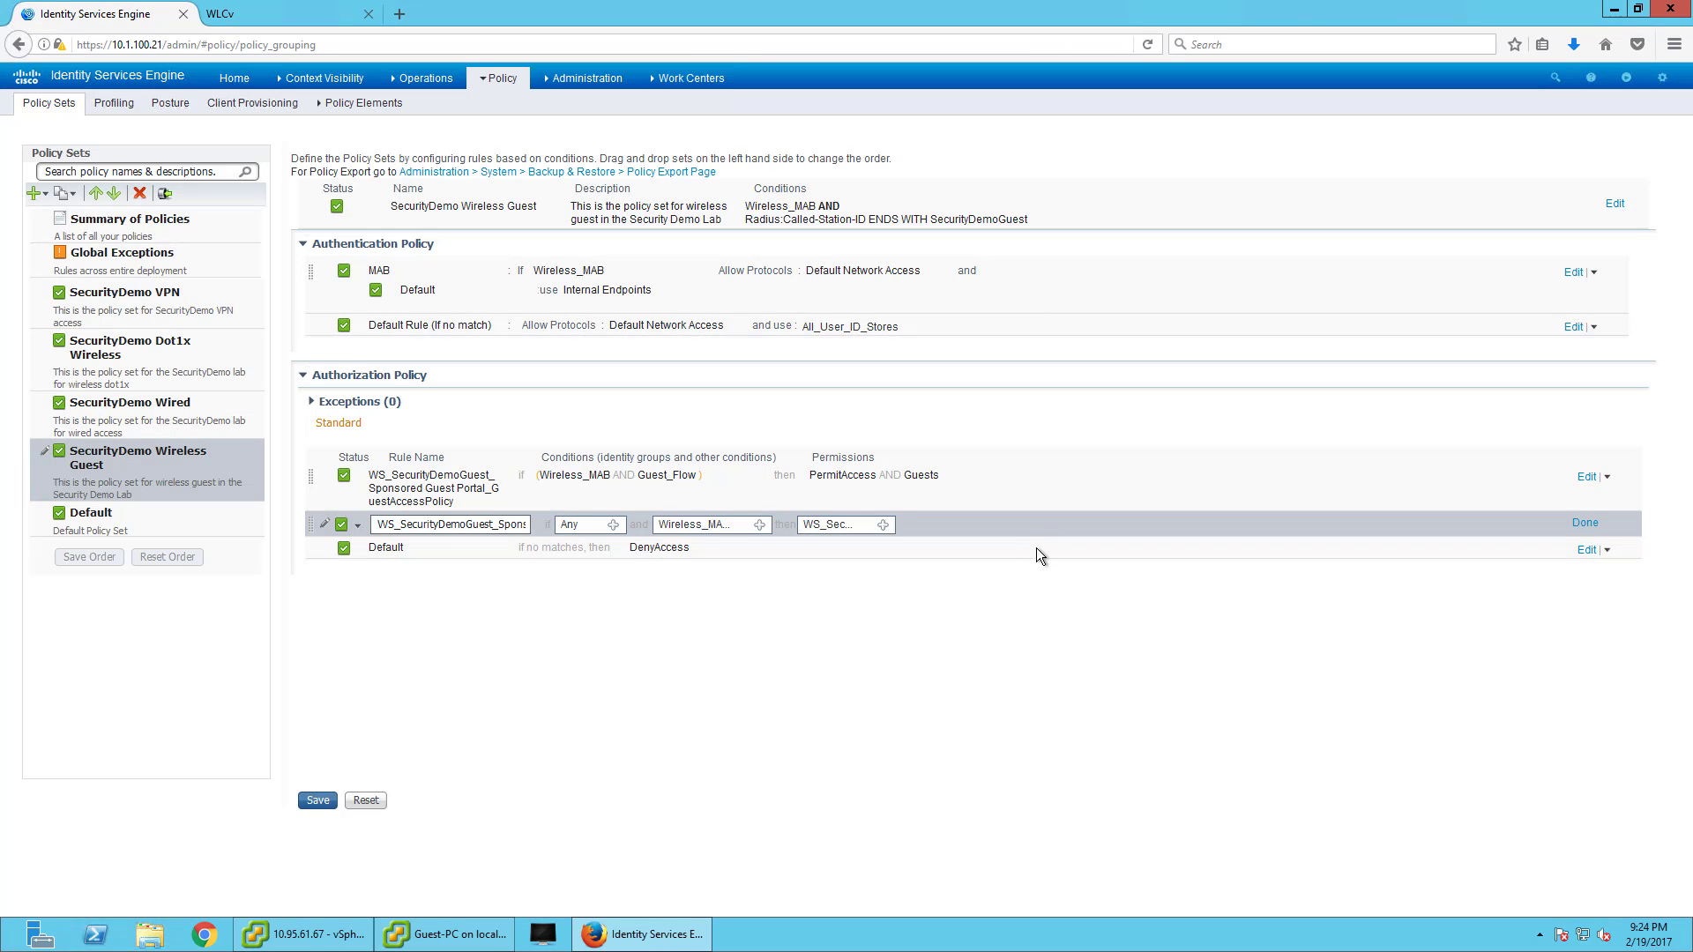
left_click(1576, 522)
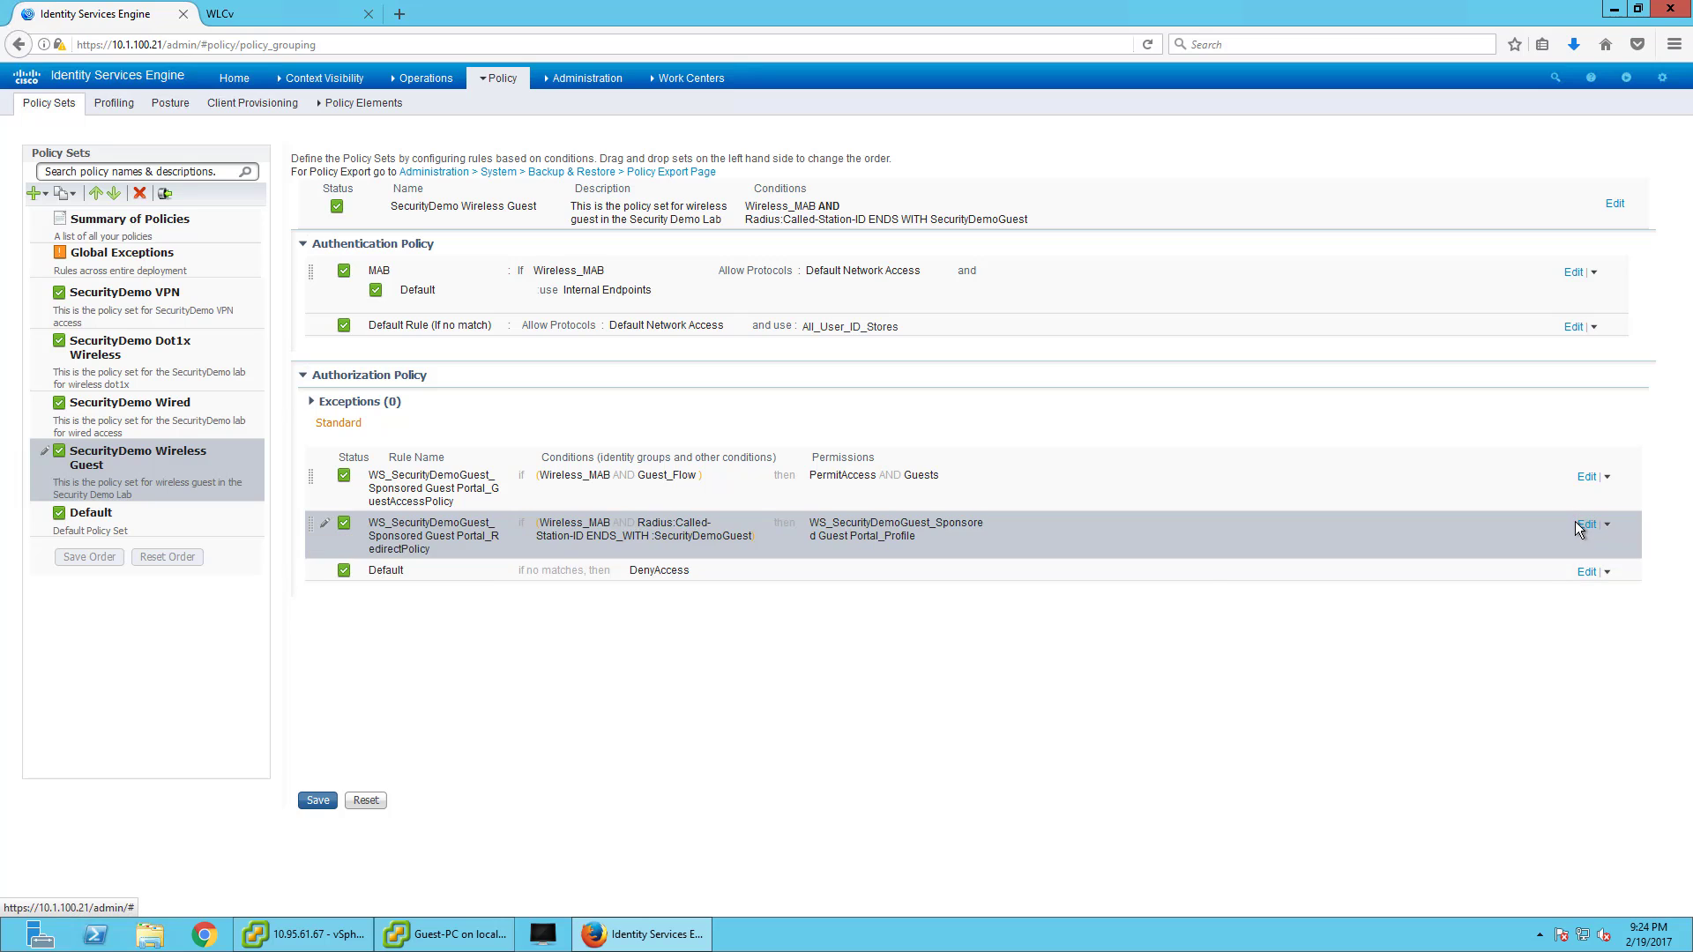
left_click(315, 800)
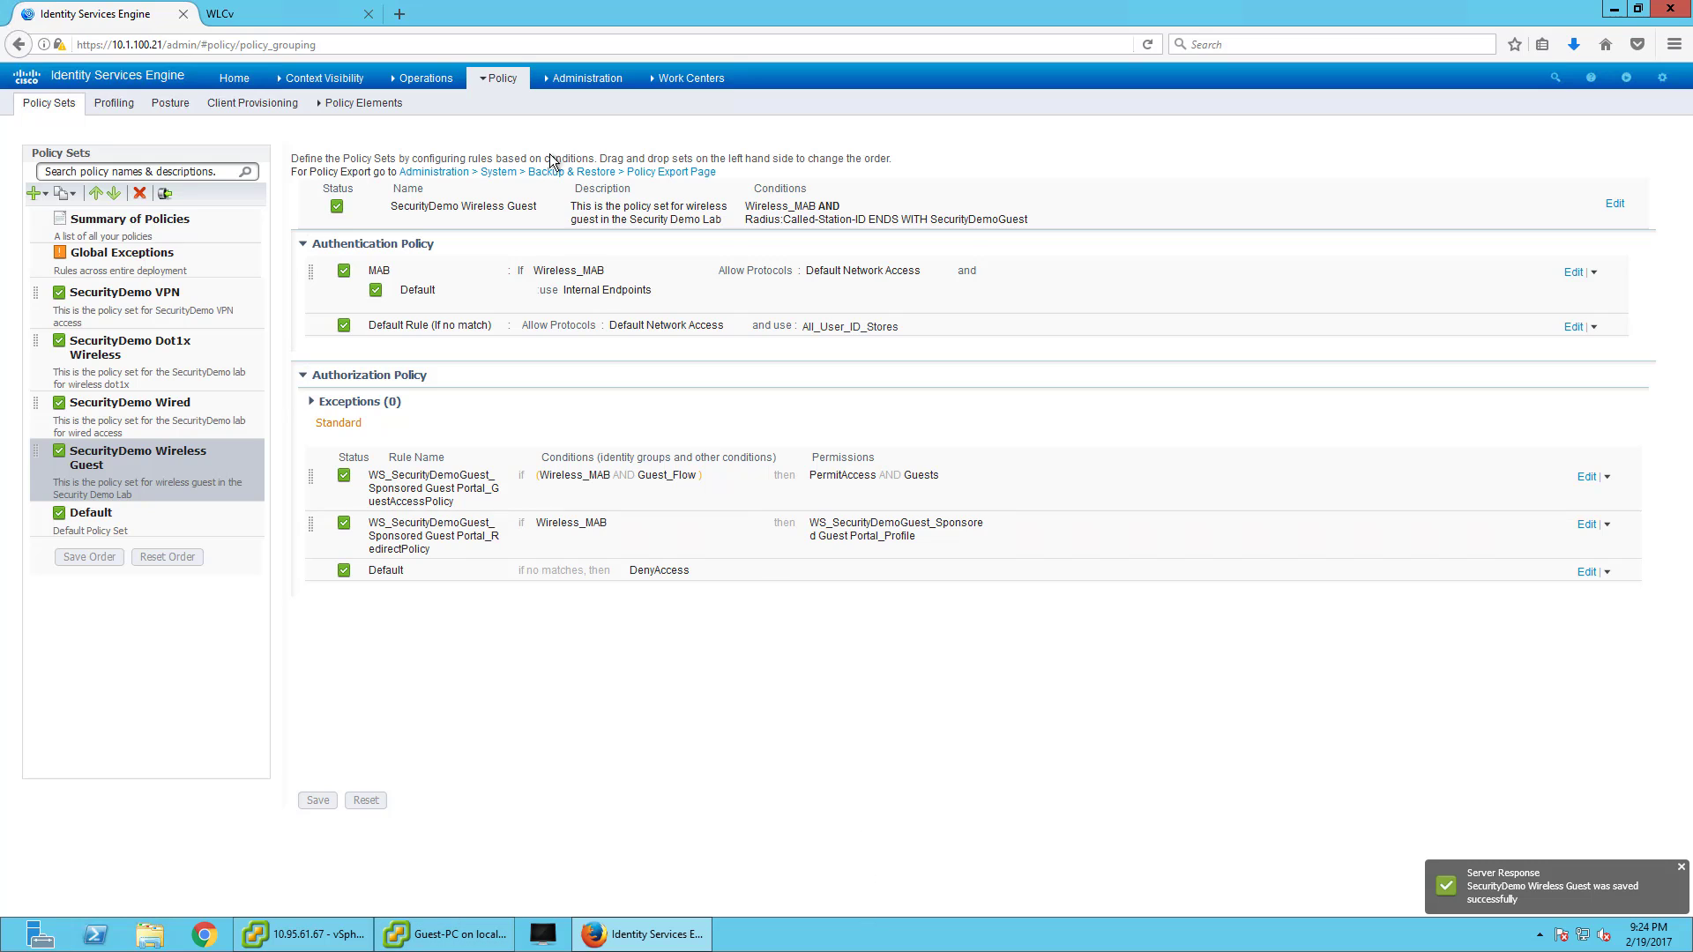
- Reauthenticate the guest PC's session via CoA from RADIUS Live Sessions
left_click(362, 103)
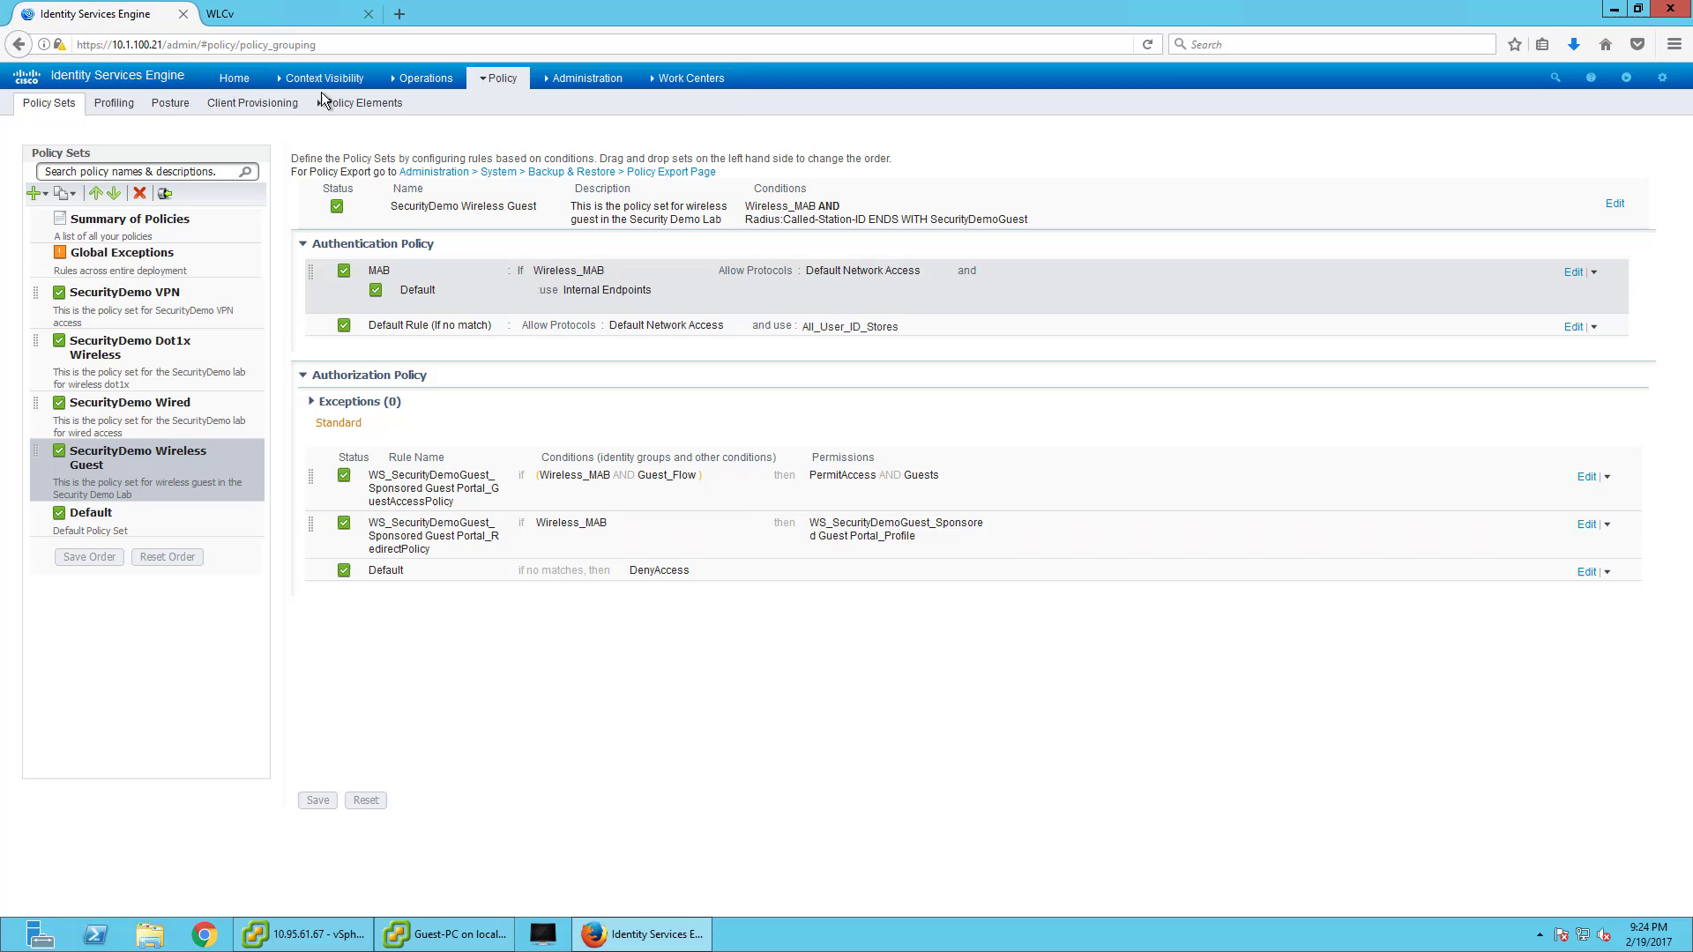
mouse_move(425, 80)
left_click(414, 121)
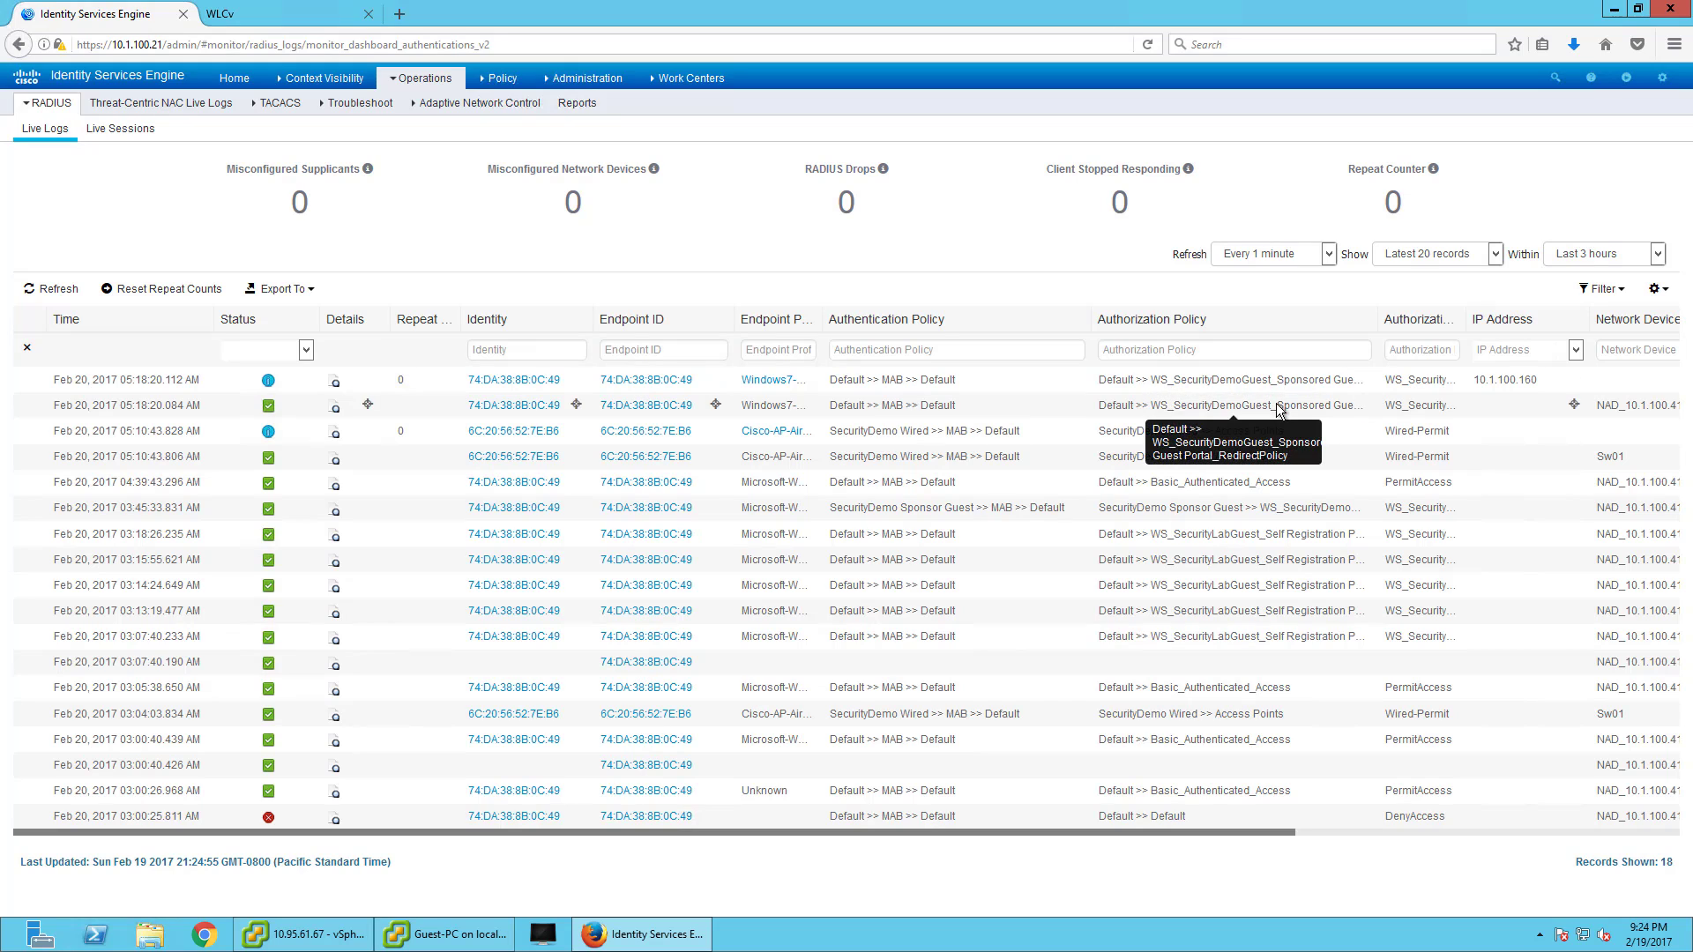
left_click(120, 130)
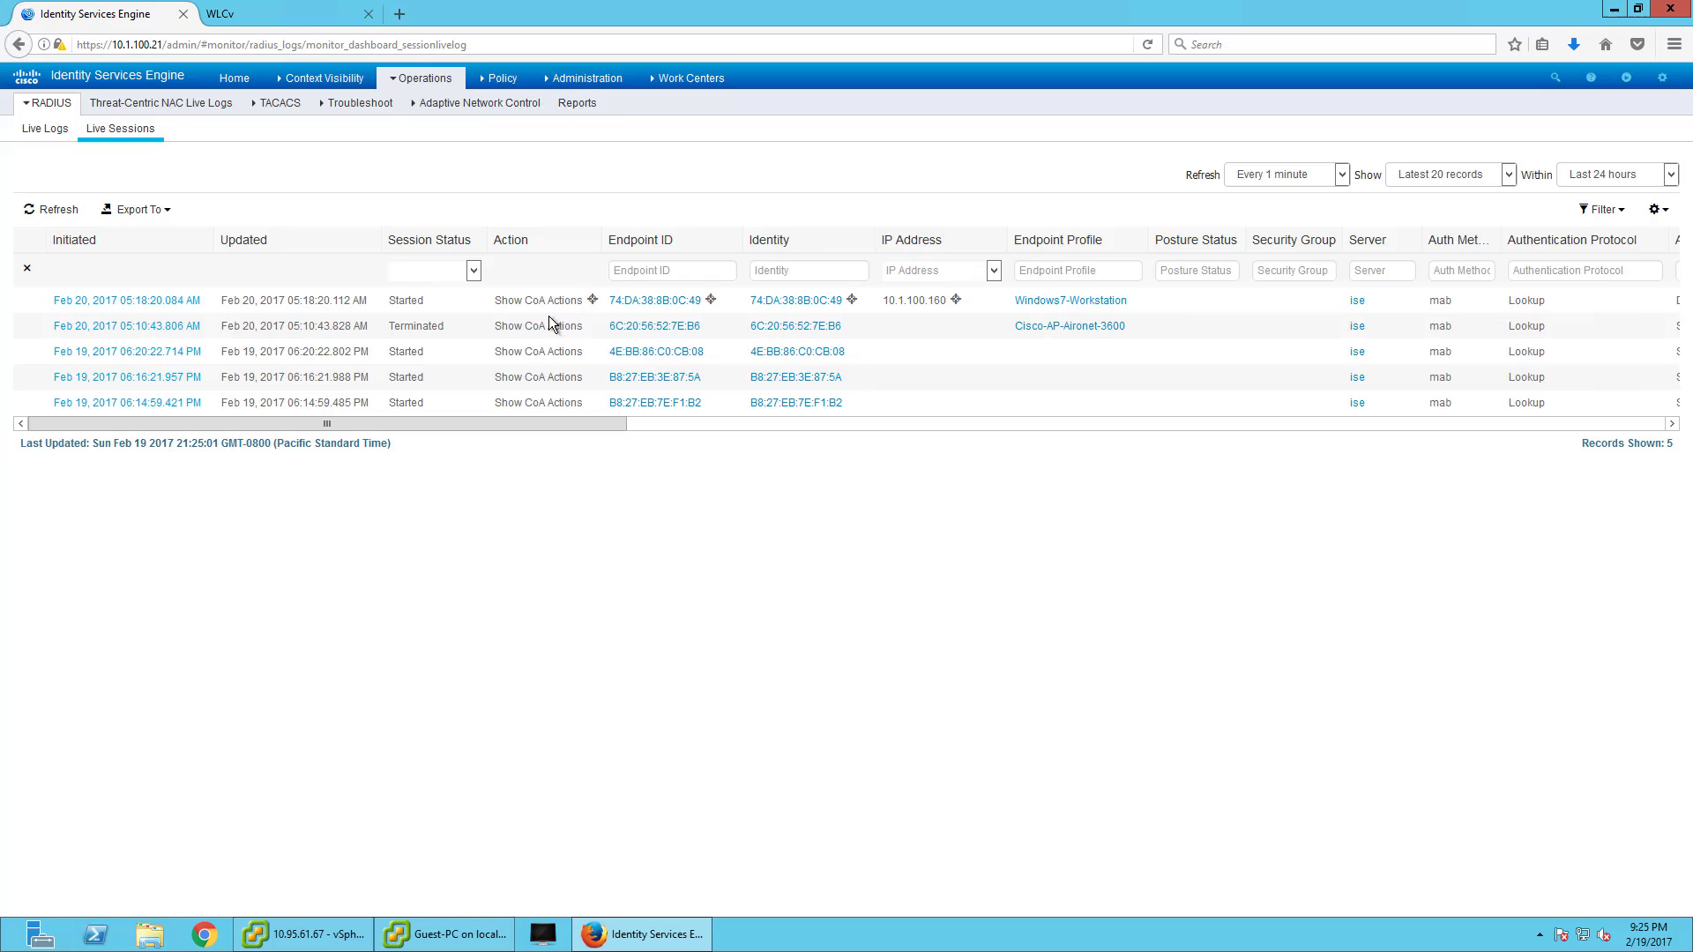
left_click(591, 301)
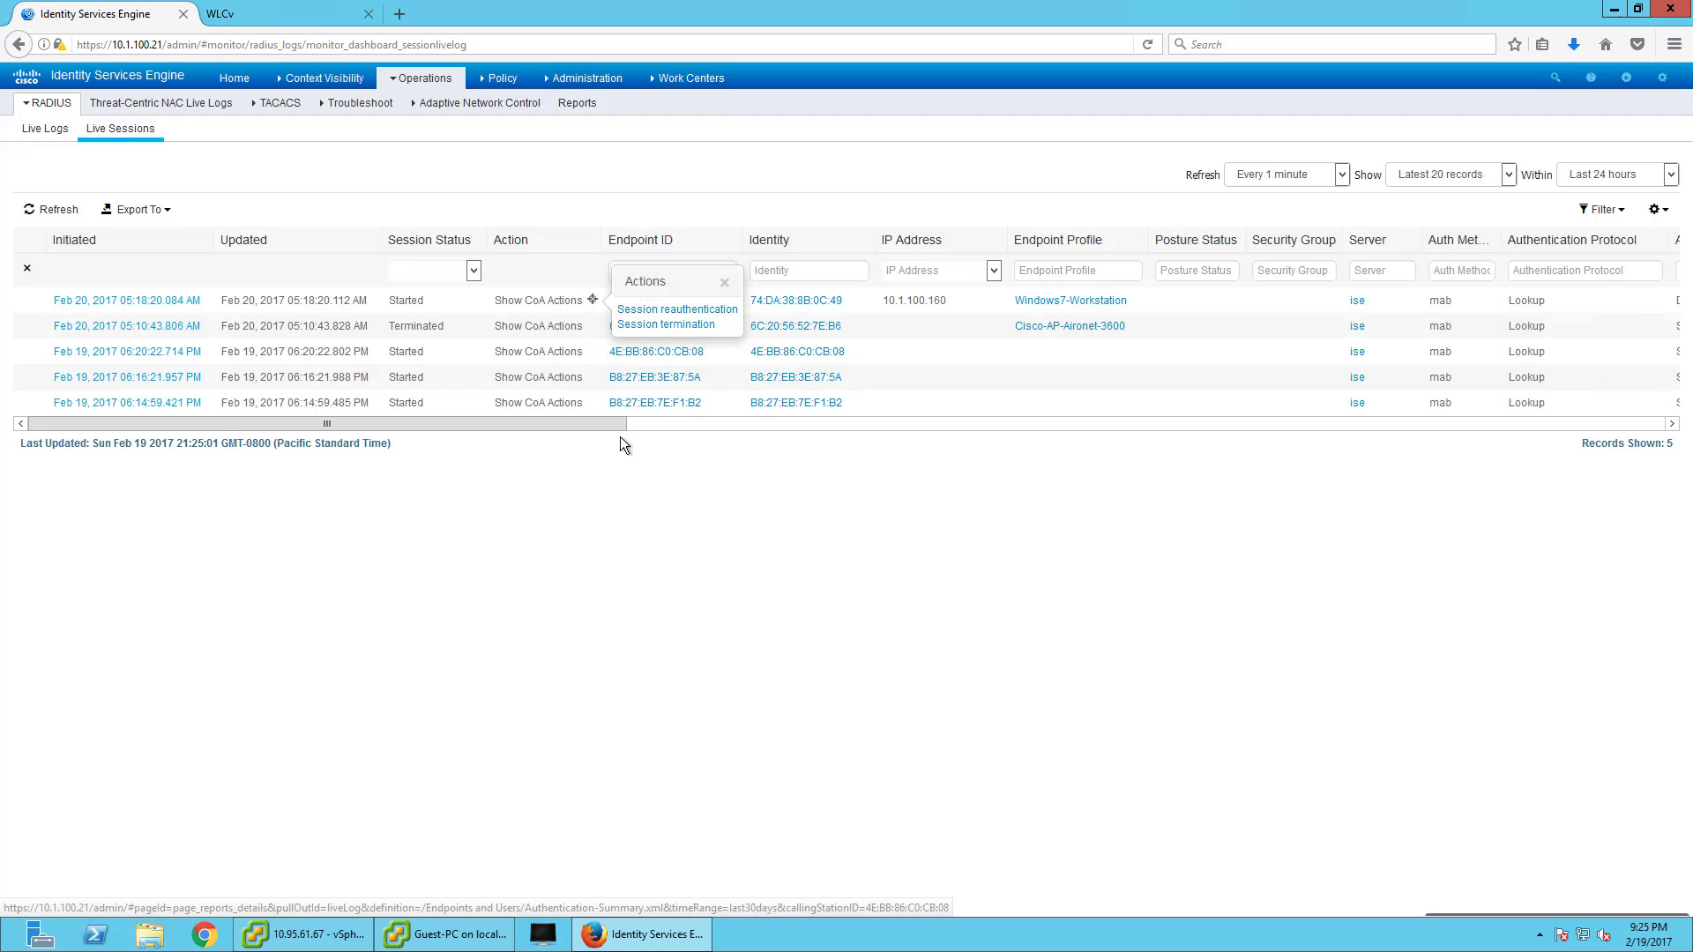
left_click(674, 309)
- Refresh Live Logs to confirm the SecurityDemo Wireless Guest match, then switch to Guest-PC's browser
mouse_move(416, 79)
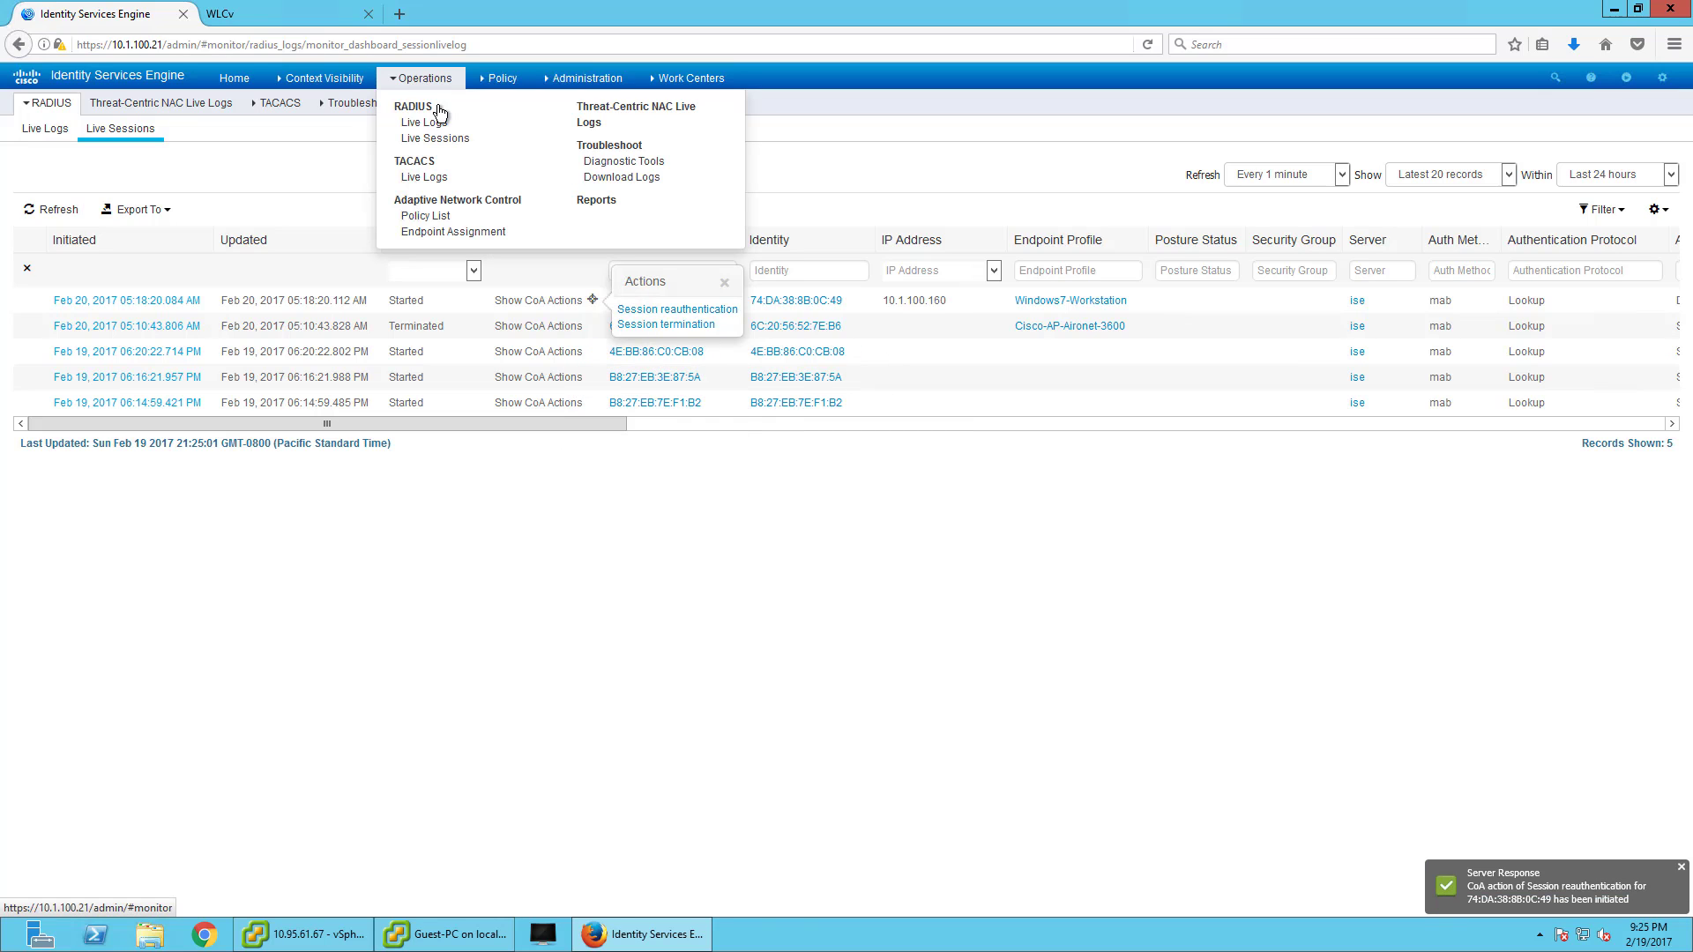
left_click(44, 132)
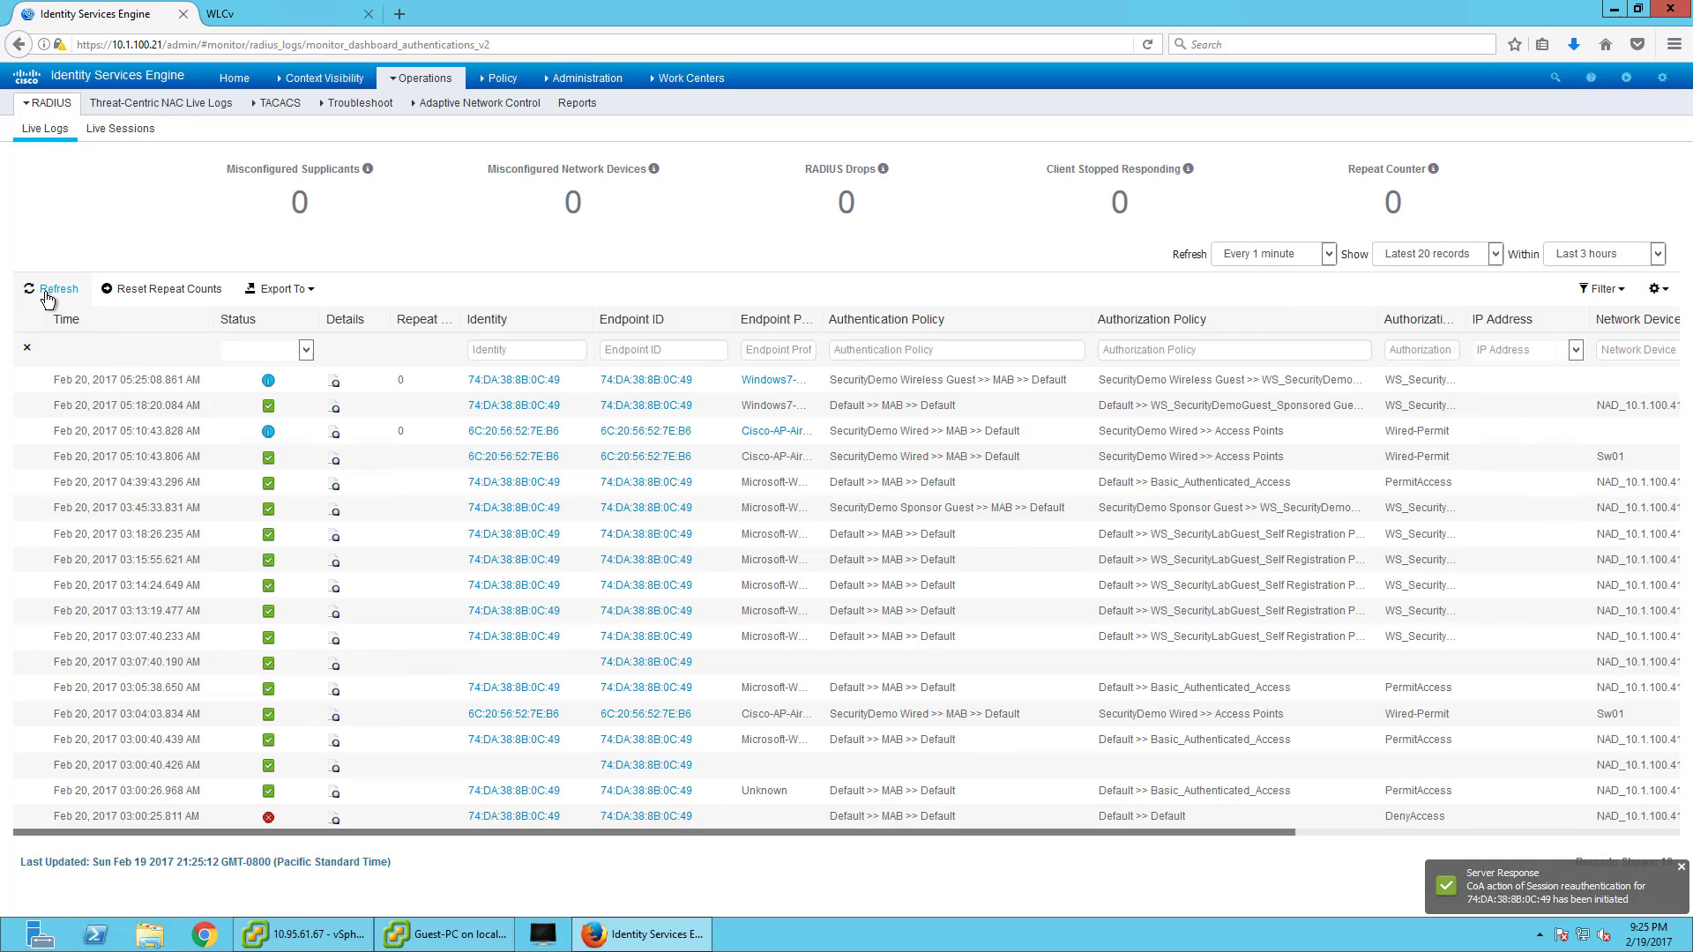
left_click(52, 288)
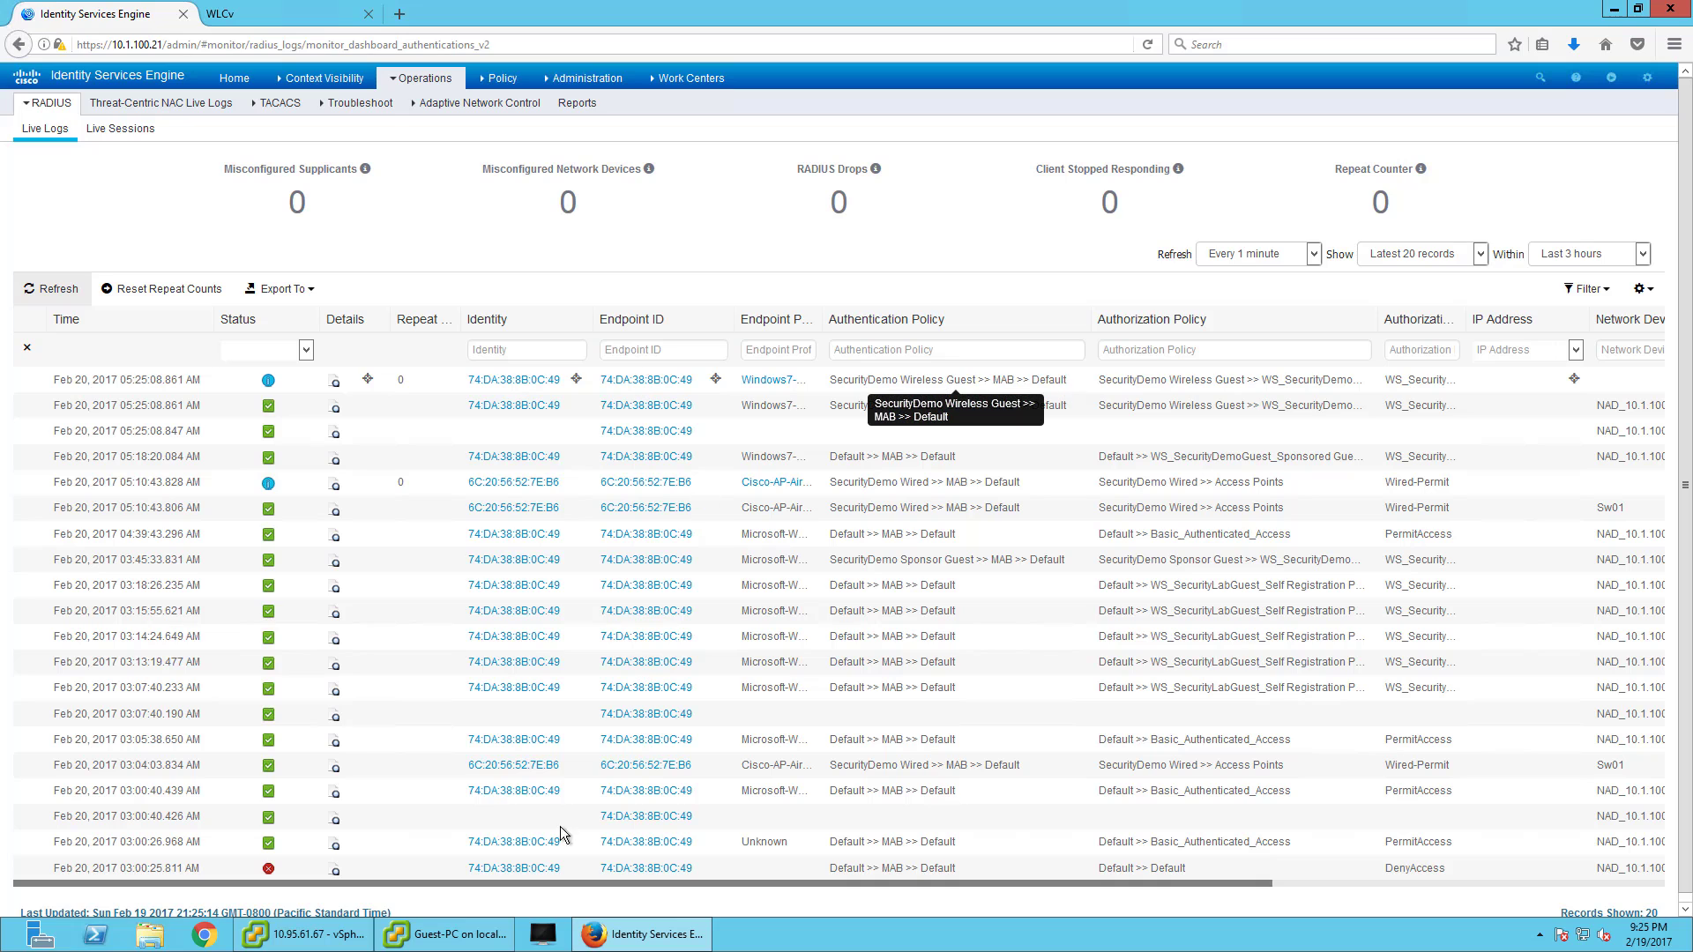
left_click(505, 942)
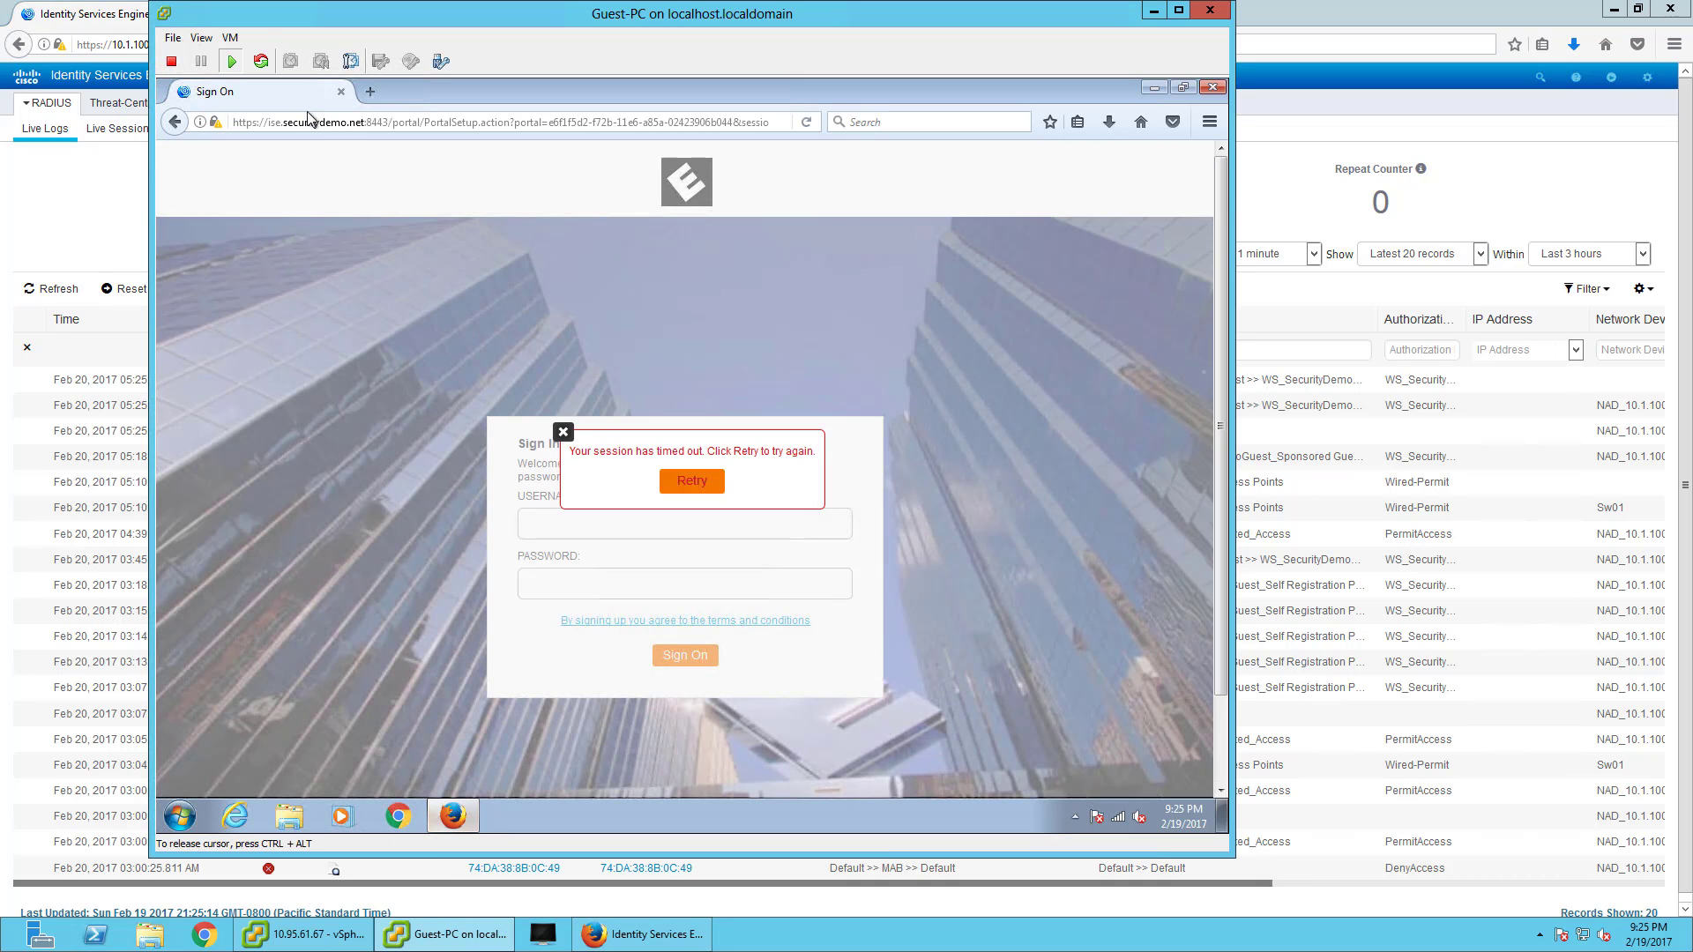
left_click(429, 112)
- Load any site on the Guest-PC so it redirects to the guest portal sign-in
type("a")
key("Return")
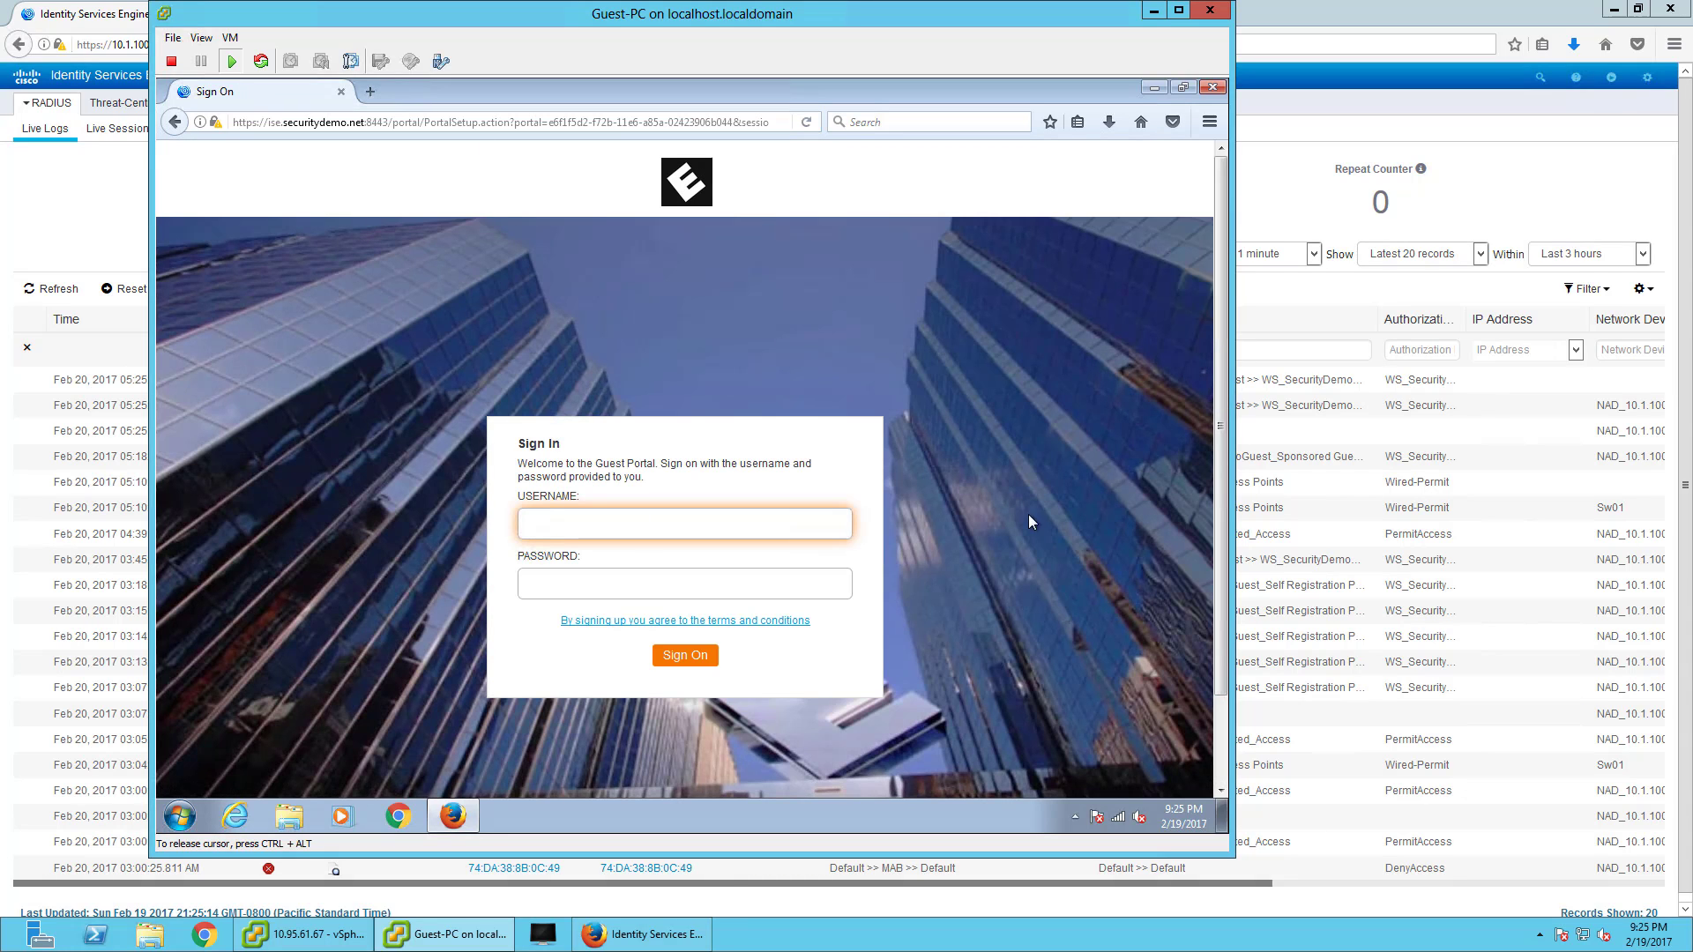
left_click(86, 202)
left_click(577, 78)
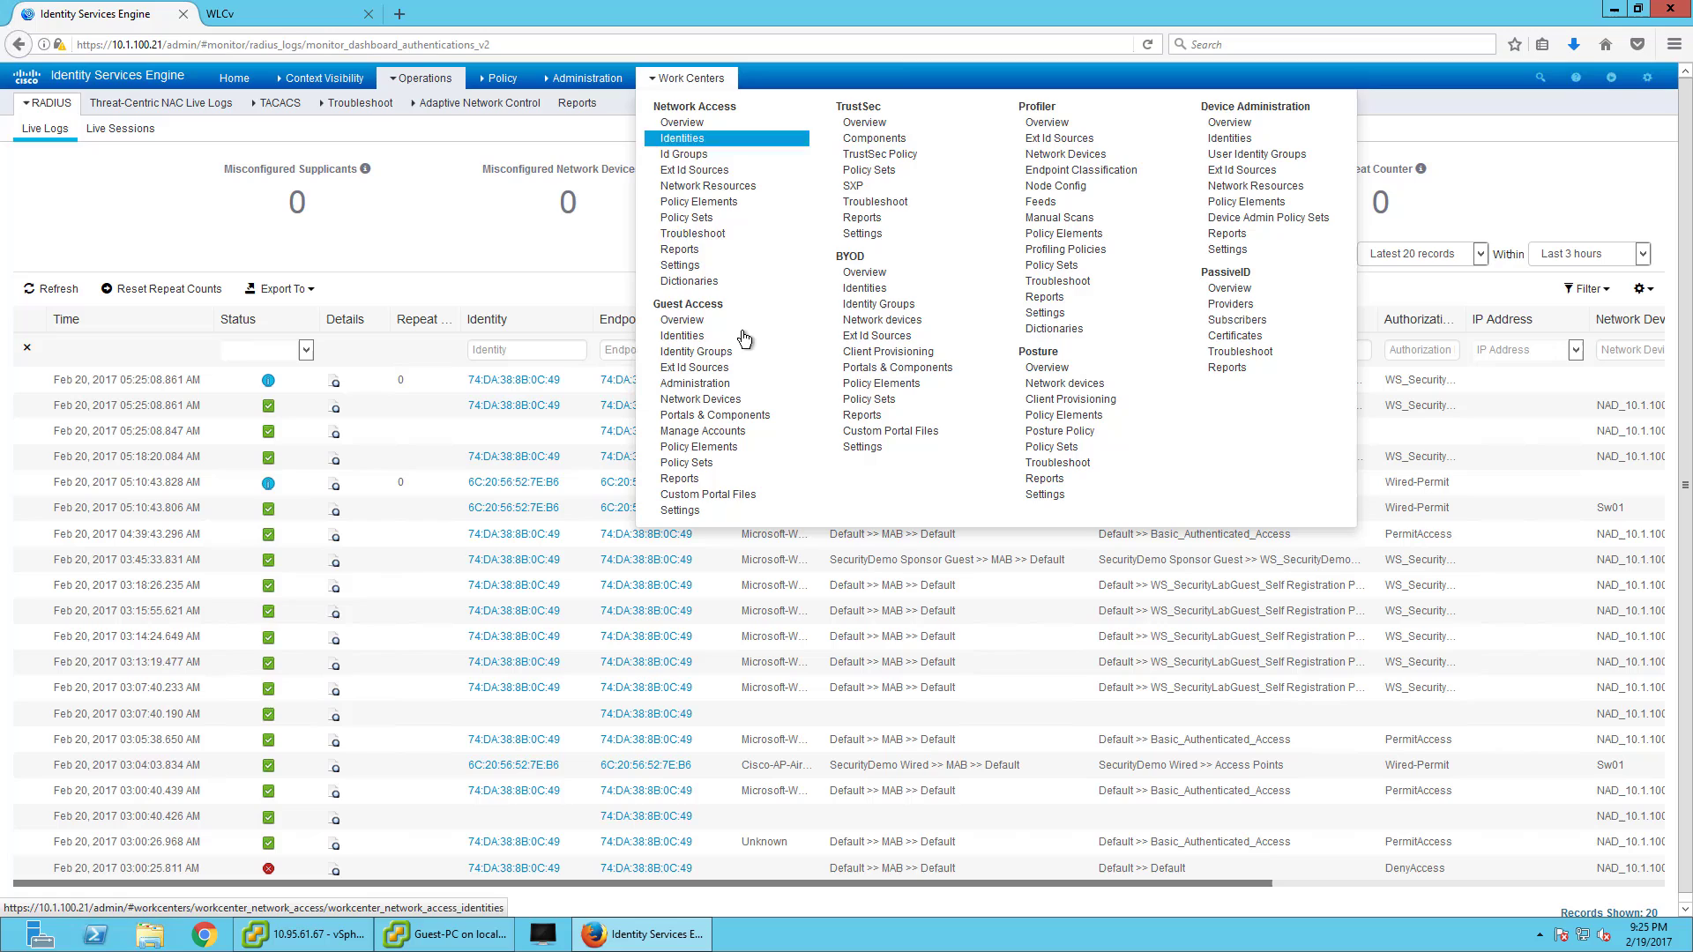
left_click(320, 18)
- From Work Centers > Guest Access > Manage Accounts, launch the sponsor portal in a new tab
left_click(399, 13)
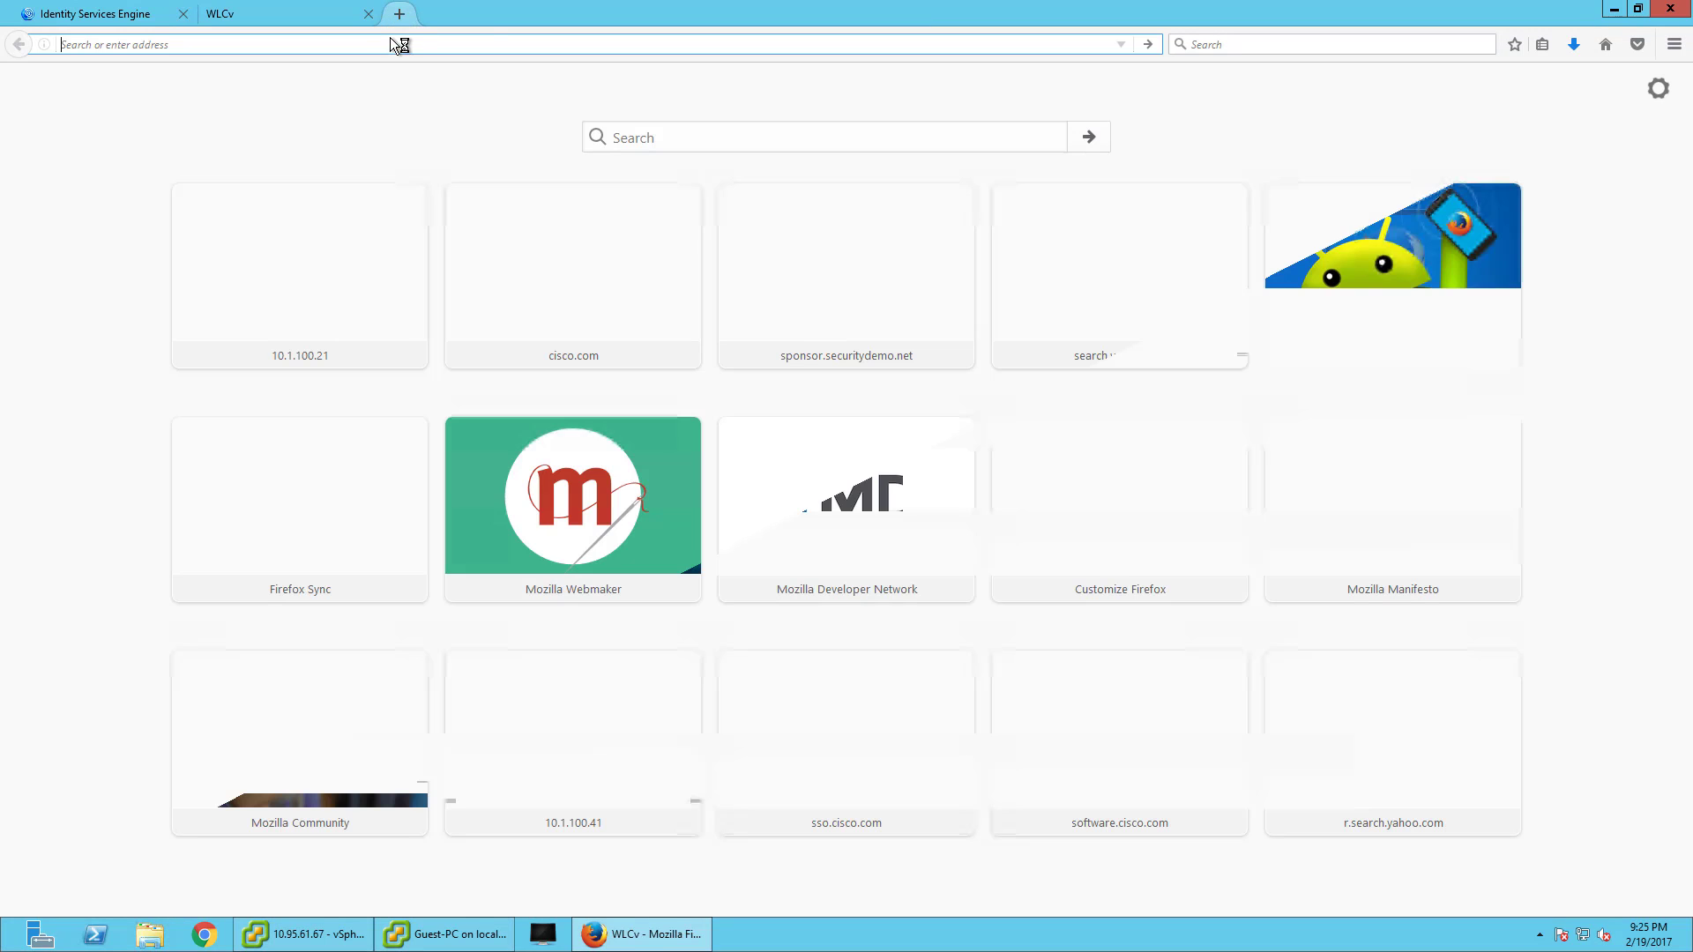
left_click(148, 20)
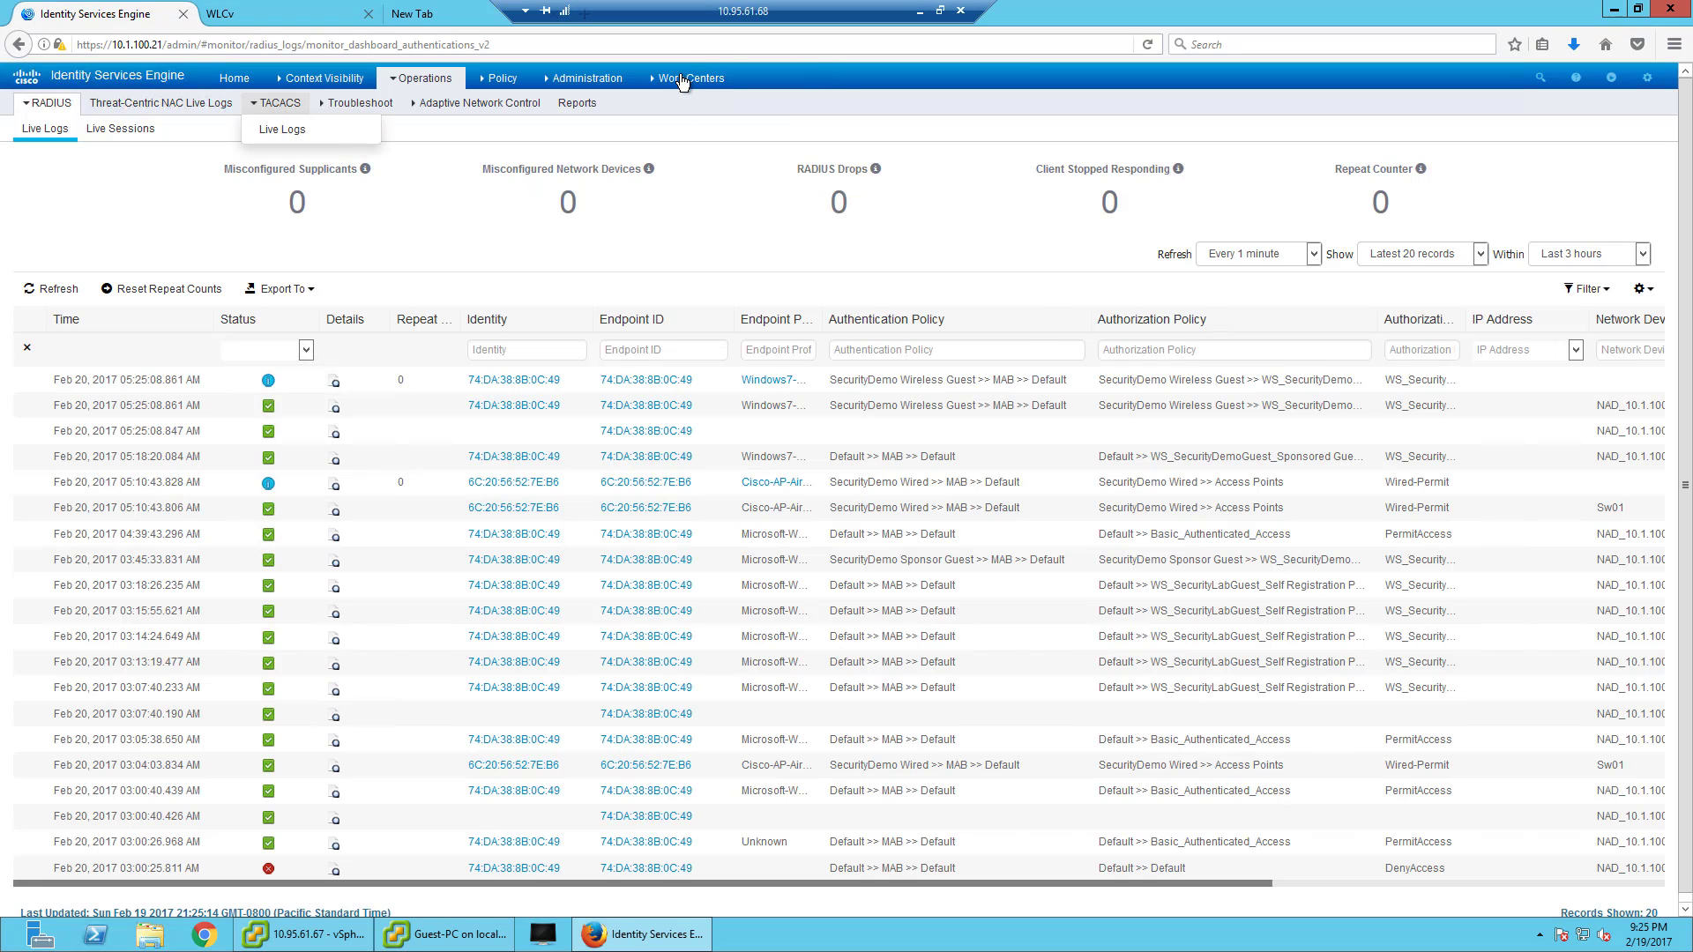
mouse_move(690, 78)
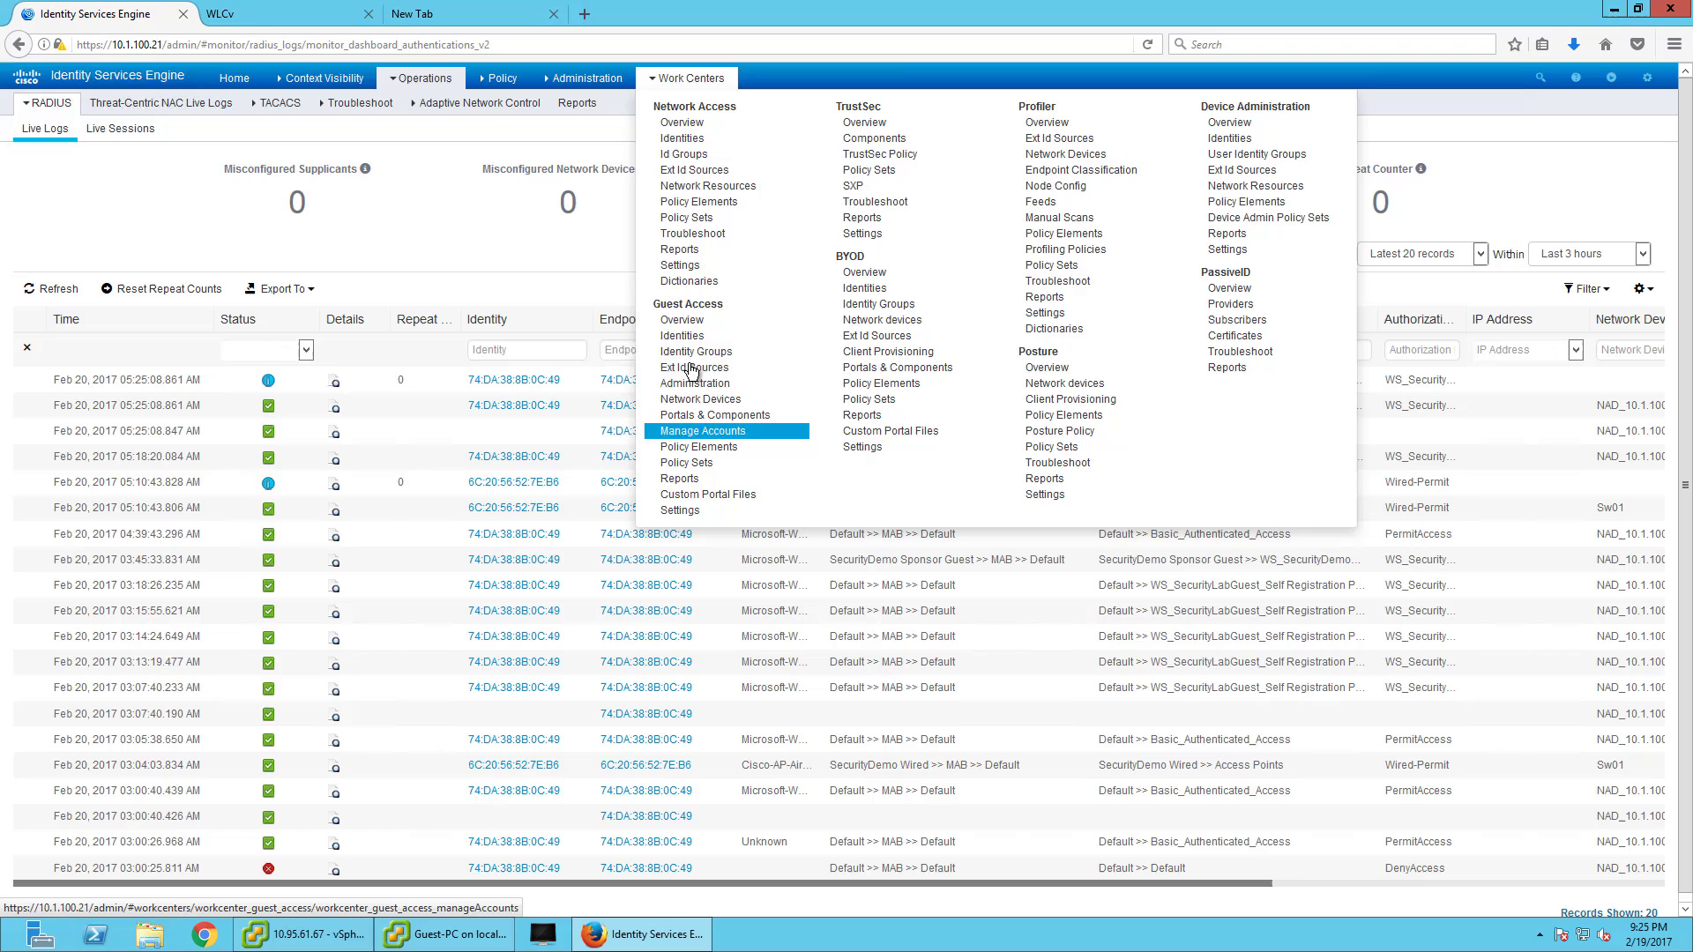
left_click(695, 384)
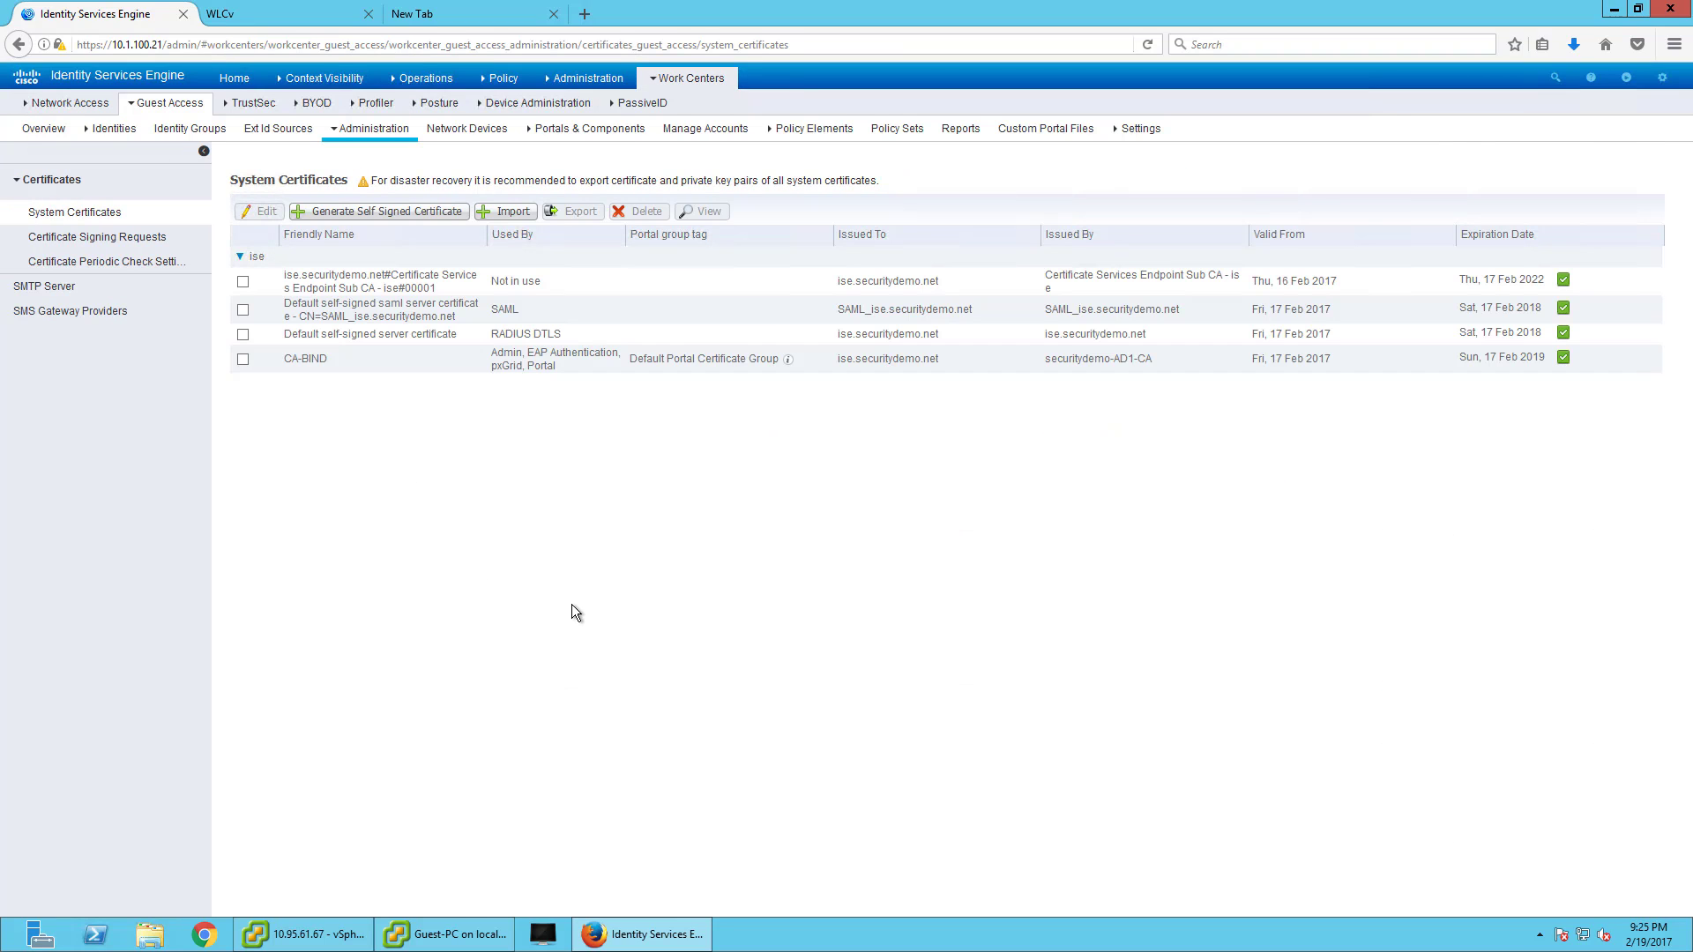
left_click(705, 129)
left_click(66, 218)
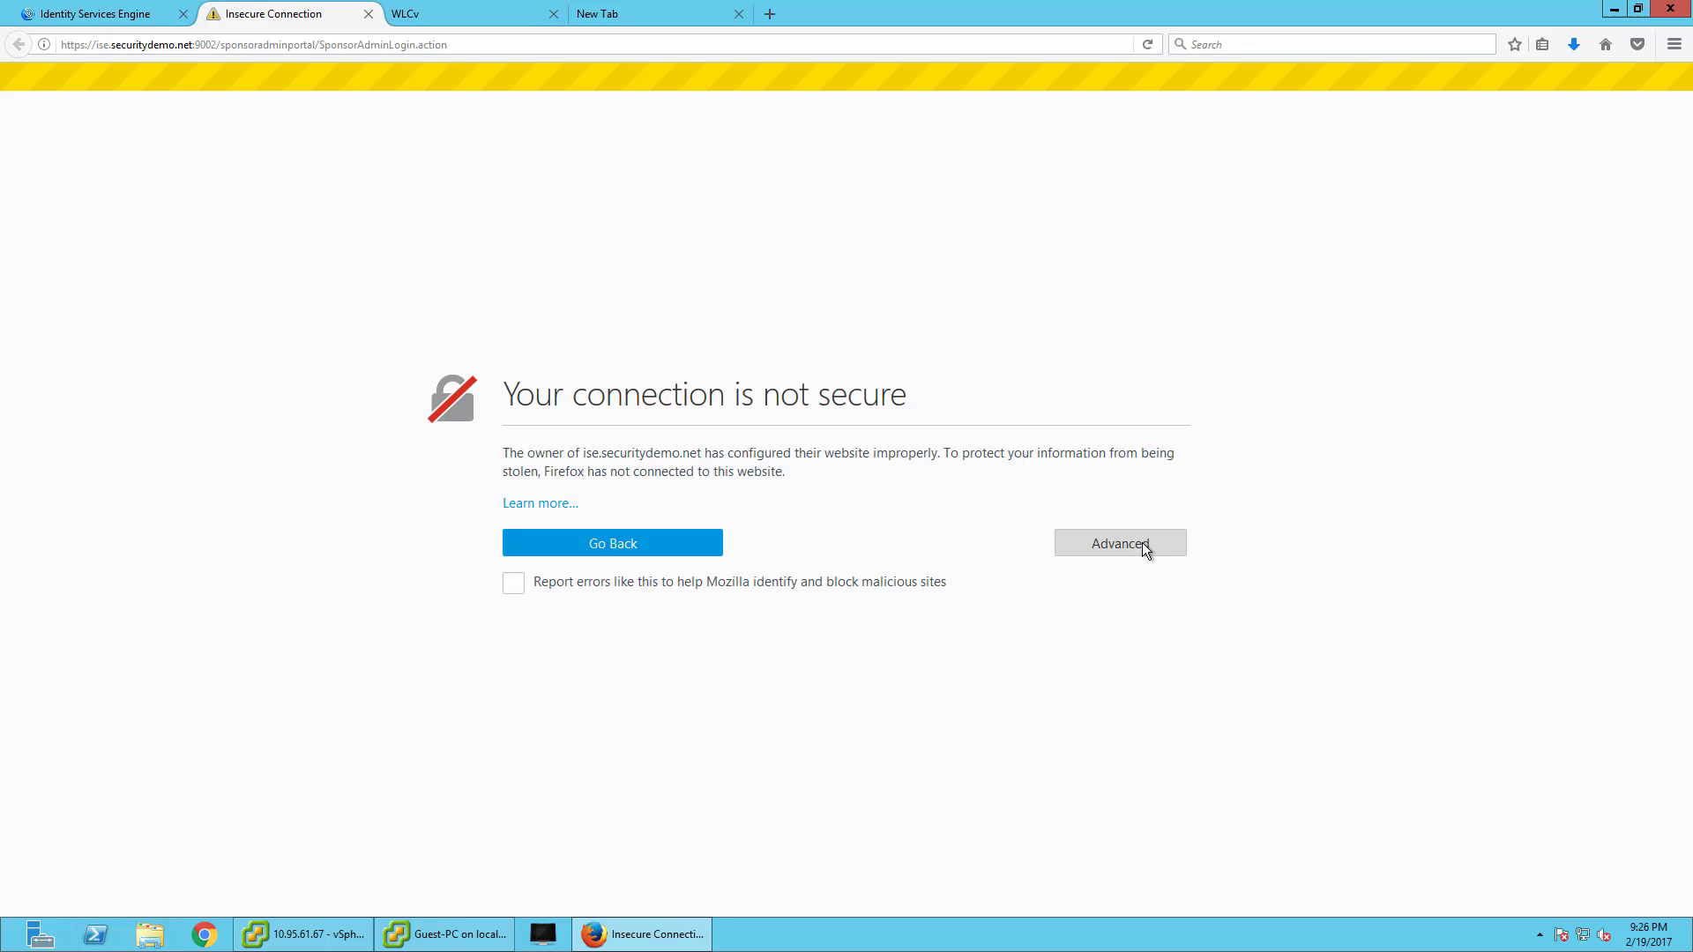
- Add and confirm a security exception for the sponsor portal's certificate
left_click(1141, 542)
left_click(567, 786)
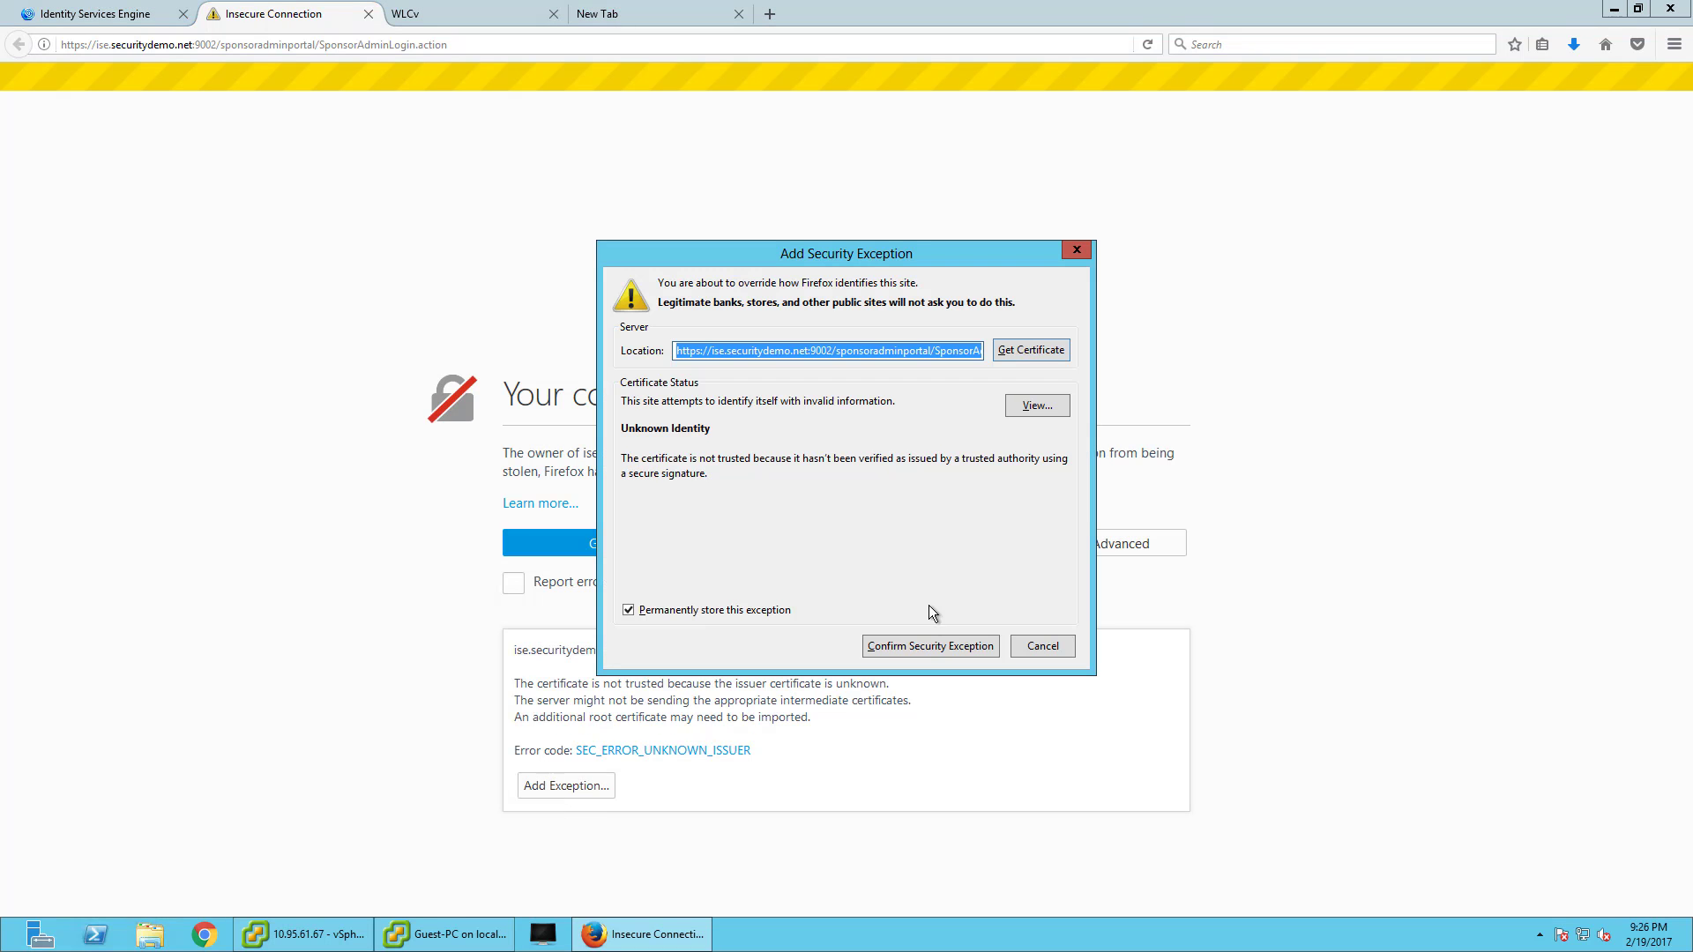
left_click(914, 648)
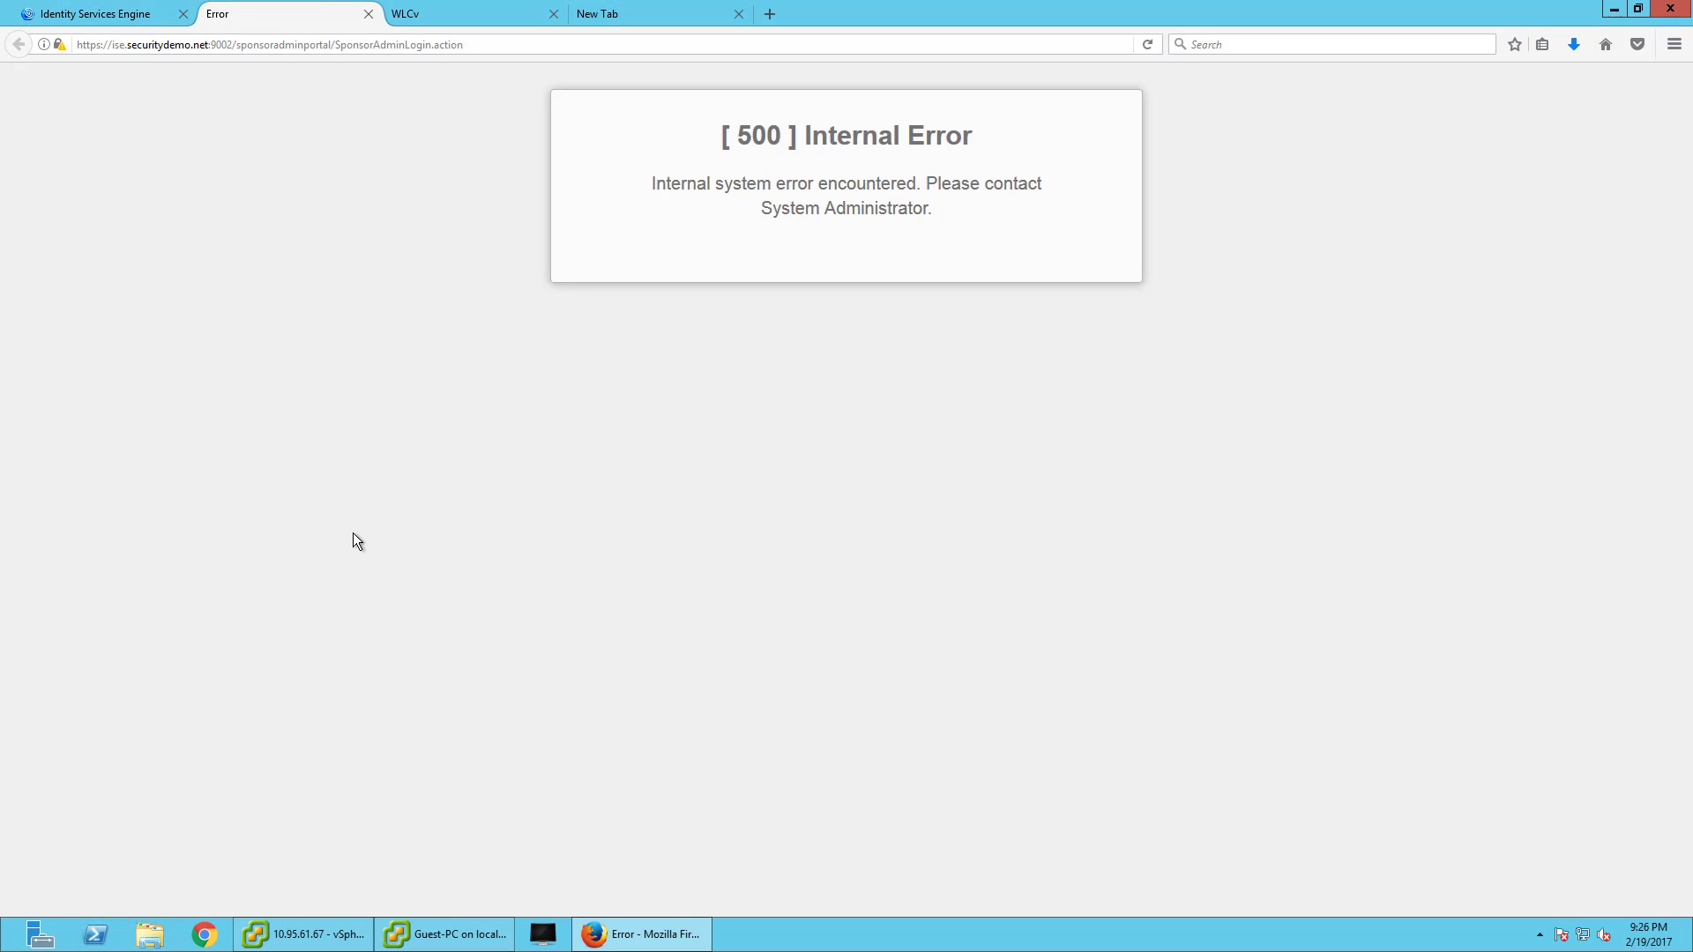
- Replace the address with sponsor.securitydemo.net to reach the Sponsor Portal sign-on page
left_click(380, 44)
left_click(177, 46)
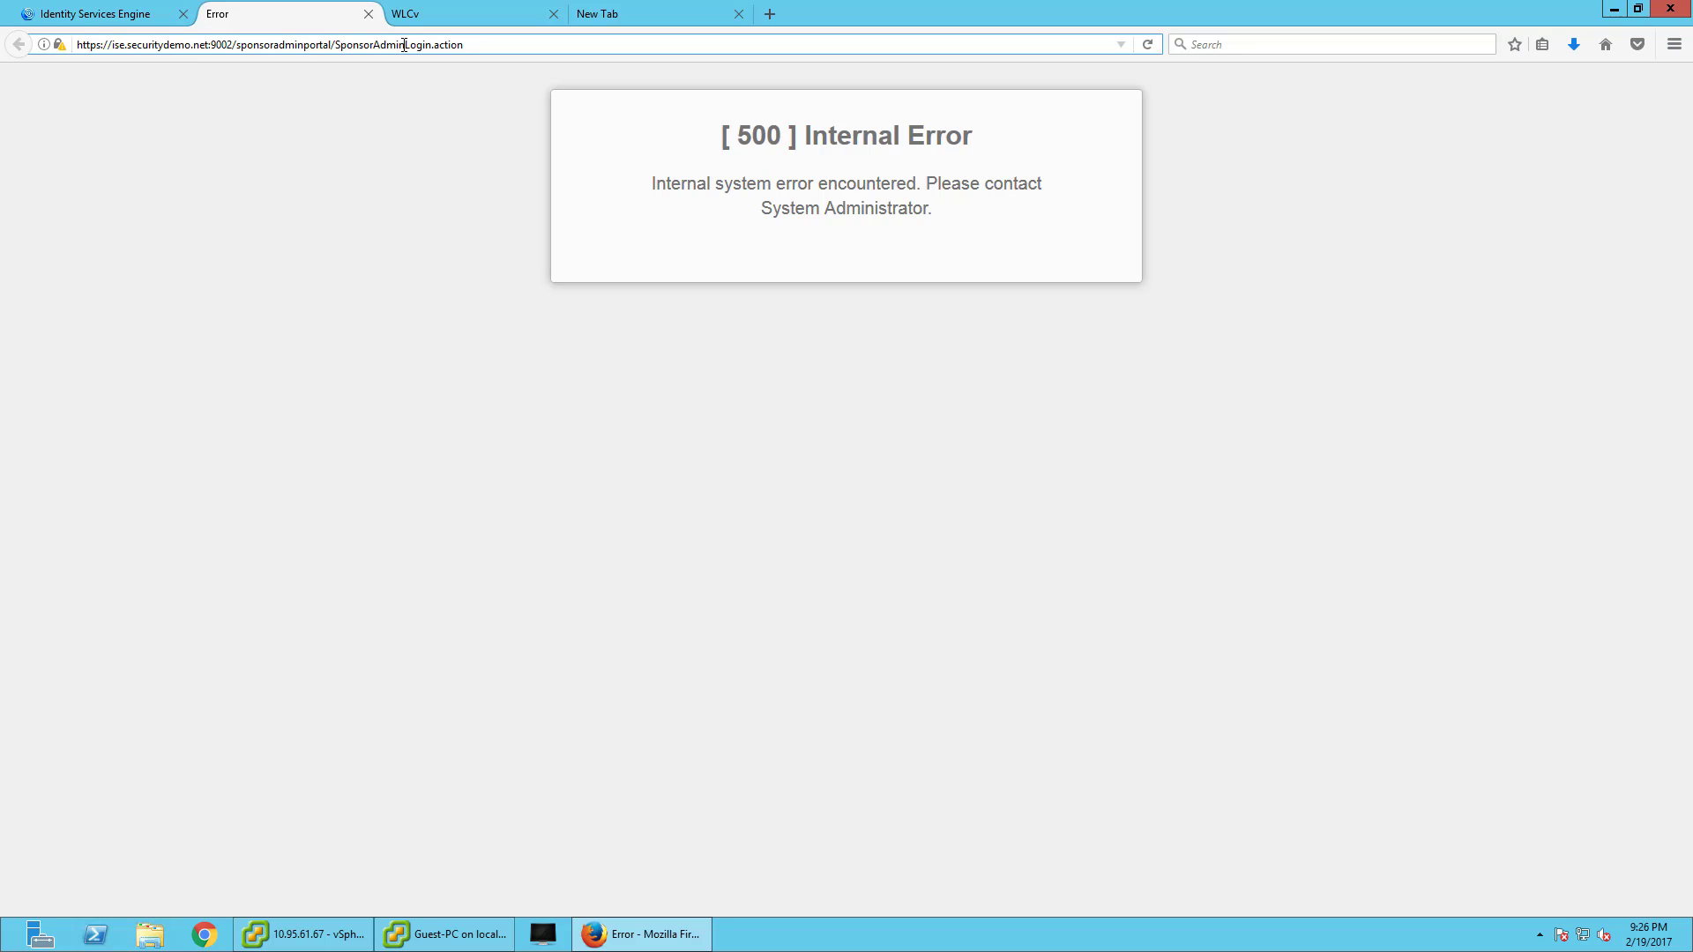
triple_click(419, 45)
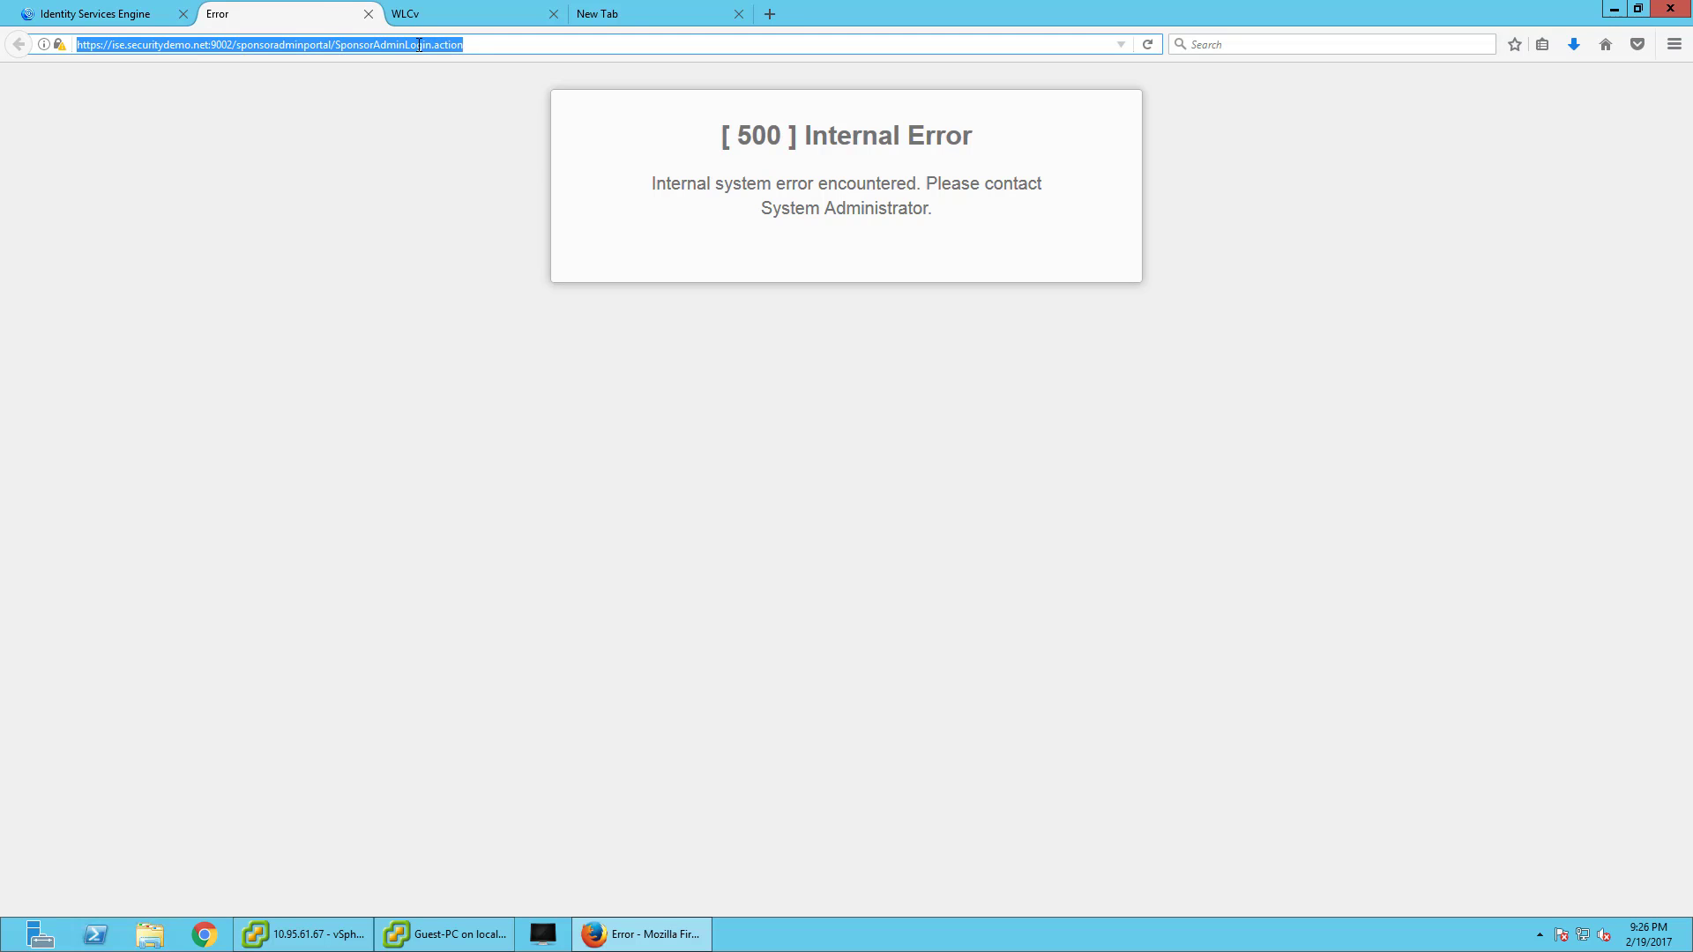
type("sponso")
key("Return")
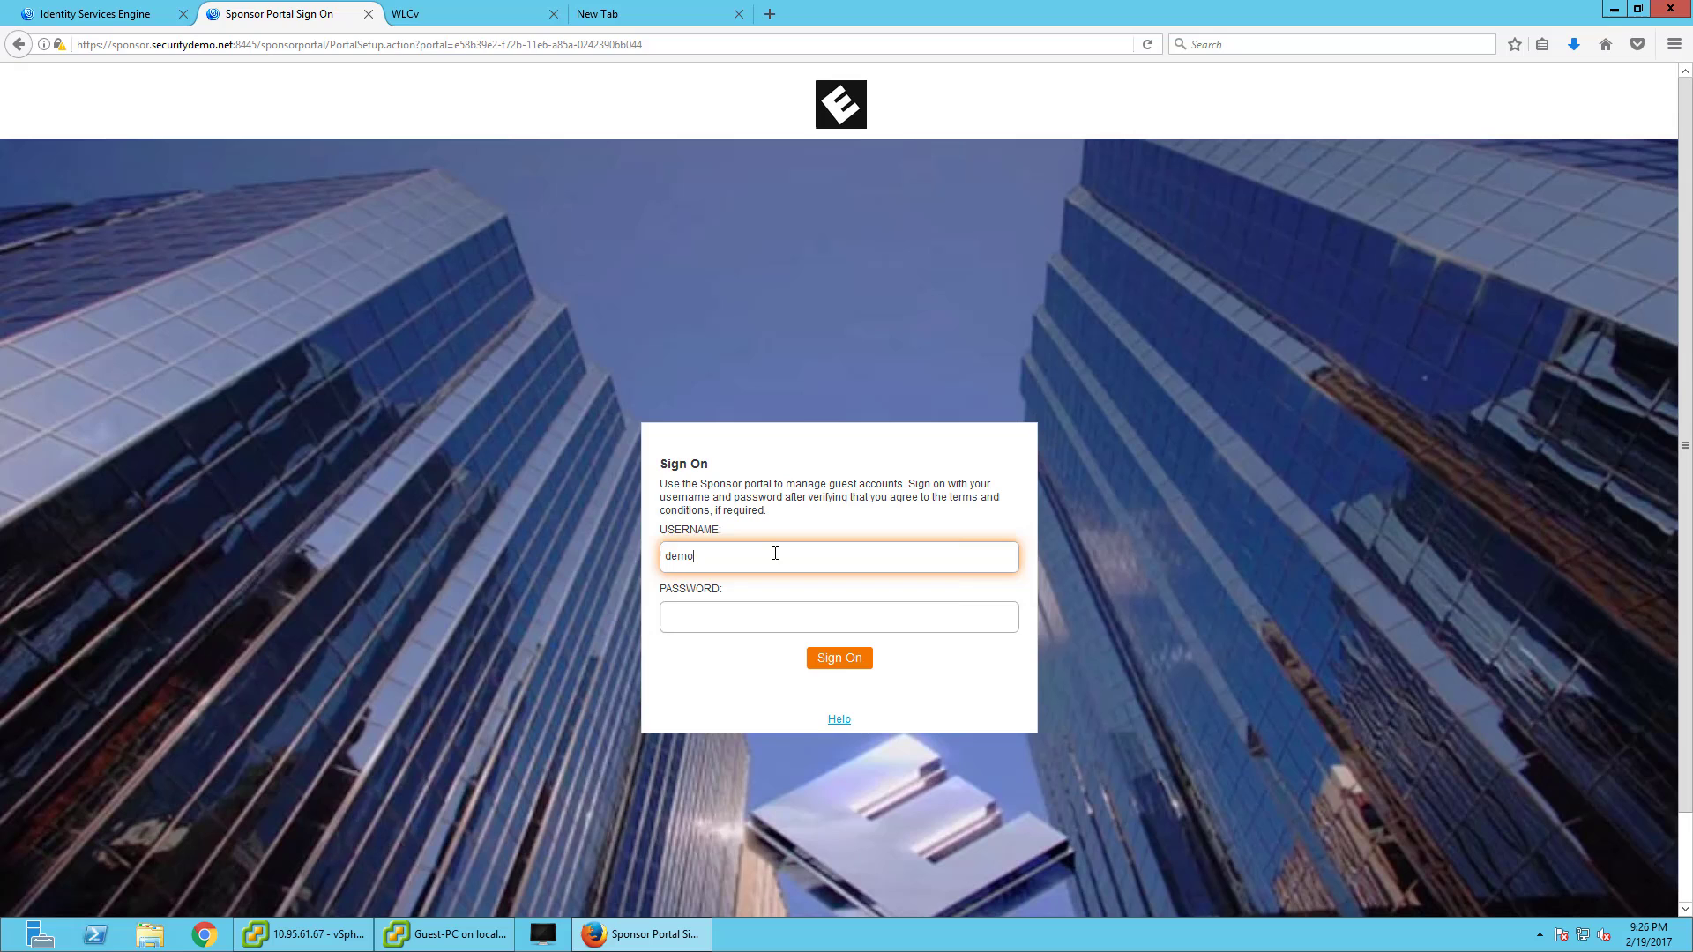
- Sign in to the sponsor portal and accept the acceptable use policy
key("Tab")
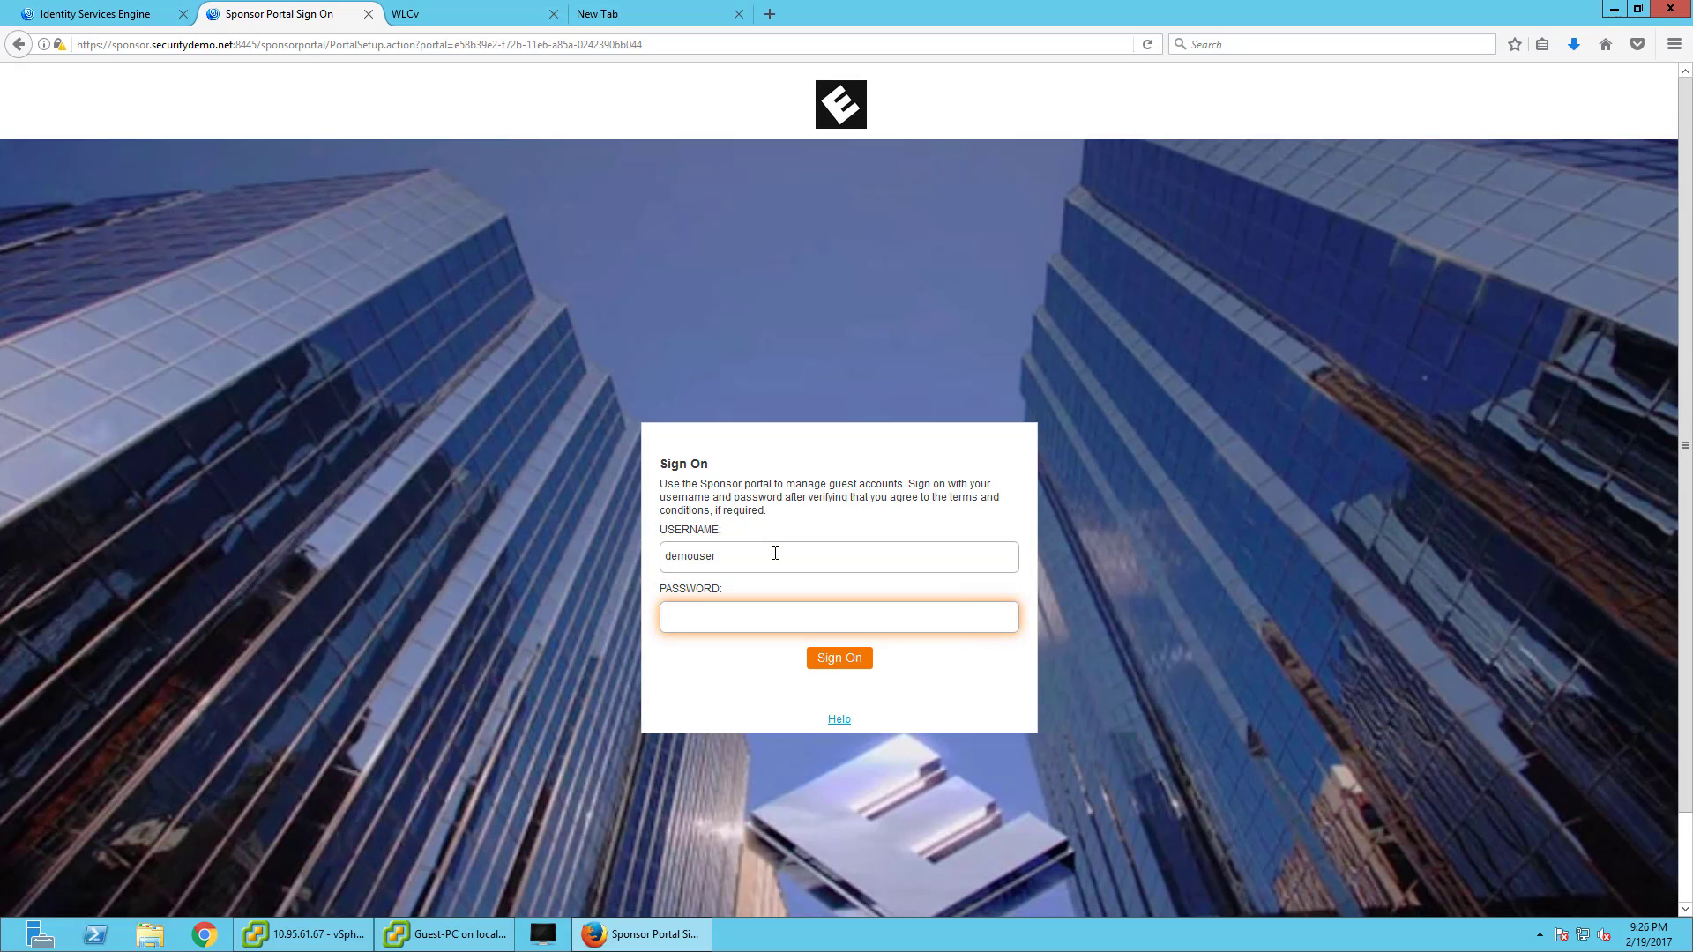
left_click(857, 666)
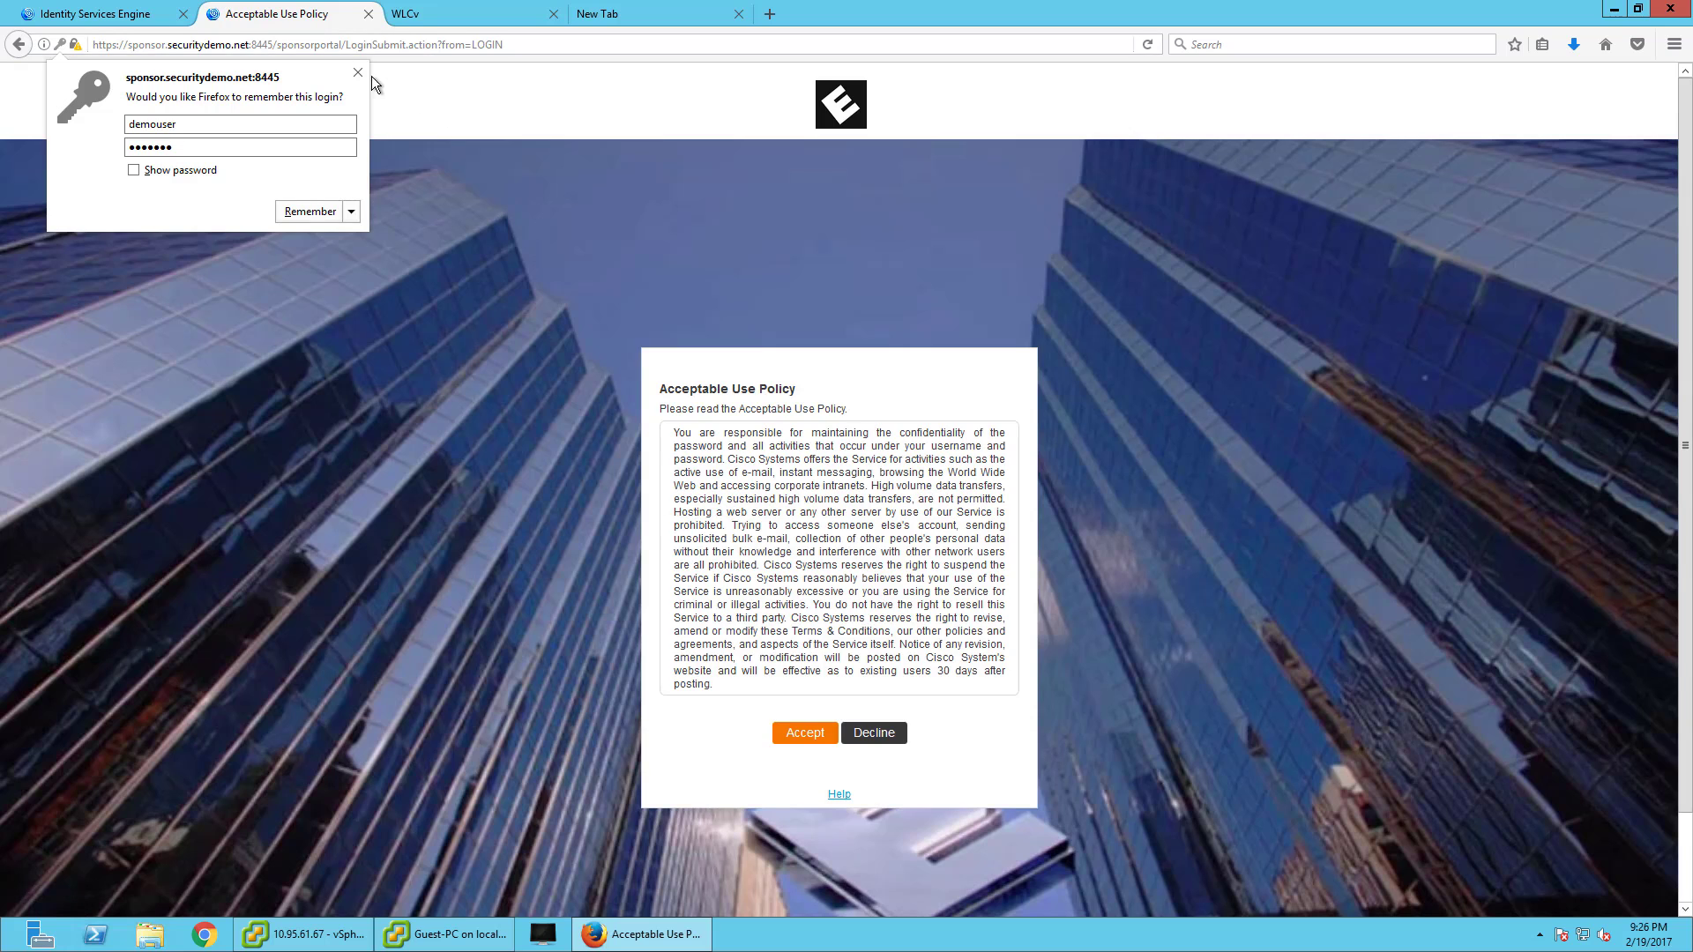
left_click(373, 76)
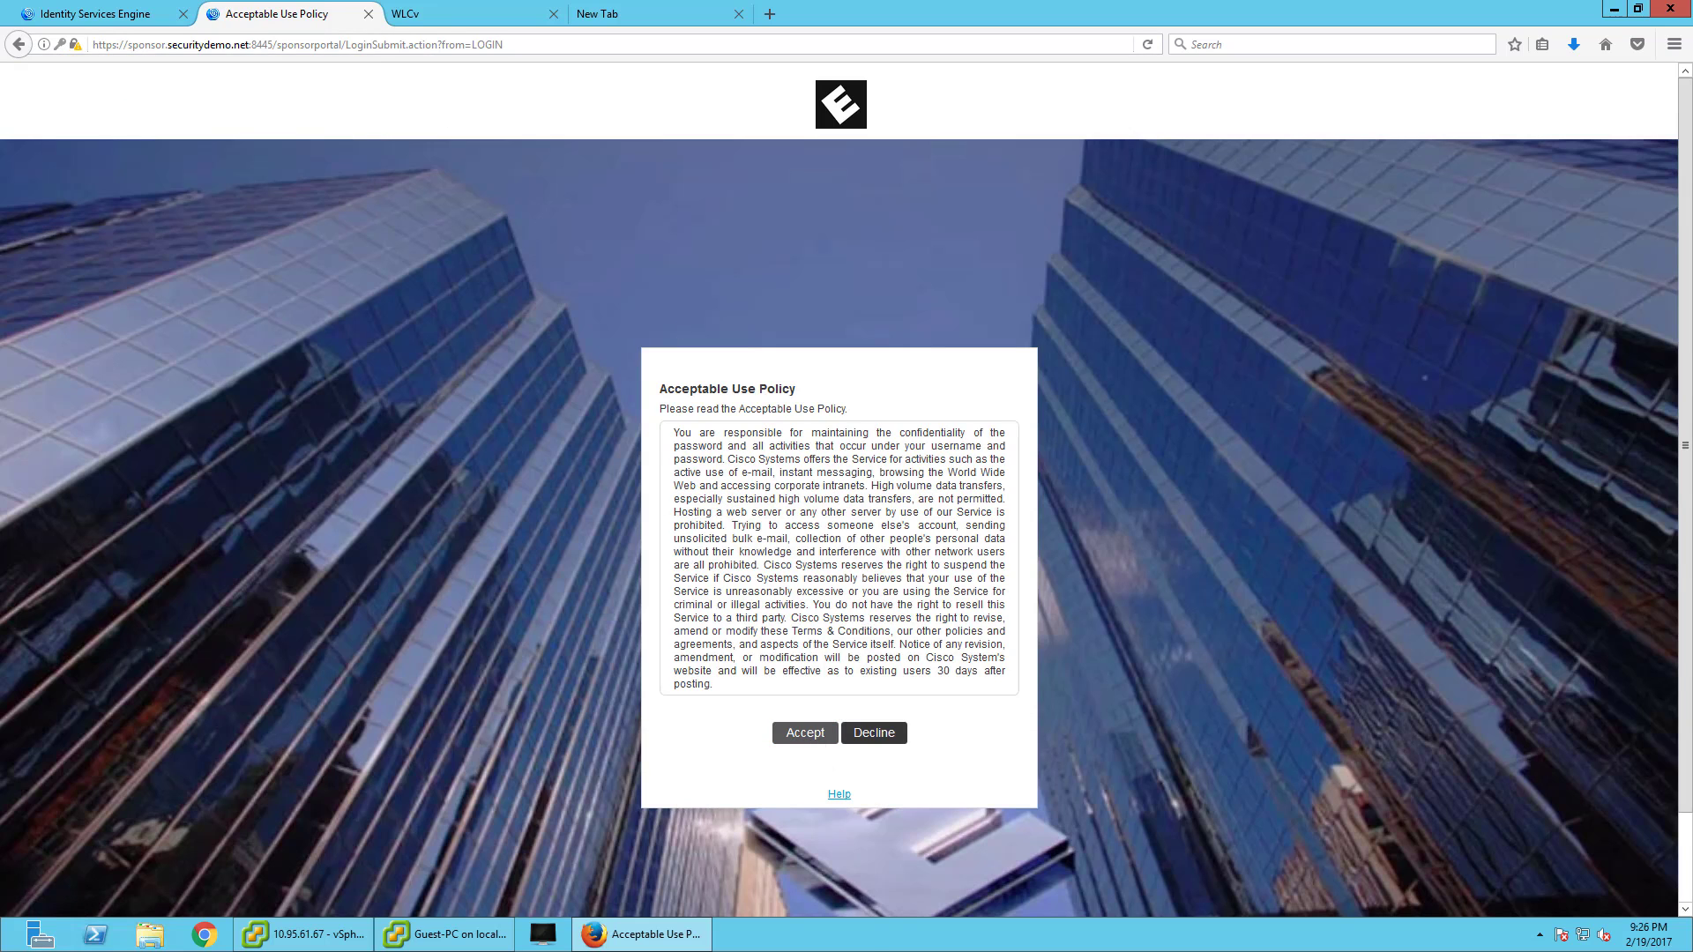
left_click(805, 733)
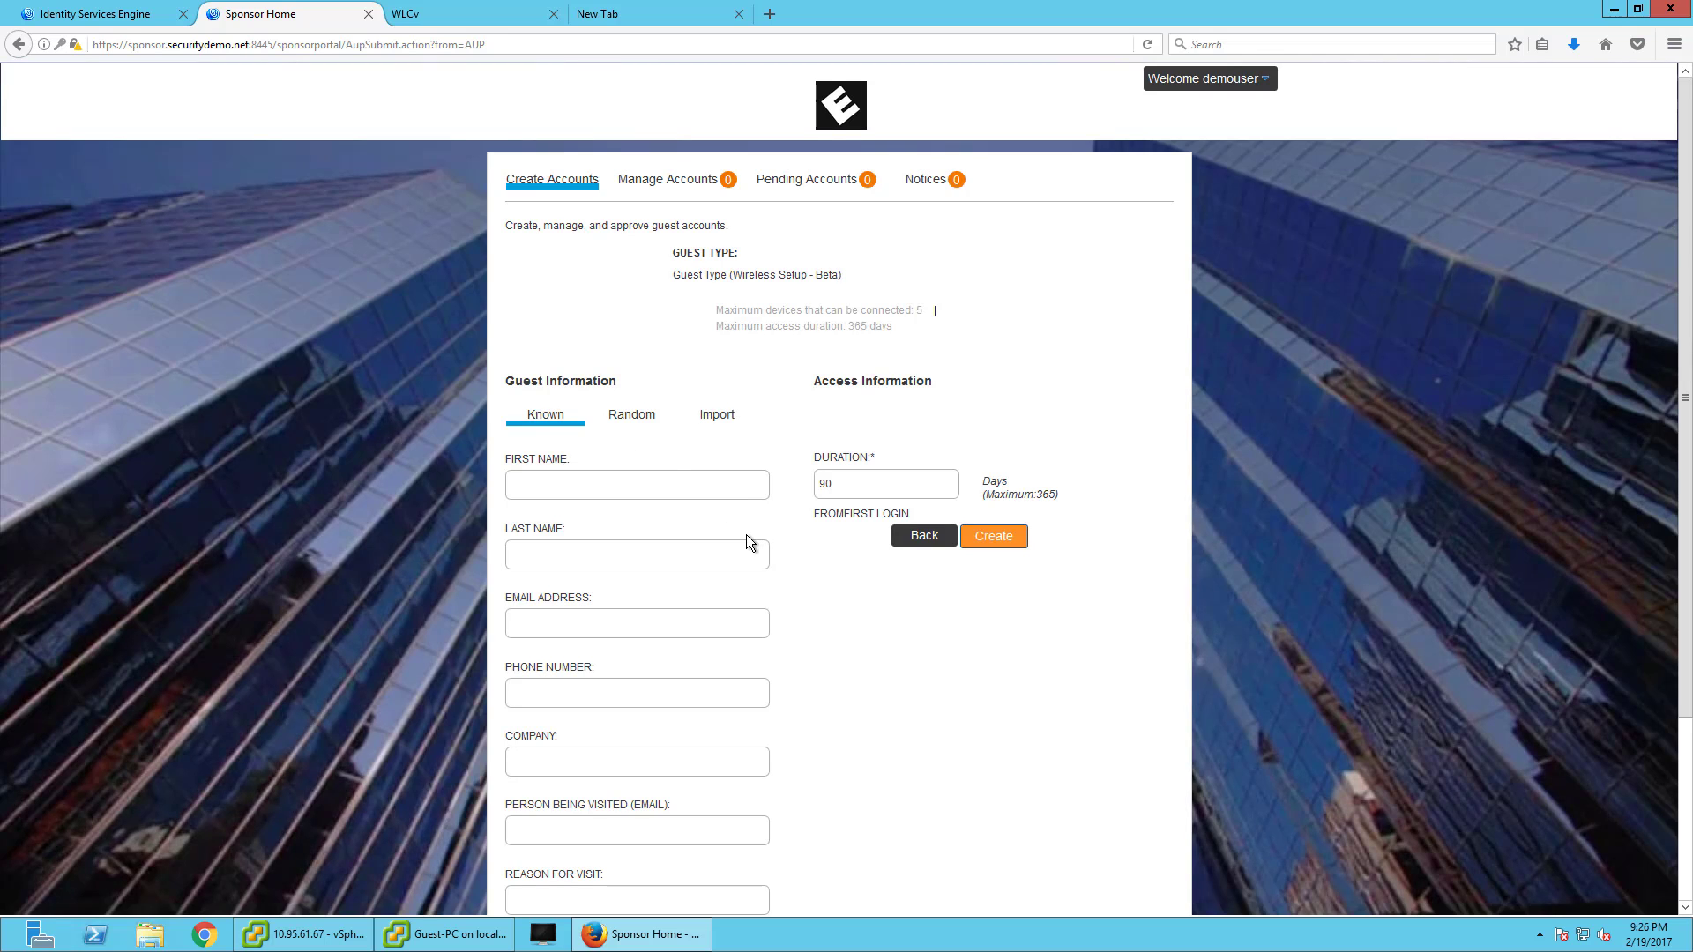
scroll(746, 534, "down", 3)
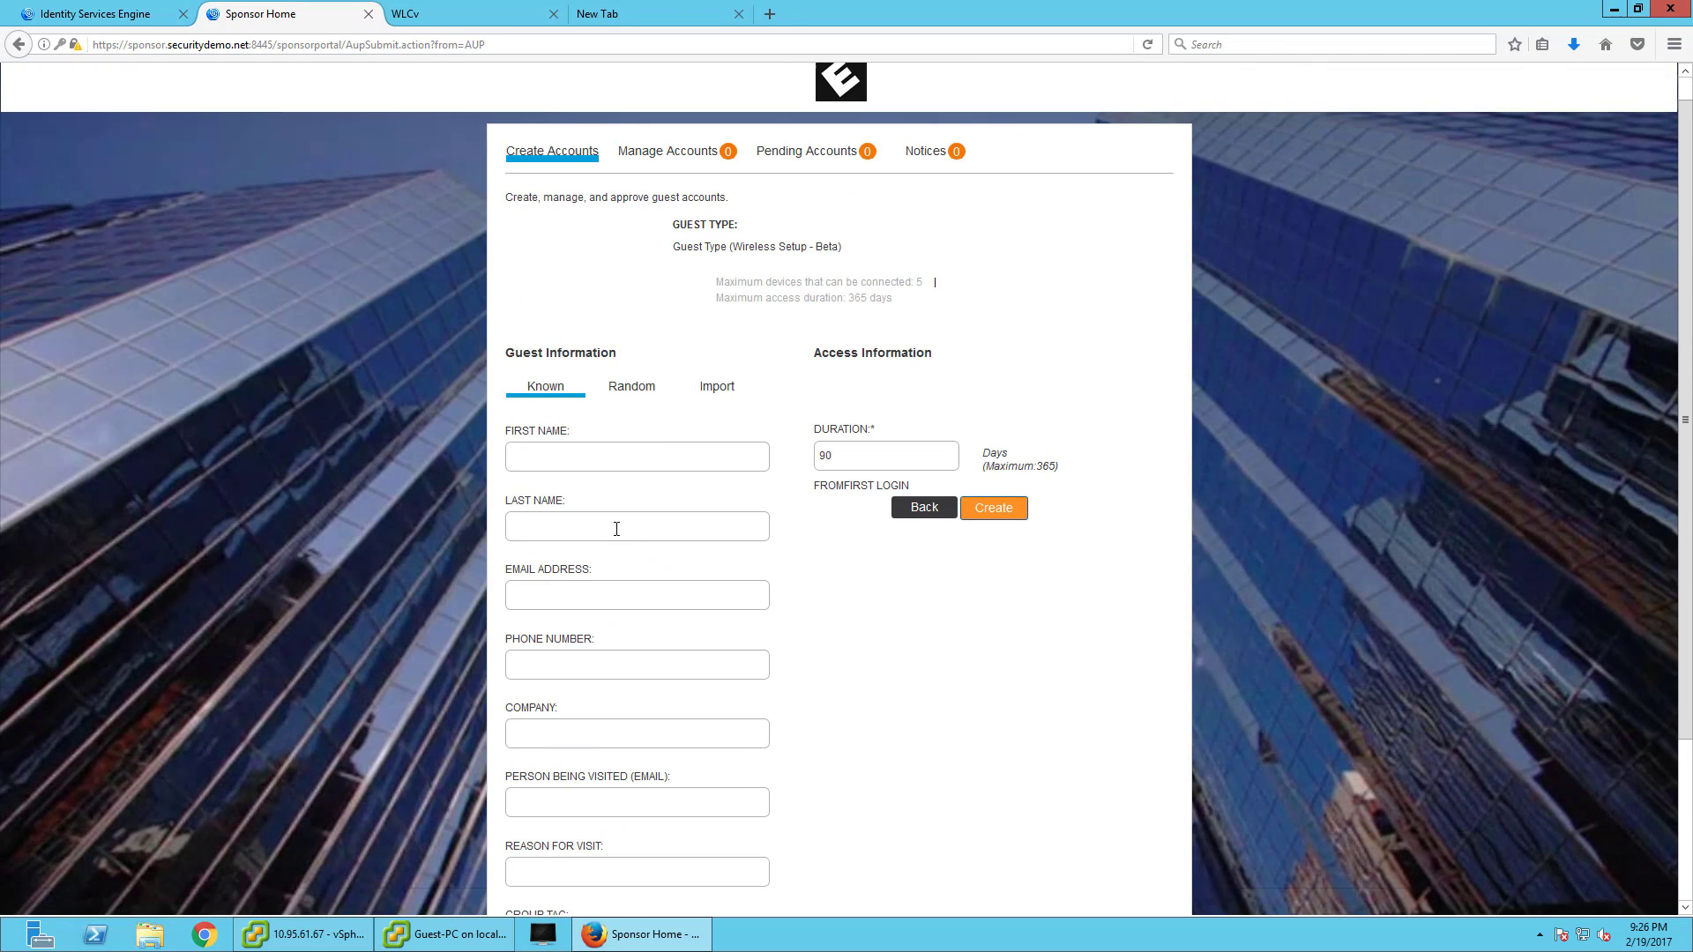
scroll(593, 431, "down", 1)
- Enter the guest's first and last name, e-mail, phone, company Blah Inc and person being visited
left_click(581, 360)
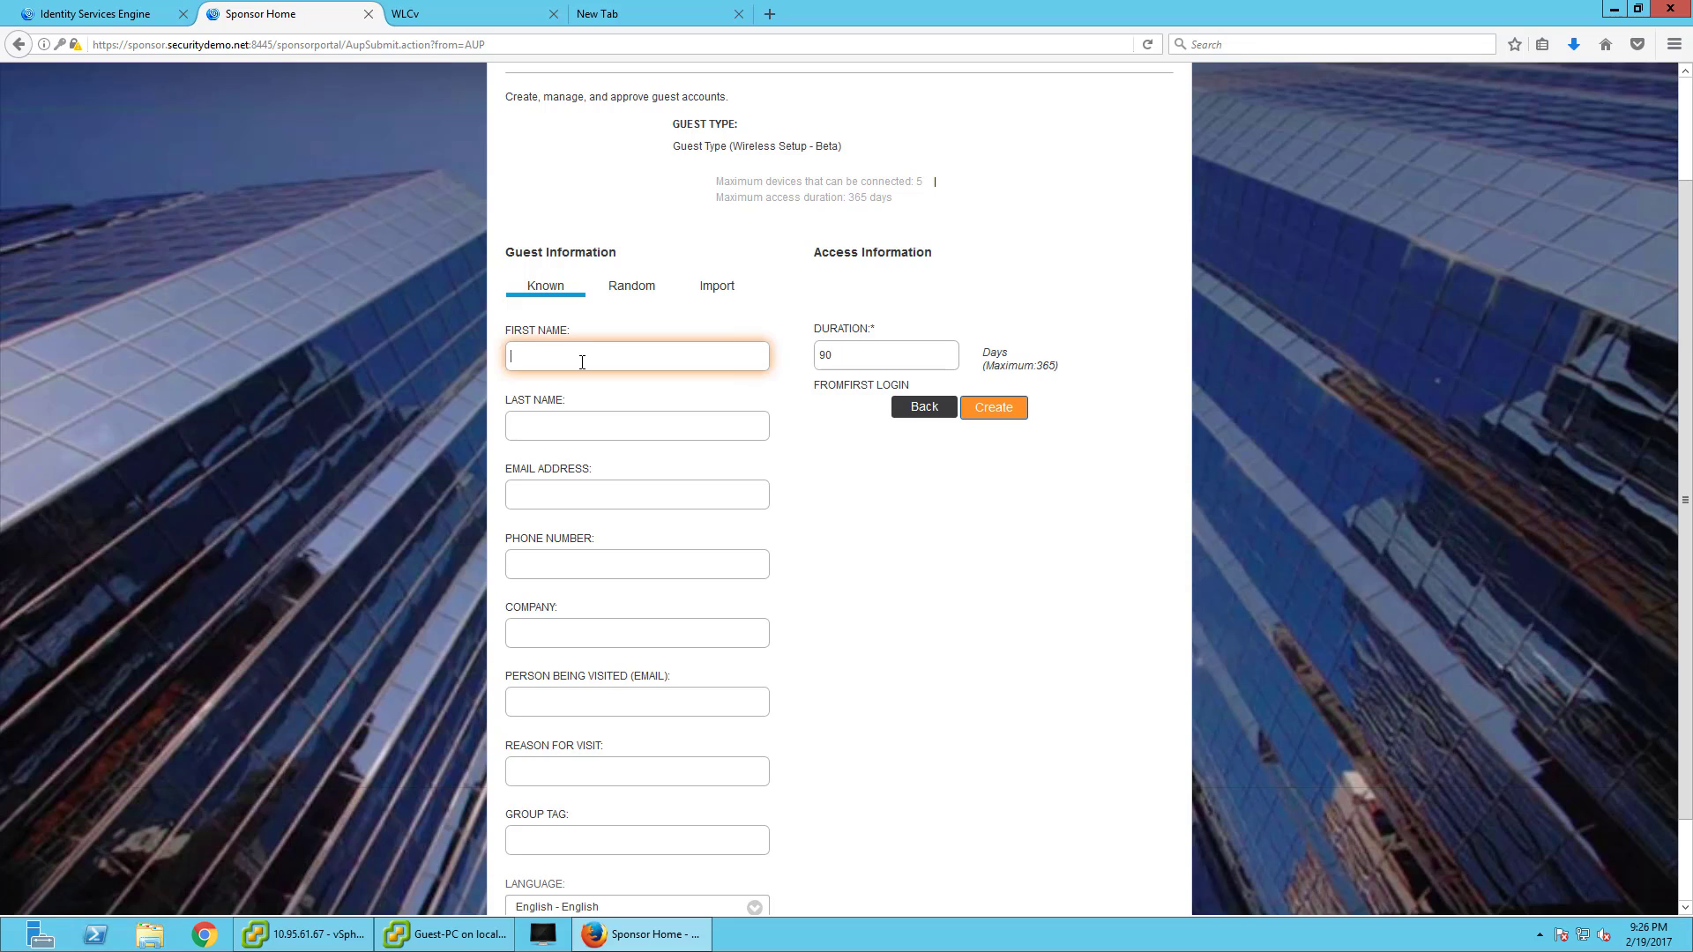
key("Tab")
type("M")
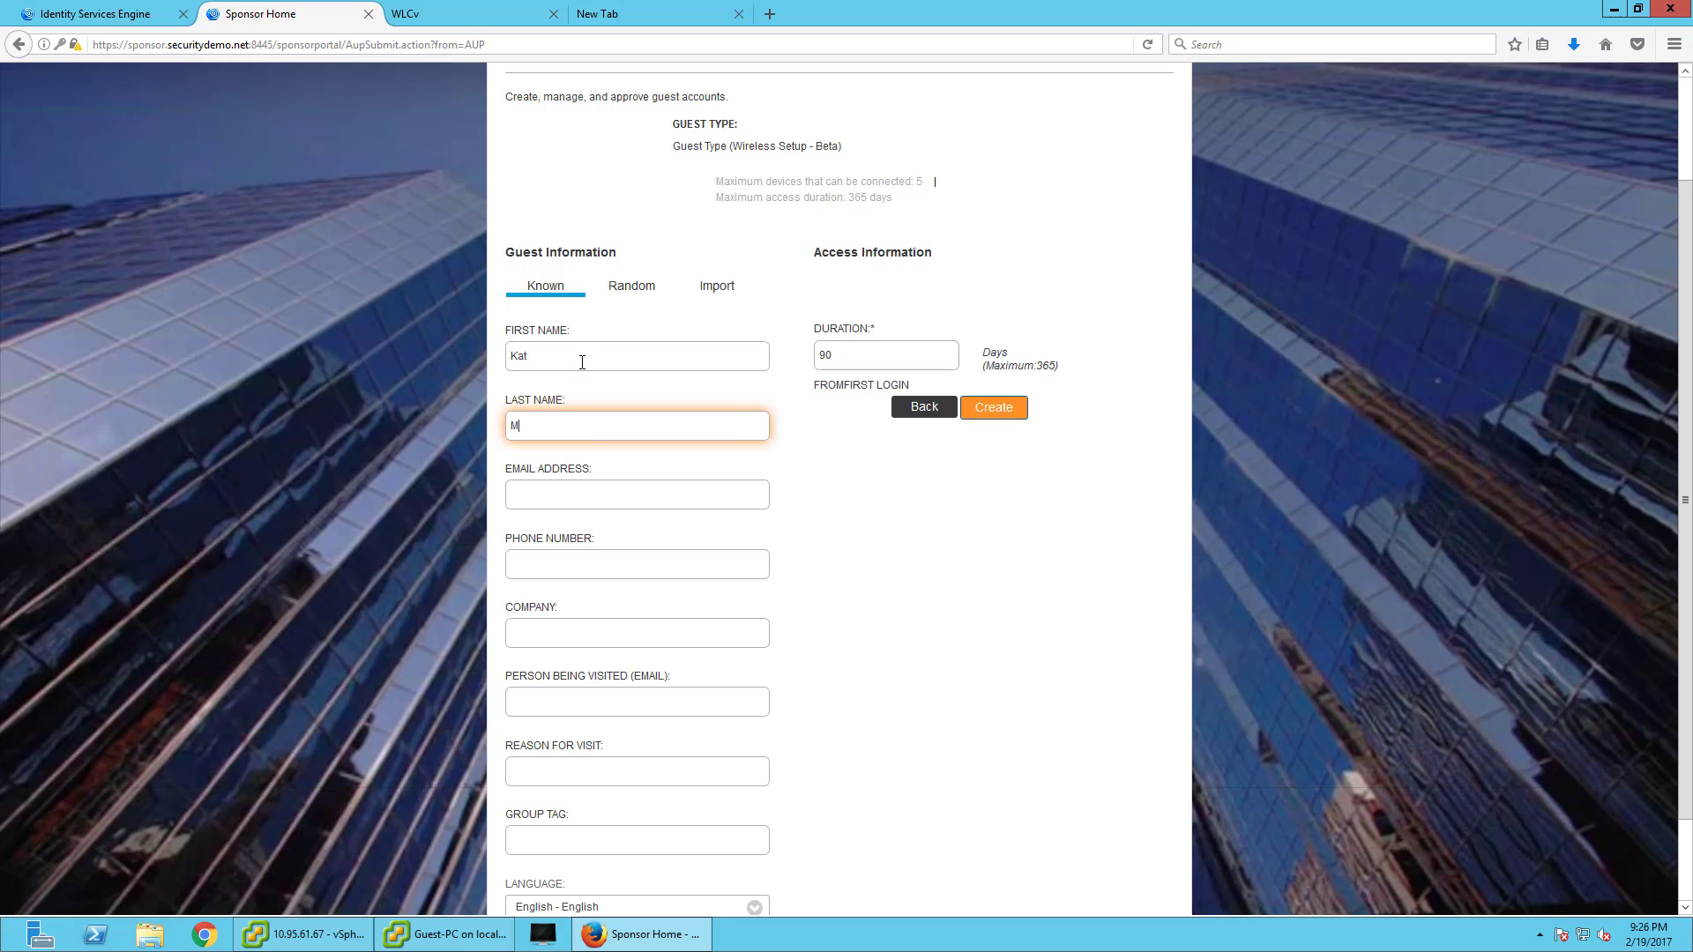
type("ac")
key("Tab")
type("kat")
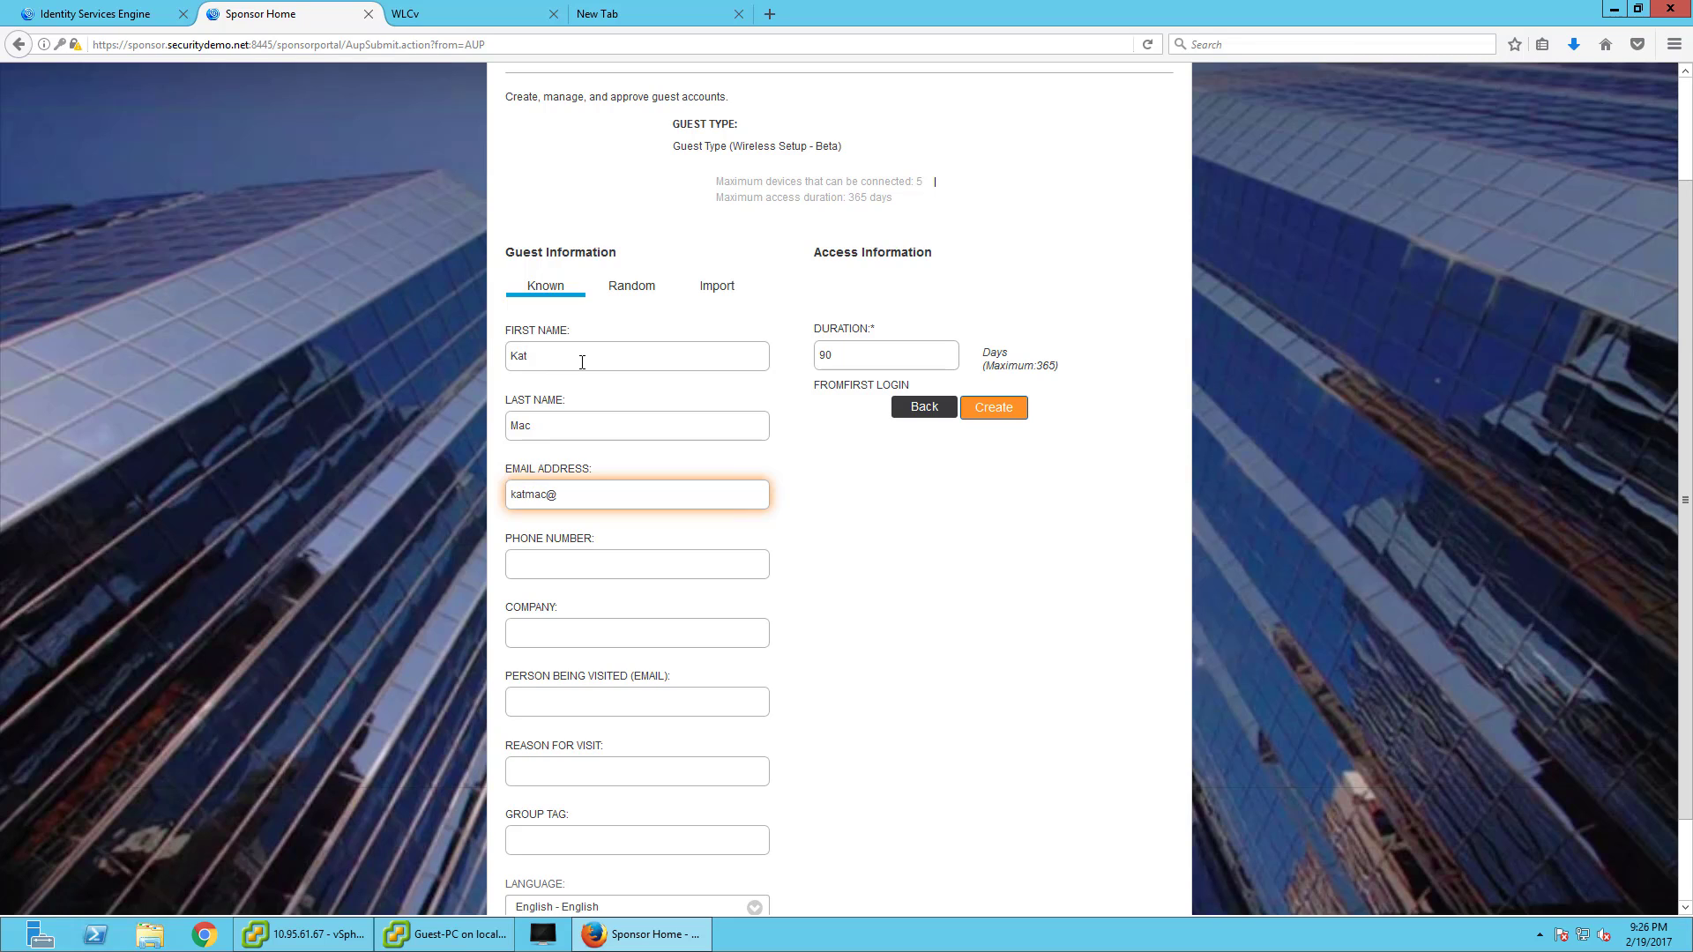
key("Tab")
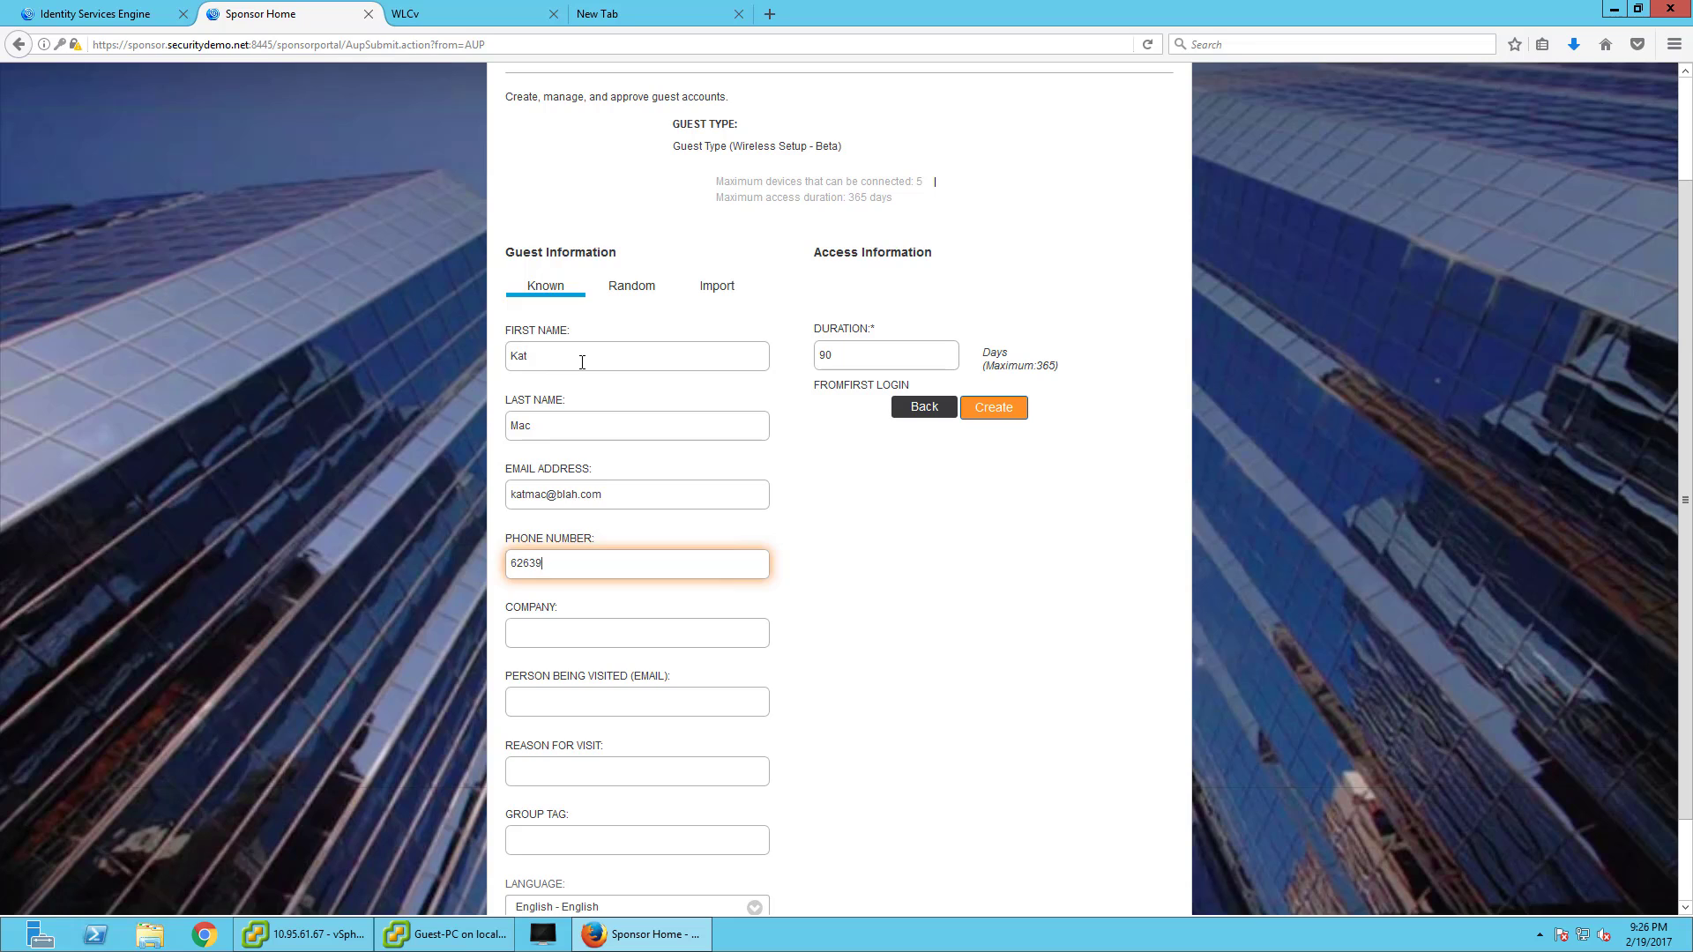
key("Tab")
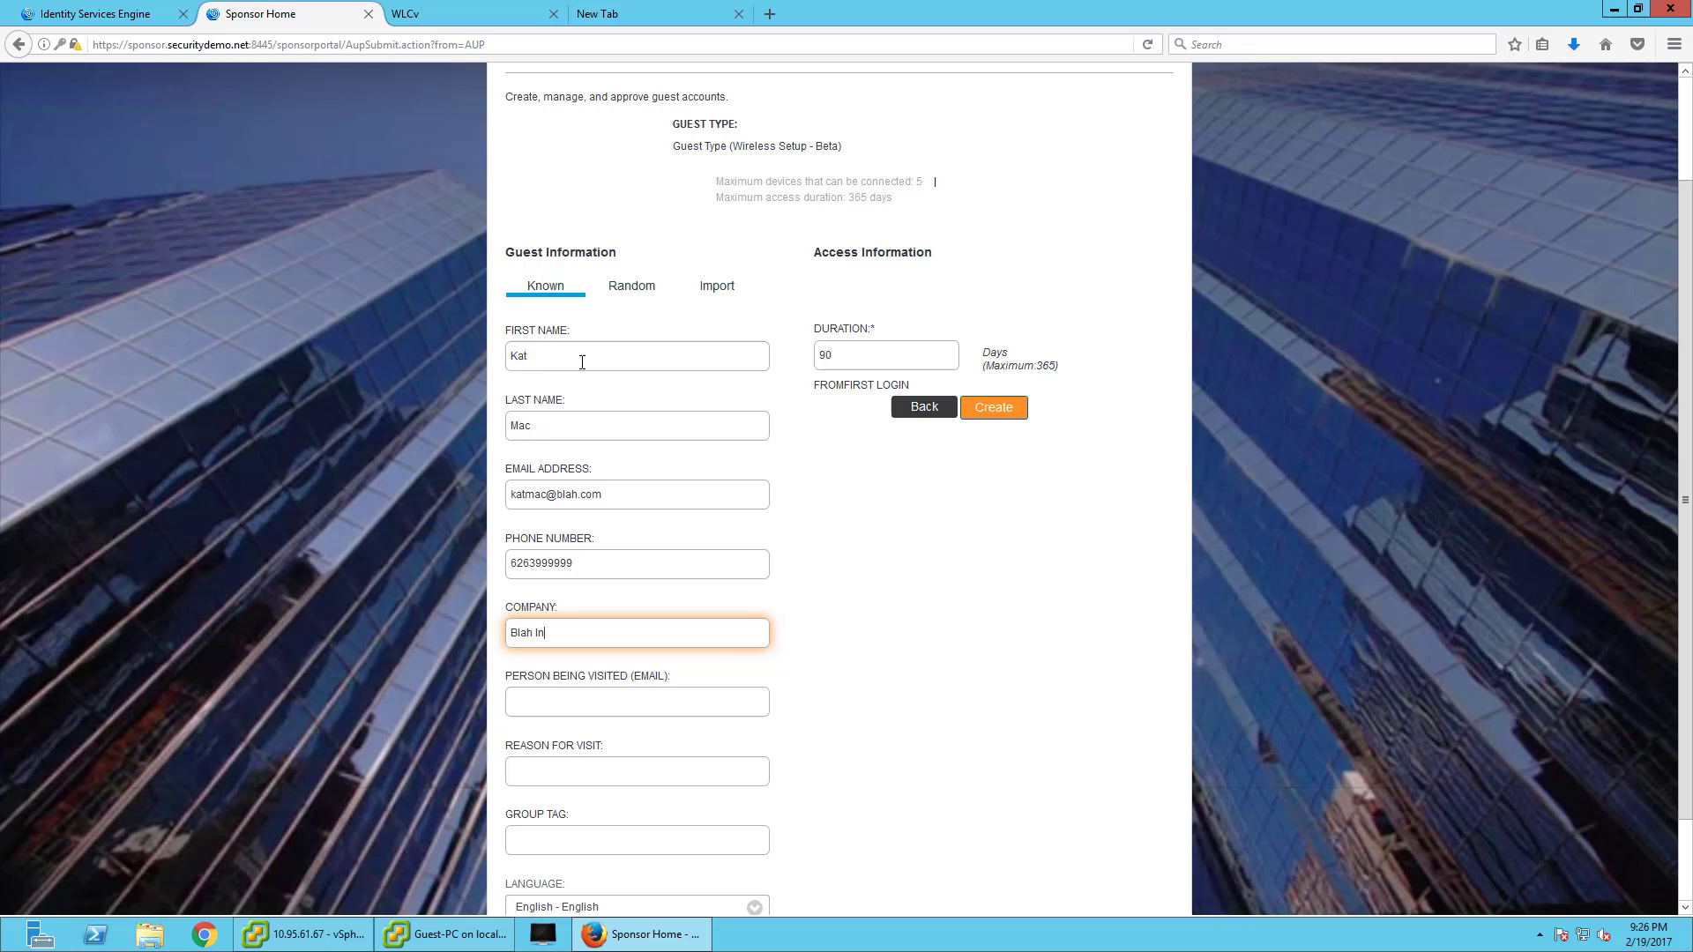
type("c")
scroll(609, 520, "down", 2)
key("Tab")
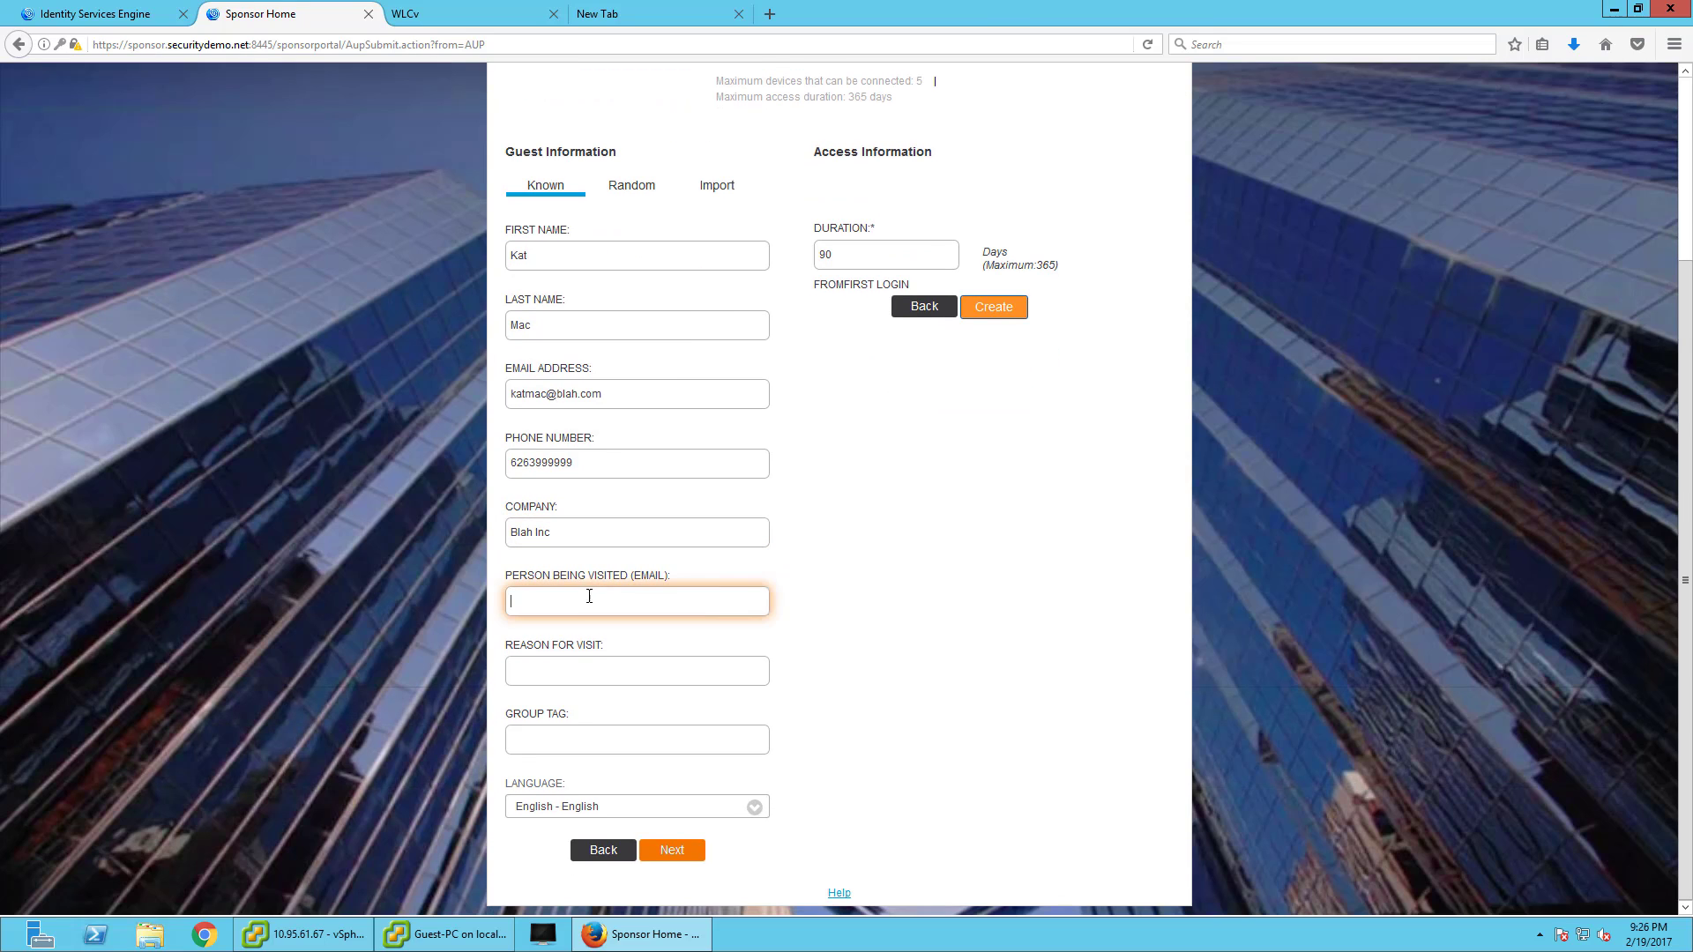
- Set reason for visit to 'Testing Wifi' and duration to 1, then create the account
left_click(621, 661)
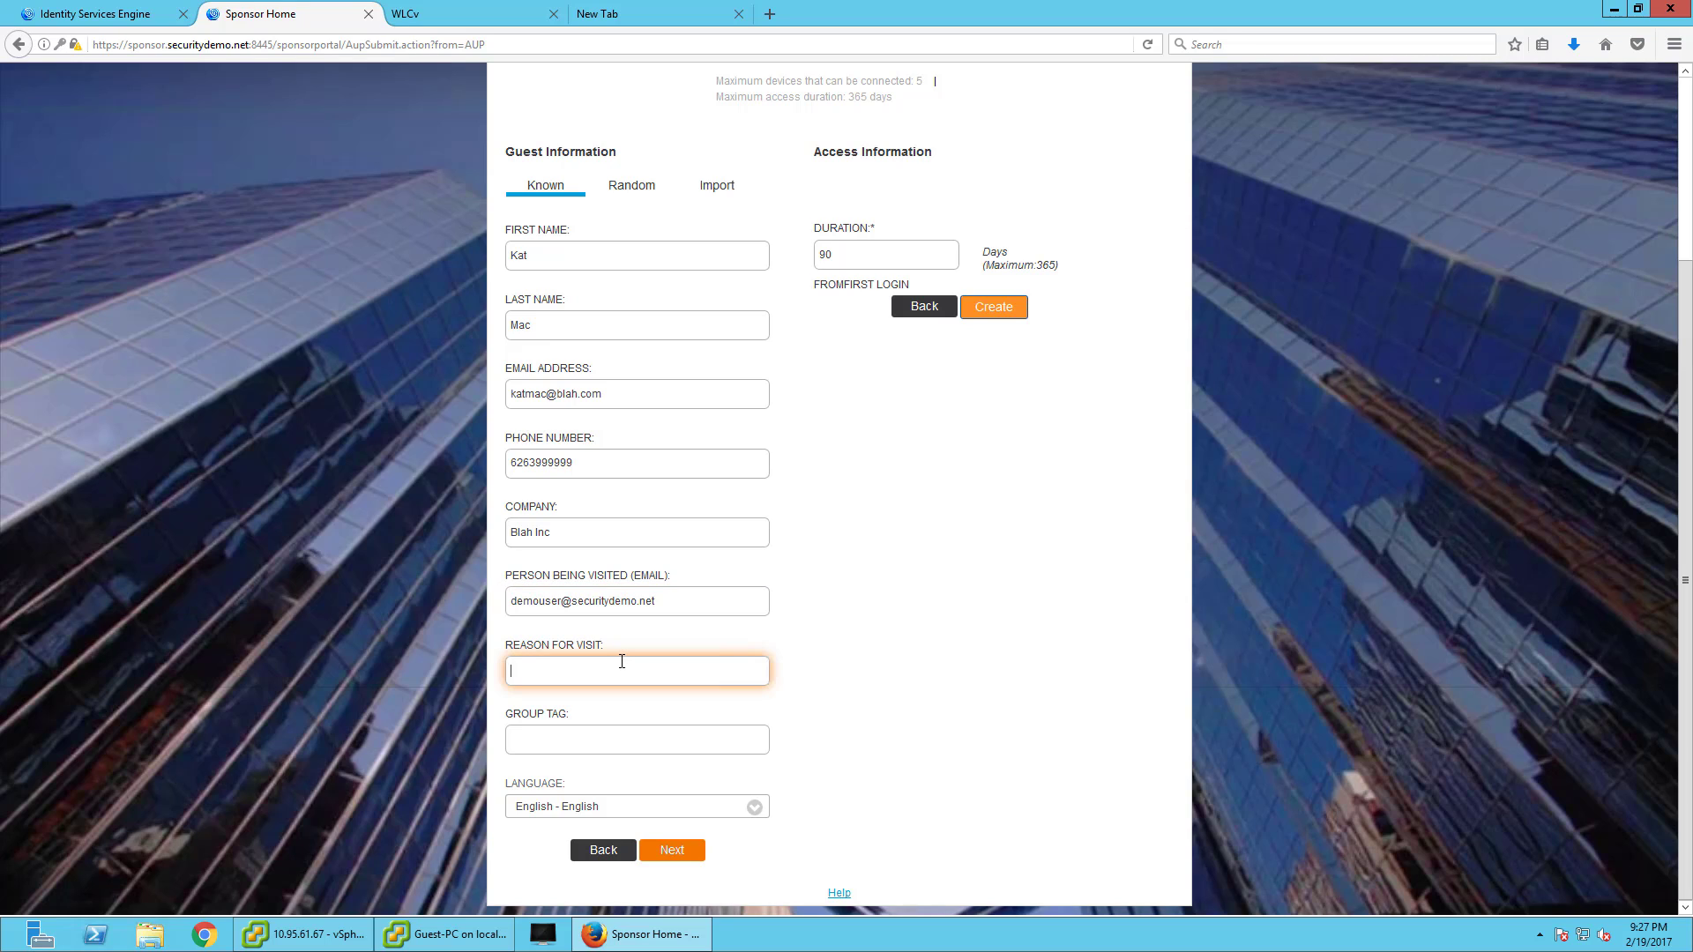
type("Testing Wifi")
double_click(841, 255)
type("1")
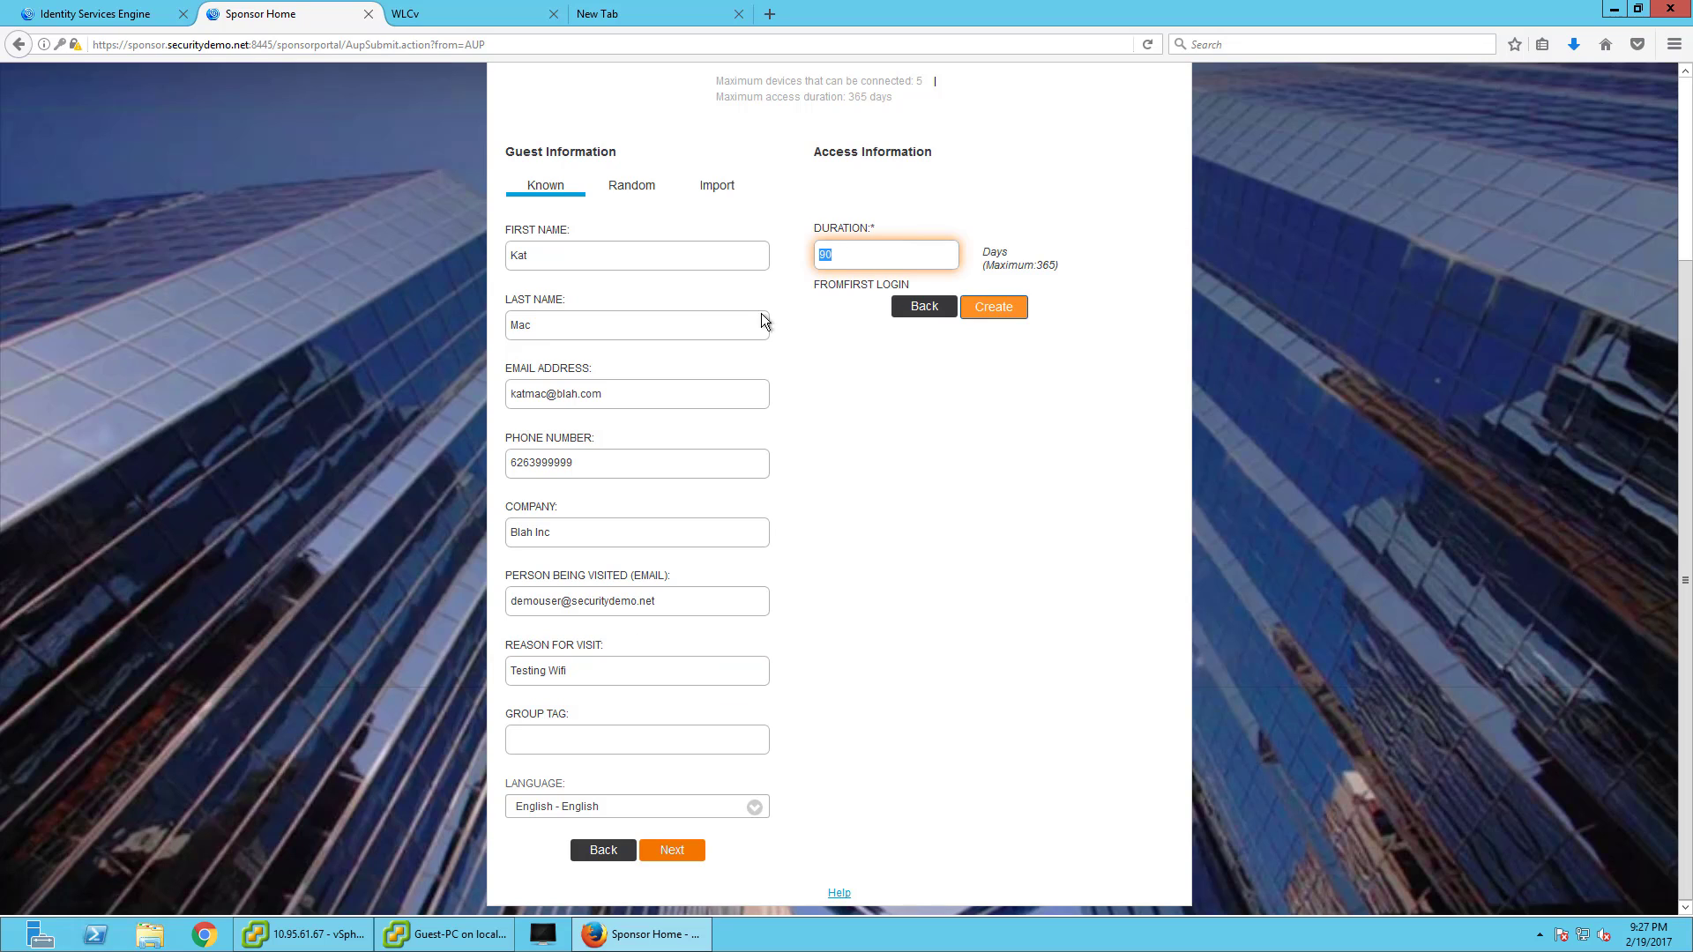
left_click(597, 743)
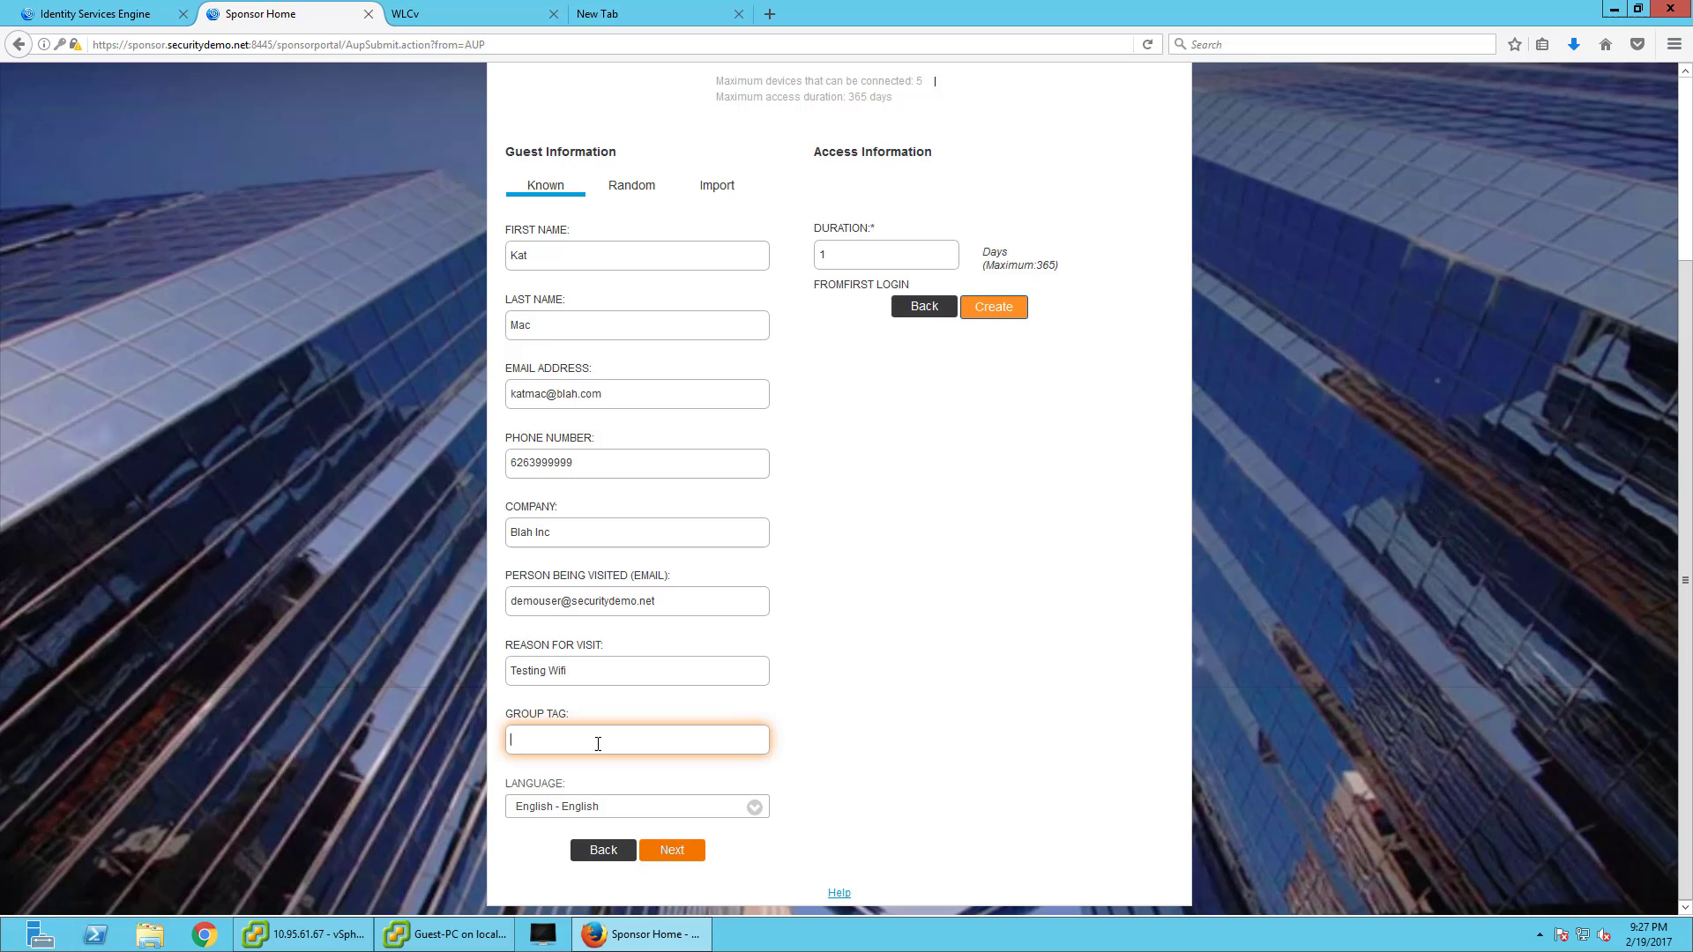
left_click(696, 854)
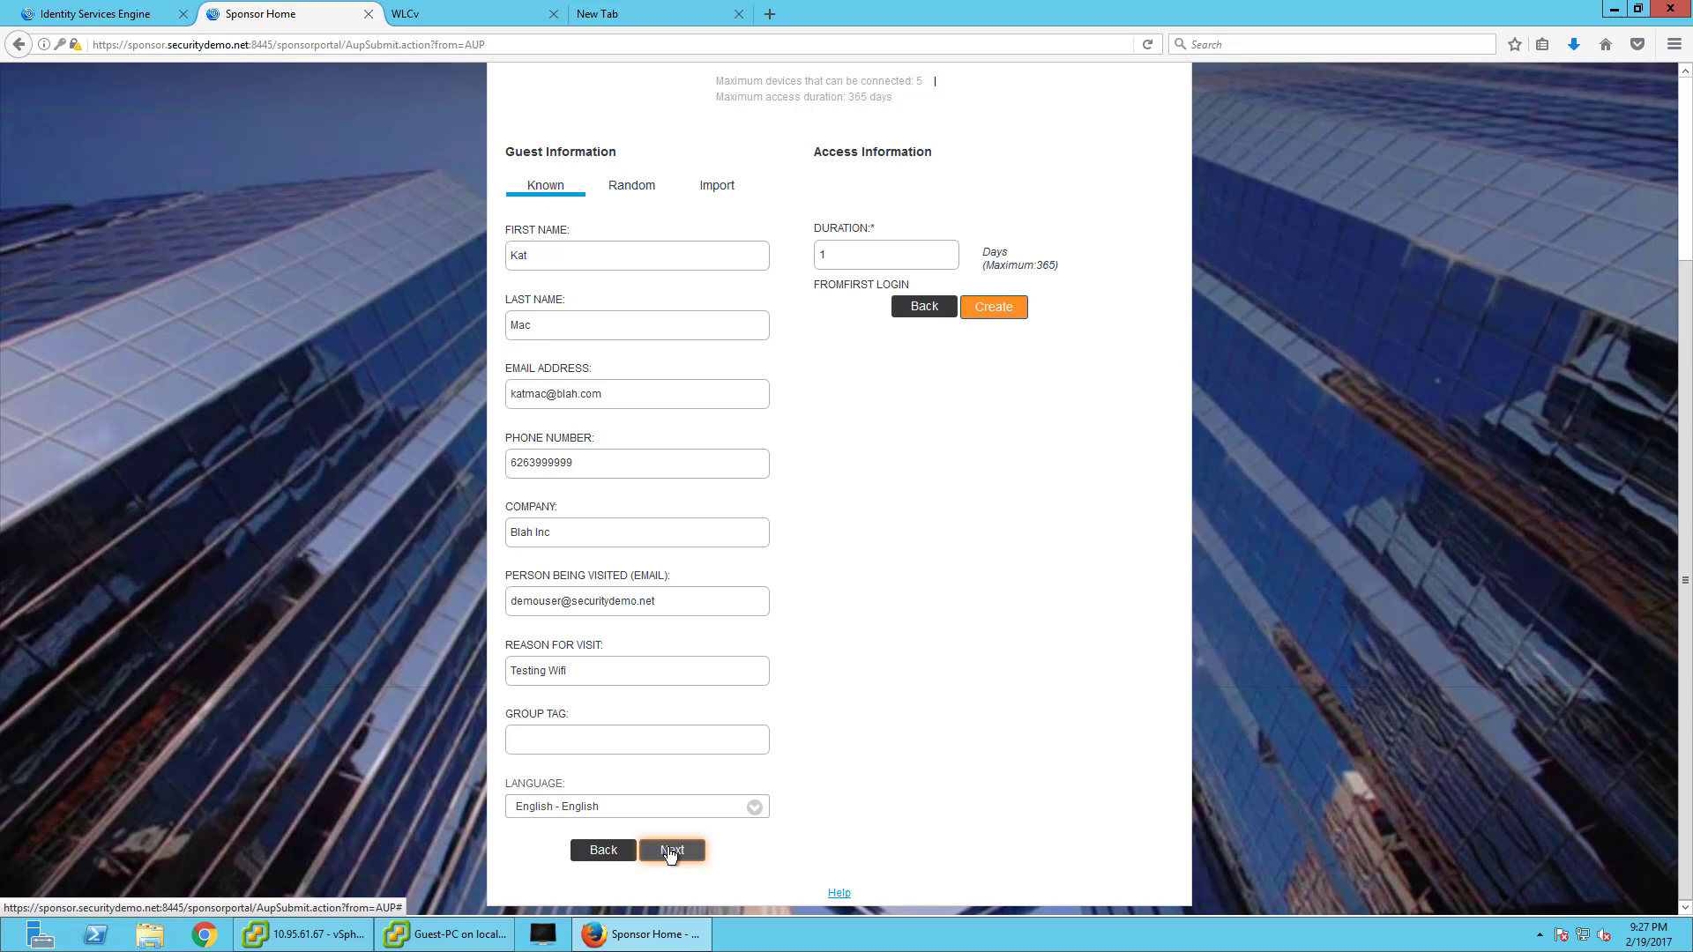
left_click(996, 311)
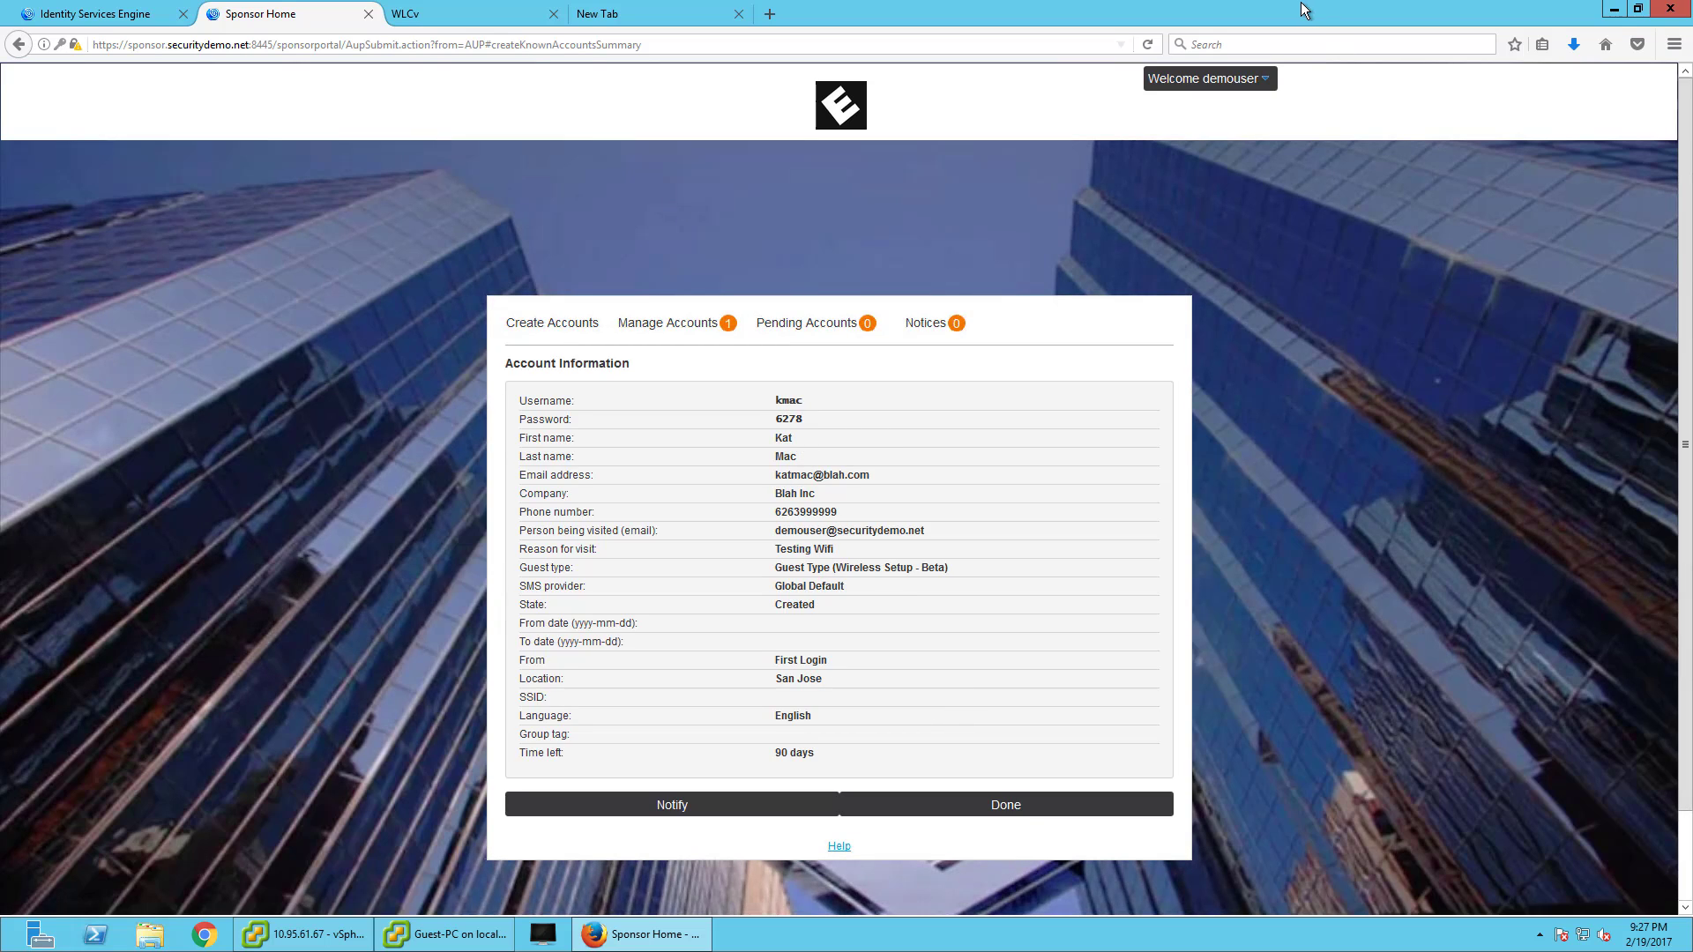
- Restore Firefox and move the Guest-PC console left so both windows show side by side
double_click(1181, 13)
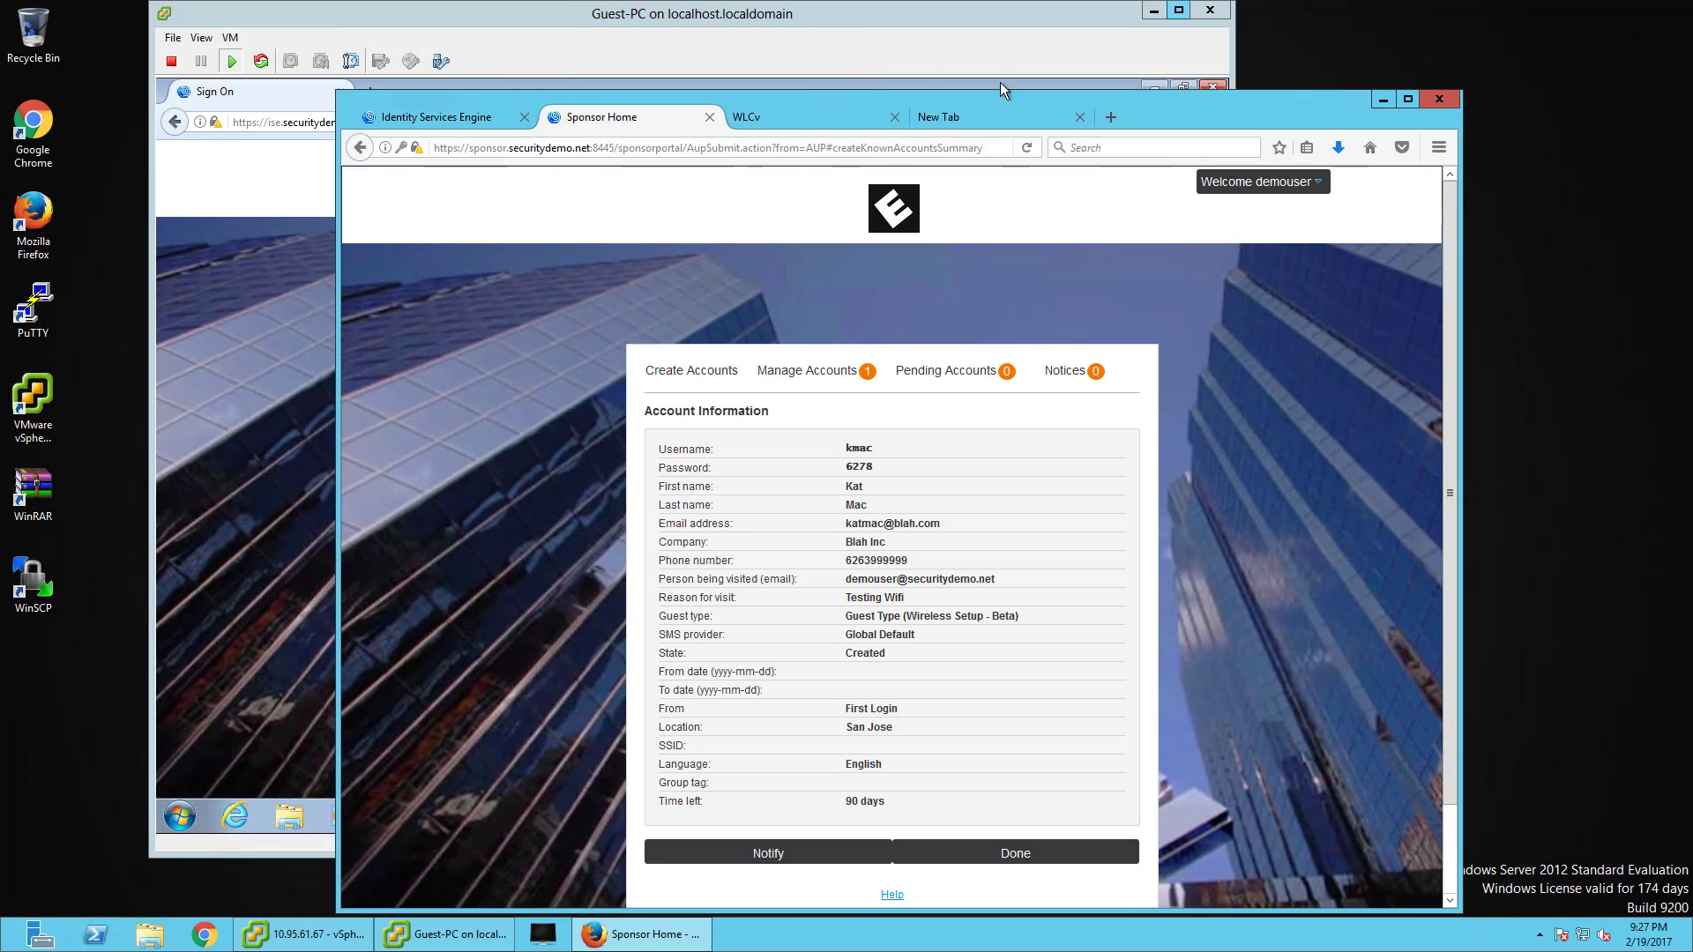
left_click(1000, 79)
left_click_drag(1018, 78, 882, 74)
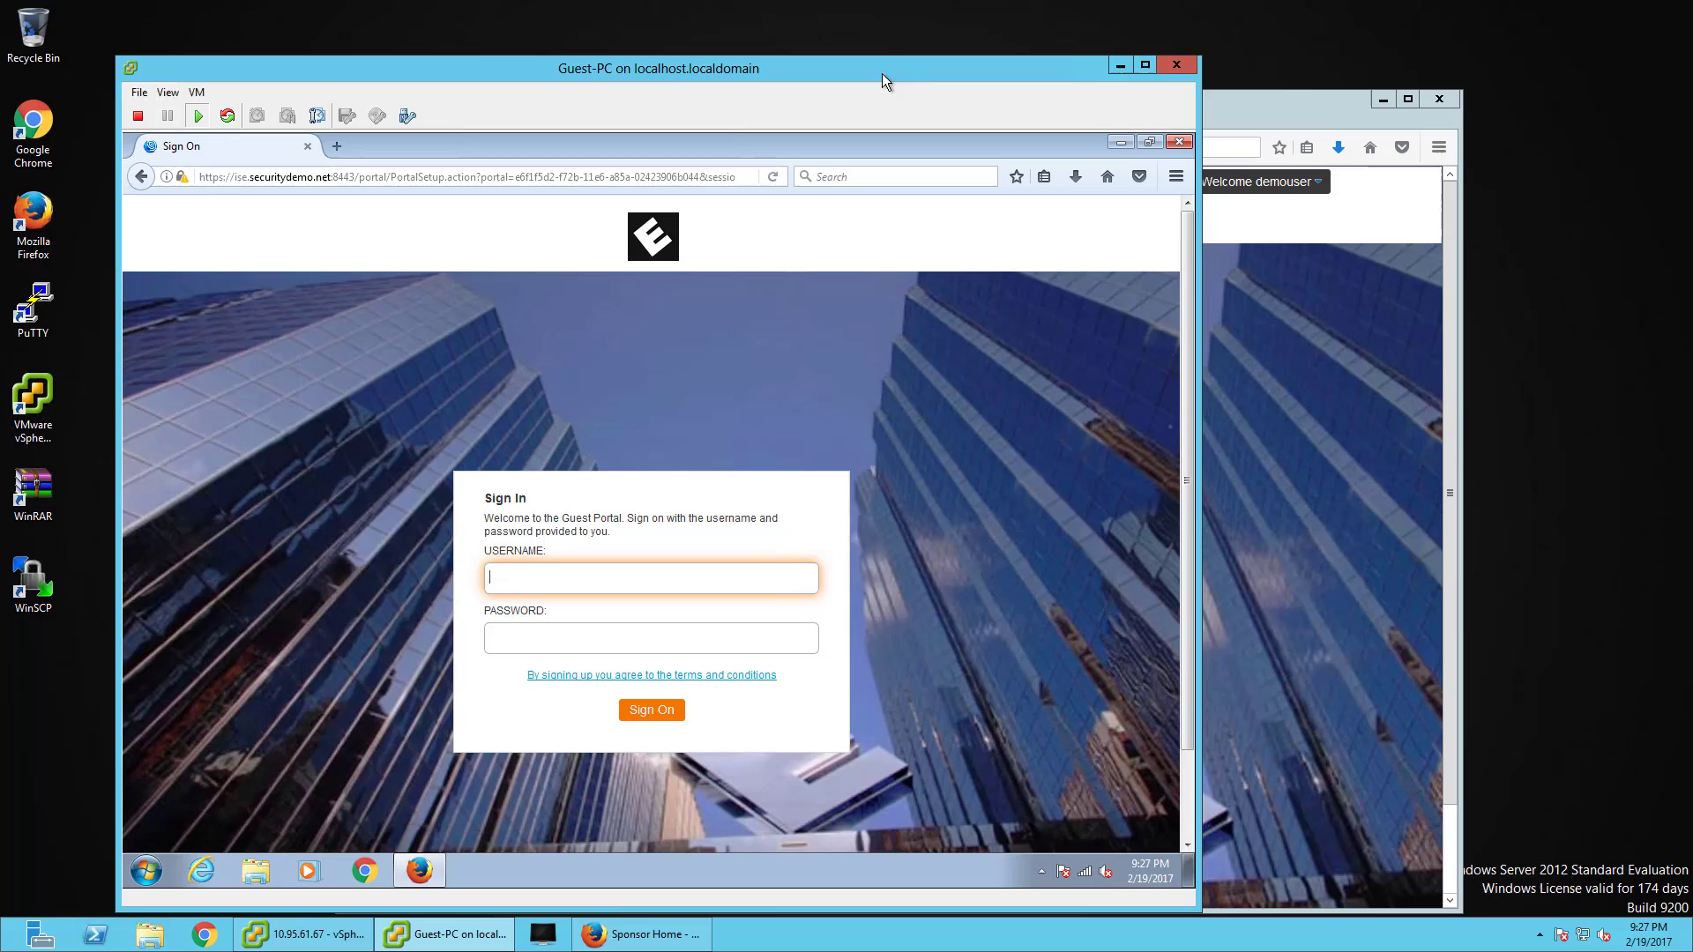
left_click_drag(1261, 105, 1692, 88)
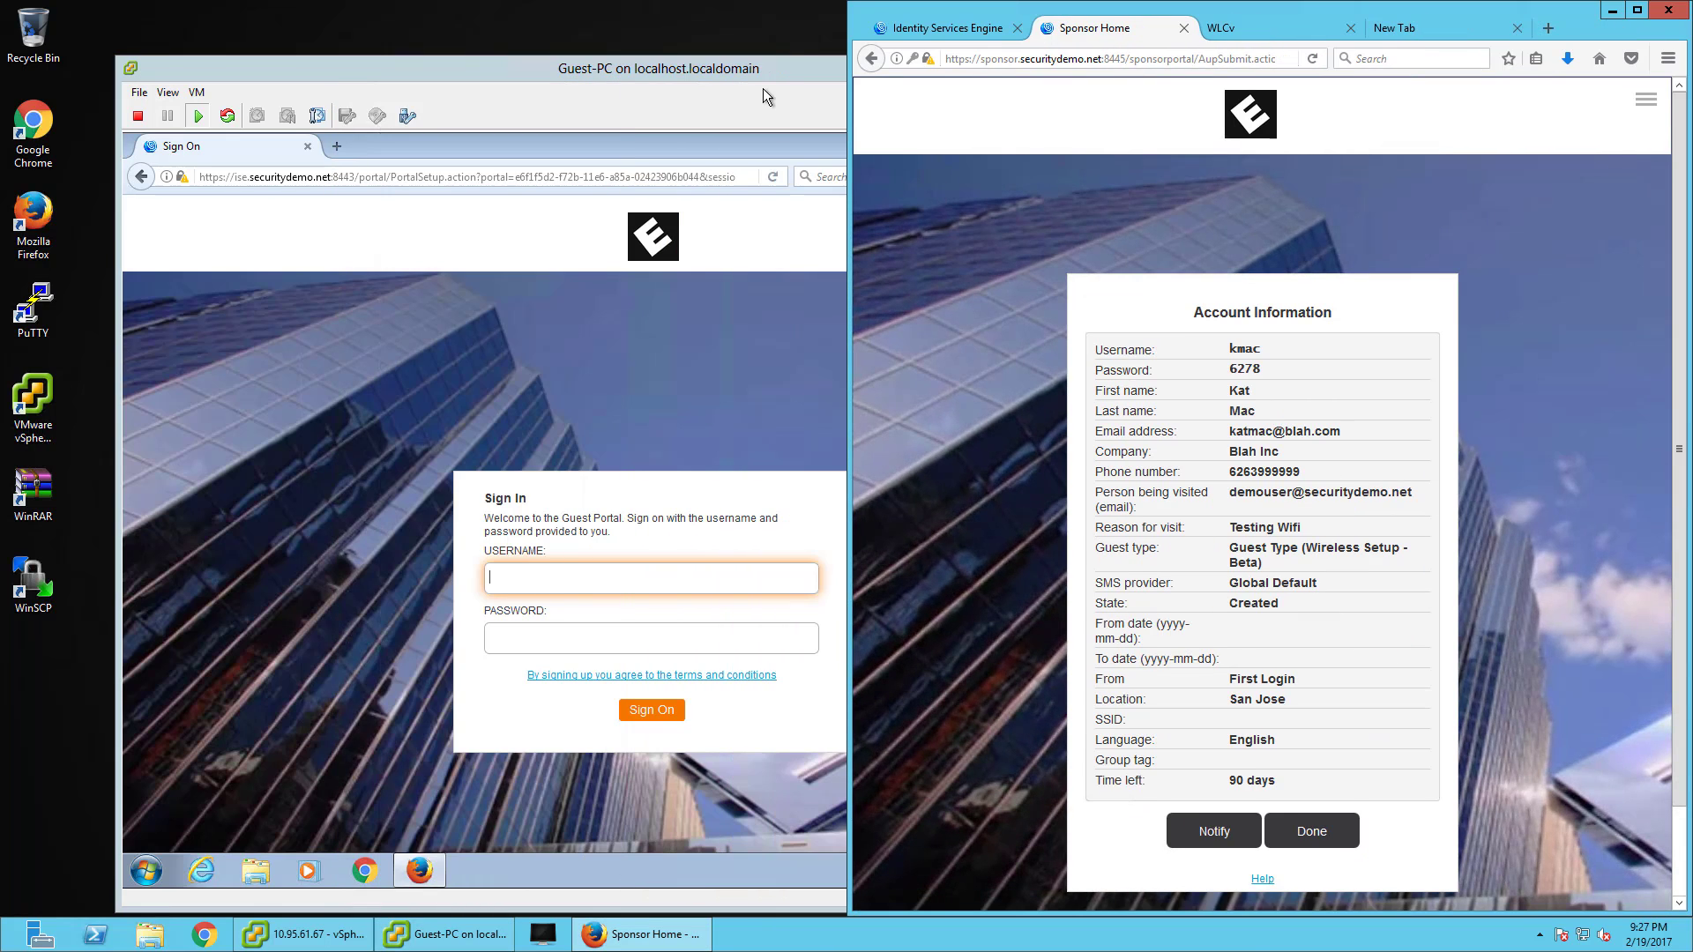
- Sign the Guest-PC in to the guest portal with the new guest's username and password
left_click(632, 76)
left_click_drag(631, 76, 515, 73)
left_click(501, 586)
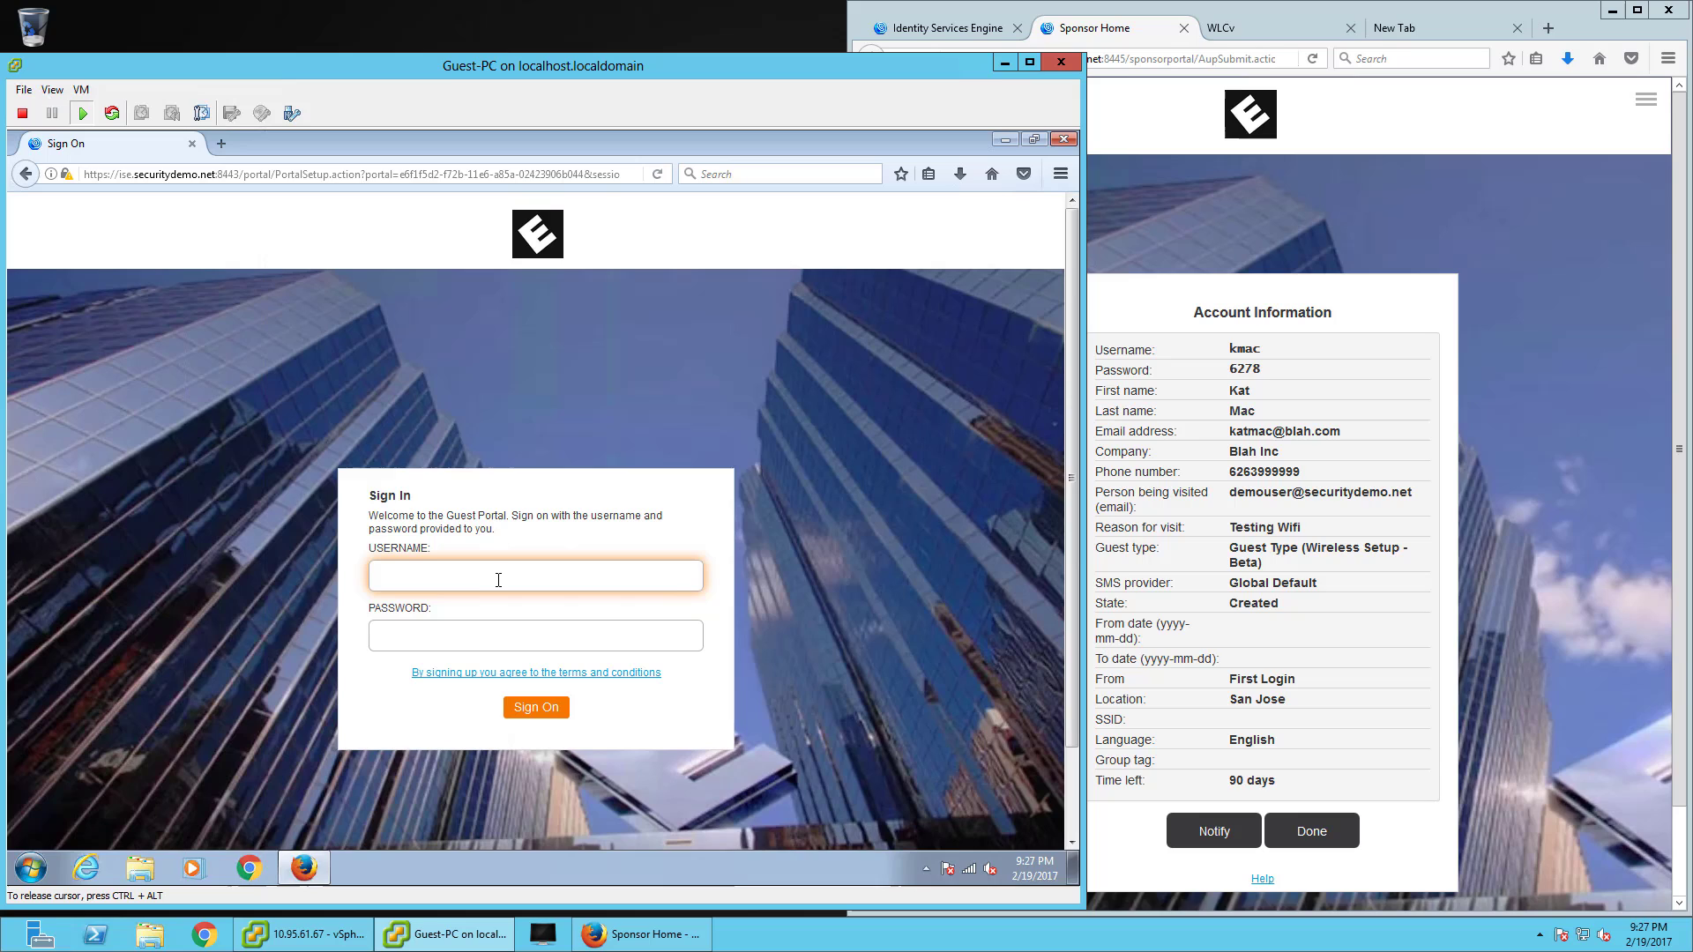
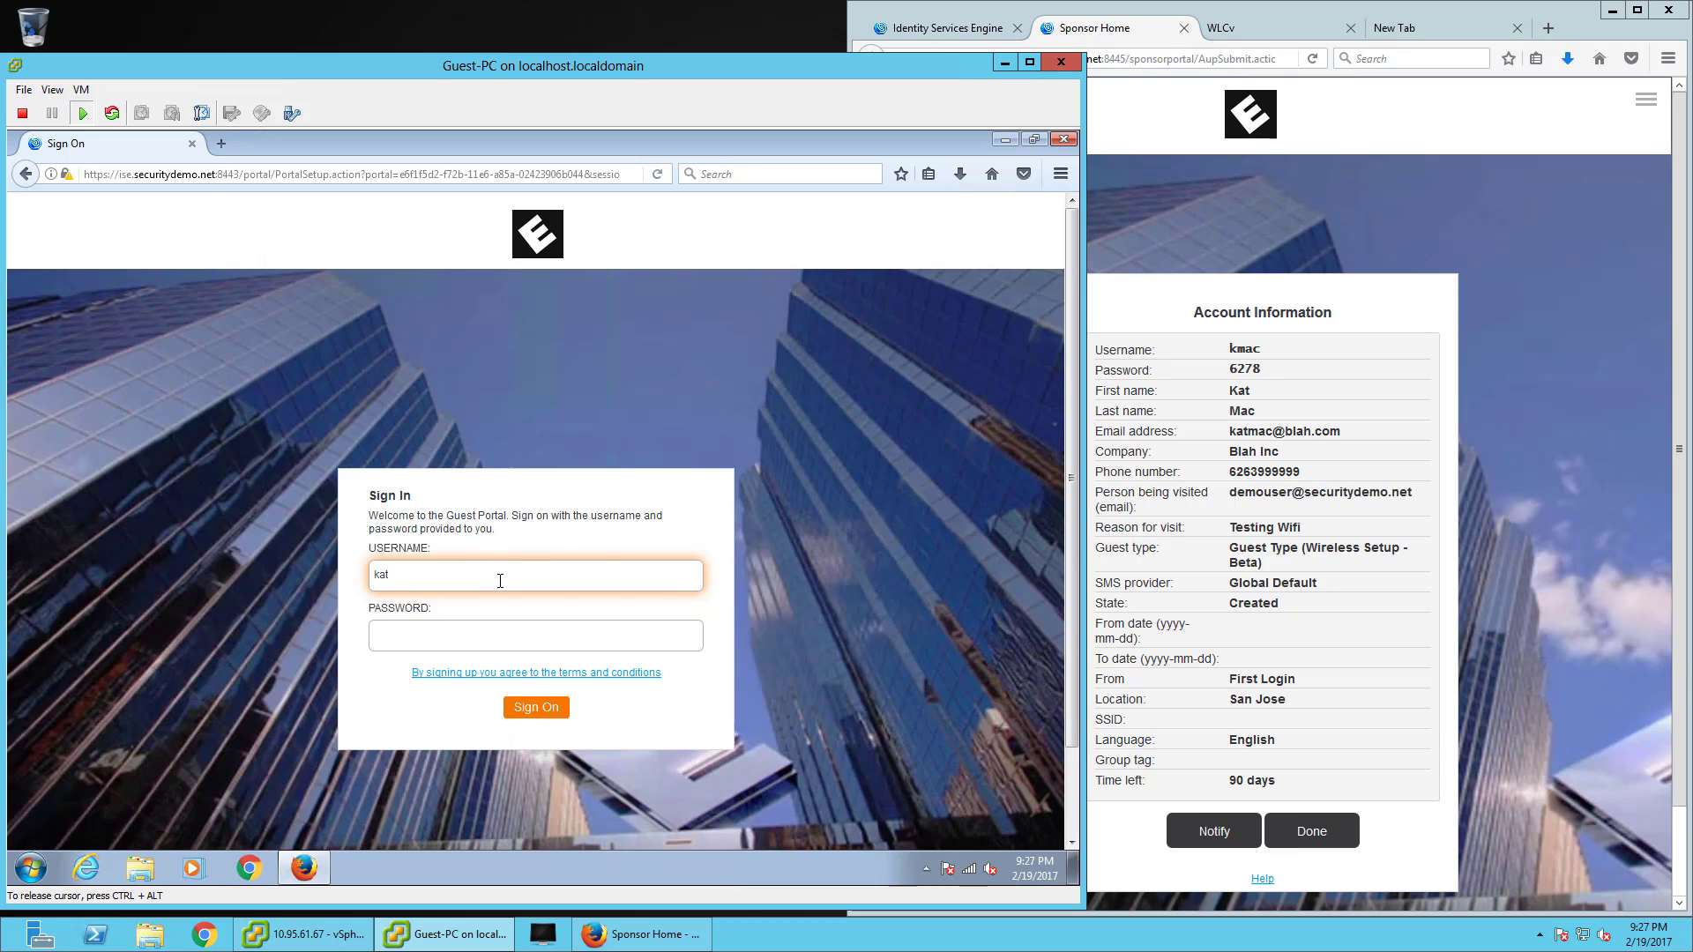
key("BackSpace")
key("BackSpace")
key("BackSpace")
key("Tab")
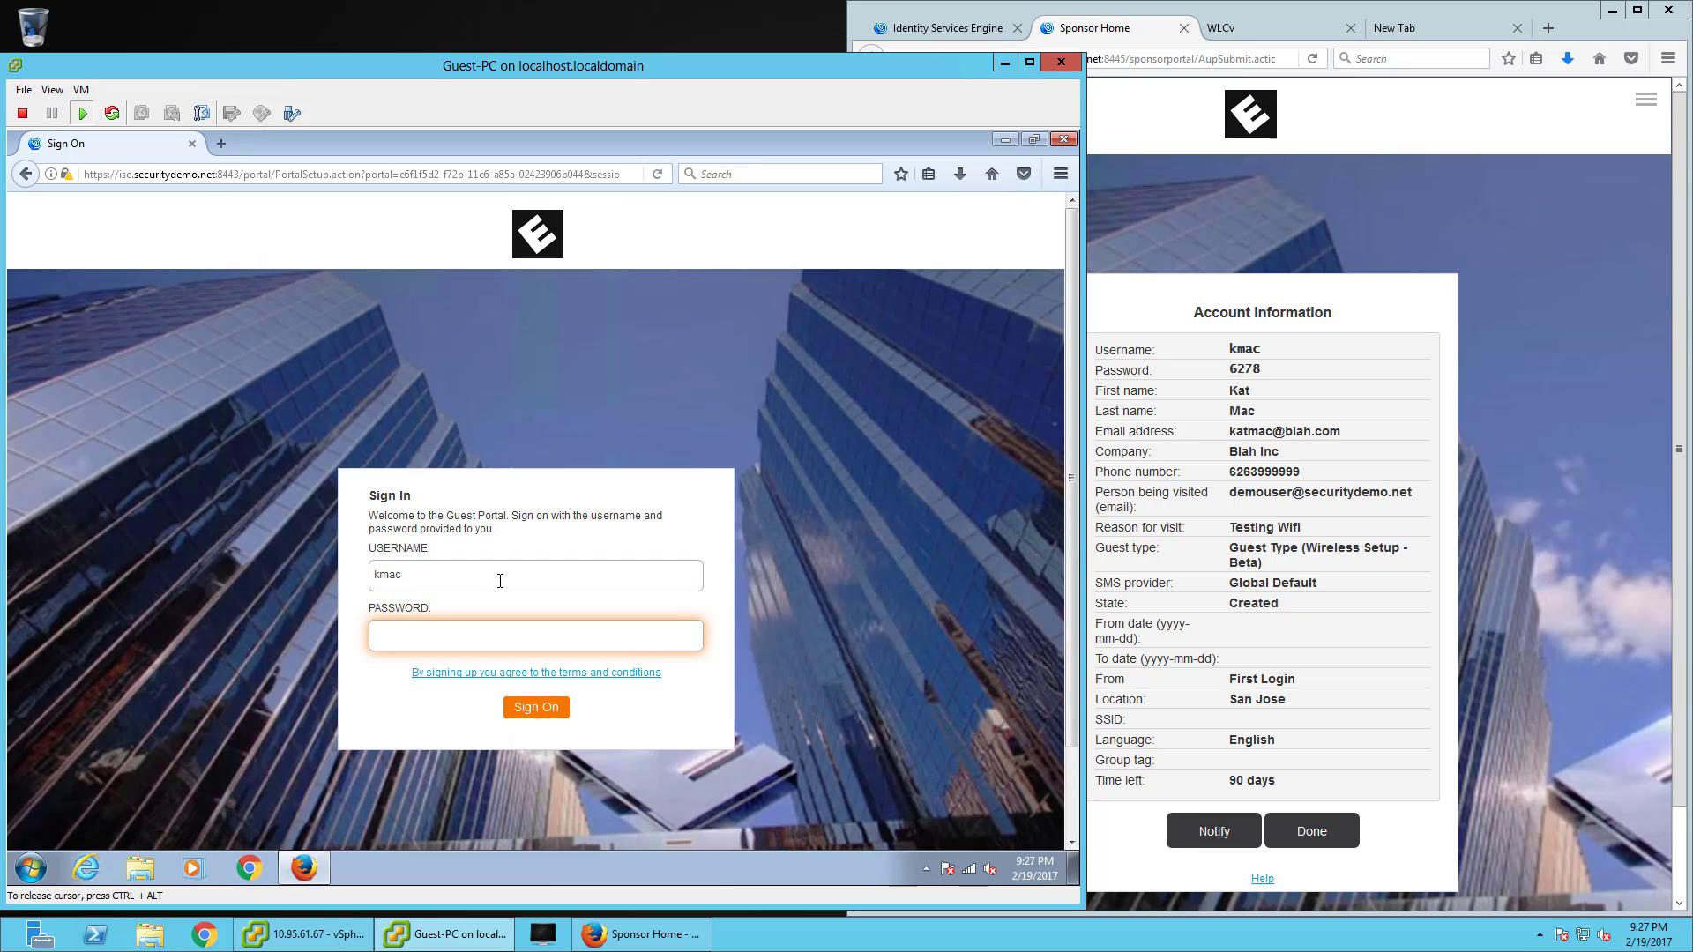
left_click(535, 707)
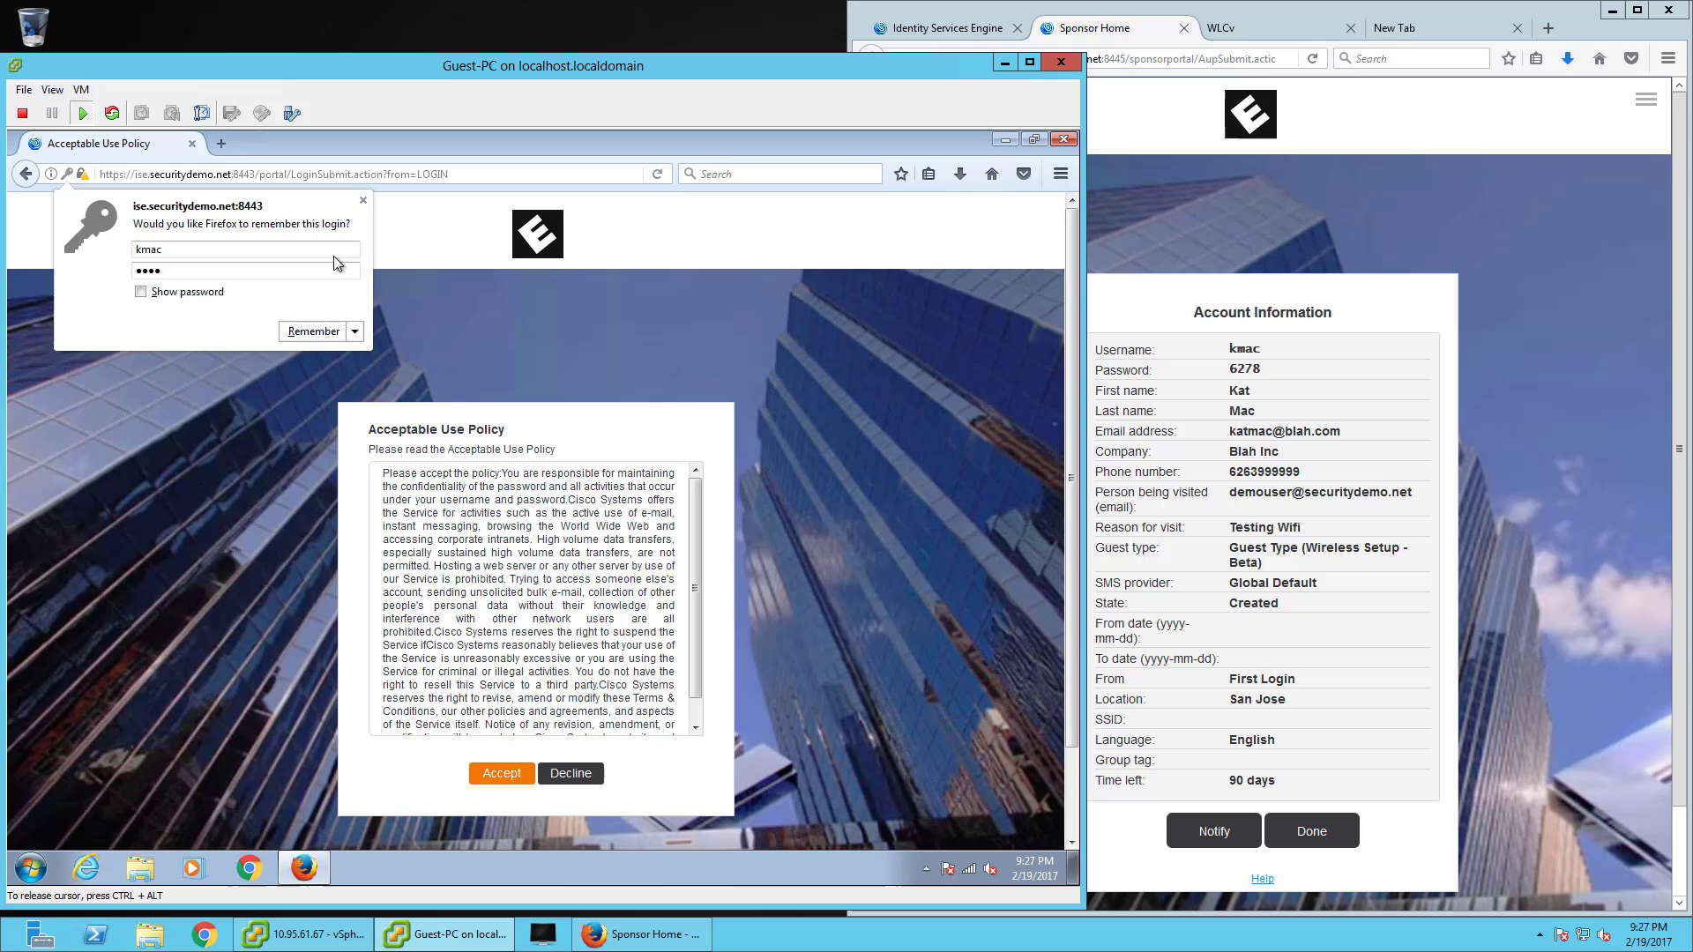
- Accept the usage policy, confirm web access by loading abc.com, then close the guest browser
left_click(414, 313)
left_click(500, 772)
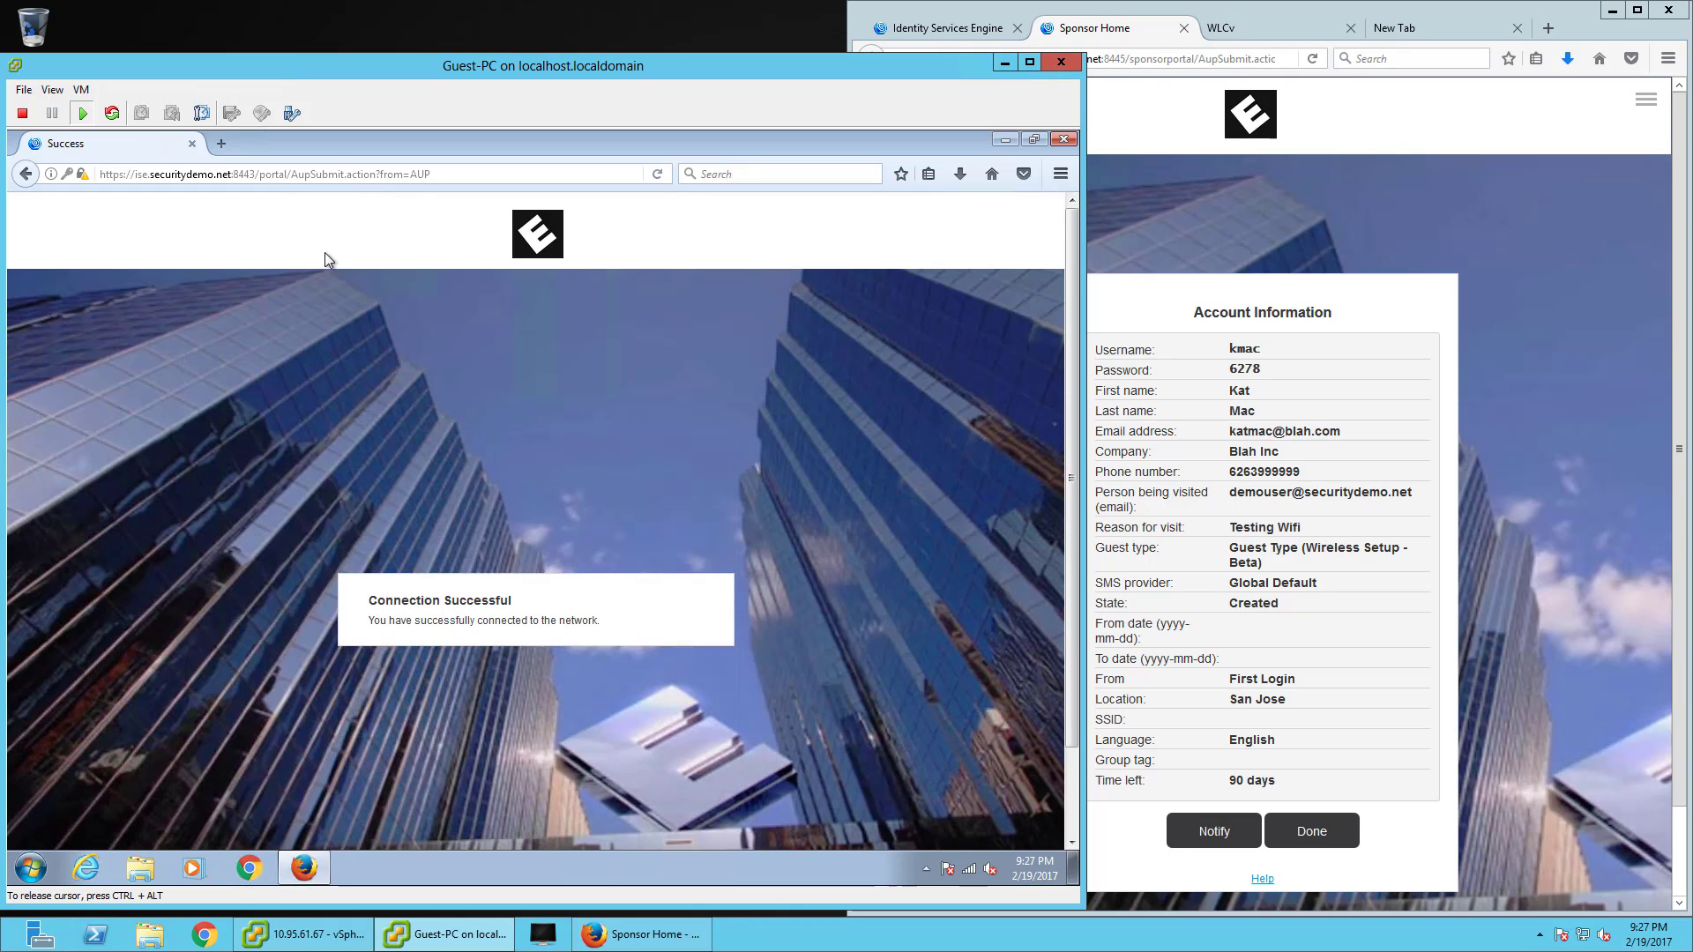
left_click(362, 174)
type("abc.com/")
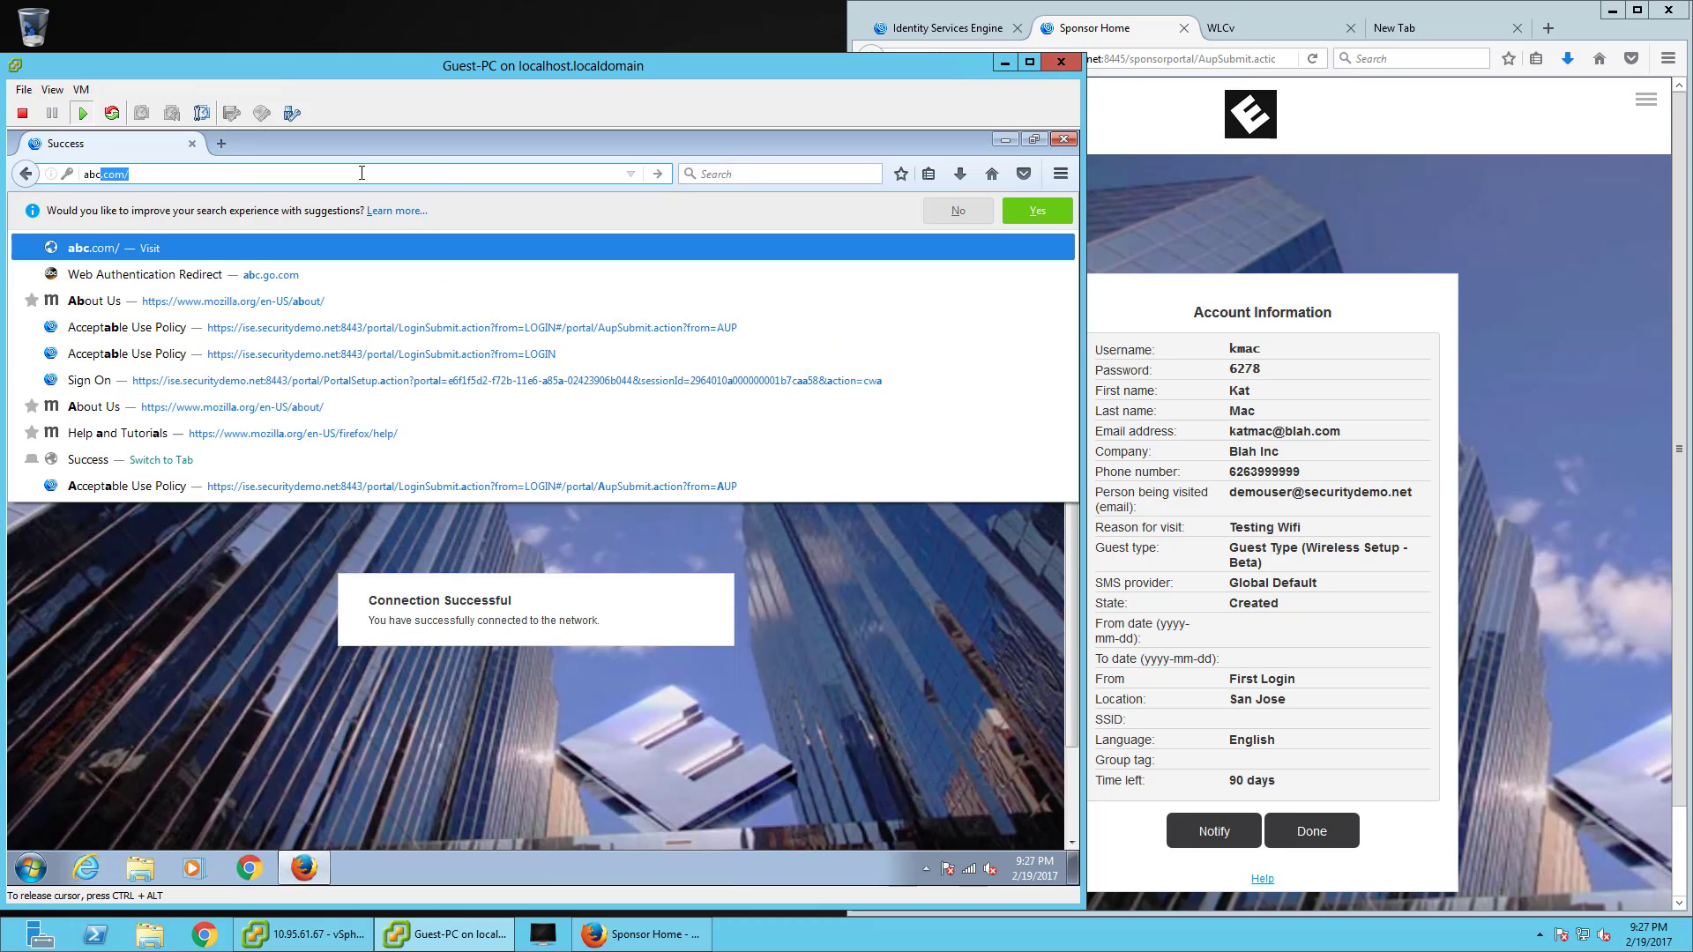
key("Return")
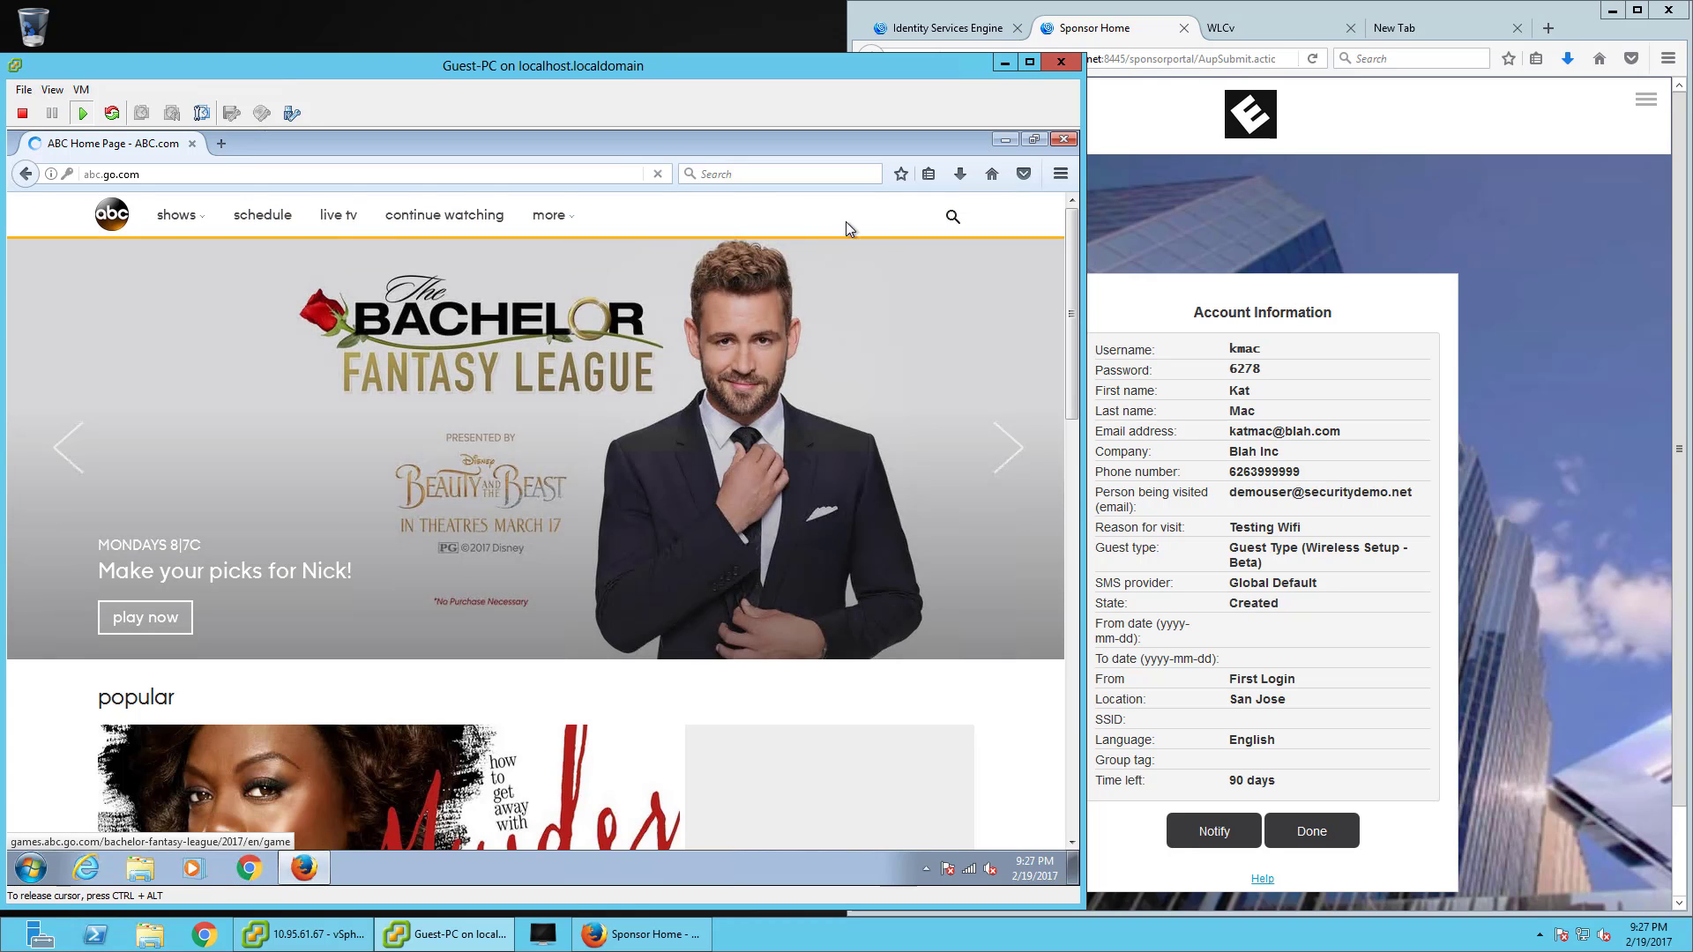
left_click(1064, 139)
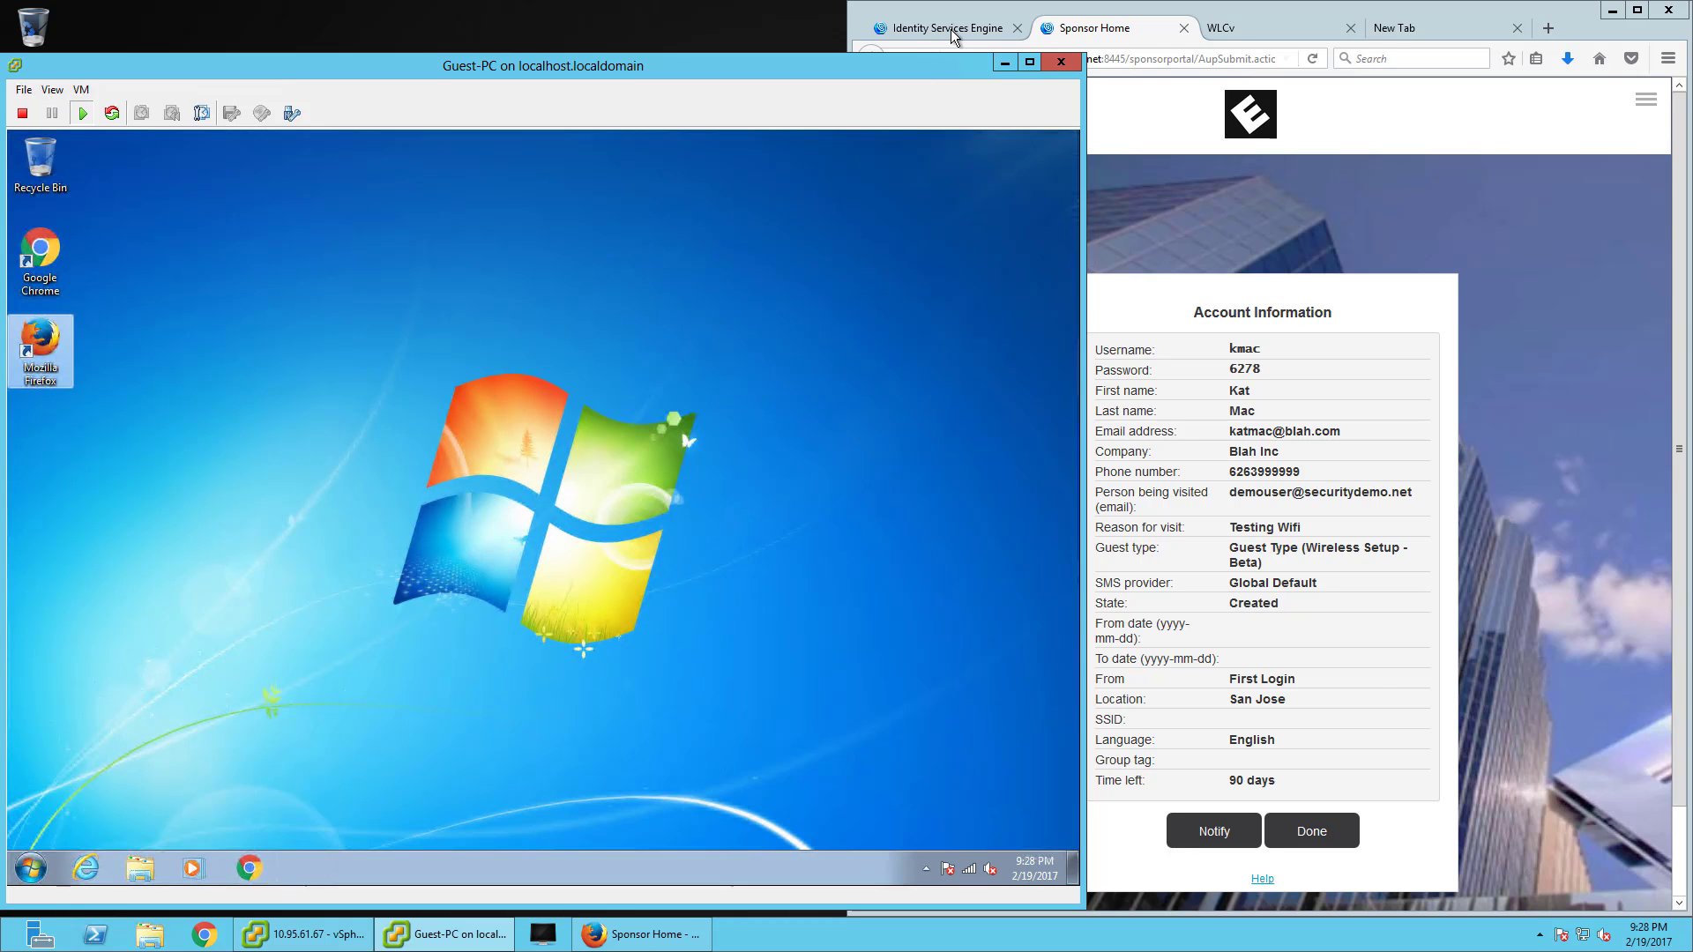
- Switch to the Identity Services Engine tab and maximize the host Firefox window
left_click(948, 28)
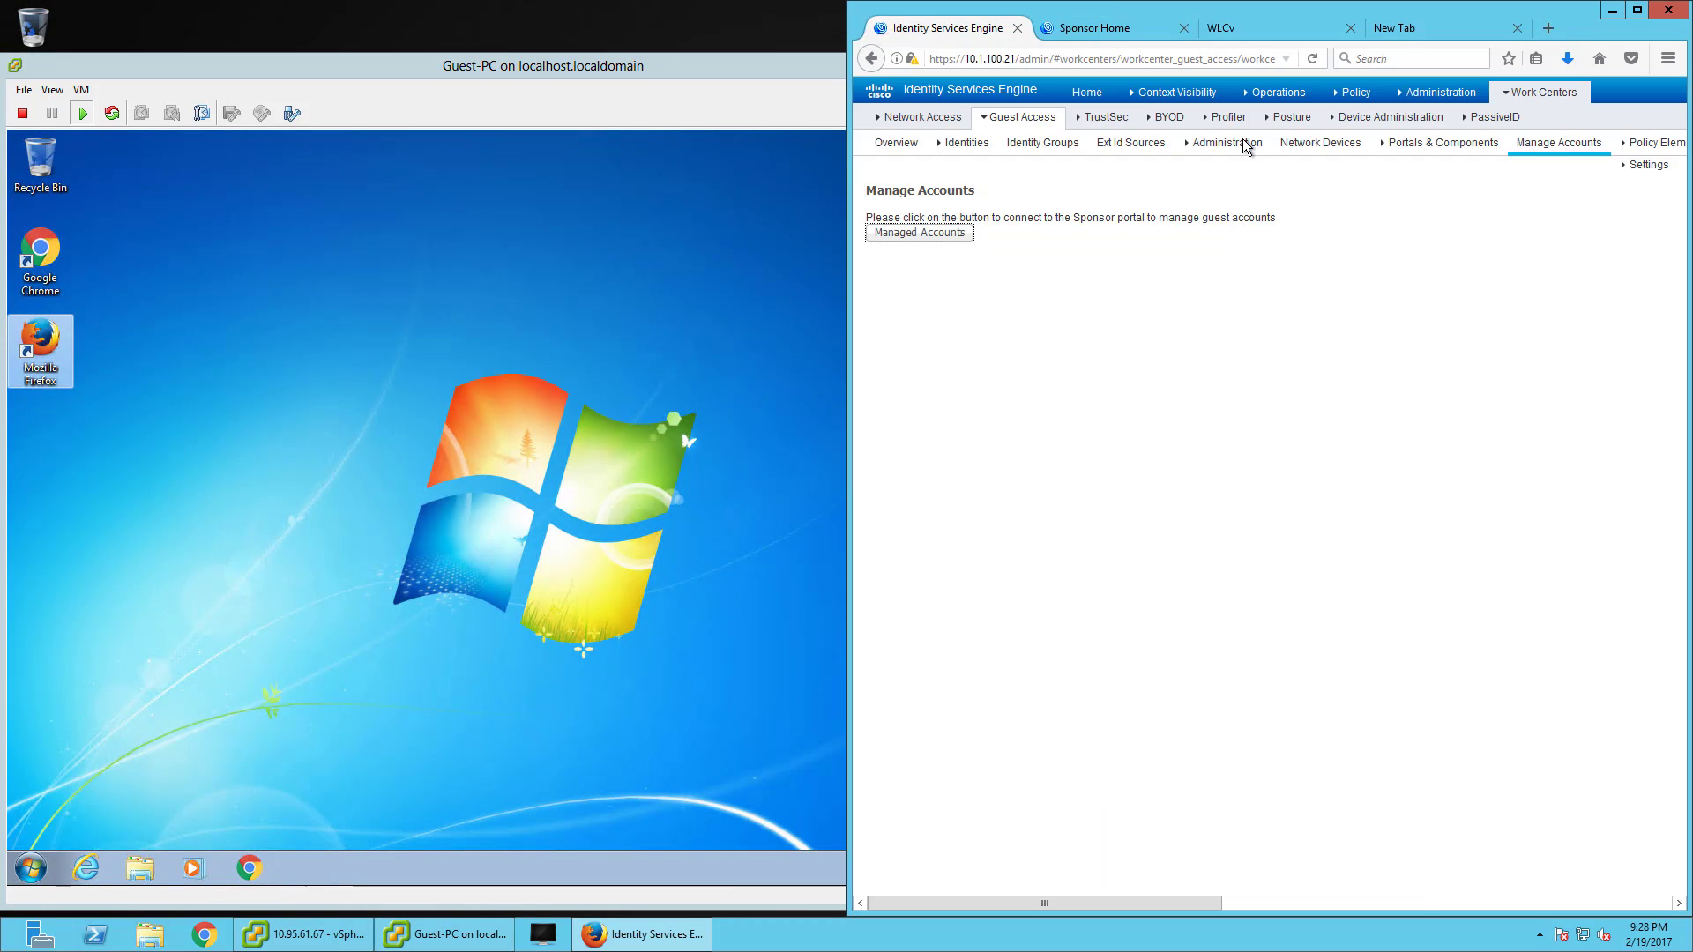
double_click(1453, 17)
left_click(1408, 99)
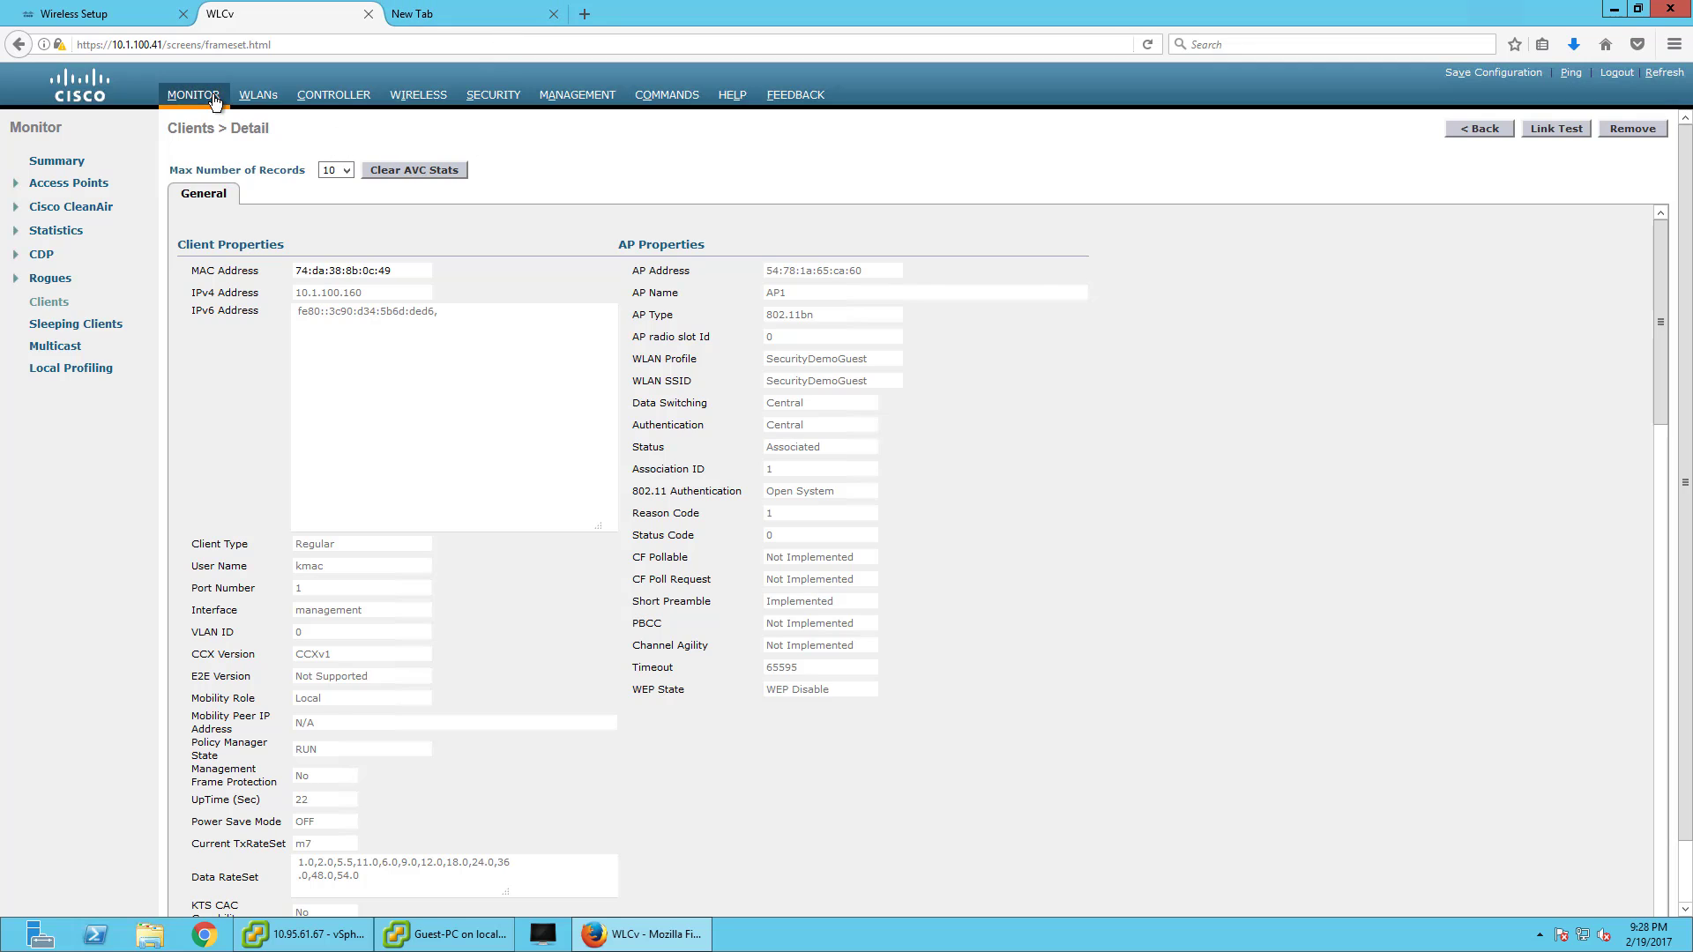
- Go back to the WLC Monitor Summary showing one client on SecurityDemoGuest
left_click(193, 95)
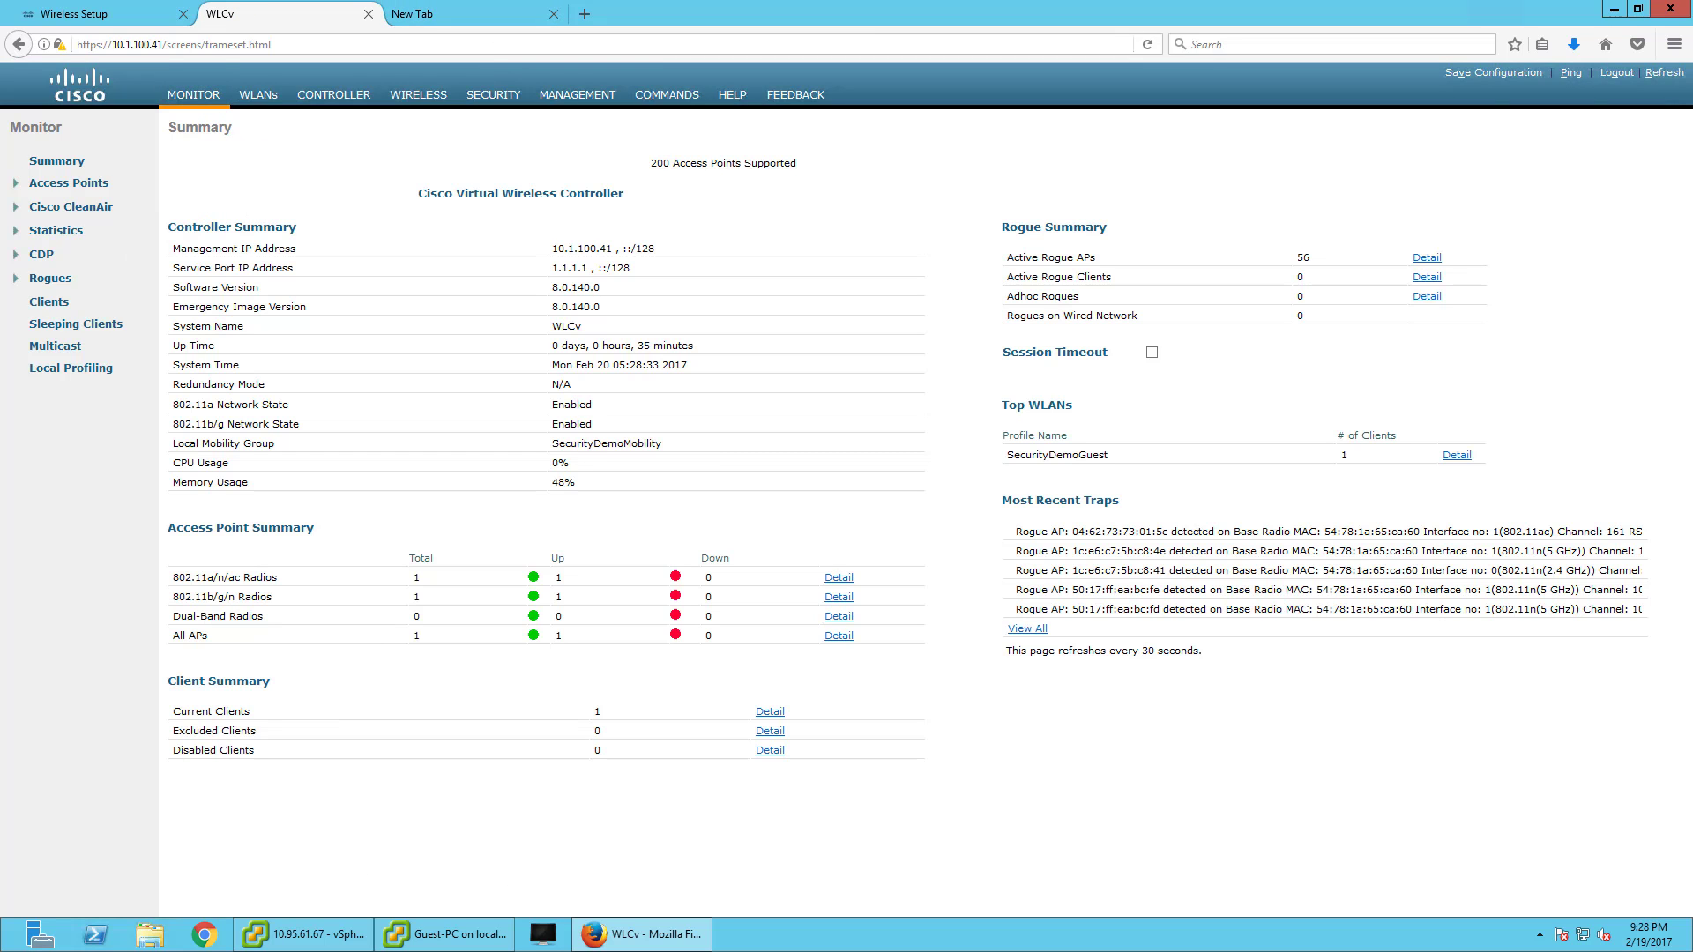